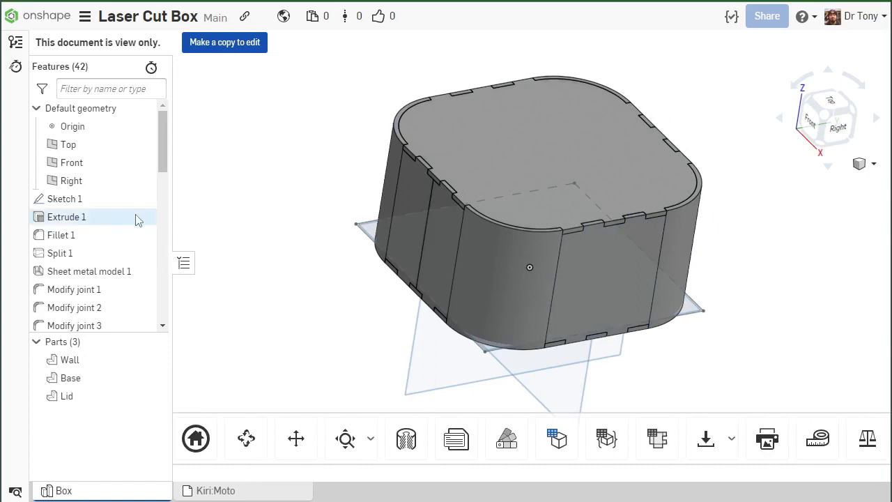
Examine how the laser-cut box's wall is split and how its joints are modified, inspecting the Split 1 definition and the feature list.
{"action": "scroll", "coordinate": [101, 282], "scroll_direction": "down", "scroll_amount": 3}
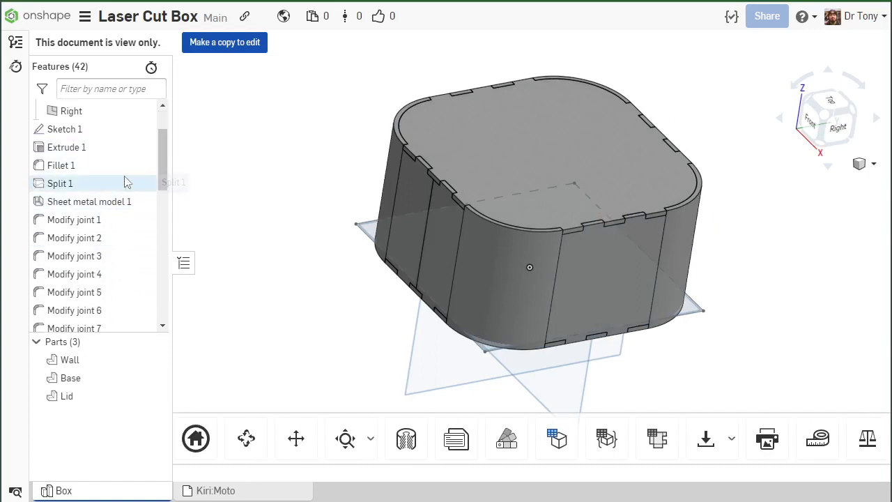
{"action": "left_click", "coordinate": [126, 182]}
{"action": "right_click_drag", "start_coordinate": [354, 233], "coordinate": [391, 201]}
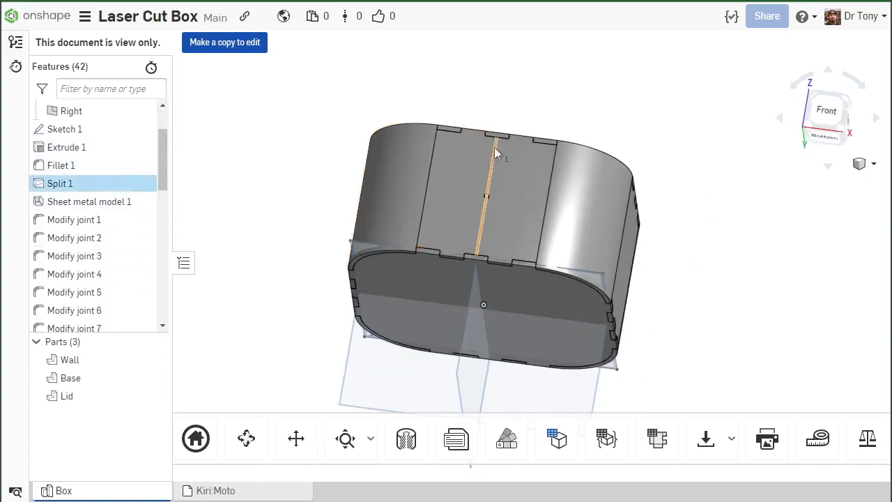
{"action": "right_click_drag", "start_coordinate": [494, 147], "coordinate": [325, 205]}
{"action": "double_click", "coordinate": [126, 184]}
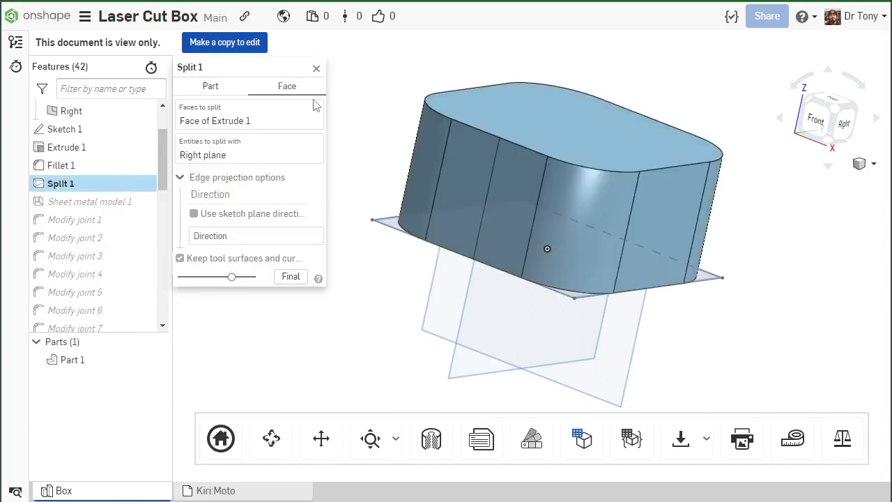
{"action": "left_click", "coordinate": [317, 68]}
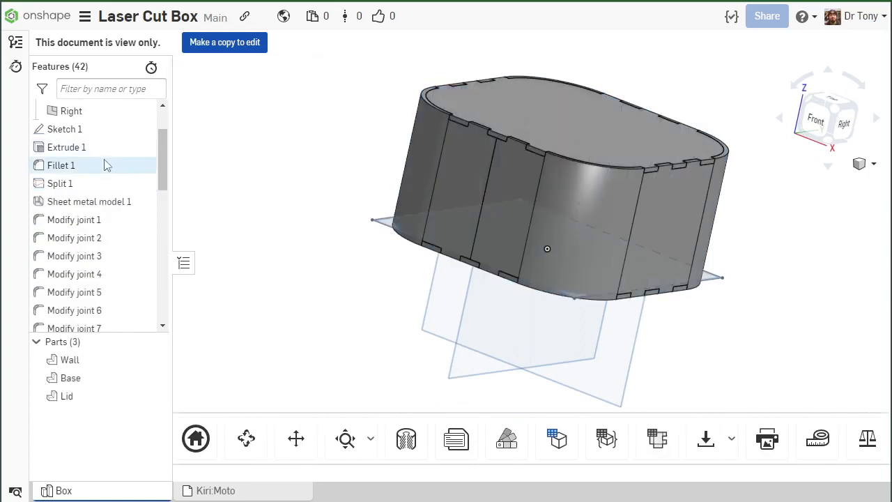
{"action": "scroll", "coordinate": [112, 254], "scroll_direction": "down", "scroll_amount": 4}
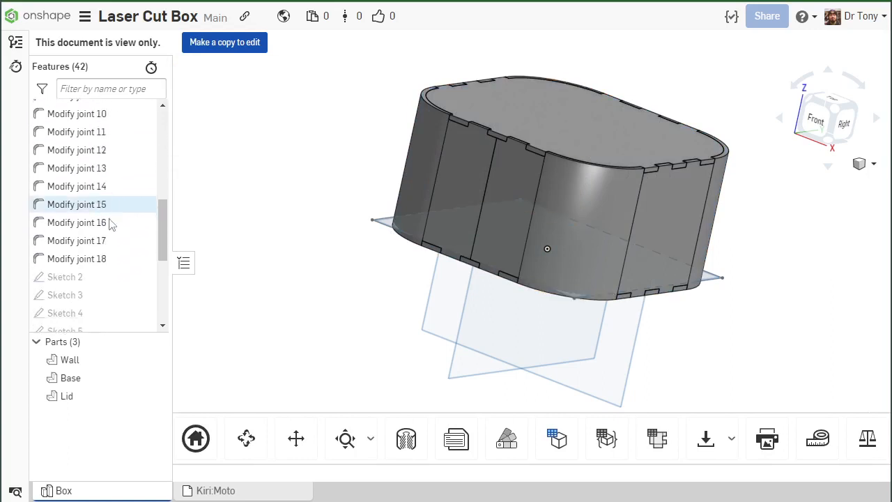
{"action": "scroll", "coordinate": [97, 274], "scroll_direction": "down", "scroll_amount": 1}
{"action": "mouse_move", "coordinate": [467, 237]}
{"action": "right_mouse_down"}
{"action": "mouse_move", "coordinate": [350, 207]}
{"action": "mouse_move", "coordinate": [266, 209]}
{"action": "mouse_move", "coordinate": [430, 262]}
{"action": "mouse_move", "coordinate": [347, 223]}
{"action": "mouse_move", "coordinate": [450, 198]}
{"action": "mouse_move", "coordinate": [418, 228]}
{"action": "right_mouse_up"}
{"action": "scroll", "coordinate": [324, 163], "scroll_direction": "up", "scroll_amount": 3}
{"action": "right_click_drag", "start_coordinate": [335, 167], "coordinate": [341, 155]}
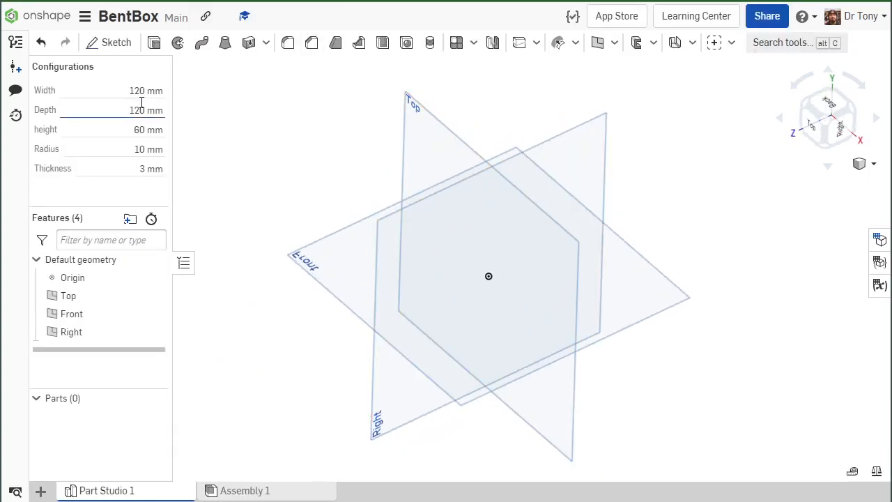
Add a length configuration variable named HoleSize with a default of 4 mm, a minimum of 1 mm and a maximum of 10 mm.
{"action": "left_click", "coordinate": [879, 238]}
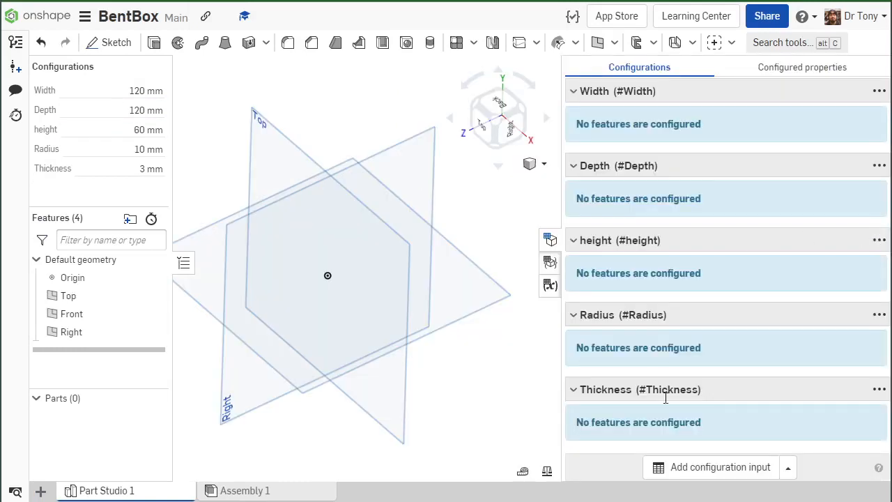
{"action": "left_click", "coordinate": [788, 466]}
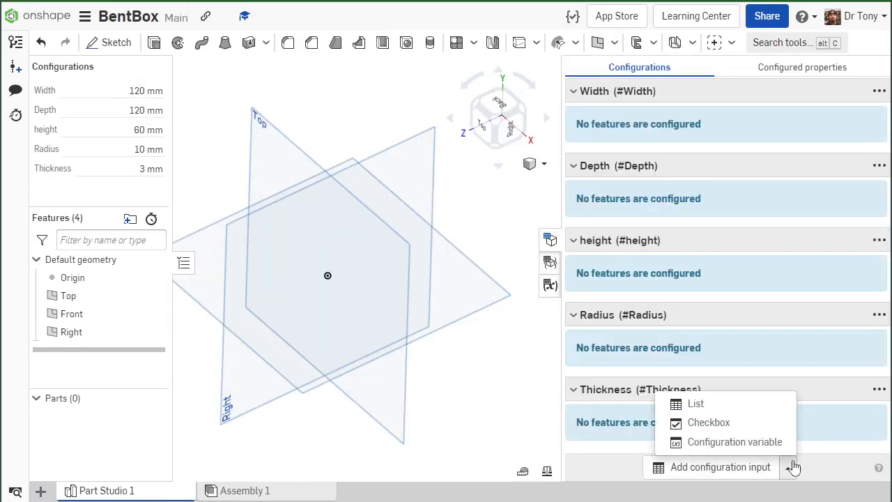
{"action": "left_click", "coordinate": [703, 443]}
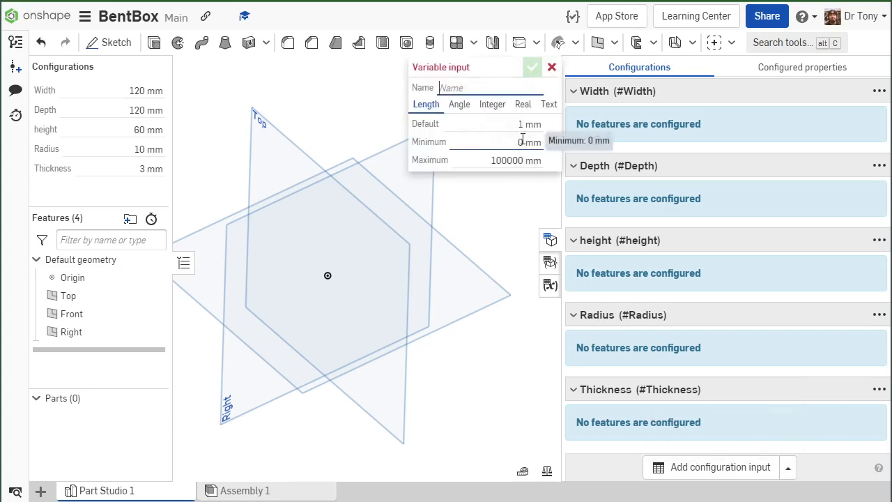
{"action": "type", "text": "HoleSize"}
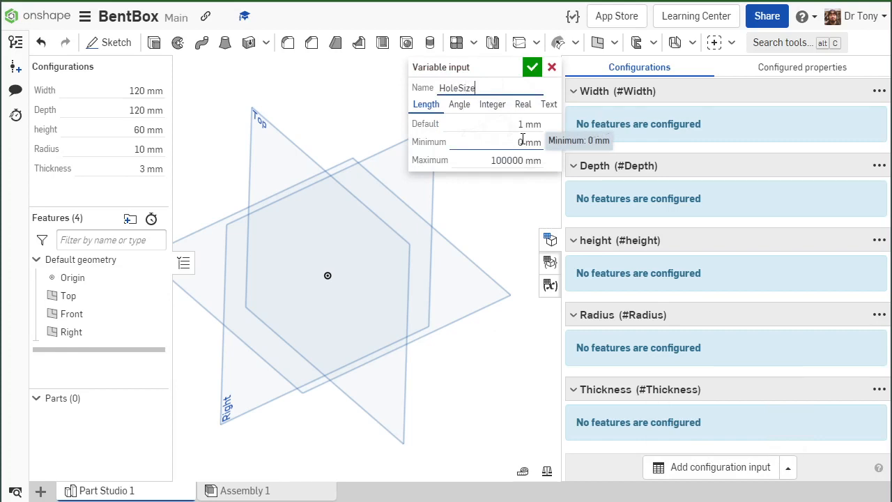
{"action": "left_click", "coordinate": [520, 122]}
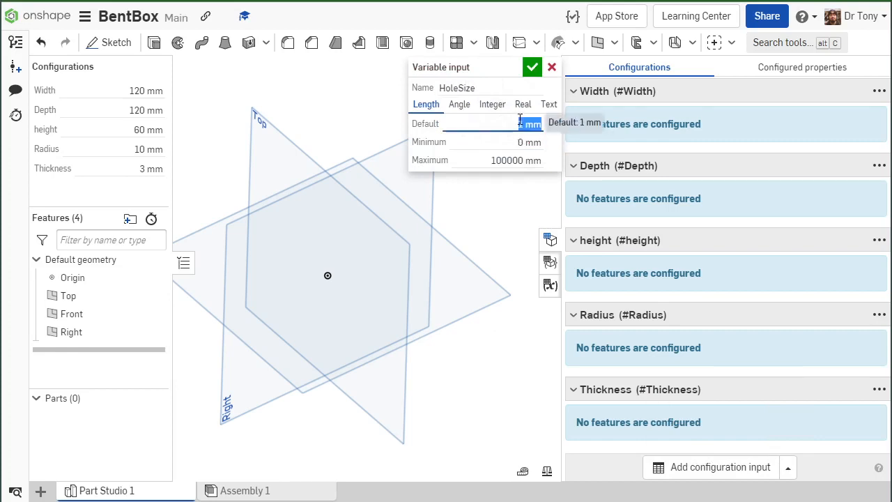
{"action": "type", "text": "4"}
{"action": "key", "text": "Tab"}
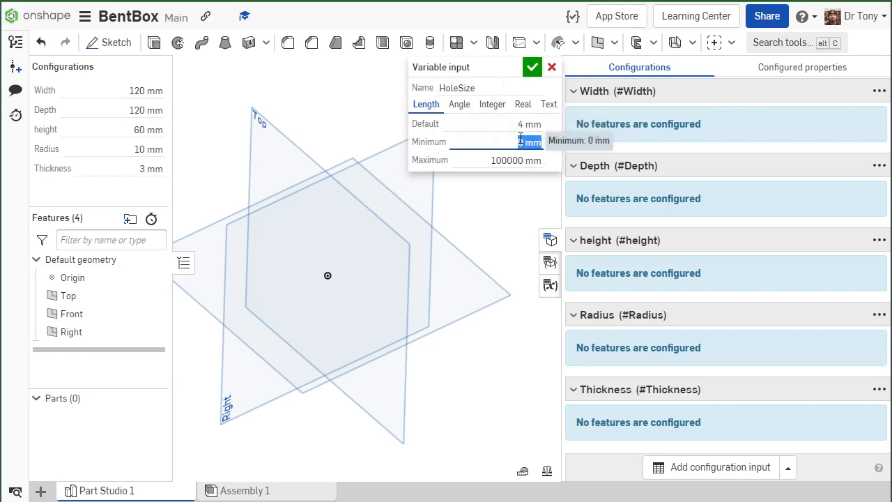
{"action": "type", "text": "1"}
{"action": "left_click", "coordinate": [517, 161]}
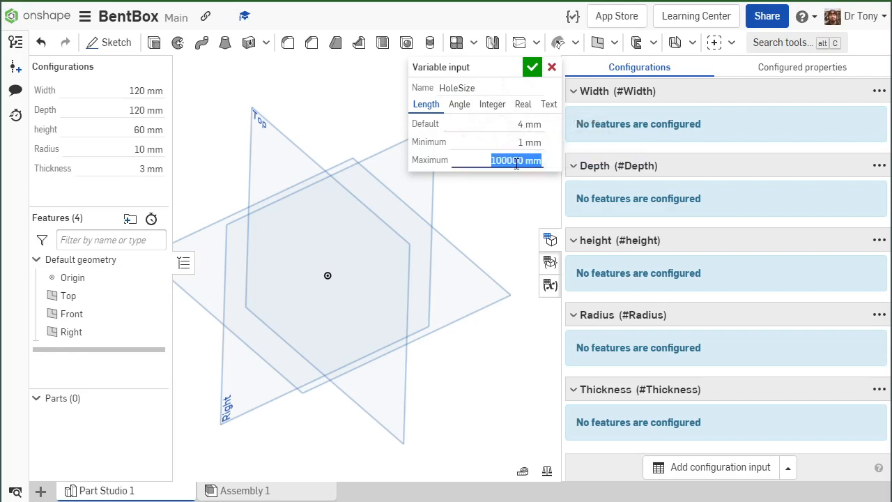
{"action": "type", "text": "1"}
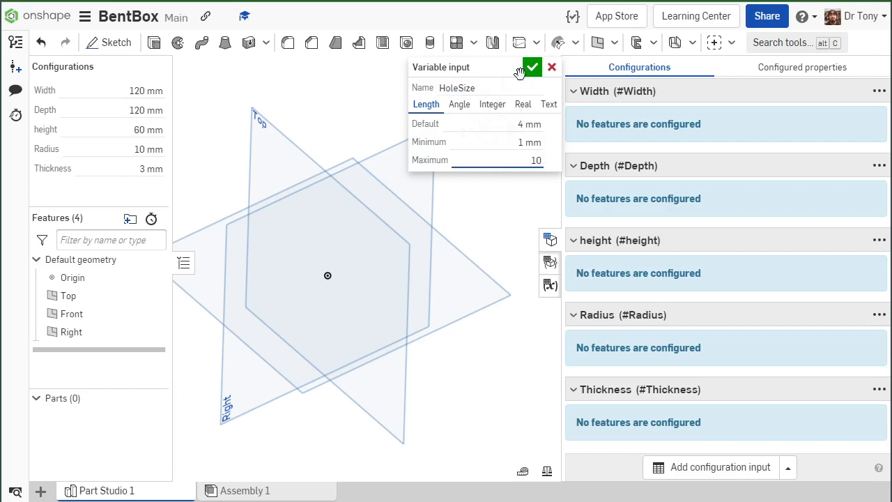
{"action": "type", "text": "0"}
{"action": "left_click", "coordinate": [532, 67]}
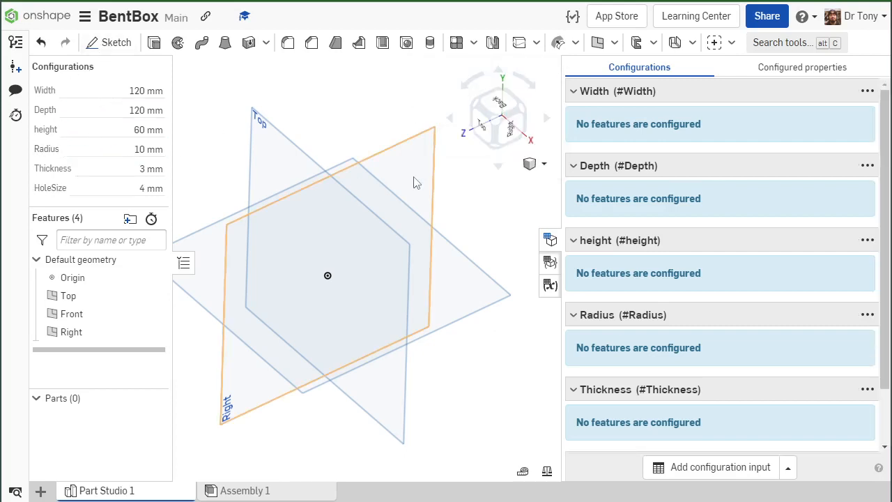
{"action": "left_click", "coordinate": [550, 239]}
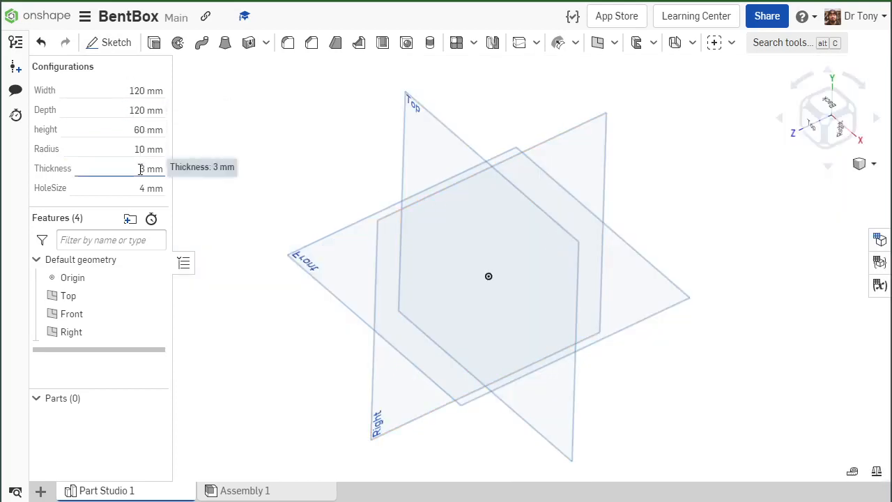
Sketch a center-point rectangle about 79 by 64 mm on the Top plane, centred on the origin.
{"action": "right_click_drag", "start_coordinate": [250, 195], "coordinate": [336, 202]}
{"action": "right_click_drag", "start_coordinate": [329, 250], "coordinate": [351, 264]}
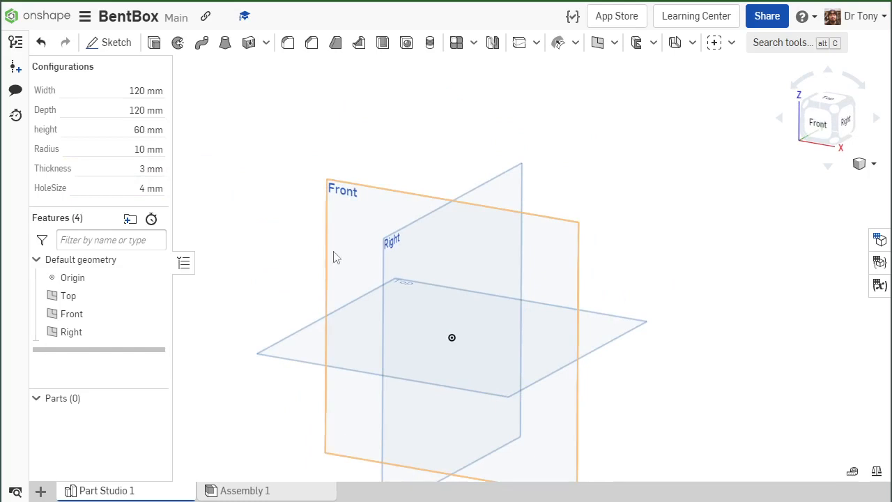
{"action": "left_click", "coordinate": [112, 42]}
{"action": "left_click", "coordinate": [302, 342]}
{"action": "right_click_drag", "start_coordinate": [573, 191], "coordinate": [613, 258]}
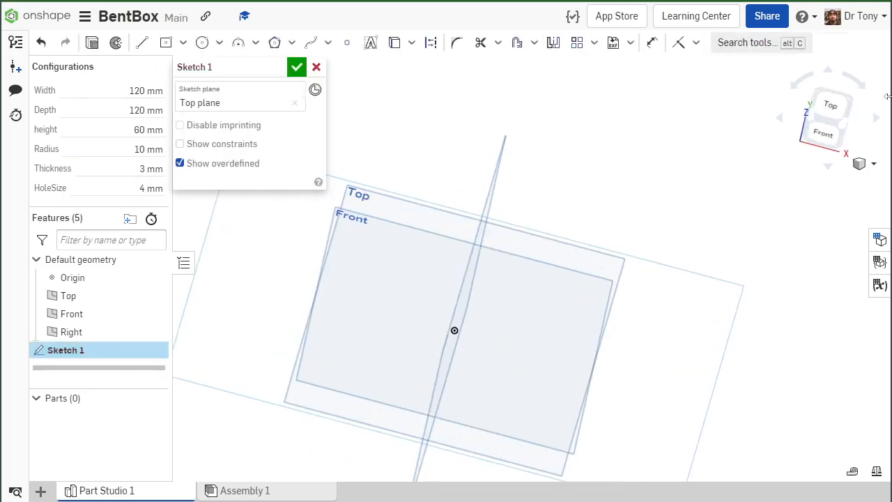
{"action": "left_click", "coordinate": [832, 111]}
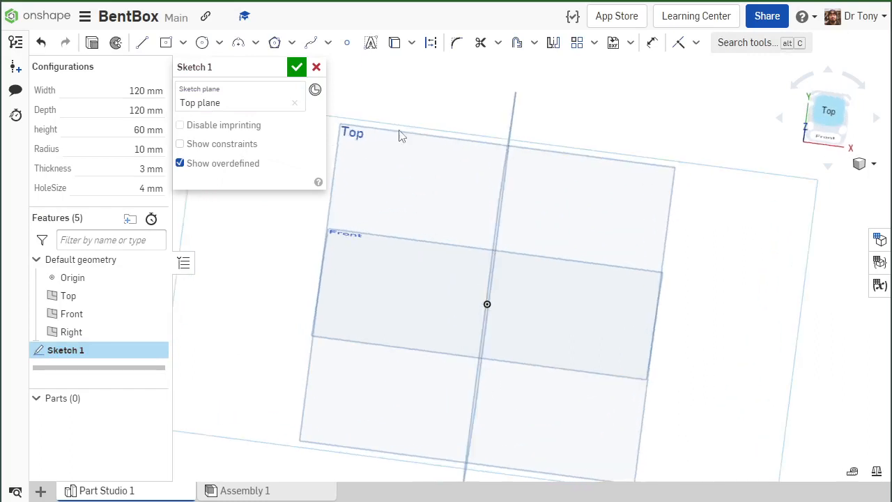
{"action": "left_click", "coordinate": [181, 43]}
{"action": "left_click", "coordinate": [185, 88]}
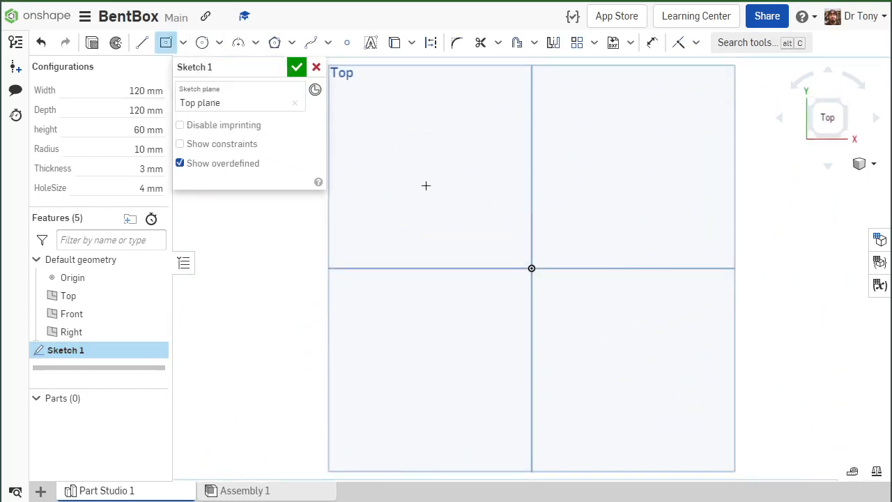
{"action": "left_click", "coordinate": [531, 269]}
{"action": "left_click", "coordinate": [639, 353]}
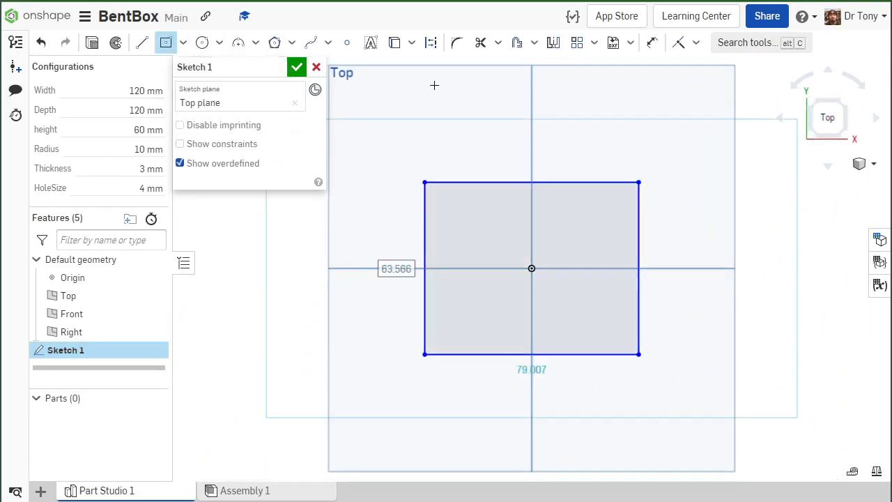
Dimension the rectangle's horizontal edge with the configuration variable #Width.
{"action": "left_click", "coordinate": [652, 47]}
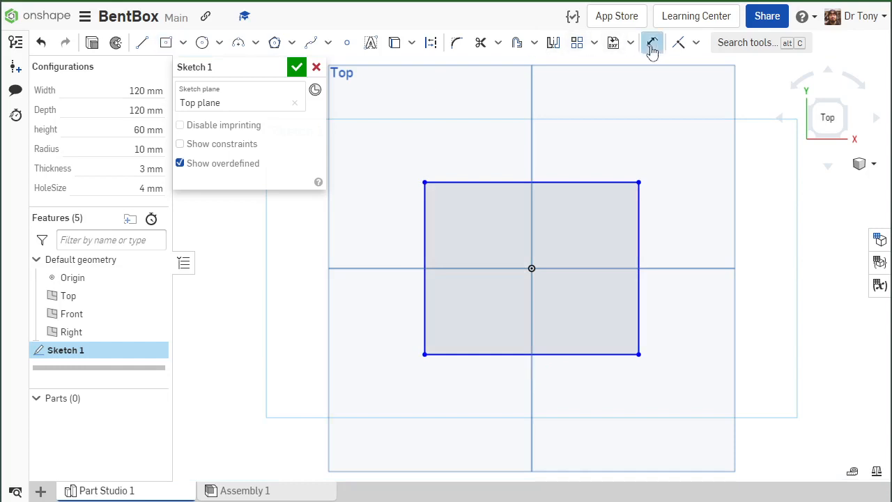
{"action": "left_click", "coordinate": [467, 183]}
{"action": "left_click", "coordinate": [467, 132]}
{"action": "type", "text": "w"}
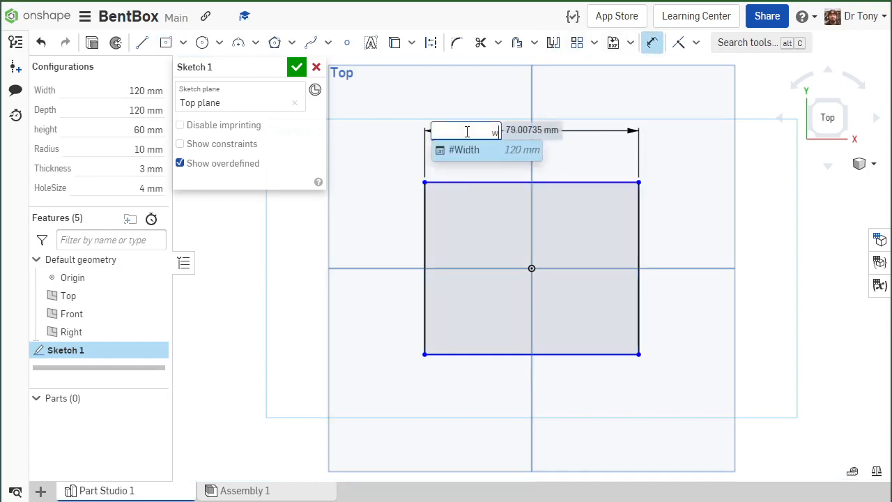
{"action": "key", "text": "Return"}
{"action": "key", "text": "Return"}
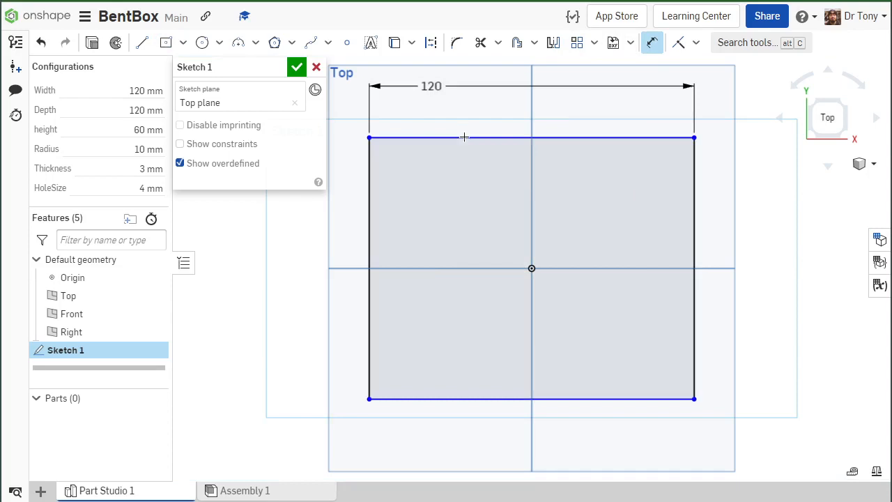
Dimension the rectangle's vertical edge with the configuration variable #Depth and finish the sketch.
{"action": "left_click", "coordinate": [368, 202]}
{"action": "left_click", "coordinate": [323, 217]}
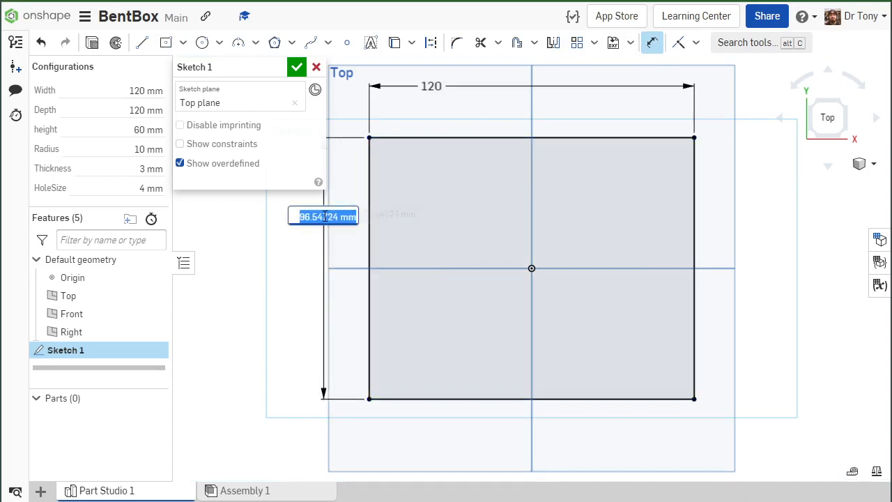
{"action": "type", "text": "#d"}
{"action": "key", "text": "Return"}
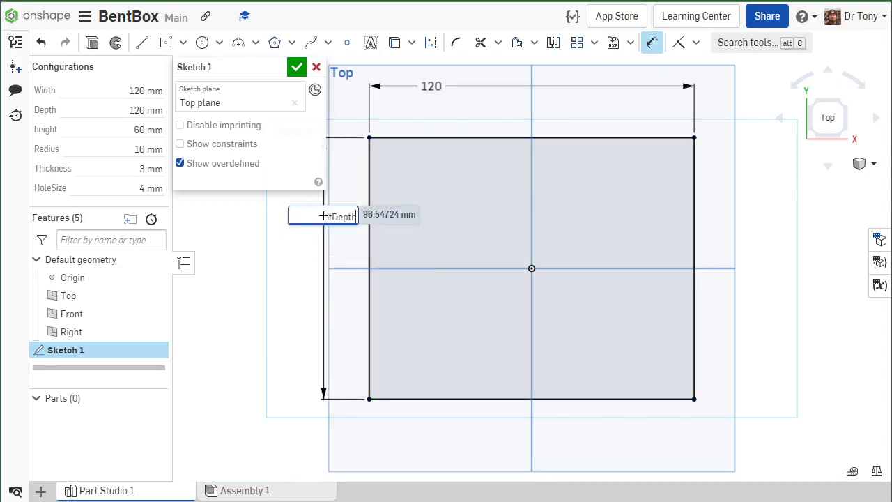
{"action": "key", "text": "Return"}
{"action": "scroll", "coordinate": [368, 229], "scroll_direction": "down", "scroll_amount": 3}
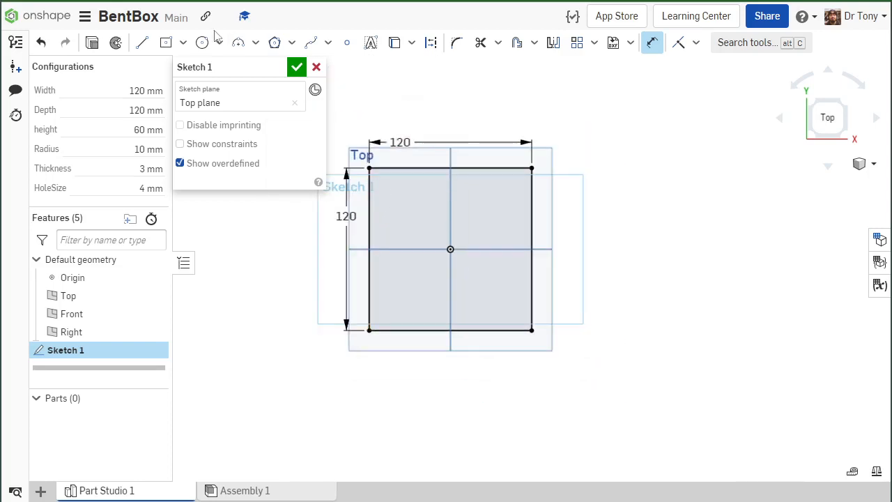
{"action": "left_click", "coordinate": [297, 68]}
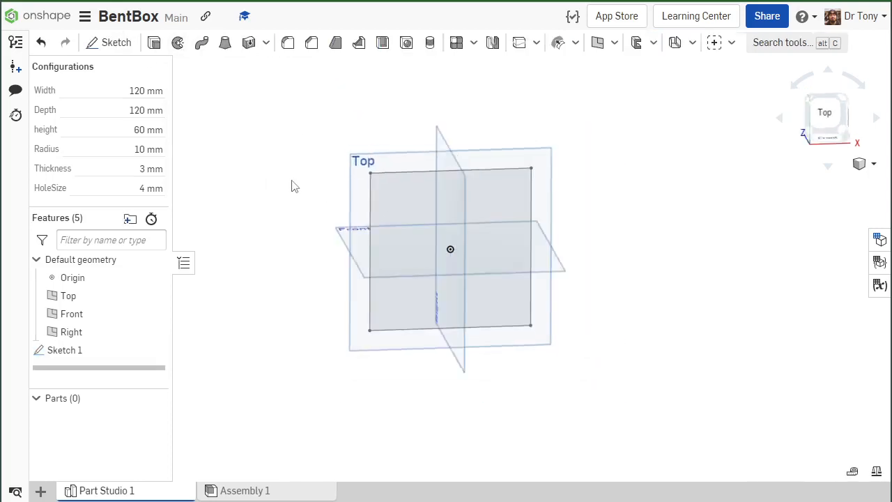
Set up a new blind surface extrusion from all four edges of the sketched rectangle.
{"action": "left_click", "coordinate": [153, 43]}
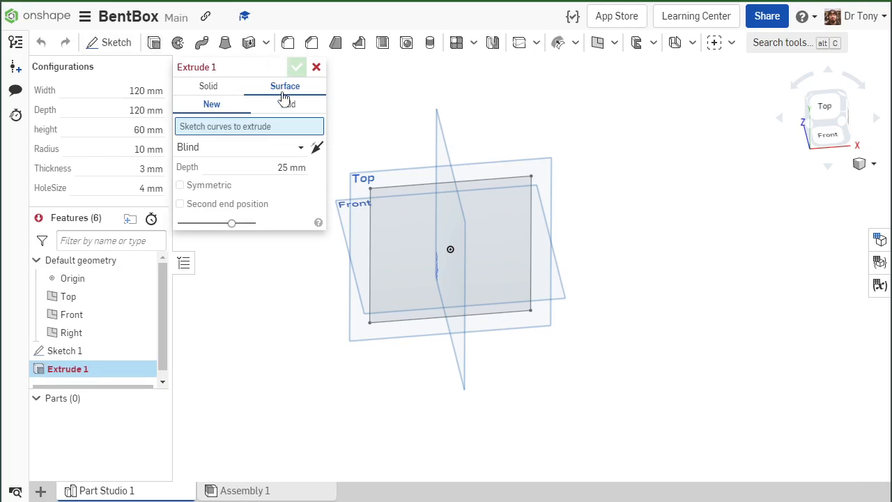
{"action": "left_click", "coordinate": [228, 87]}
{"action": "left_click", "coordinate": [276, 87]}
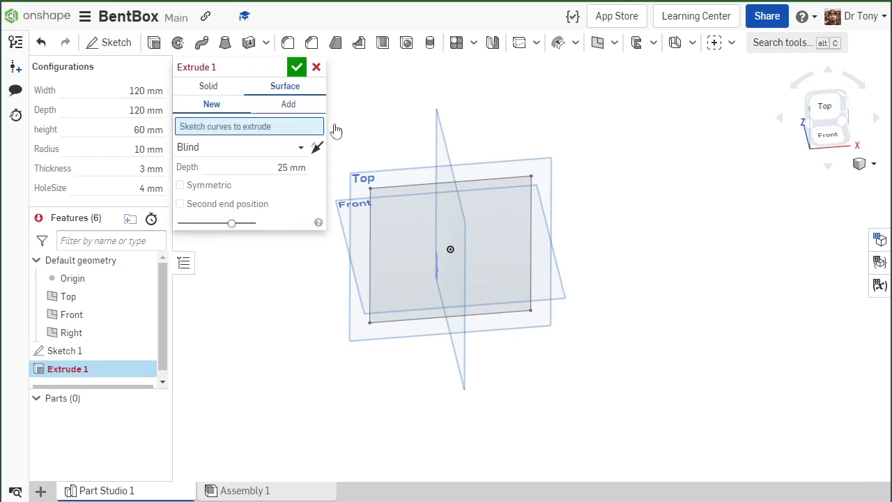
{"action": "right_click_drag", "start_coordinate": [334, 132], "coordinate": [408, 172]}
{"action": "left_click", "coordinate": [424, 218]}
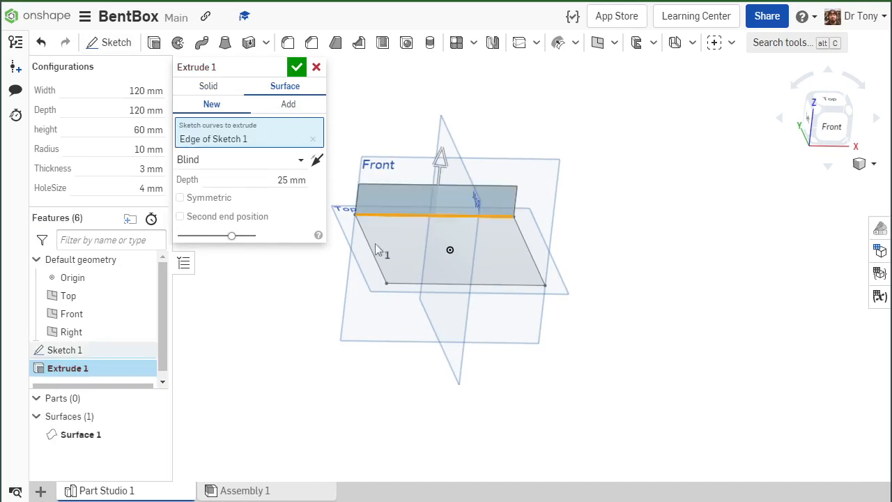
{"action": "left_click", "coordinate": [371, 245]}
{"action": "left_click", "coordinate": [422, 283]}
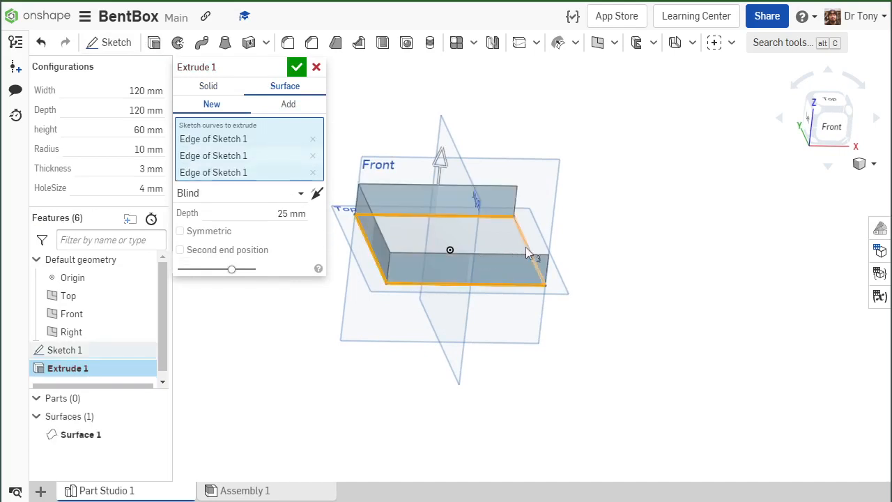
{"action": "left_click", "coordinate": [528, 253]}
Make the surface extrusion symmetric with its depth driven by the configuration variable #height, and accept it.
{"action": "left_click", "coordinate": [196, 237]}
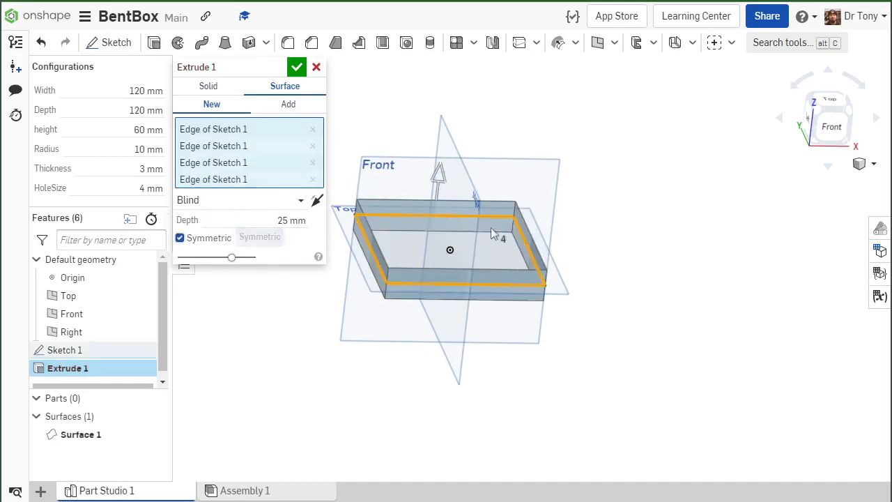
{"action": "right_click_drag", "start_coordinate": [417, 306], "coordinate": [352, 297]}
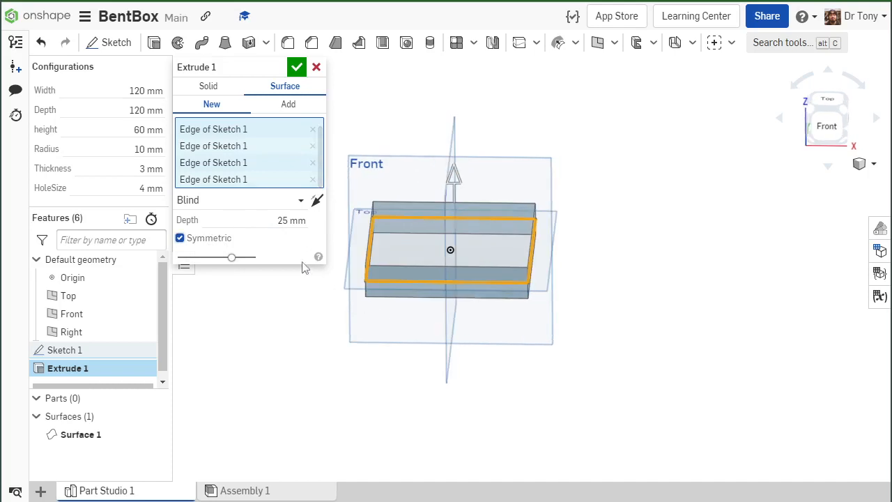
{"action": "left_click", "coordinate": [269, 218]}
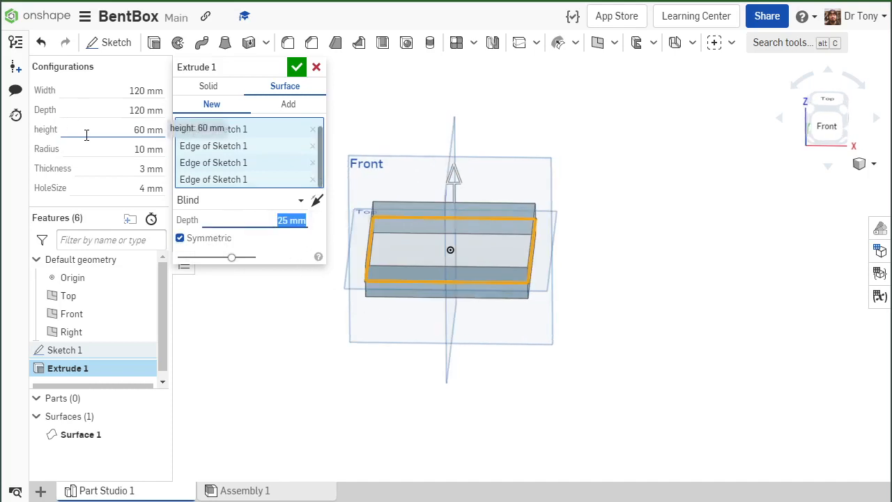
{"action": "type", "text": "he"}
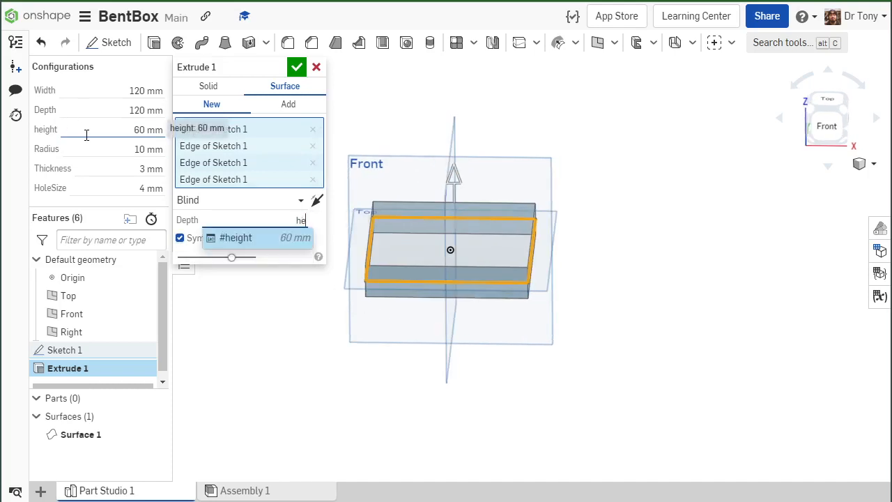
{"action": "key", "text": "Return"}
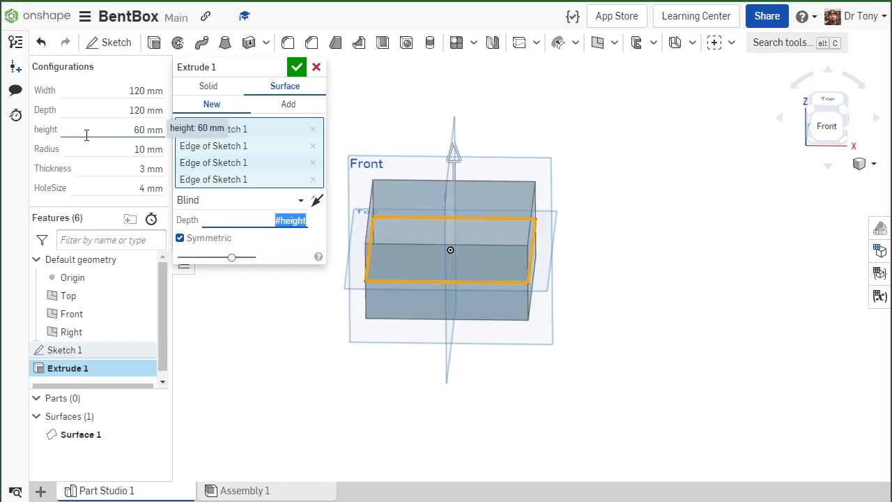
{"action": "key", "text": "Return"}
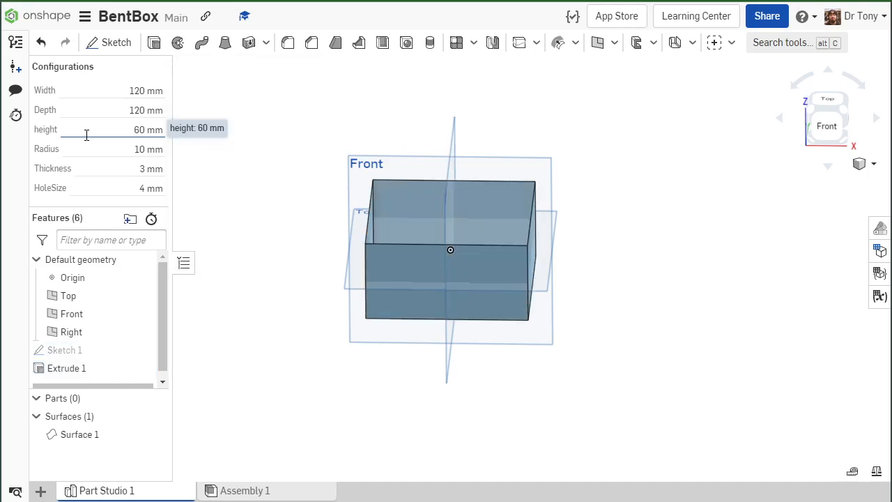
Set the configuration inputs to Width 100 mm, Depth 100 mm and height 80 mm.
{"action": "mouse_move", "coordinate": [304, 207]}
{"action": "right_mouse_down"}
{"action": "mouse_move", "coordinate": [305, 221]}
{"action": "mouse_move", "coordinate": [288, 213]}
{"action": "mouse_move", "coordinate": [299, 220]}
{"action": "right_mouse_up"}
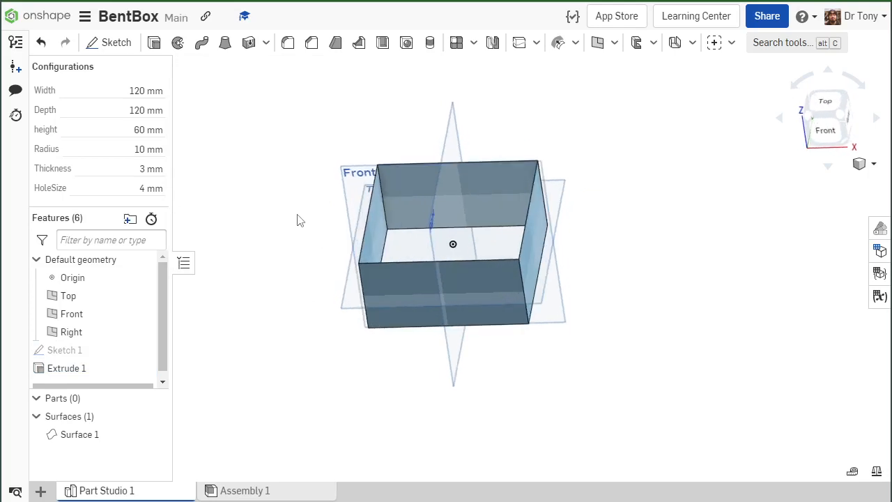
{"action": "left_click", "coordinate": [99, 90]}
{"action": "type", "text": "100"}
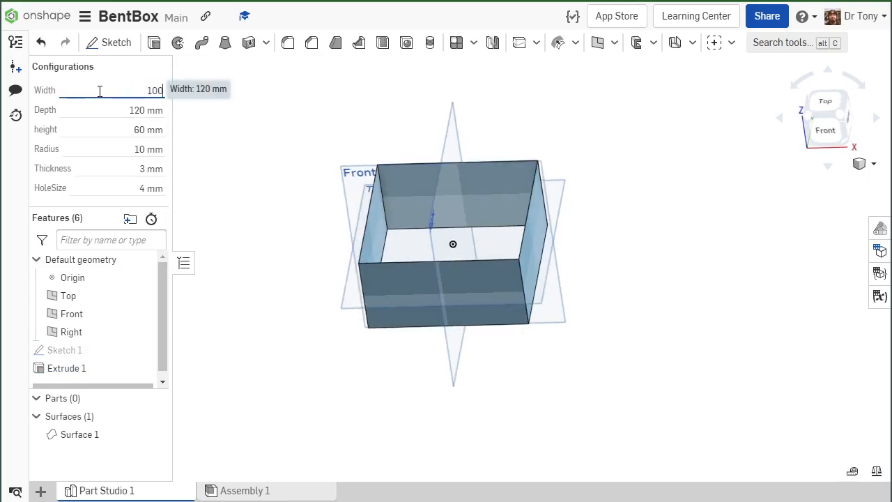
{"action": "key", "text": "Return"}
{"action": "left_click", "coordinate": [103, 103]}
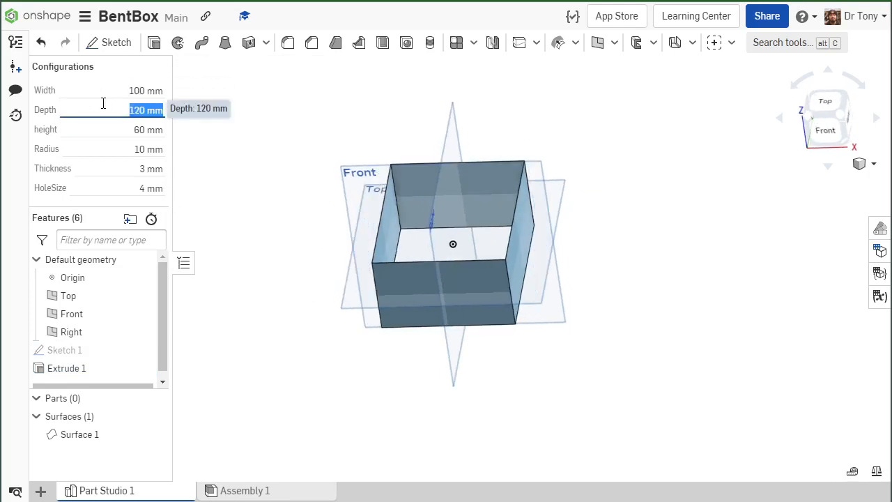
{"action": "type", "text": "100"}
{"action": "key", "text": "Return"}
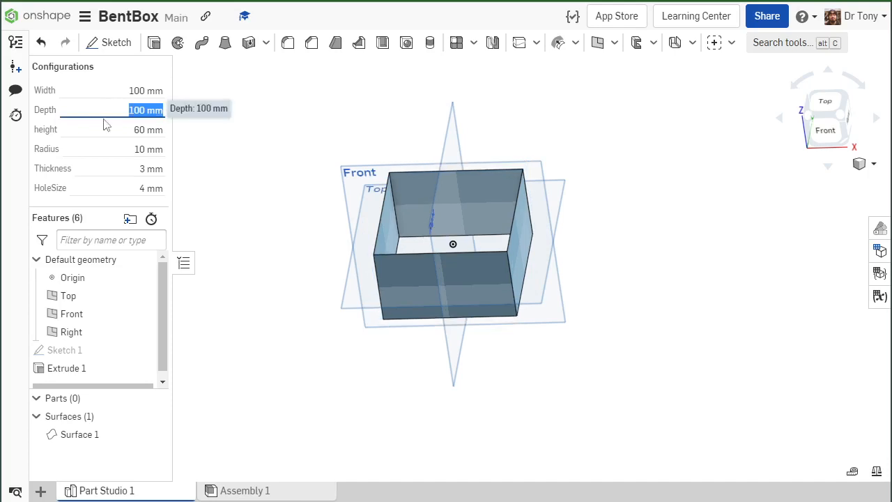
{"action": "left_click", "coordinate": [105, 126]}
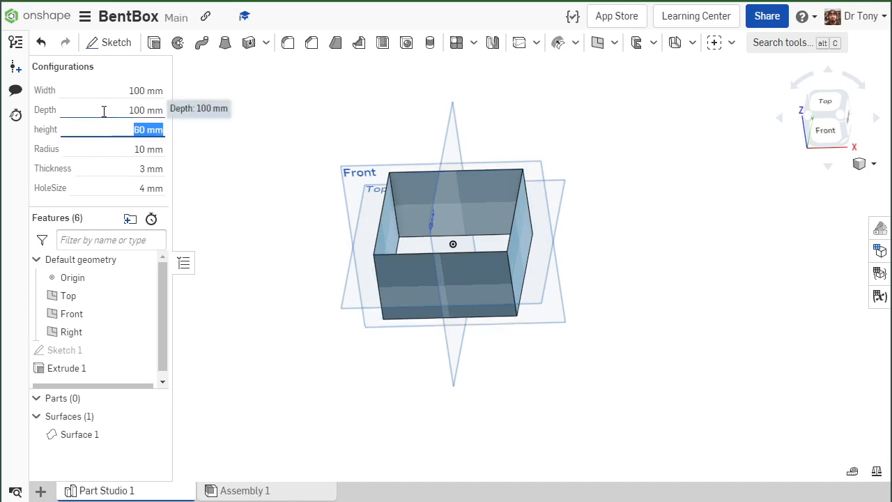
{"action": "type", "text": "80"}
{"action": "key", "text": "Return"}
{"action": "mouse_move", "coordinate": [317, 401]}
{"action": "right_mouse_down"}
{"action": "mouse_move", "coordinate": [327, 417]}
{"action": "mouse_move", "coordinate": [324, 394]}
{"action": "mouse_move", "coordinate": [314, 390]}
{"action": "mouse_move", "coordinate": [309, 400]}
{"action": "right_mouse_up"}
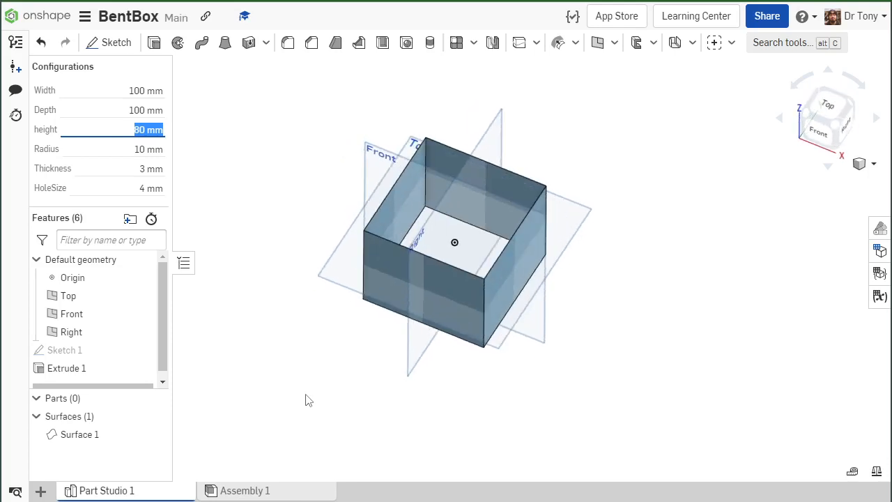
Hide the Top, Front and Right default planes.
{"action": "right_click_drag", "start_coordinate": [238, 206], "coordinate": [258, 191]}
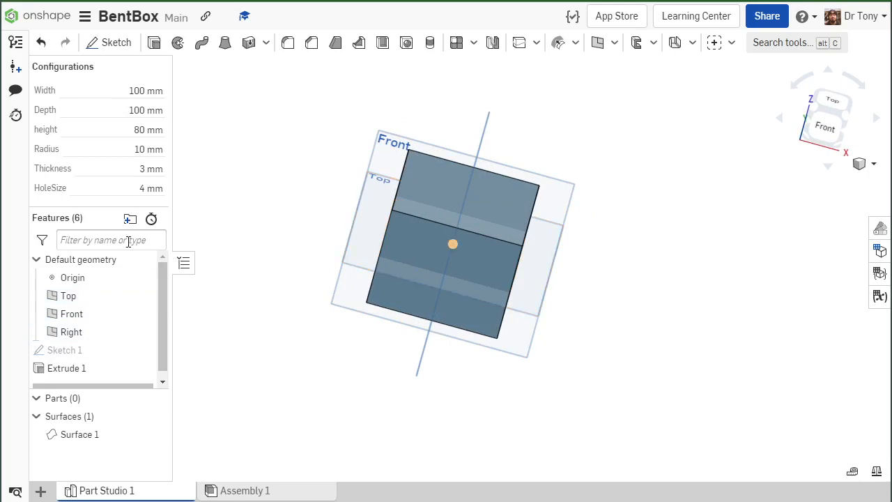
{"action": "left_click", "coordinate": [142, 296]}
{"action": "left_click", "coordinate": [142, 313]}
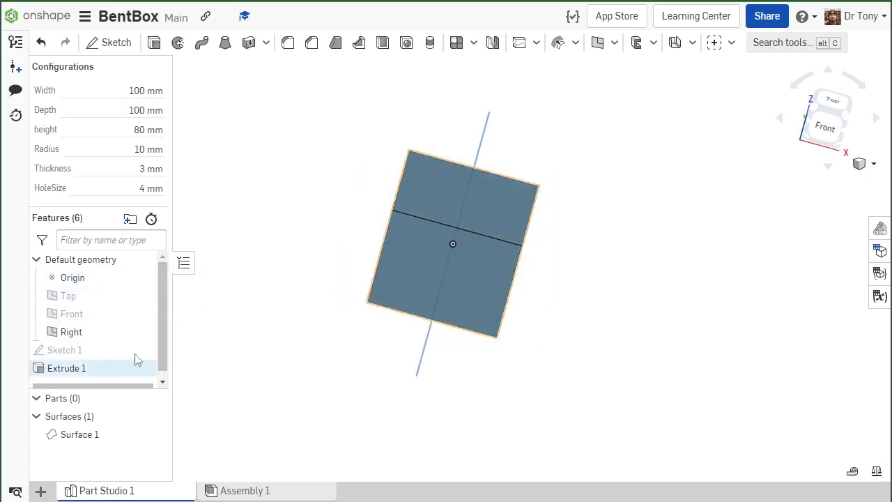
{"action": "left_click", "coordinate": [142, 331]}
{"action": "right_click", "coordinate": [142, 335]}
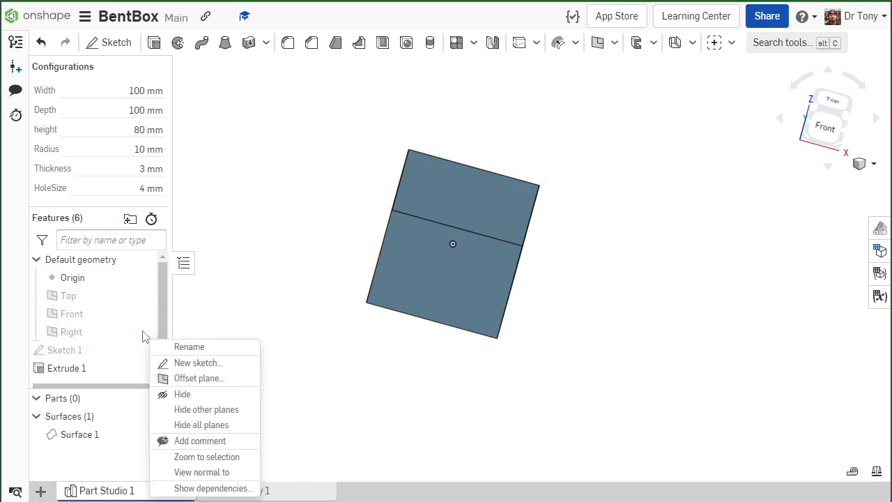
{"action": "right_click_drag", "start_coordinate": [275, 269], "coordinate": [305, 269]}
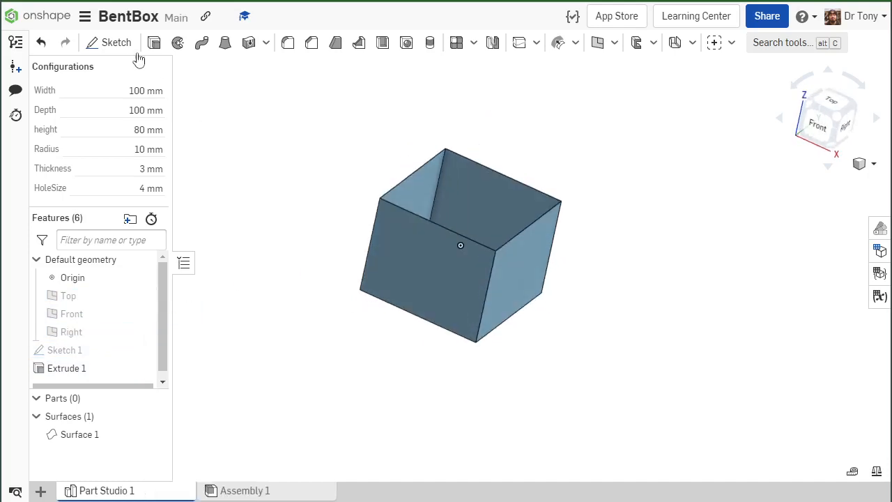
On the box's front face, sketch a vertical line joining the midpoints of its upper and lower edges, and finish the sketch.
{"action": "scroll", "coordinate": [413, 287], "scroll_direction": "down", "scroll_amount": 2}
{"action": "scroll", "coordinate": [414, 286], "scroll_direction": "up", "scroll_amount": 4}
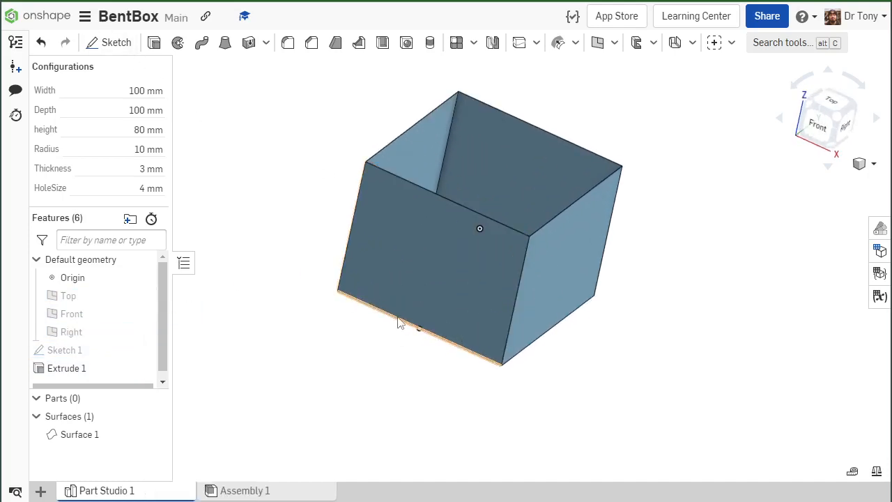
{"action": "left_click", "coordinate": [97, 43]}
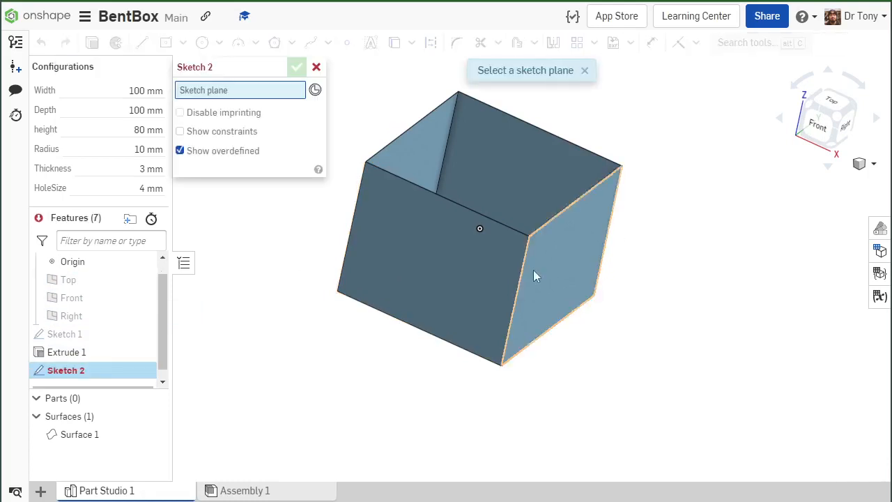
{"action": "left_click", "coordinate": [410, 255]}
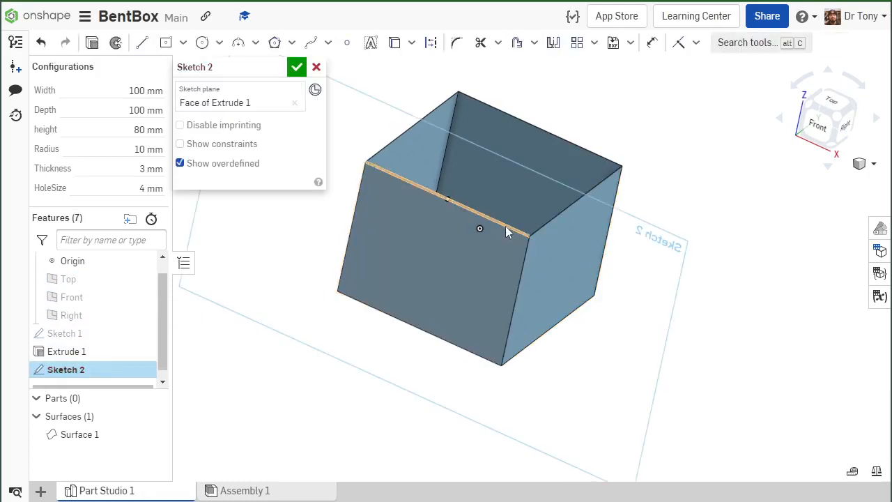
{"action": "left_click", "coordinate": [817, 125]}
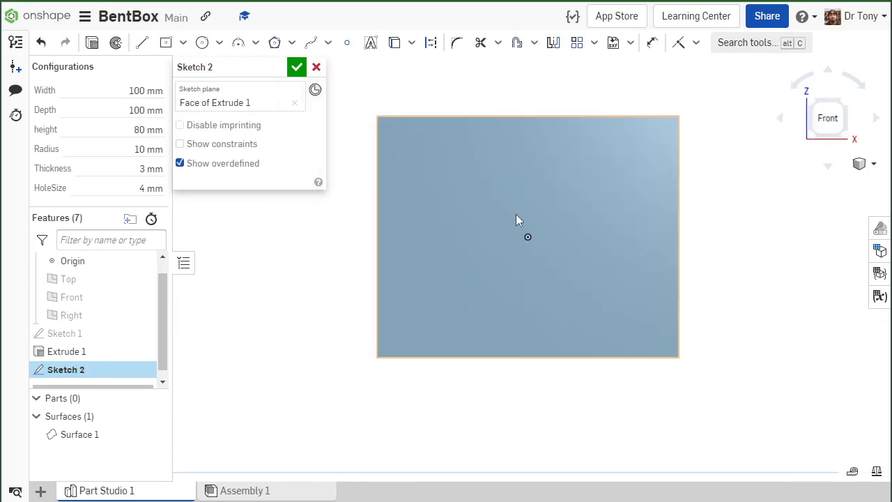
{"action": "left_click", "coordinate": [141, 43]}
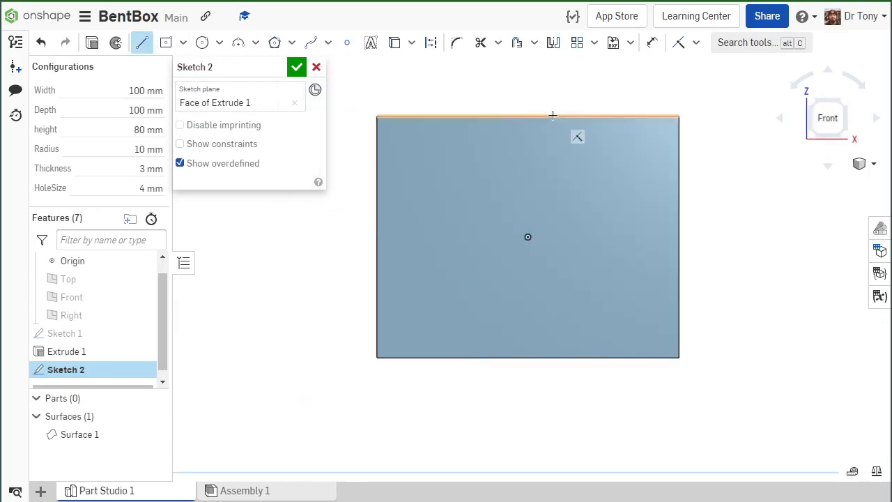
{"action": "left_click", "coordinate": [527, 117]}
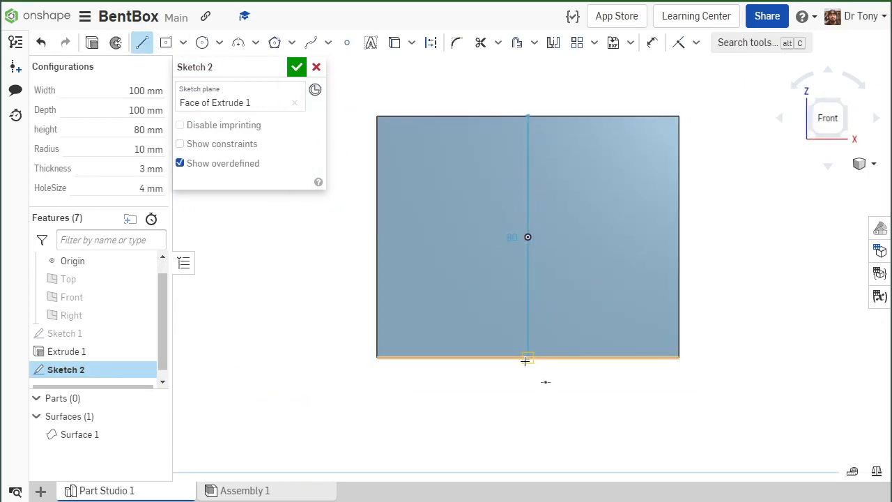
{"action": "left_click", "coordinate": [529, 361]}
{"action": "right_click_drag", "start_coordinate": [527, 358], "coordinate": [392, 272]}
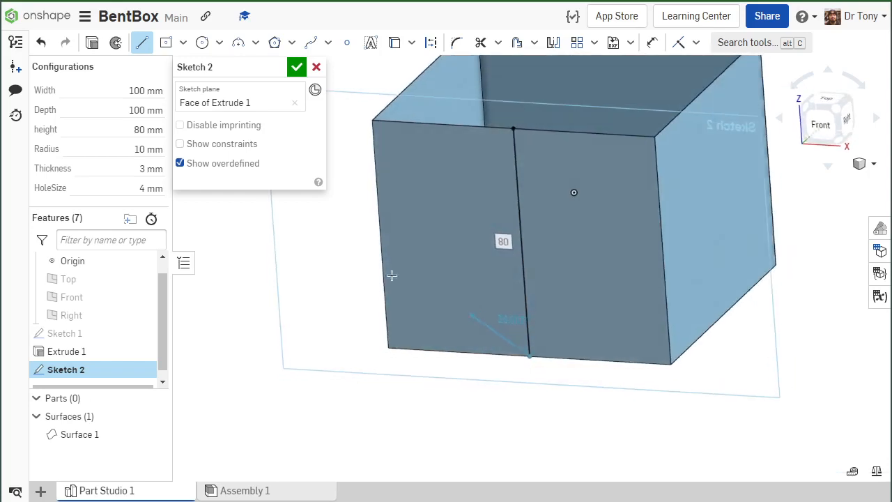
{"action": "key", "text": "Escape"}
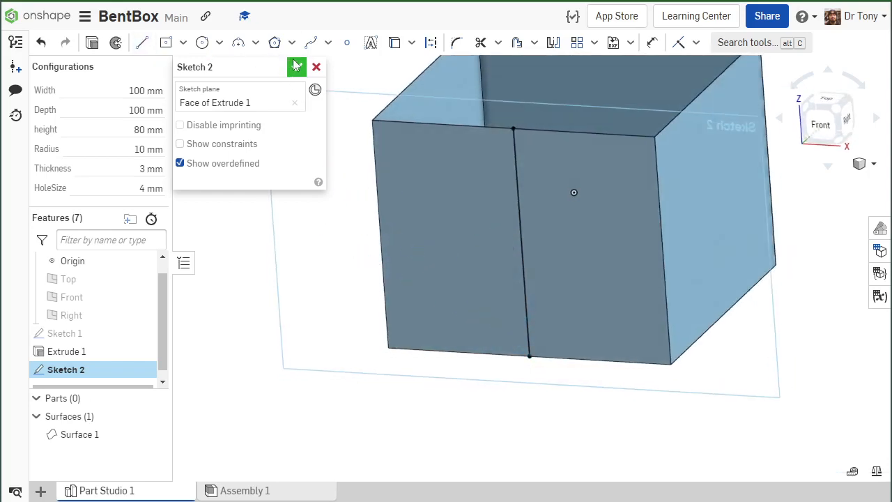
{"action": "left_click", "coordinate": [297, 68]}
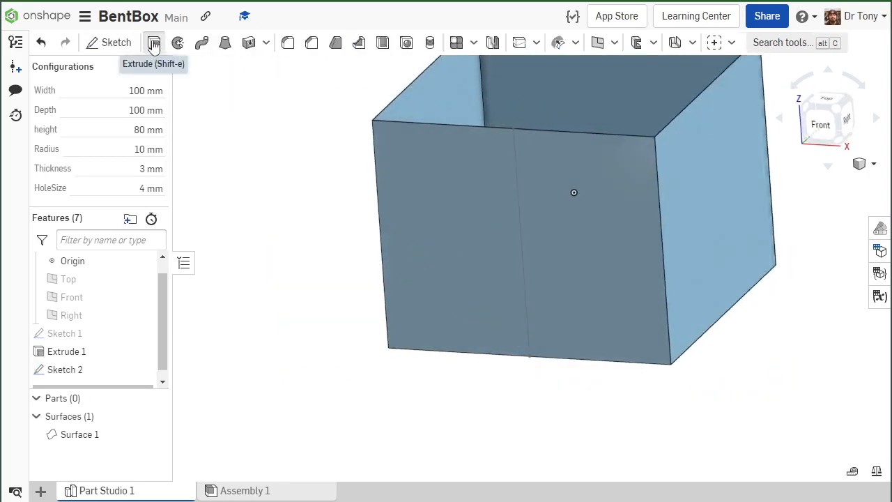
Extrude the vertical sketch line as a new symmetric blind surface 25 mm deep.
{"action": "left_click", "coordinate": [154, 43]}
{"action": "left_click", "coordinate": [521, 180]}
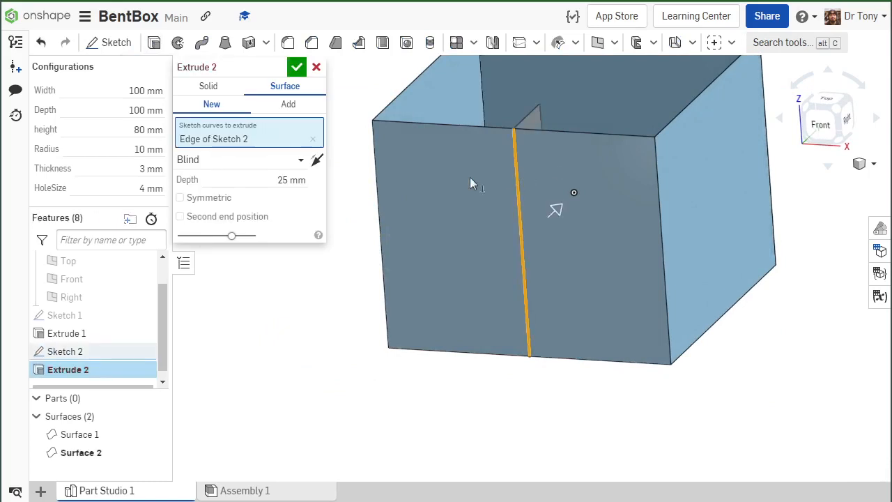
{"action": "left_click", "coordinate": [226, 200]}
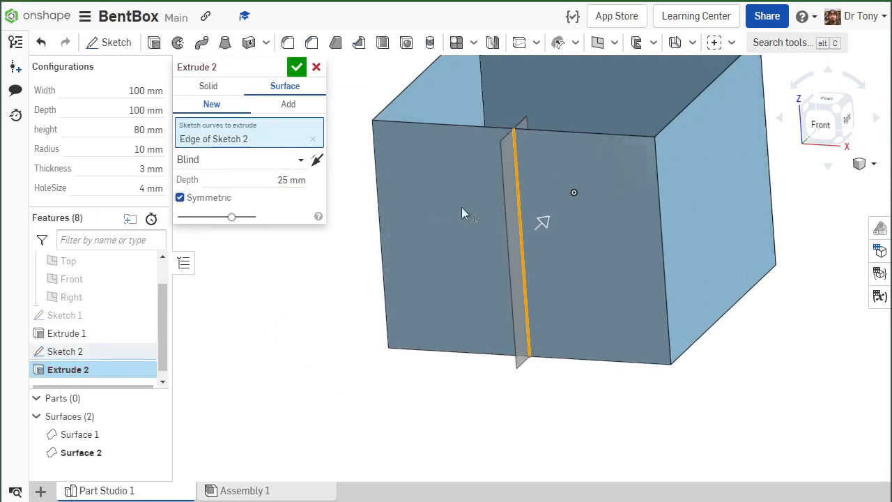
{"action": "right_click_drag", "start_coordinate": [461, 209], "coordinate": [460, 218]}
{"action": "left_click", "coordinate": [297, 68]}
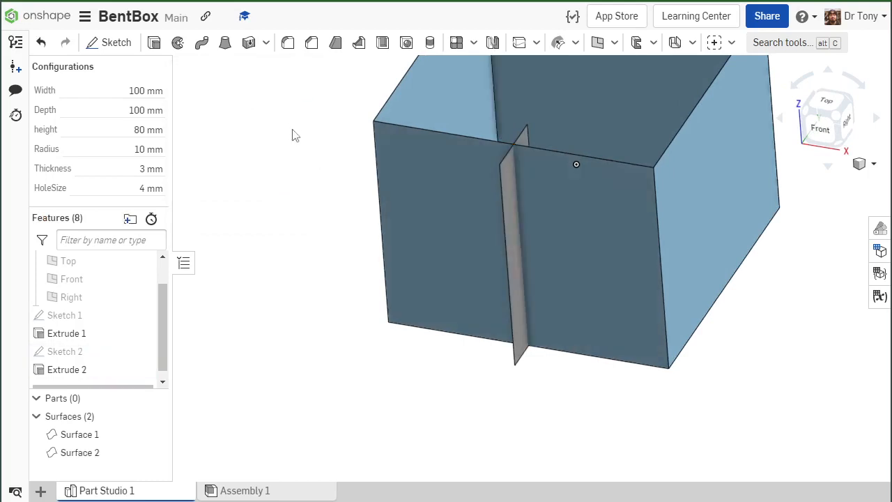
Split the box's front face with the small extruded surface, without keeping the tool surface.
{"action": "left_click", "coordinate": [536, 42]}
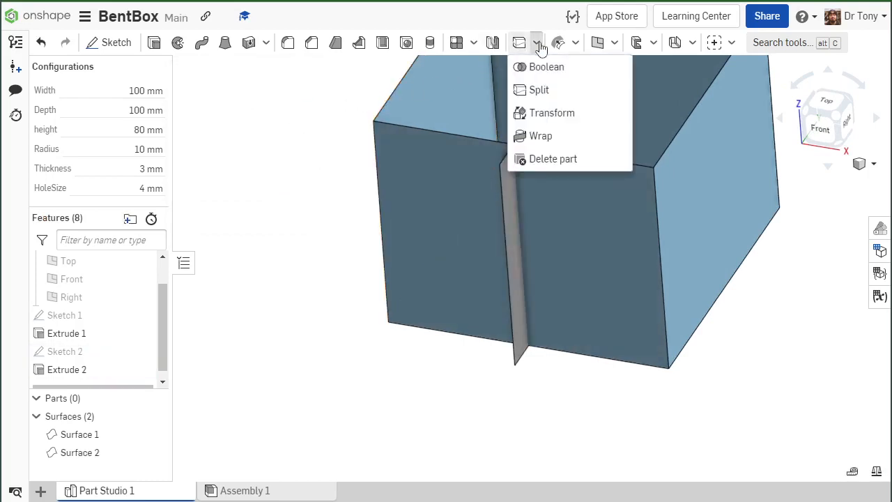
{"action": "left_click", "coordinate": [540, 89]}
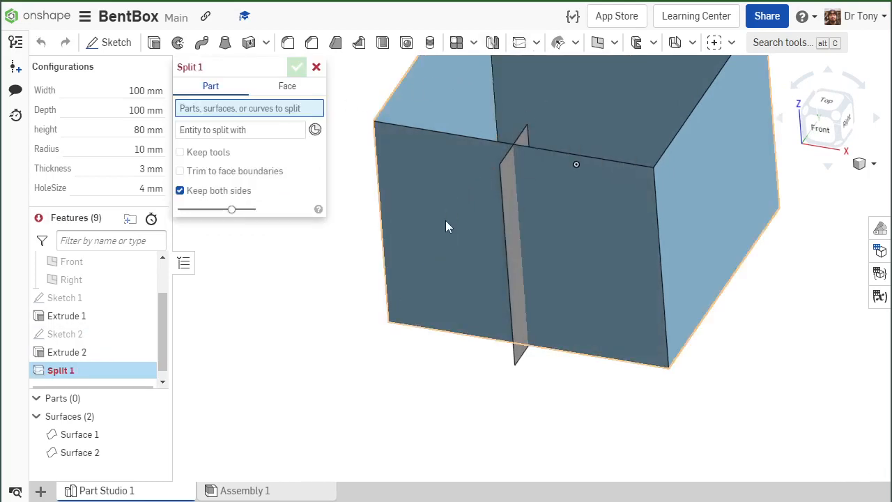
{"action": "left_click", "coordinate": [292, 89]}
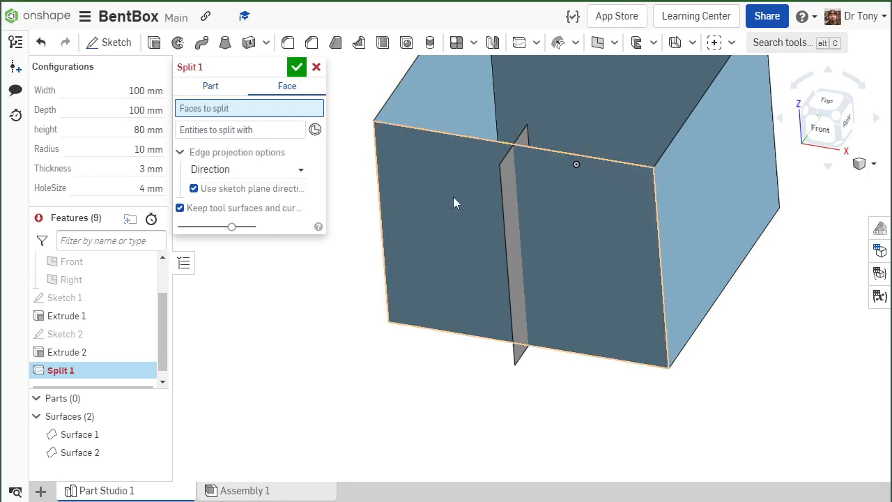
{"action": "left_click", "coordinate": [452, 196]}
{"action": "left_click", "coordinate": [239, 144]}
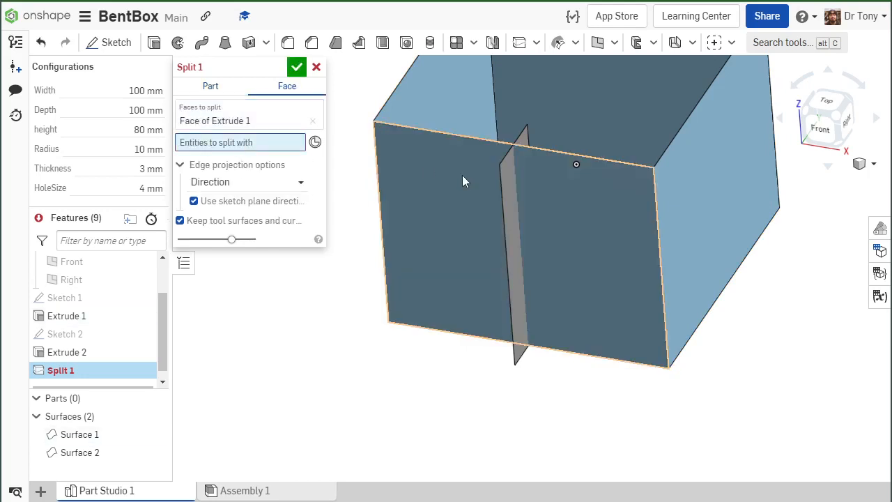
{"action": "left_click", "coordinate": [504, 193]}
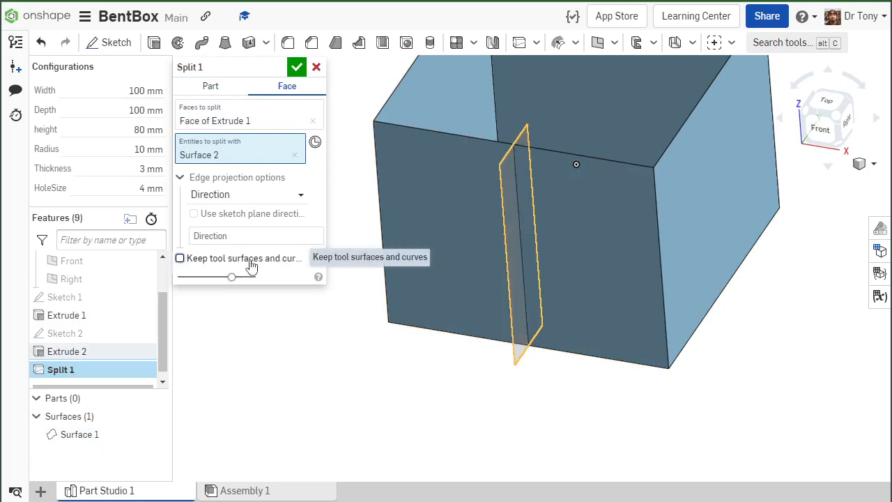
{"action": "left_click", "coordinate": [298, 70]}
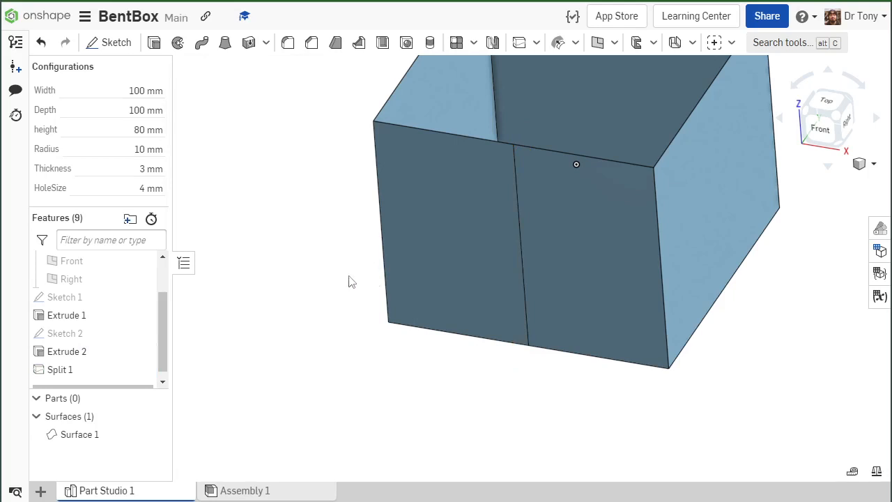
{"action": "scroll", "coordinate": [327, 400], "scroll_direction": "down", "scroll_amount": 3}
{"action": "mouse_move", "coordinate": [347, 382]}
{"action": "right_mouse_down"}
{"action": "mouse_move", "coordinate": [321, 358]}
{"action": "mouse_move", "coordinate": [351, 404]}
{"action": "mouse_move", "coordinate": [318, 421]}
{"action": "mouse_move", "coordinate": [342, 389]}
{"action": "right_mouse_up"}
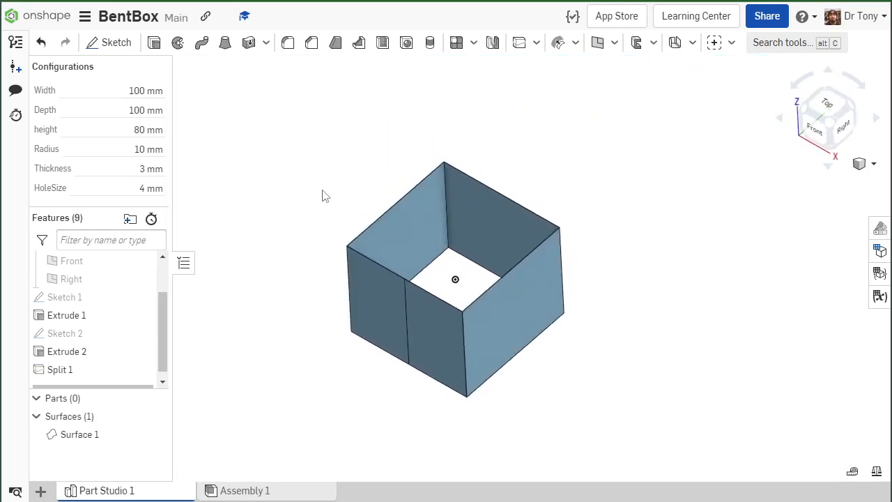
Convert the box surface to a sheet metal model, with its four vertical corner edges as bends.
{"action": "left_click", "coordinate": [674, 43]}
{"action": "left_click", "coordinate": [416, 205]}
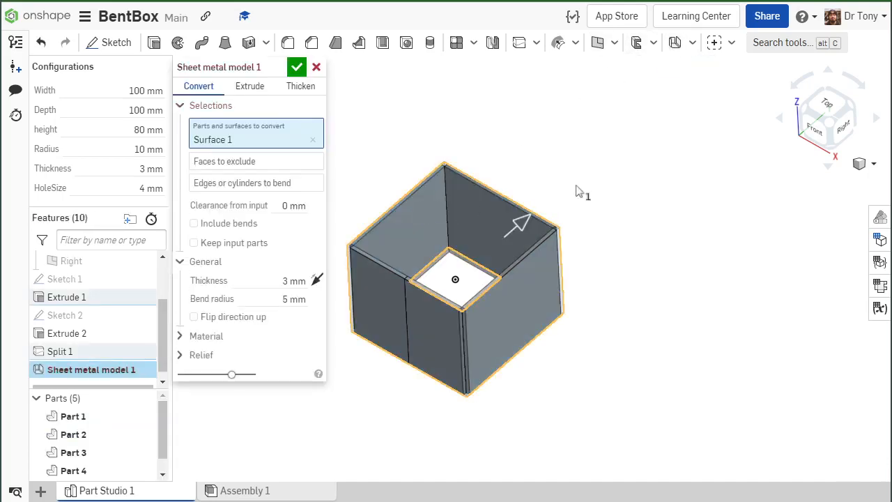
{"action": "scroll", "coordinate": [575, 192], "scroll_direction": "down", "scroll_amount": 1}
{"action": "left_click", "coordinate": [276, 182]}
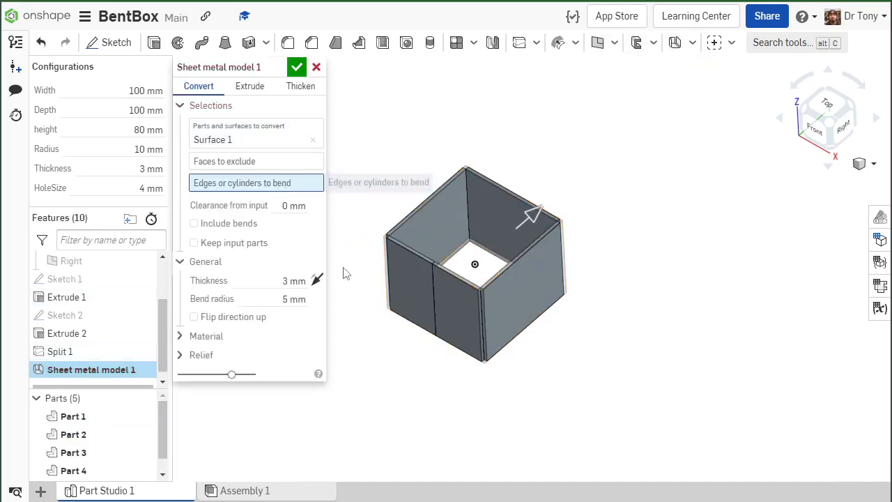
{"action": "right_click_drag", "start_coordinate": [346, 273], "coordinate": [455, 253]}
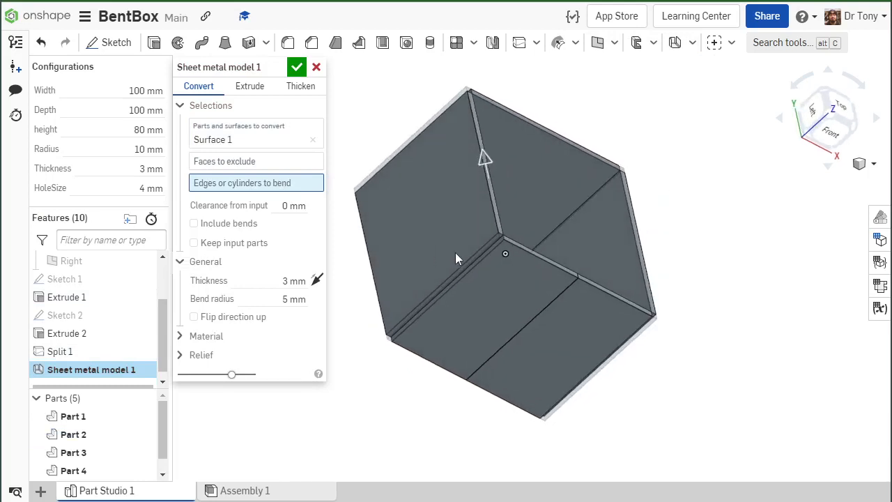
{"action": "scroll", "coordinate": [480, 257], "scroll_direction": "up", "scroll_amount": 3}
{"action": "left_click", "coordinate": [490, 258]}
{"action": "right_click_drag", "start_coordinate": [680, 280], "coordinate": [615, 288]}
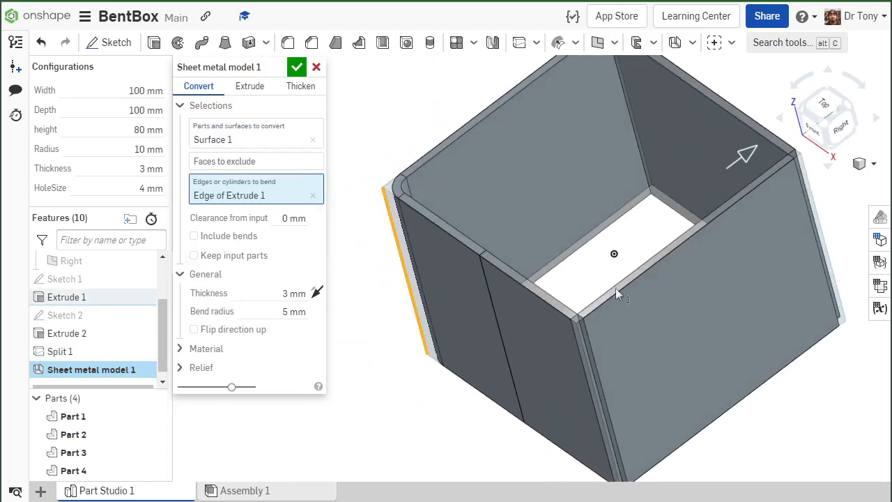
{"action": "left_click", "coordinate": [578, 340]}
{"action": "right_click_drag", "start_coordinate": [580, 338], "coordinate": [729, 190]}
{"action": "left_click", "coordinate": [805, 182]}
{"action": "scroll", "coordinate": [726, 248], "scroll_direction": "down", "scroll_amount": 5}
{"action": "left_click", "coordinate": [731, 192]}
{"action": "right_click_drag", "start_coordinate": [665, 222], "coordinate": [725, 216]}
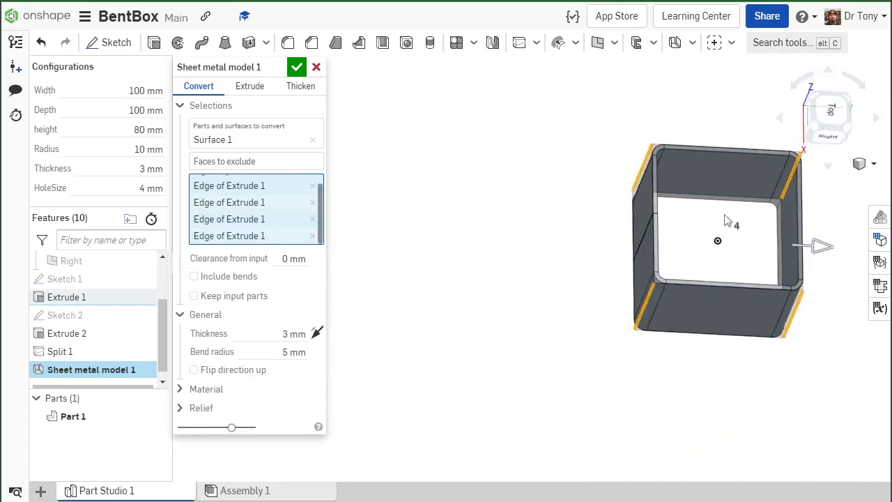
Flip the sheet metal model's thickness direction up and return to the isometric view.
{"action": "scroll", "coordinate": [612, 249], "scroll_direction": "down", "scroll_amount": 4}
{"action": "scroll", "coordinate": [611, 249], "scroll_direction": "up", "scroll_amount": 4}
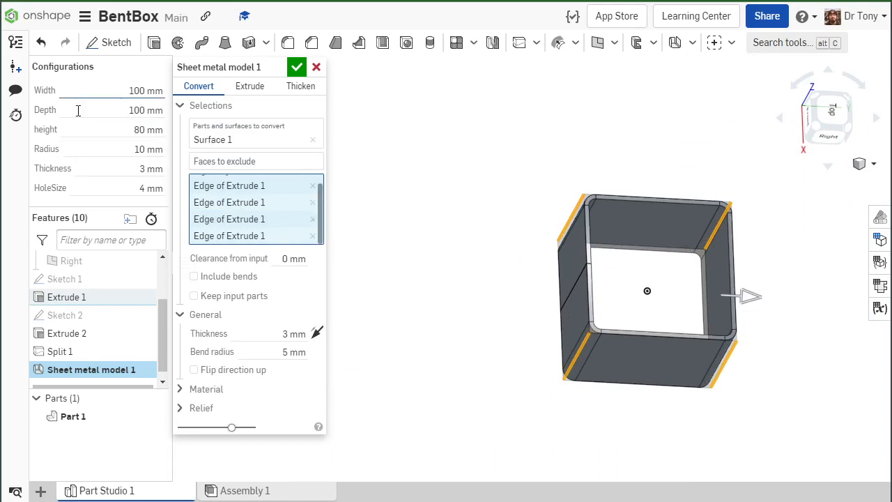
{"action": "right_click_drag", "start_coordinate": [680, 335], "coordinate": [678, 336]}
{"action": "right_click_drag", "start_coordinate": [701, 366], "coordinate": [708, 255]}
{"action": "left_click", "coordinate": [706, 239]}
{"action": "scroll", "coordinate": [673, 266], "scroll_direction": "up", "scroll_amount": 3}
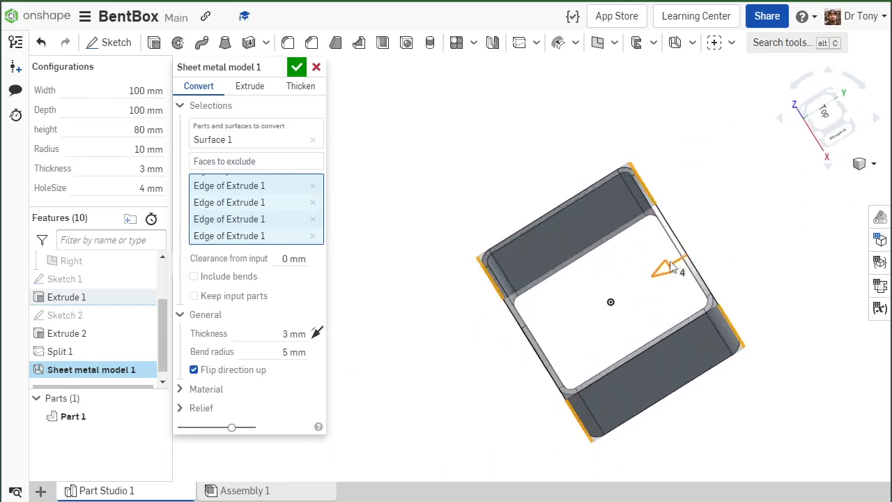
{"action": "right_click_drag", "start_coordinate": [640, 285], "coordinate": [651, 269]}
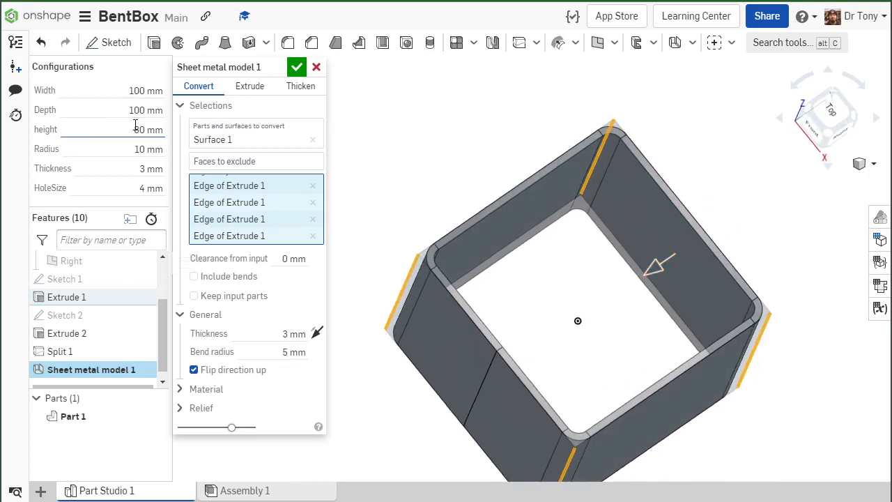
{"action": "key", "text": "shift+7"}
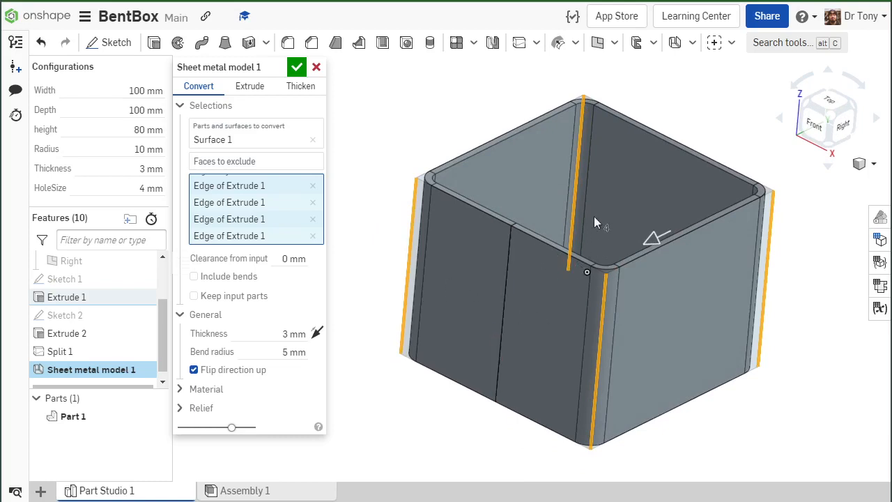
Set the sheet metal thickness to #Thickness and the bend radius to #Radius, and accept the conversion.
{"action": "left_click", "coordinate": [303, 327]}
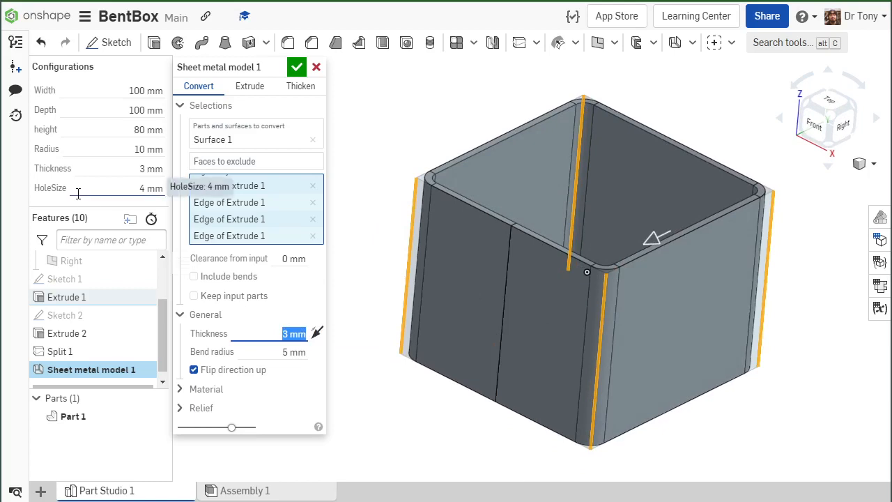
{"action": "type", "text": "#Thickness"}
{"action": "key", "text": "Return"}
{"action": "left_click", "coordinate": [295, 353]}
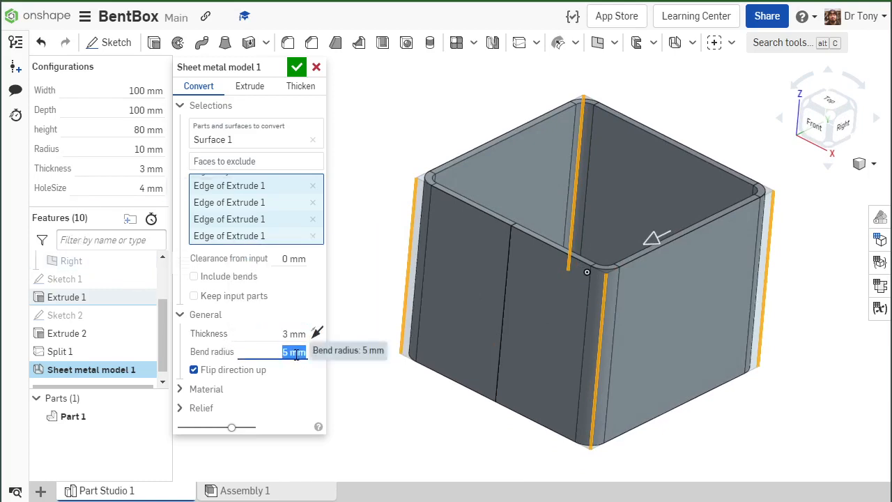
{"action": "type", "text": "#Radius"}
{"action": "key", "text": "Return"}
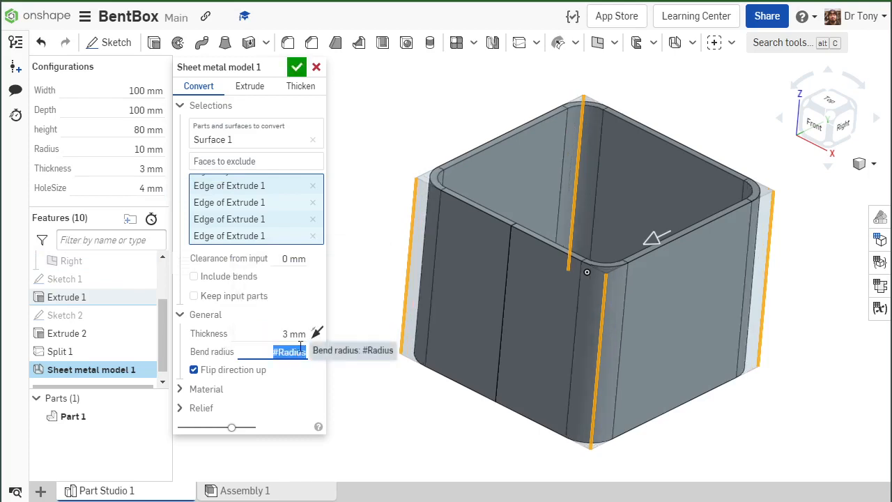
{"action": "left_click", "coordinate": [270, 331]}
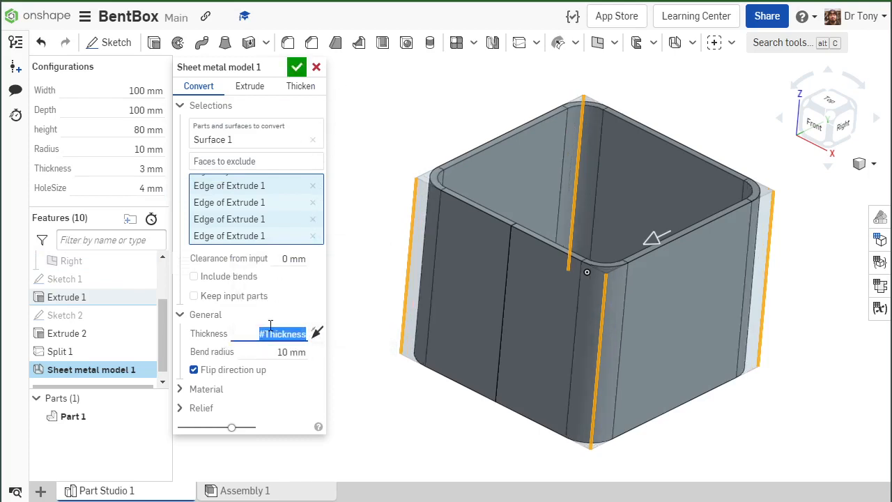
{"action": "left_click", "coordinate": [296, 64]}
Change the configuration's Radius to 20 mm to enlarge the corner bends.
{"action": "right_click_drag", "start_coordinate": [342, 137], "coordinate": [344, 181]}
{"action": "left_click", "coordinate": [131, 145]}
{"action": "scroll", "coordinate": [153, 153], "scroll_direction": "up", "scroll_amount": 7}
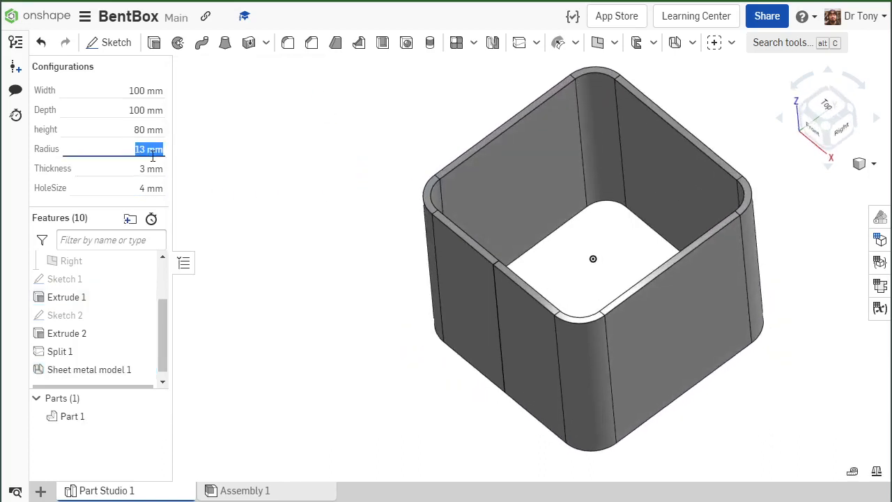
{"action": "scroll", "coordinate": [152, 142], "scroll_direction": "up", "scroll_amount": 3}
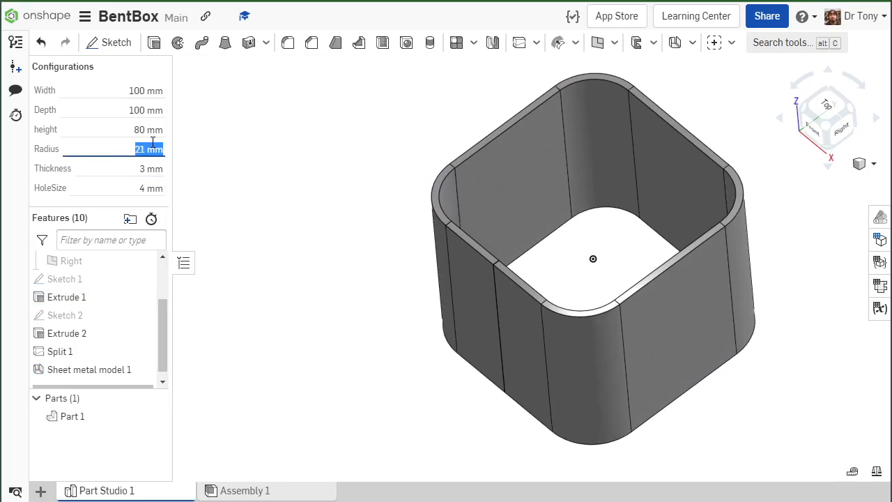
{"action": "right_click_drag", "start_coordinate": [213, 188], "coordinate": [416, 210]}
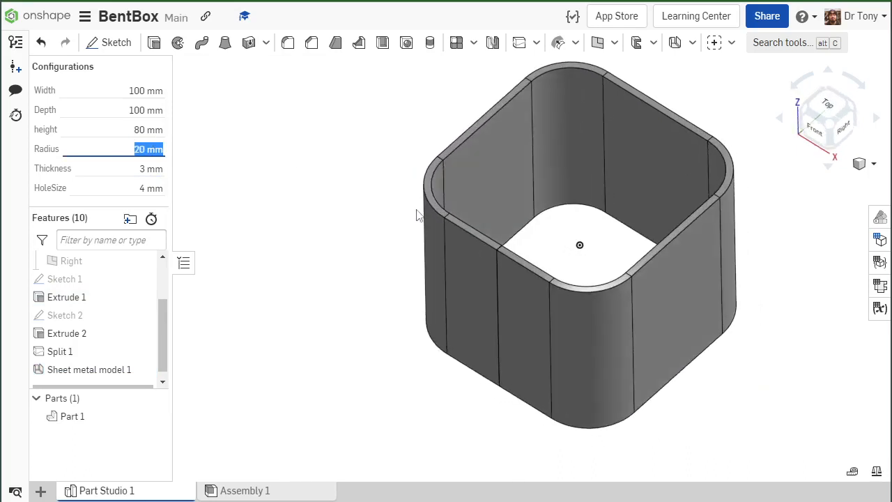
Show the flat pattern and, on its rear-wall panel, sketch a diagonal construction line from the upper-left to the lower-right corner.
{"action": "left_click", "coordinate": [880, 285]}
{"action": "scroll", "coordinate": [726, 374], "scroll_direction": "up", "scroll_amount": 3}
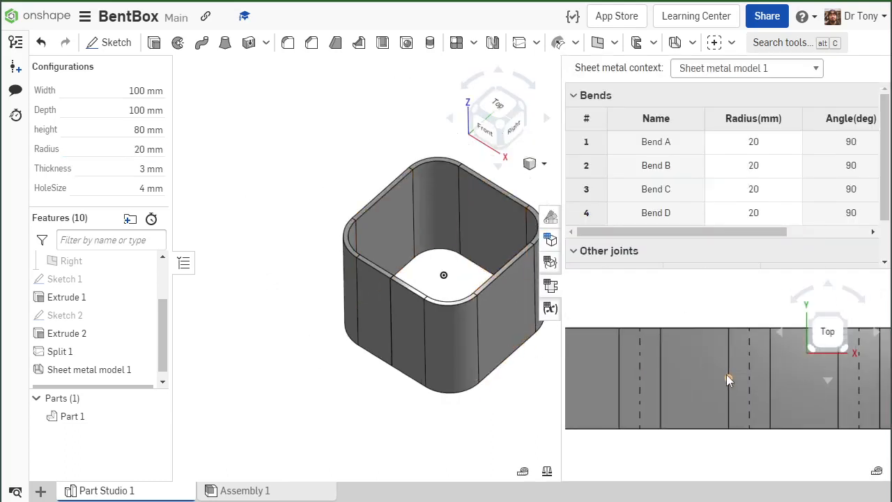
{"action": "left_click", "coordinate": [109, 43]}
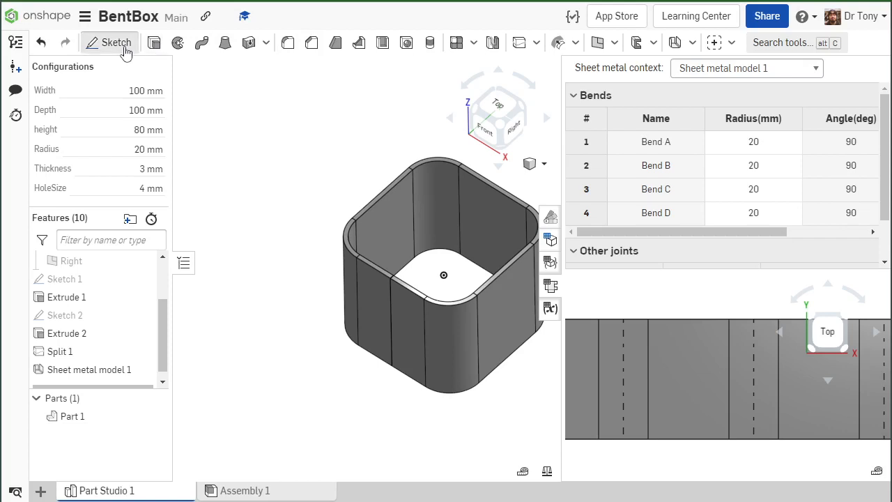
{"action": "left_click", "coordinate": [677, 368]}
{"action": "scroll", "coordinate": [700, 401], "scroll_direction": "up", "scroll_amount": 3}
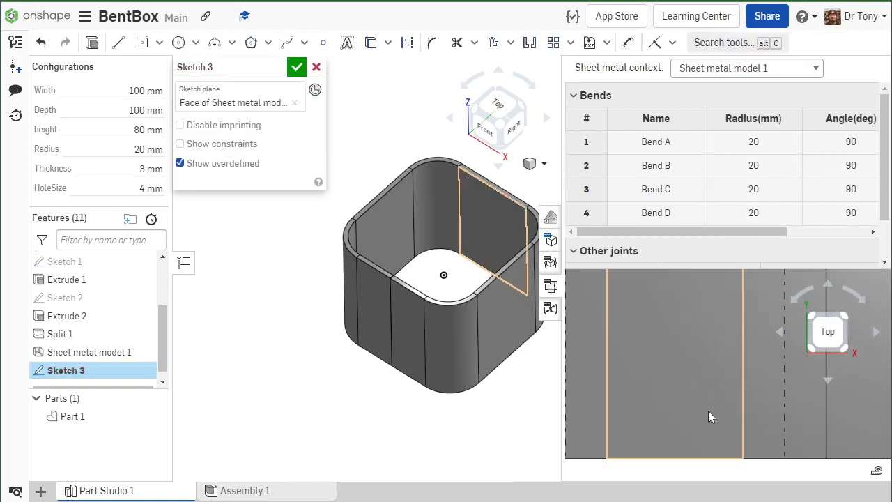
{"action": "left_click", "coordinate": [118, 42]}
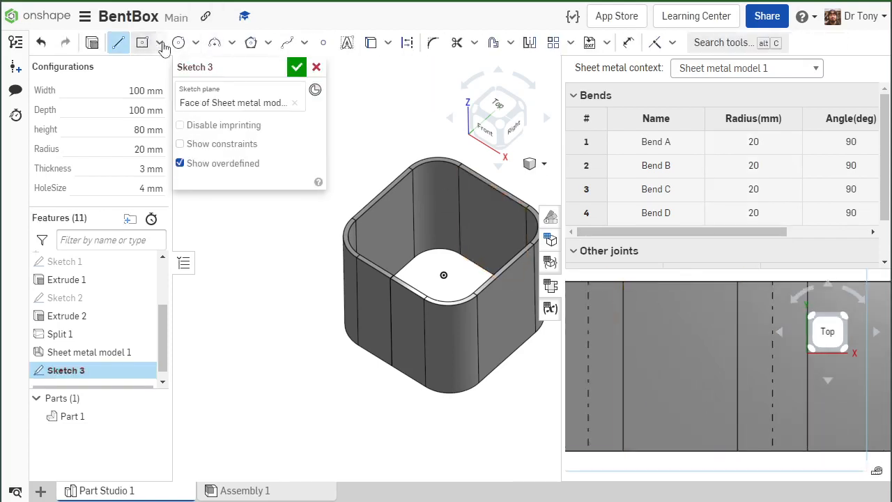
{"action": "left_click", "coordinate": [407, 43]}
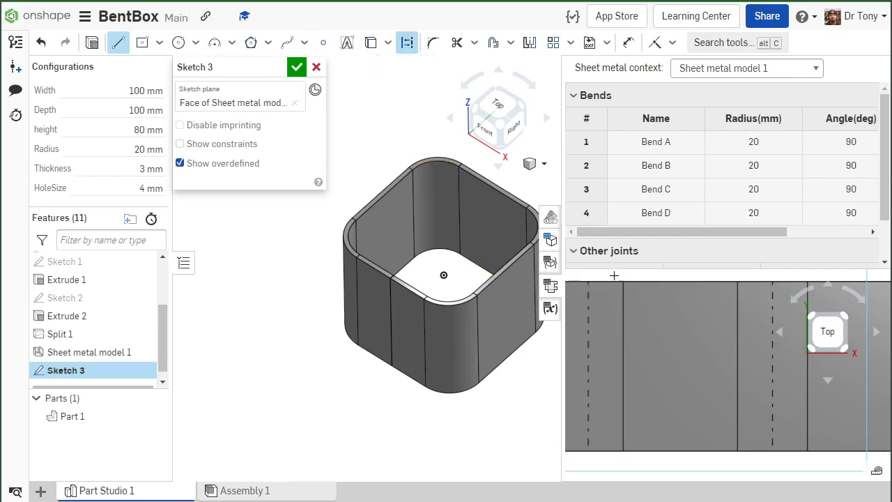
{"action": "left_click", "coordinate": [736, 448]}
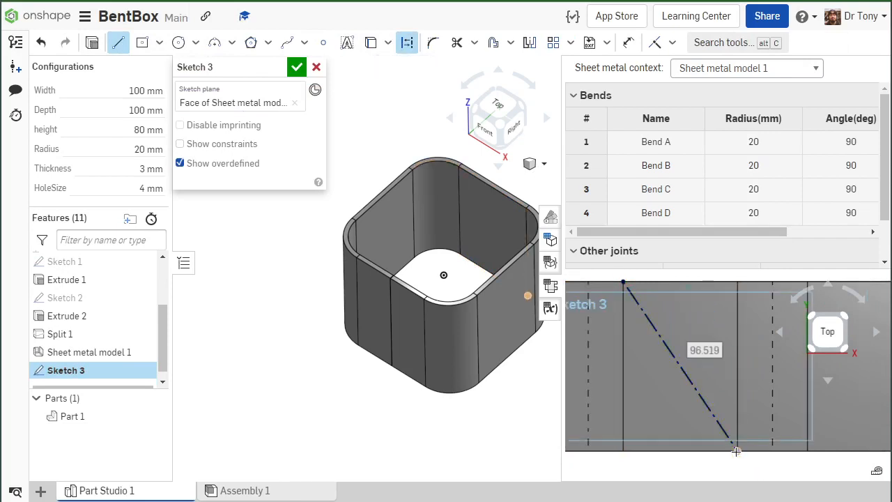
Sketch a circle centred on the midpoint of the diagonal and set its diameter to #HoleSize.
{"action": "left_click", "coordinate": [178, 43]}
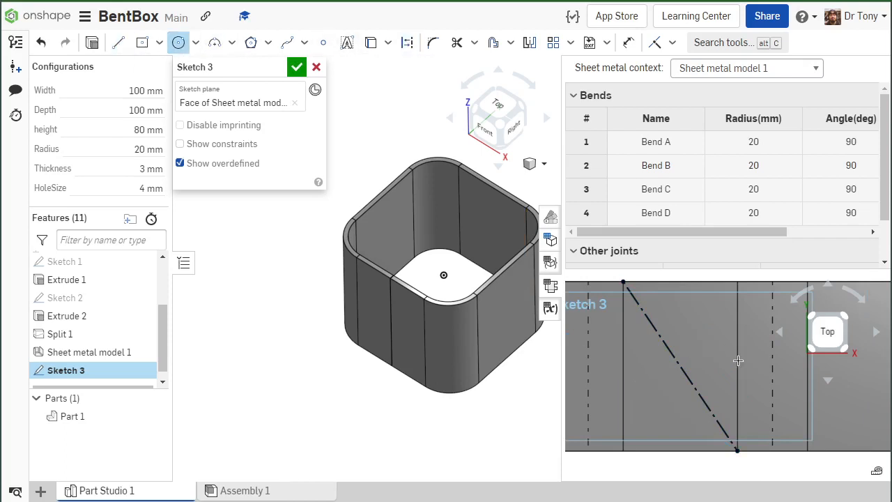
{"action": "left_click", "coordinate": [681, 365]}
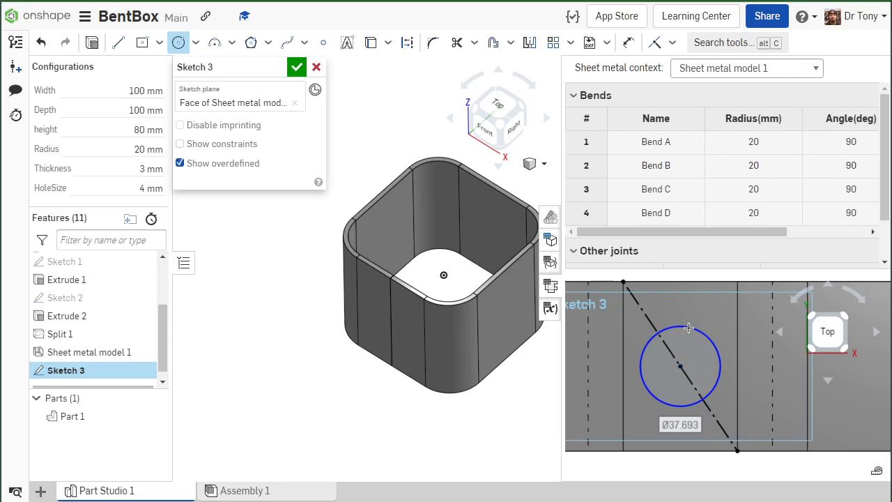
{"action": "left_click", "coordinate": [628, 42]}
{"action": "left_click", "coordinate": [669, 327]}
{"action": "left_click", "coordinate": [680, 313]}
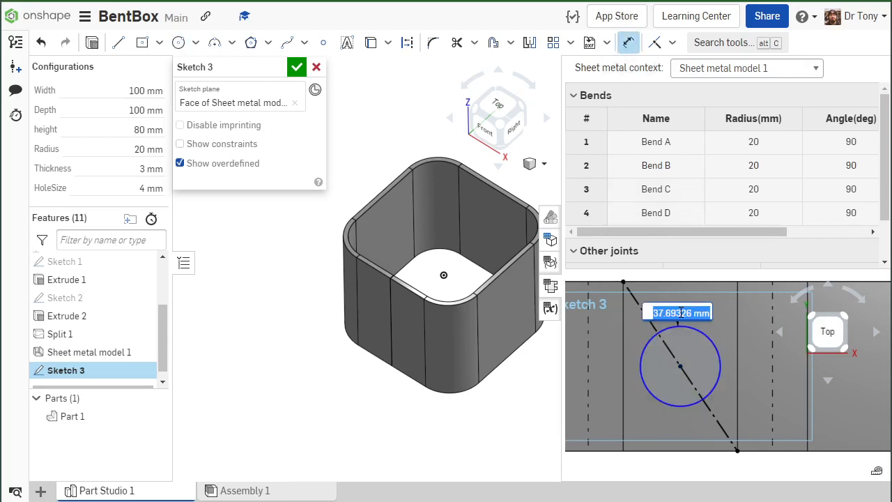
{"action": "type", "text": "h"}
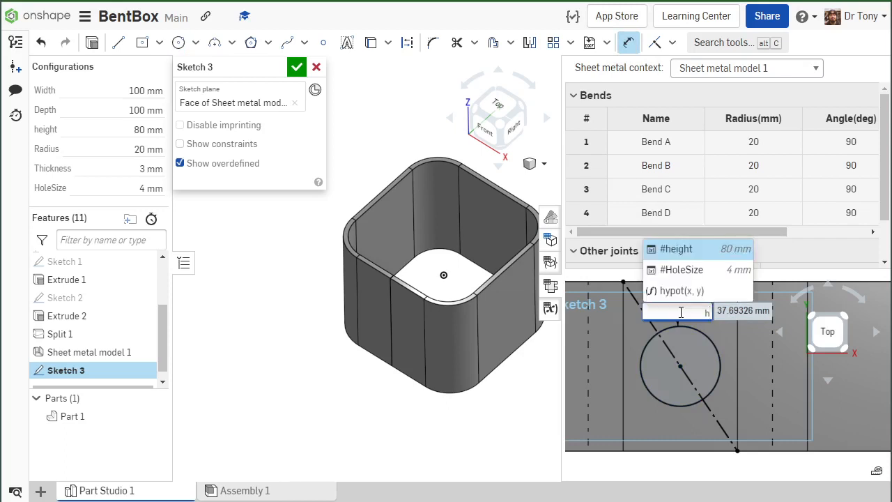
{"action": "key", "text": "Return"}
{"action": "key", "text": "BackSpace"}
{"action": "key", "text": "BackSpace"}
{"action": "key", "text": "BackSpace"}
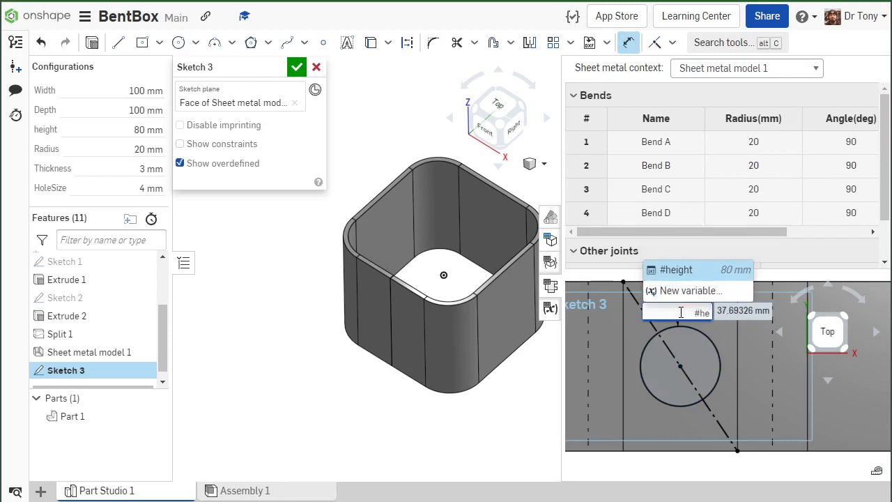
{"action": "key", "text": "BackSpace"}
{"action": "key", "text": "Down"}
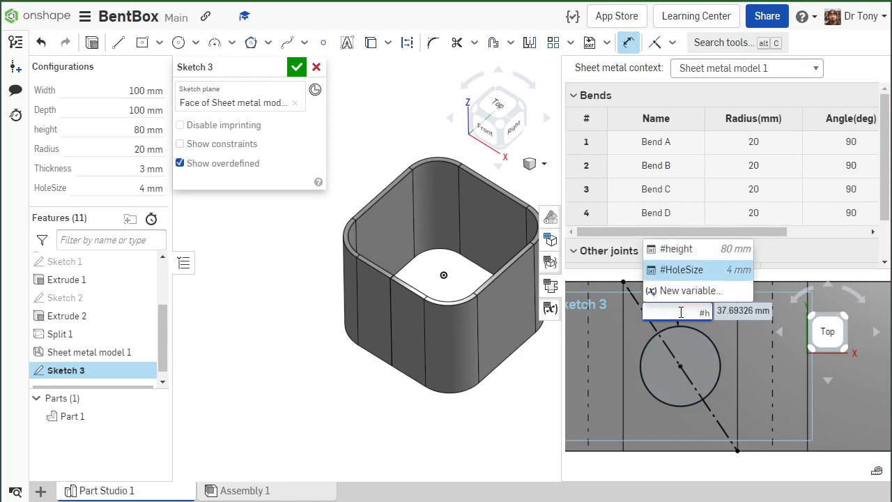
{"action": "key", "text": "Return"}
{"action": "key", "text": "Return"}
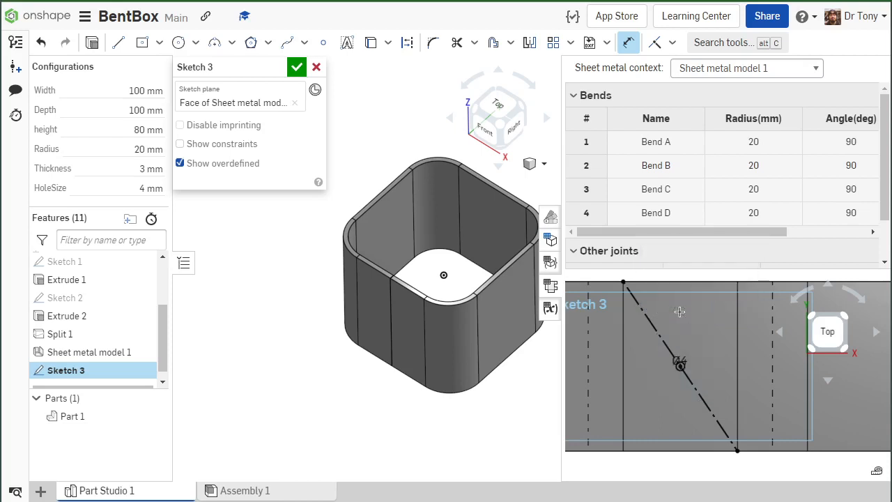
Cut the sketched circle out of the rear-wall panel with a Remove extrude.
{"action": "scroll", "coordinate": [703, 320], "scroll_direction": "up", "scroll_amount": 5}
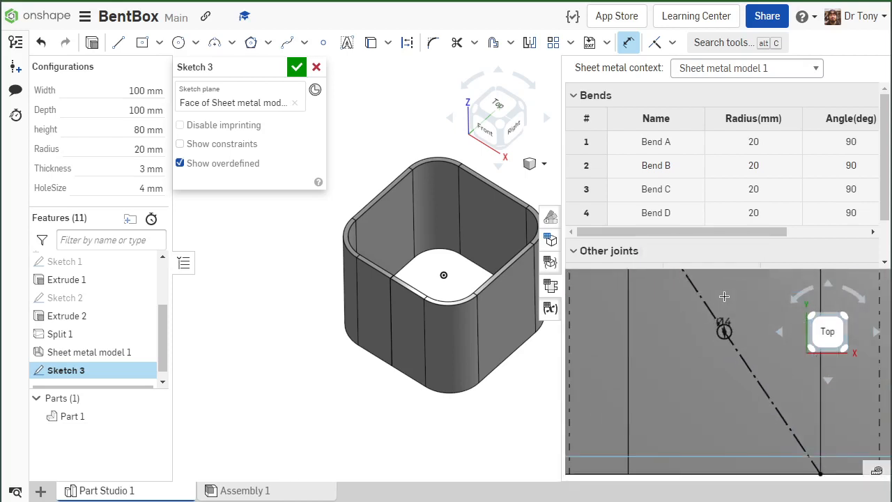
{"action": "left_click", "coordinate": [94, 43]}
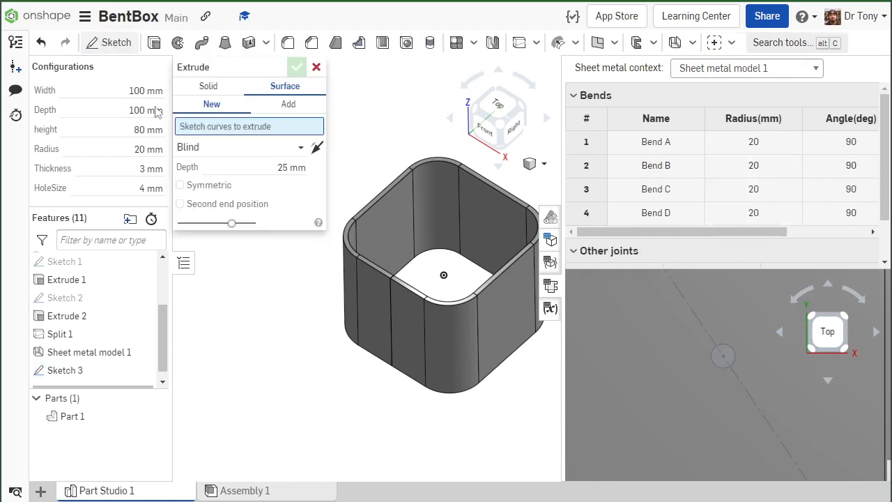
{"action": "left_click", "coordinate": [209, 86]}
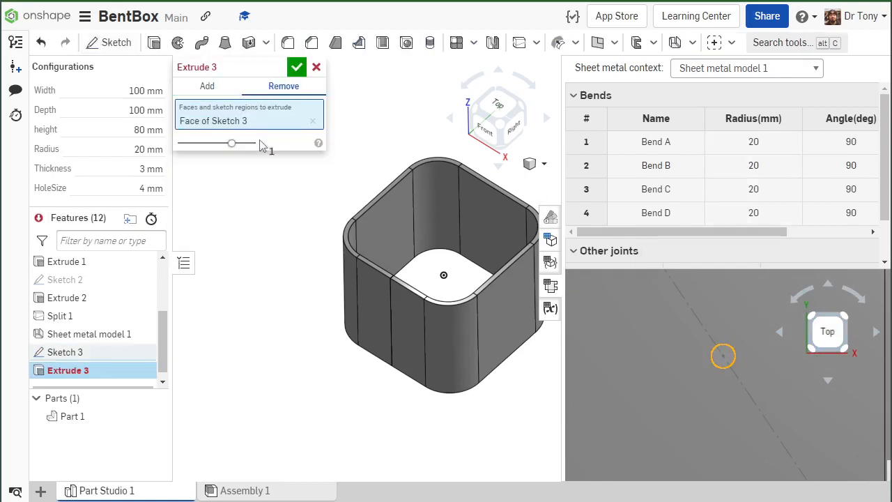
{"action": "left_click", "coordinate": [298, 67]}
Examine the hole in the flat pattern from an angle and return to the Top view of the whole strip.
{"action": "scroll", "coordinate": [684, 382], "scroll_direction": "down", "scroll_amount": 6}
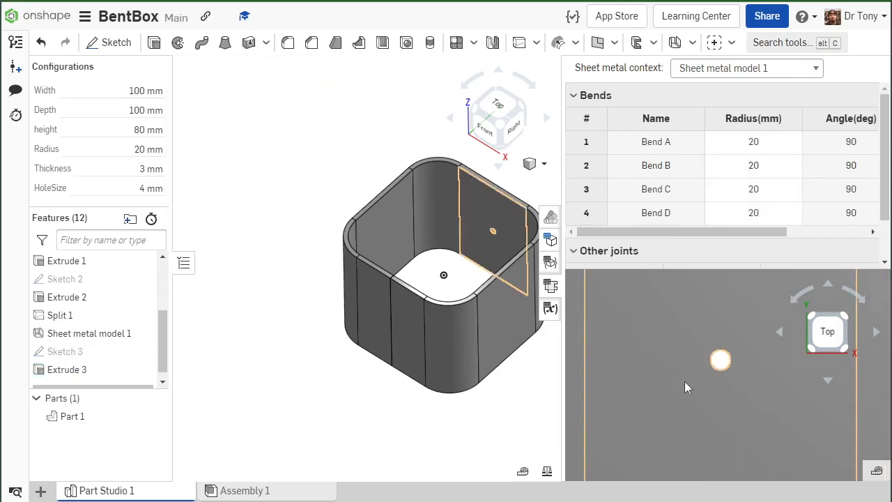
{"action": "right_click_drag", "start_coordinate": [680, 381], "coordinate": [826, 344]}
{"action": "scroll", "coordinate": [717, 392], "scroll_direction": "up", "scroll_amount": 7}
{"action": "scroll", "coordinate": [755, 391], "scroll_direction": "down", "scroll_amount": 6}
{"action": "scroll", "coordinate": [758, 386], "scroll_direction": "down", "scroll_amount": 1}
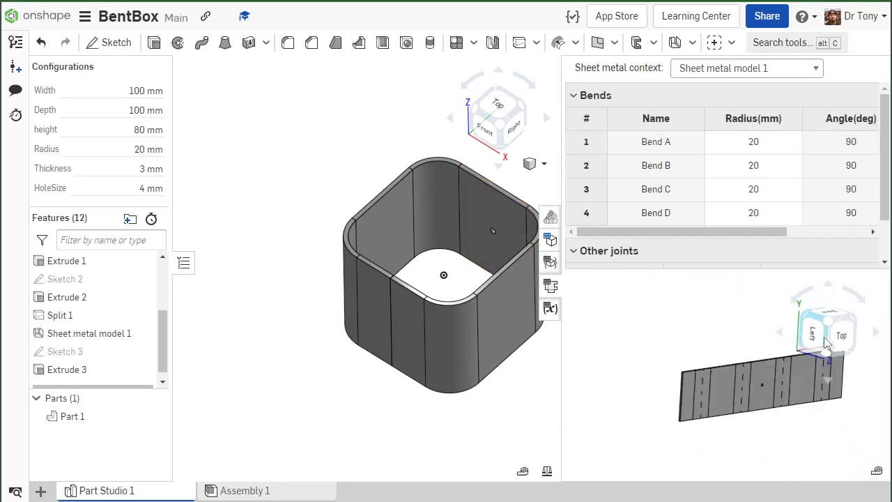
{"action": "left_click", "coordinate": [842, 334]}
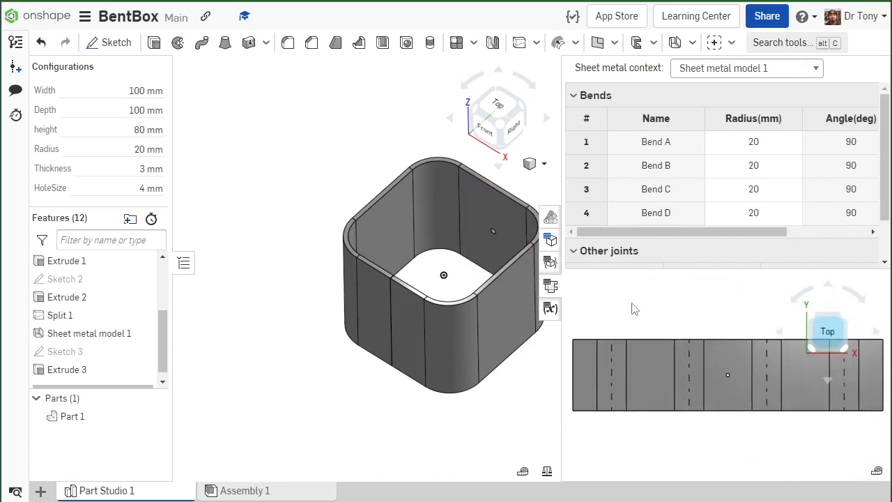
Close the flat pattern view and look at the folded box from above.
{"action": "left_click", "coordinate": [549, 283]}
{"action": "right_click_drag", "start_coordinate": [687, 278], "coordinate": [738, 171]}
{"action": "scroll", "coordinate": [591, 317], "scroll_direction": "down", "scroll_amount": 3}
{"action": "scroll", "coordinate": [769, 305], "scroll_direction": "up", "scroll_amount": 3}
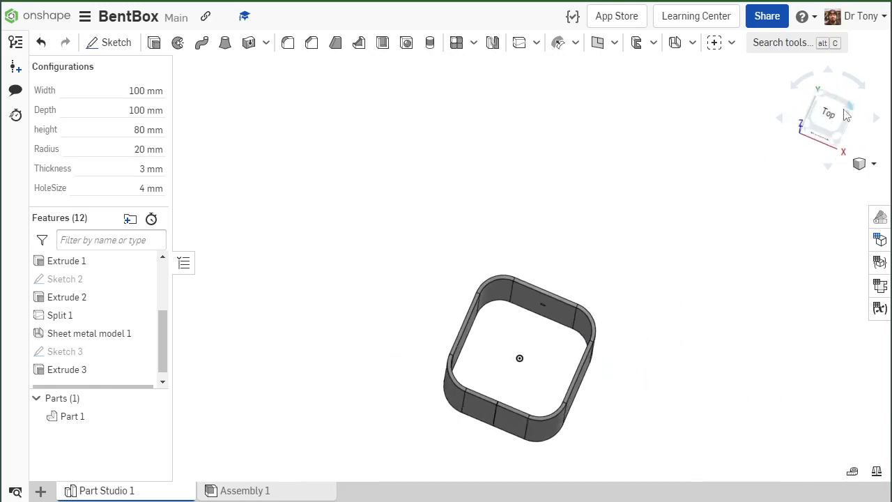
{"action": "left_click", "coordinate": [822, 110]}
{"action": "scroll", "coordinate": [412, 225], "scroll_direction": "down", "scroll_amount": 2}
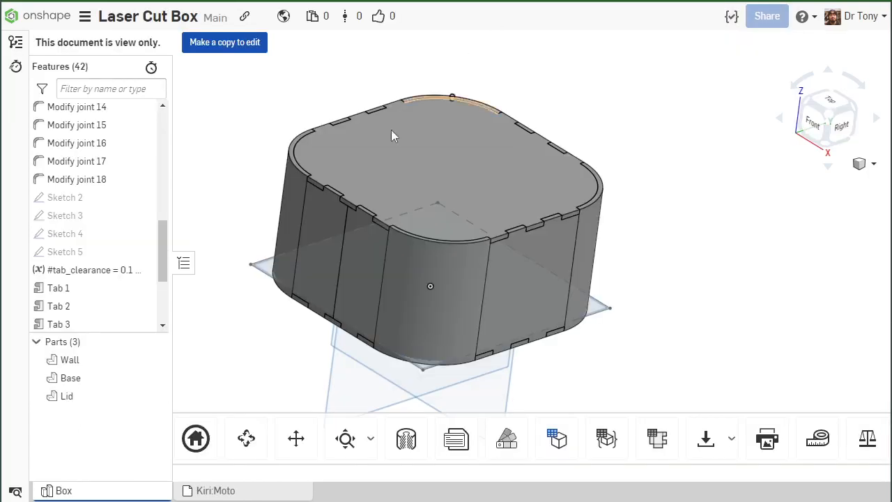
Switch to the Laser Cut Box document and examine the finger joints between its lid and walls.
{"action": "scroll", "coordinate": [365, 170], "scroll_direction": "up", "scroll_amount": 5}
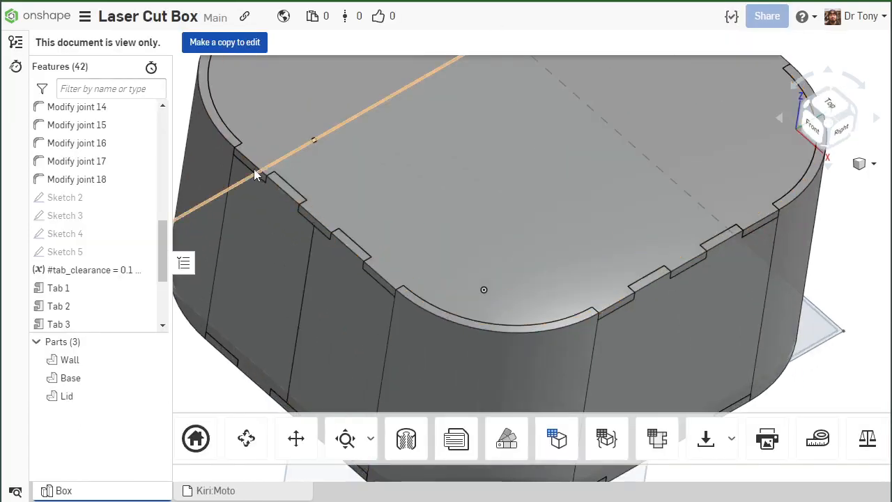
{"action": "scroll", "coordinate": [420, 283], "scroll_direction": "down", "scroll_amount": 4}
{"action": "right_click_drag", "start_coordinate": [419, 283], "coordinate": [489, 285]}
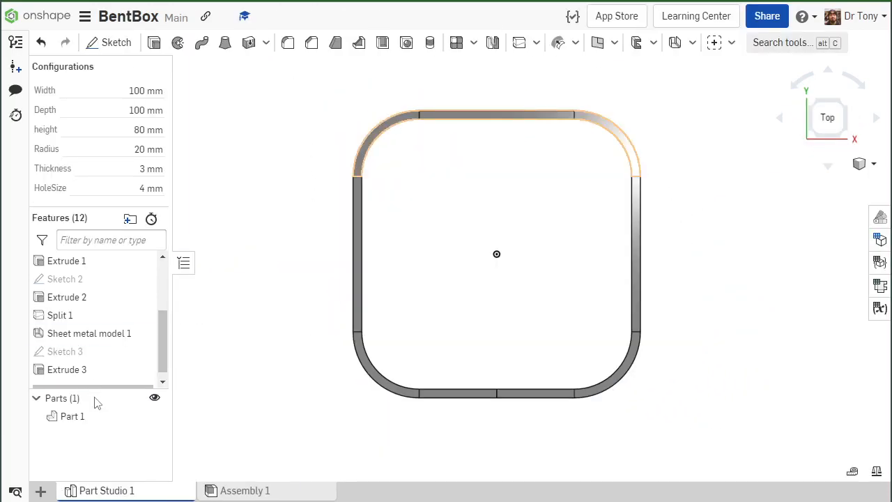
Enlarge the feature list and start a sketch on the top rim face of the box's left wall, viewed from the Top.
{"action": "left_click_drag", "start_coordinate": [95, 390], "coordinate": [95, 453]}
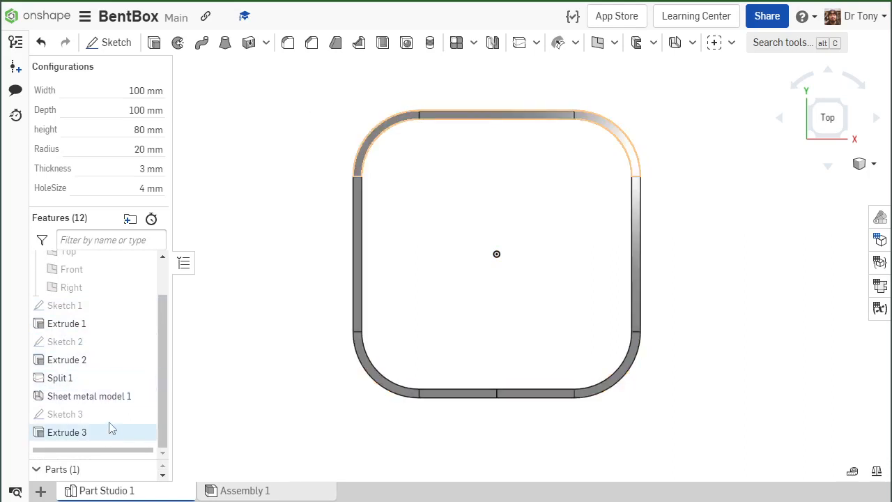
{"action": "right_click_drag", "start_coordinate": [515, 396], "coordinate": [480, 329]}
{"action": "scroll", "coordinate": [383, 96], "scroll_direction": "down", "scroll_amount": 5}
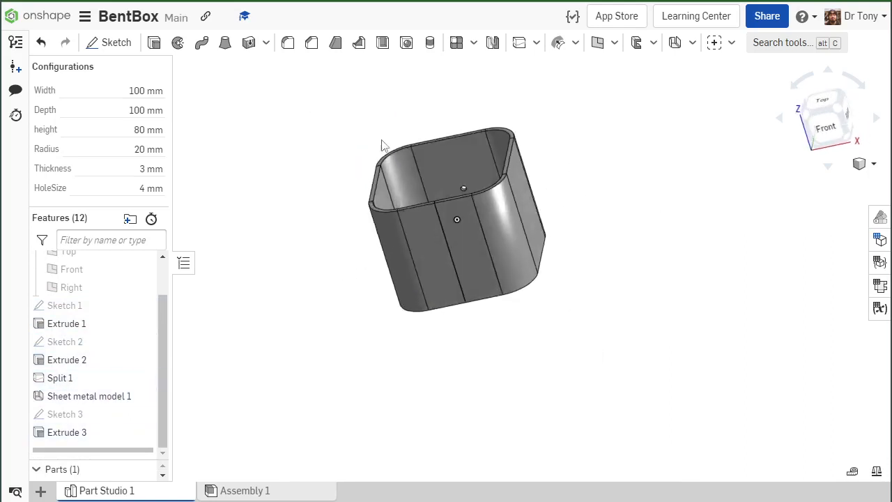
{"action": "mouse_move", "coordinate": [380, 141]}
{"action": "right_mouse_down"}
{"action": "mouse_move", "coordinate": [399, 137]}
{"action": "mouse_move", "coordinate": [377, 136]}
{"action": "right_mouse_up"}
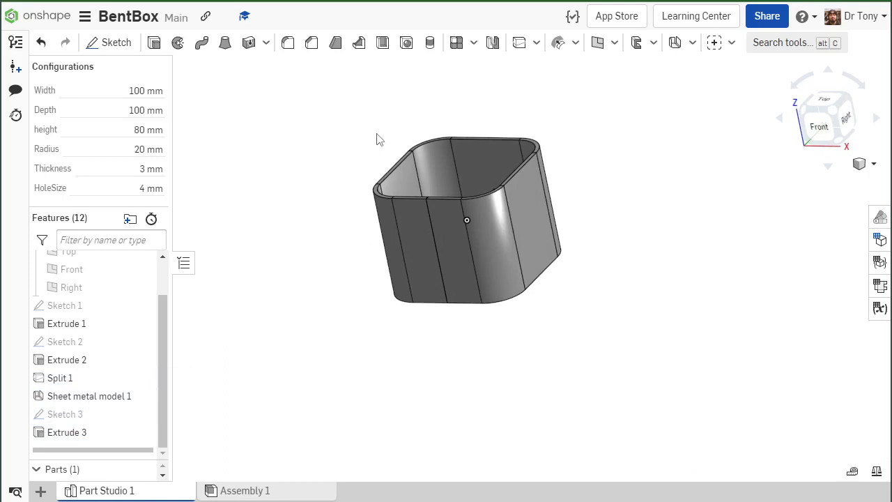
{"action": "scroll", "coordinate": [386, 123], "scroll_direction": "up", "scroll_amount": 3}
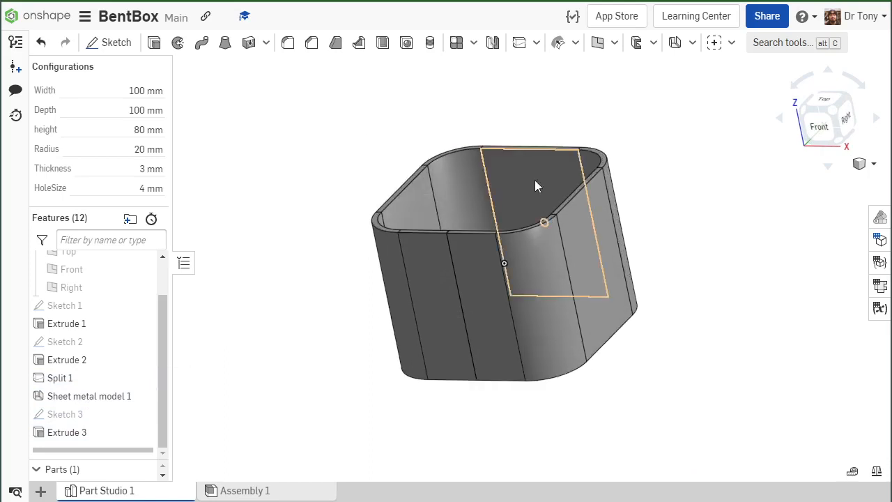
{"action": "right_click_drag", "start_coordinate": [538, 185], "coordinate": [494, 145]}
{"action": "left_click", "coordinate": [826, 105]}
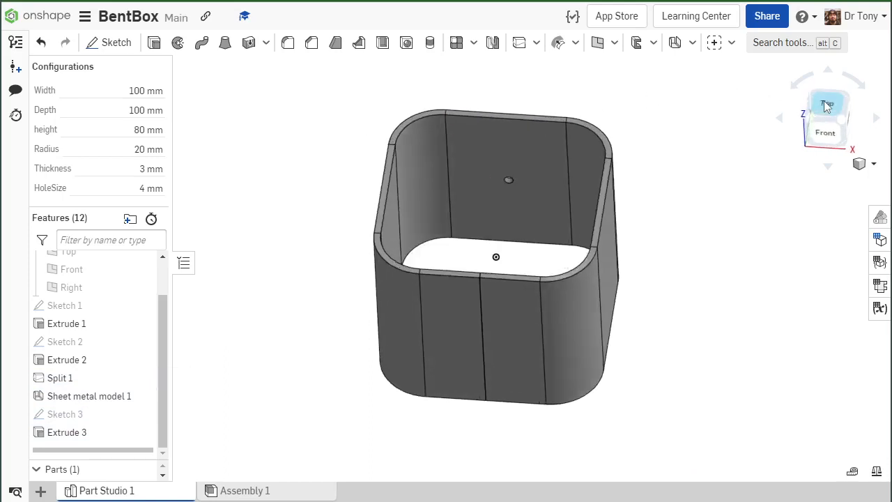
{"action": "left_click", "coordinate": [110, 43]}
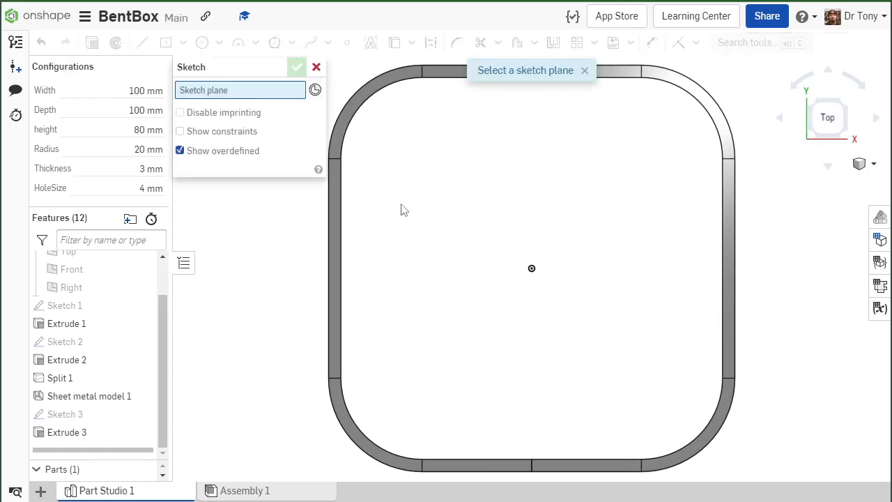
{"action": "left_click", "coordinate": [340, 222]}
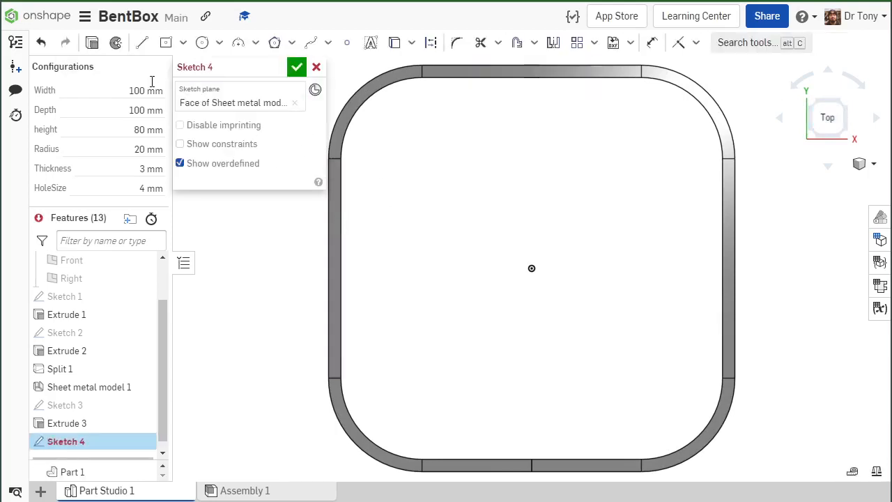
Project the four inner corner arcs of the box rim into the sketch with the Use tool.
{"action": "left_click", "coordinate": [394, 43]}
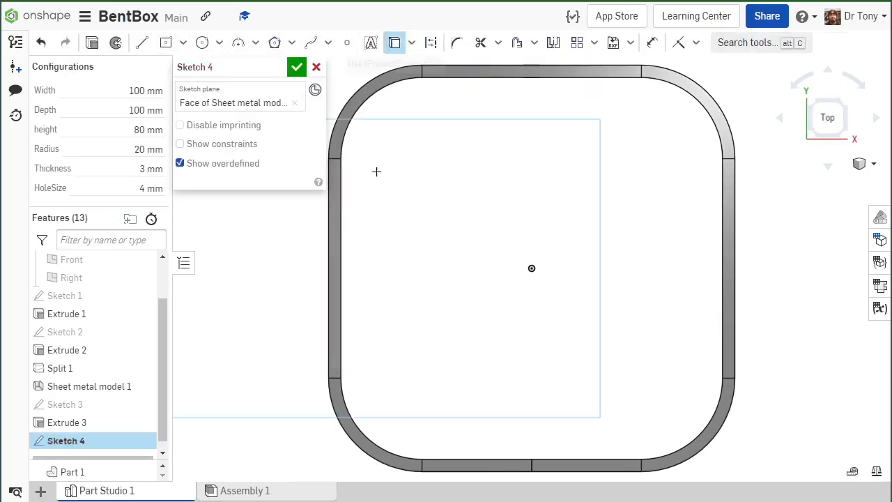
{"action": "left_click", "coordinate": [347, 402]}
{"action": "left_click", "coordinate": [353, 122]}
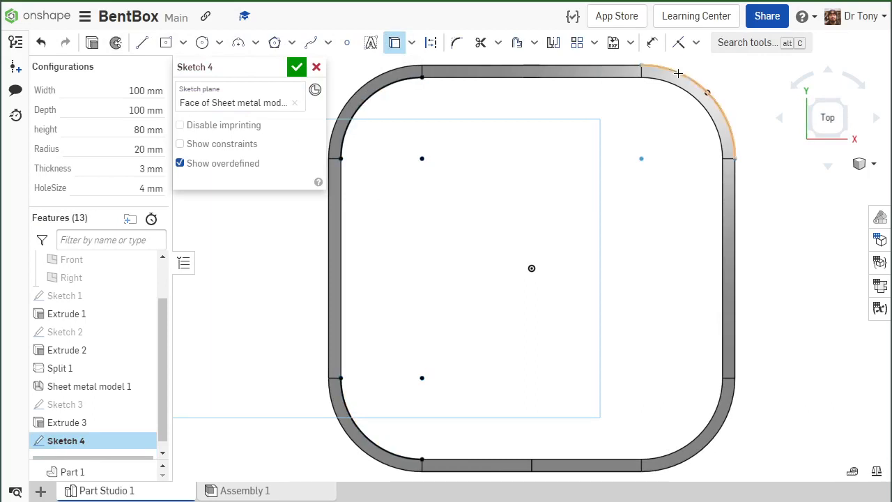
{"action": "left_click", "coordinate": [719, 397]}
Draw a stepped line along the left wall's rim between its two corner bends, alternating between outer and inner edges in five segments.
{"action": "left_click", "coordinate": [141, 43]}
{"action": "scroll", "coordinate": [356, 327], "scroll_direction": "up", "scroll_amount": 3}
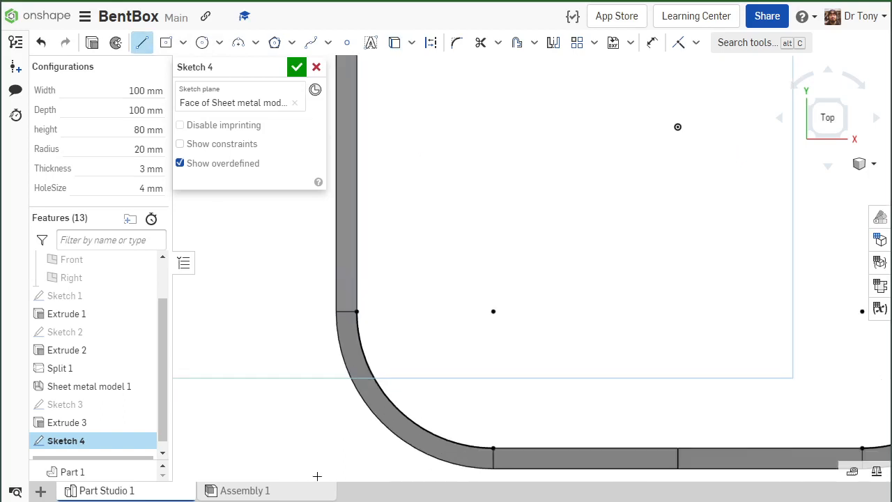
{"action": "left_click", "coordinate": [337, 312]}
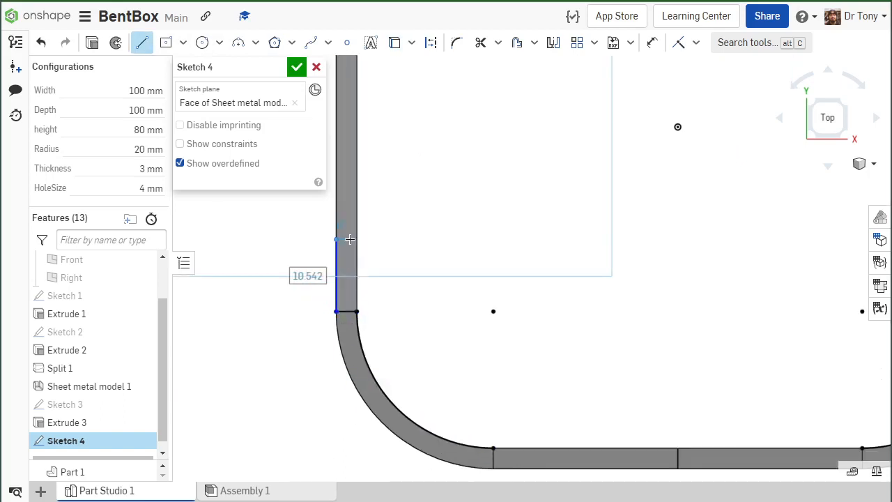
{"action": "scroll", "coordinate": [359, 250], "scroll_direction": "down", "scroll_amount": 3}
{"action": "scroll", "coordinate": [364, 240], "scroll_direction": "up", "scroll_amount": 3}
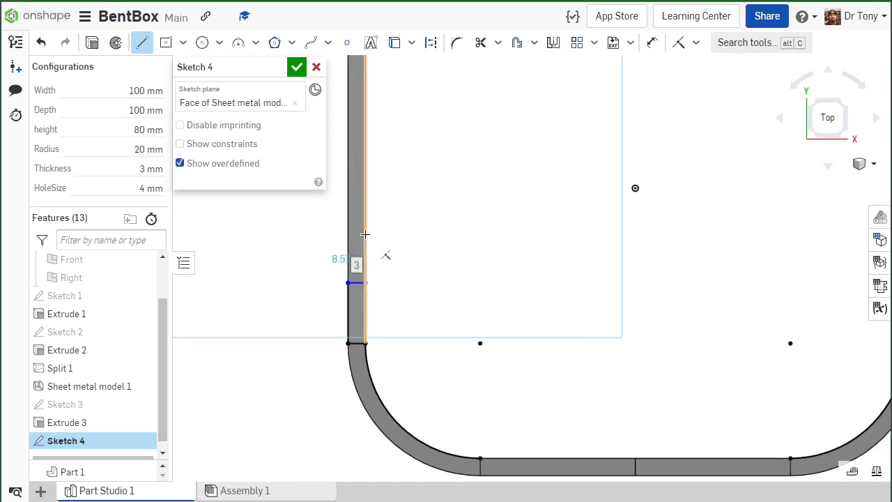
{"action": "left_click", "coordinate": [347, 232]}
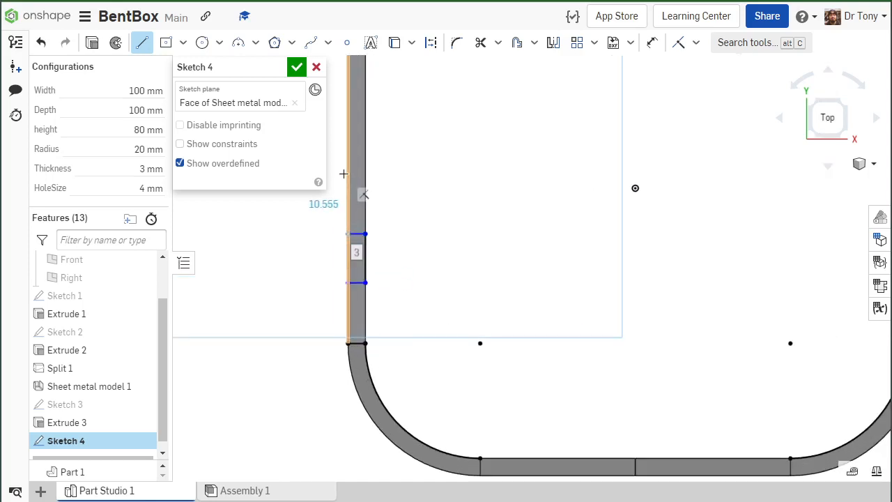
{"action": "left_click", "coordinate": [345, 174]}
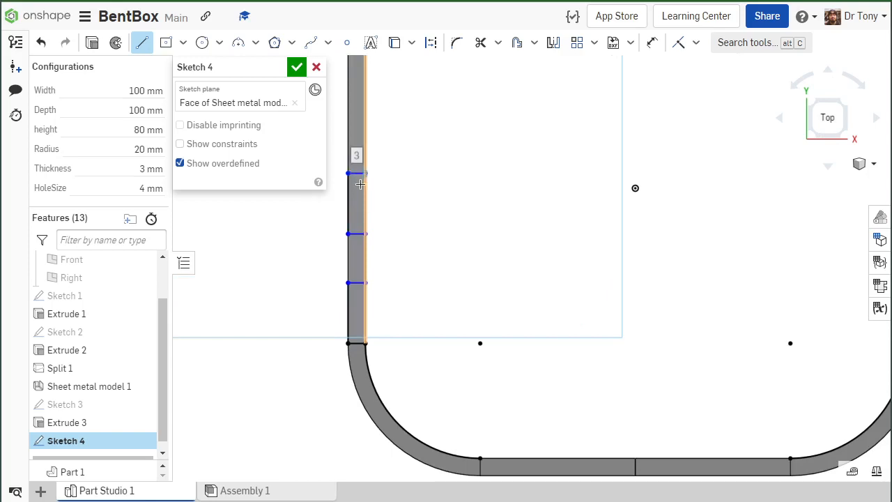
{"action": "scroll", "coordinate": [354, 309], "scroll_direction": "down", "scroll_amount": 2}
{"action": "scroll", "coordinate": [372, 163], "scroll_direction": "up", "scroll_amount": 2}
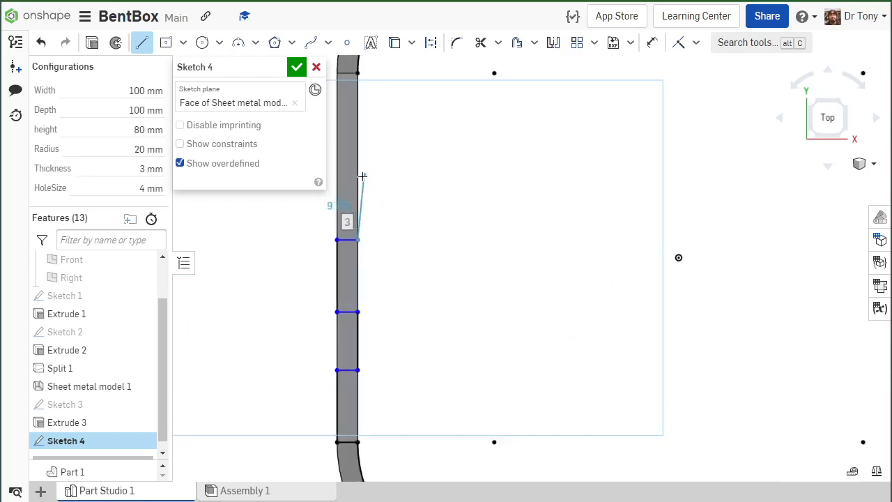
{"action": "left_click", "coordinate": [337, 175]}
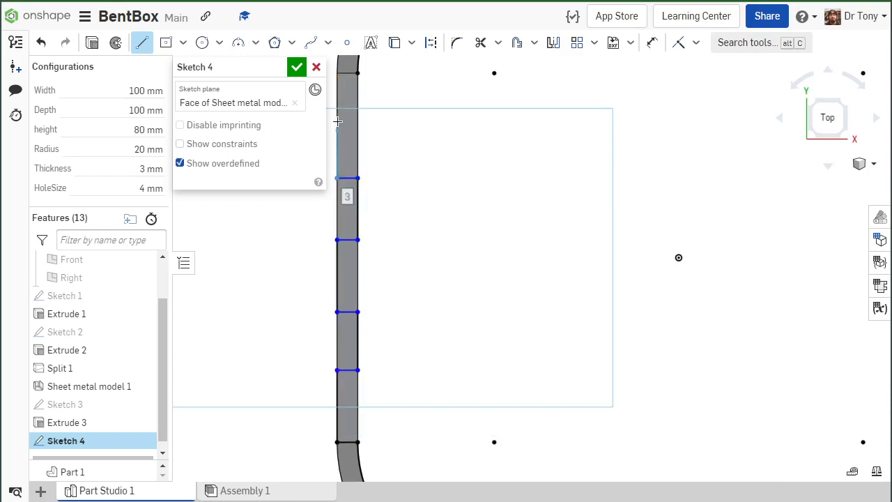
{"action": "left_click", "coordinate": [337, 72]}
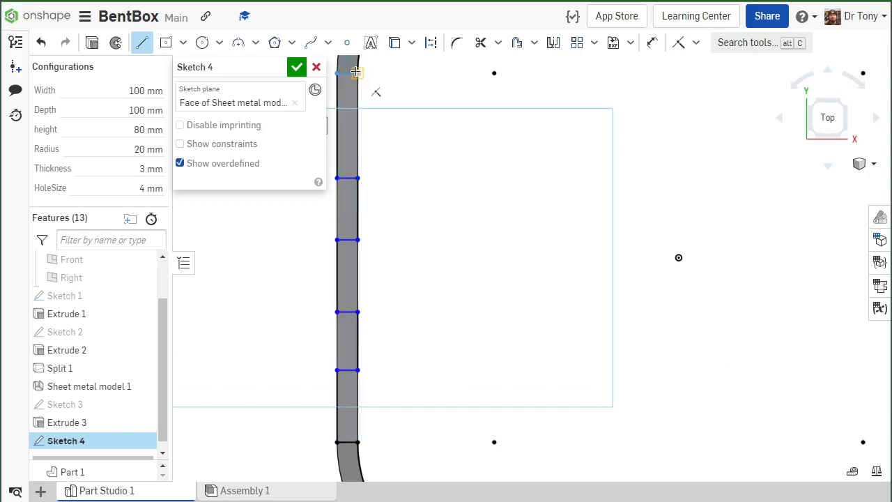
{"action": "scroll", "coordinate": [434, 171], "scroll_direction": "down", "scroll_amount": 3}
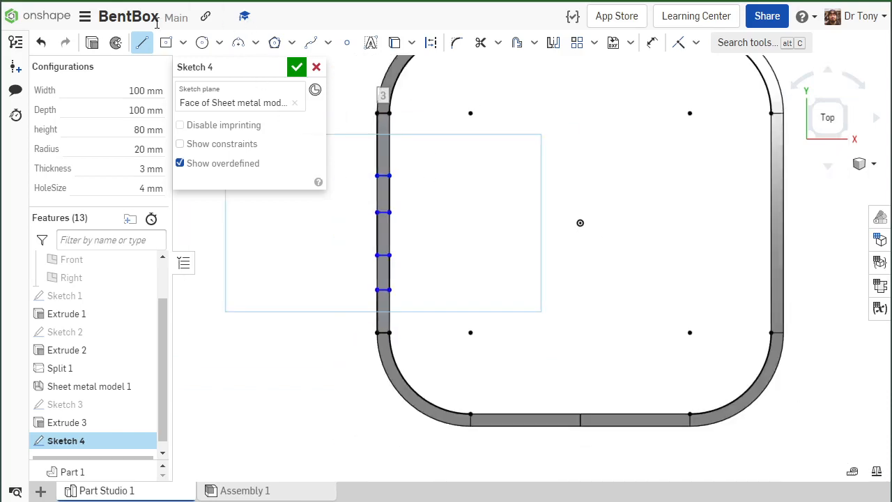
{"action": "left_click", "coordinate": [142, 43]}
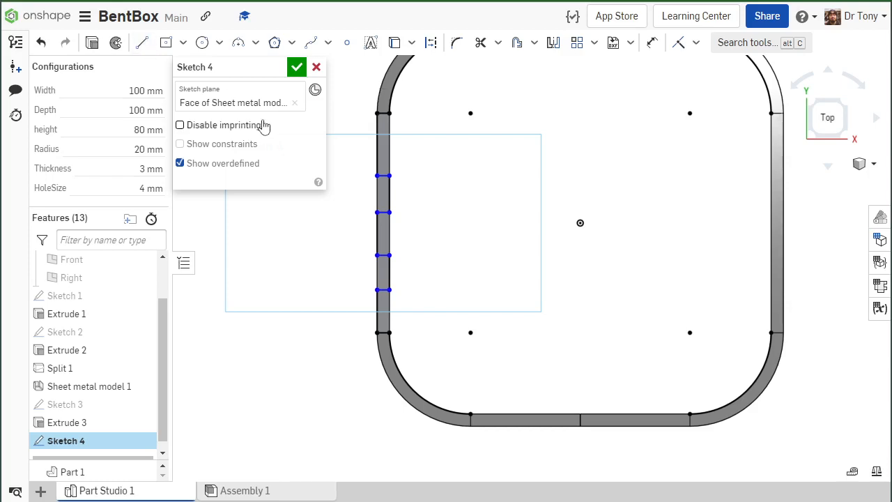
{"action": "left_click", "coordinate": [376, 144]}
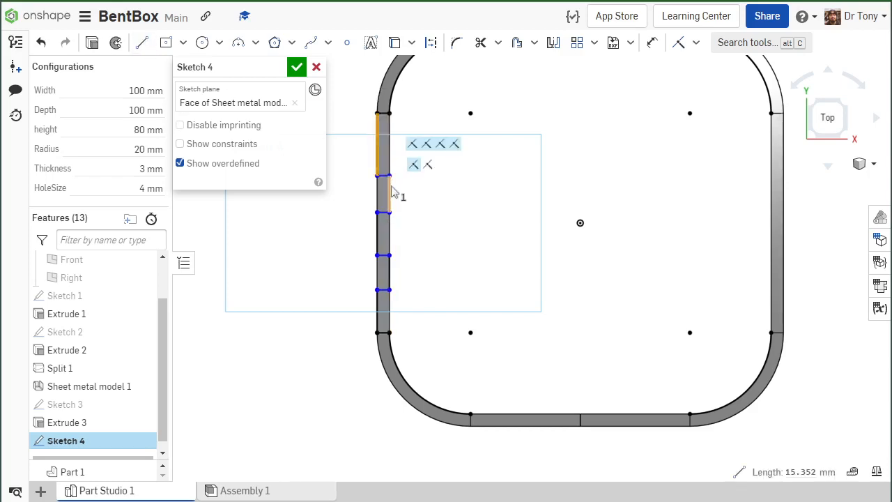
{"action": "left_click", "coordinate": [391, 194]}
{"action": "left_click", "coordinate": [385, 234]}
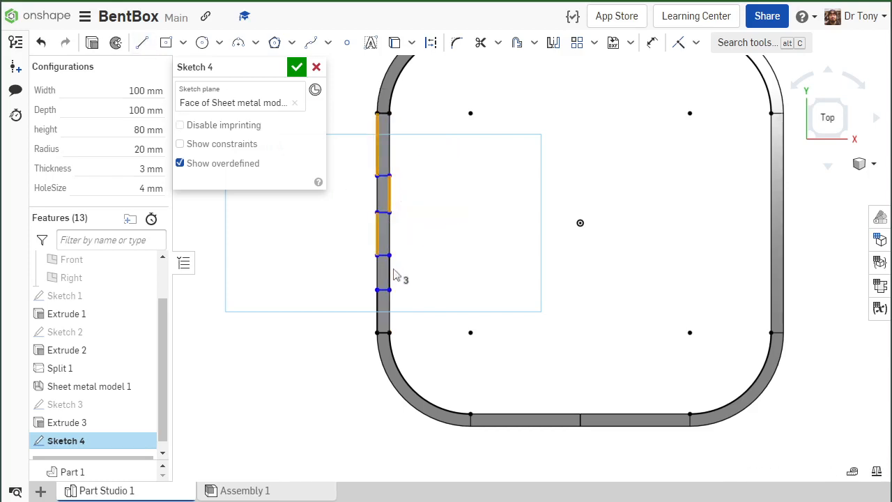
{"action": "key", "text": "Escape"}
Apply an Equal constraint to the five lengthwise segments of the stepped line on the left wall's rim.
{"action": "left_click", "coordinate": [390, 276]}
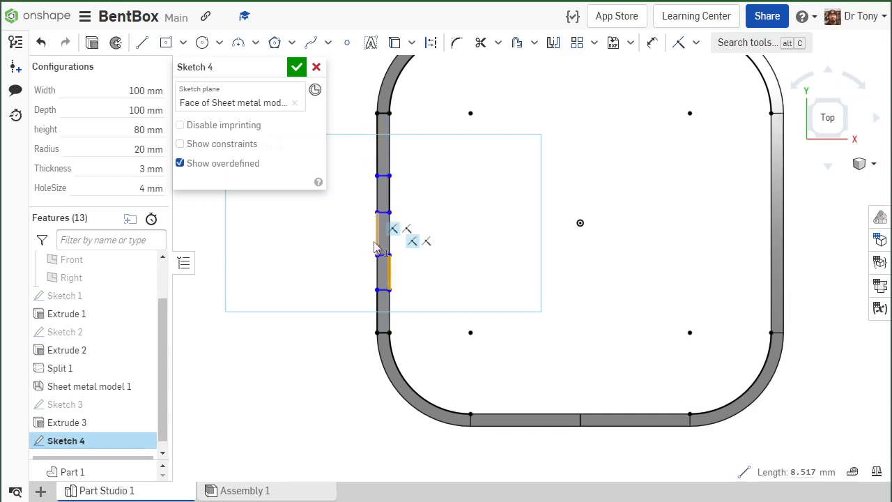
{"action": "left_click", "coordinate": [376, 240]}
{"action": "left_click", "coordinate": [392, 199]}
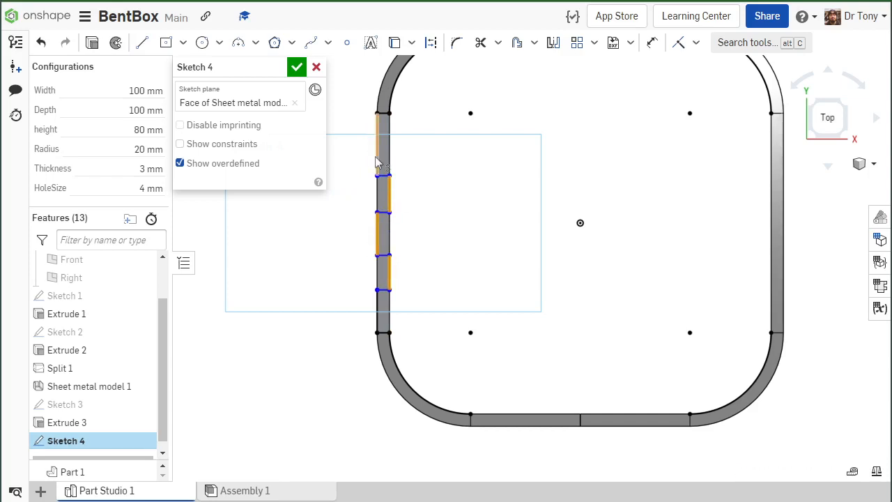
{"action": "left_click", "coordinate": [376, 313]}
{"action": "left_click", "coordinate": [696, 43]}
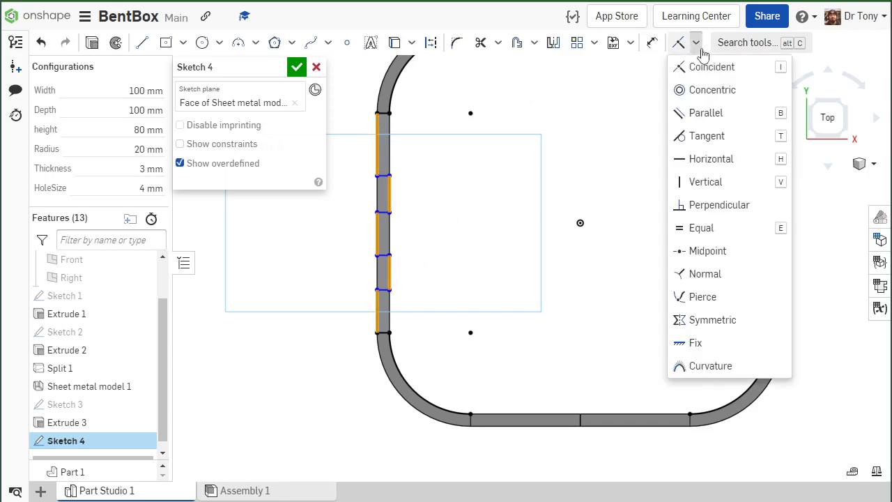
{"action": "left_click", "coordinate": [703, 228]}
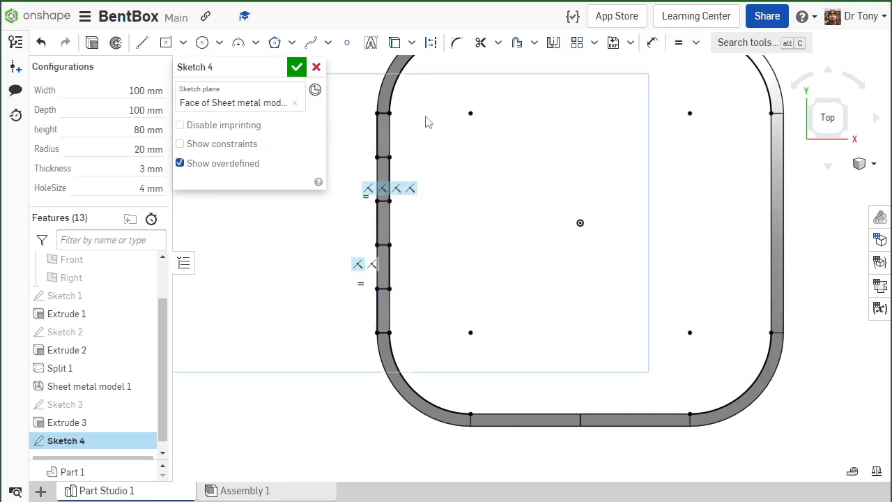
Circular-pattern the stepped tab profile around the origin with 4 instances, one per wall, and accept the sketch.
{"action": "left_click", "coordinate": [596, 44]}
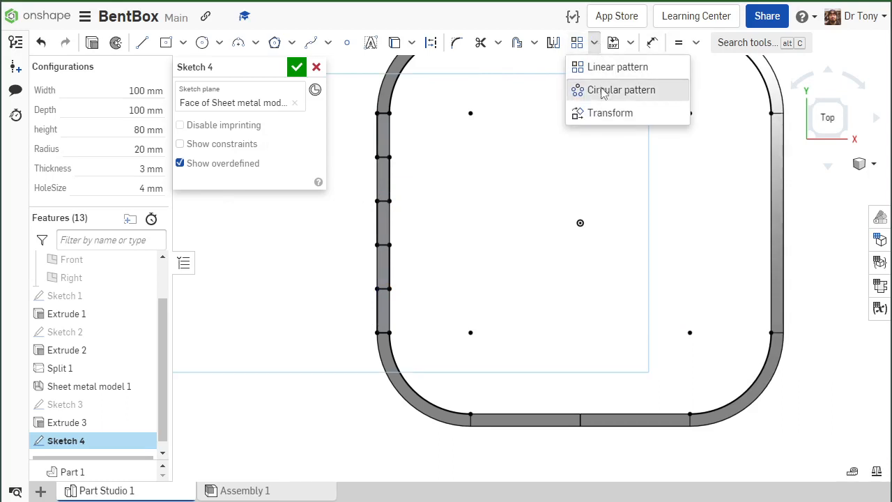
{"action": "left_click", "coordinate": [600, 90]}
{"action": "left_click_drag", "start_coordinate": [352, 112], "coordinate": [431, 349]}
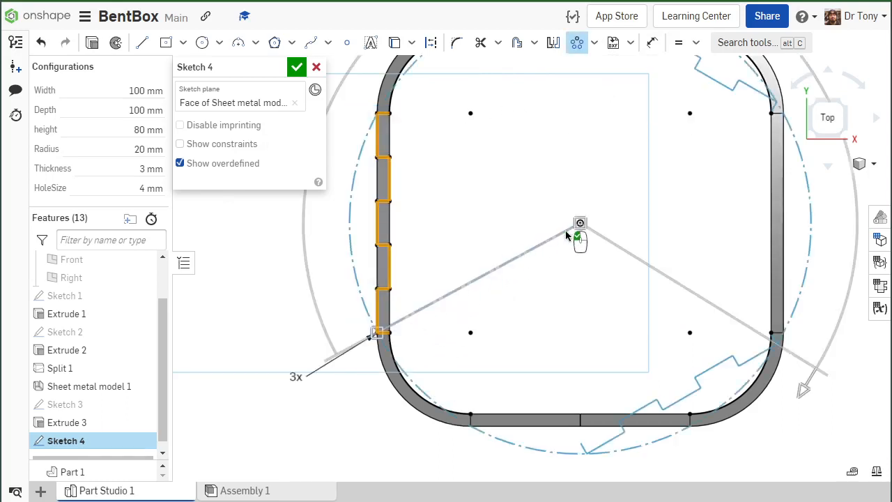
{"action": "mouse_move", "coordinate": [584, 222]}
{"action": "left_mouse_down"}
{"action": "mouse_move", "coordinate": [546, 289]}
{"action": "mouse_move", "coordinate": [586, 222]}
{"action": "left_mouse_up"}
{"action": "scroll", "coordinate": [493, 242], "scroll_direction": "down", "scroll_amount": 1}
{"action": "left_click", "coordinate": [328, 355]}
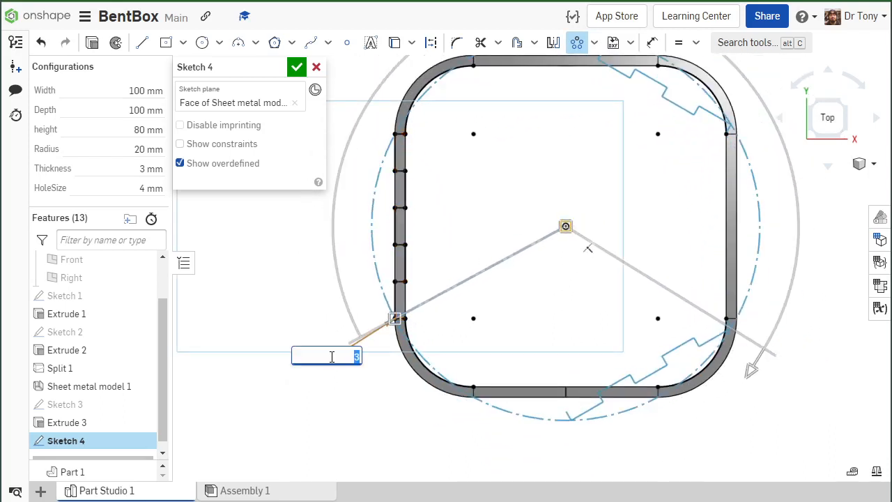
{"action": "type", "text": "4"}
{"action": "key", "text": "Return"}
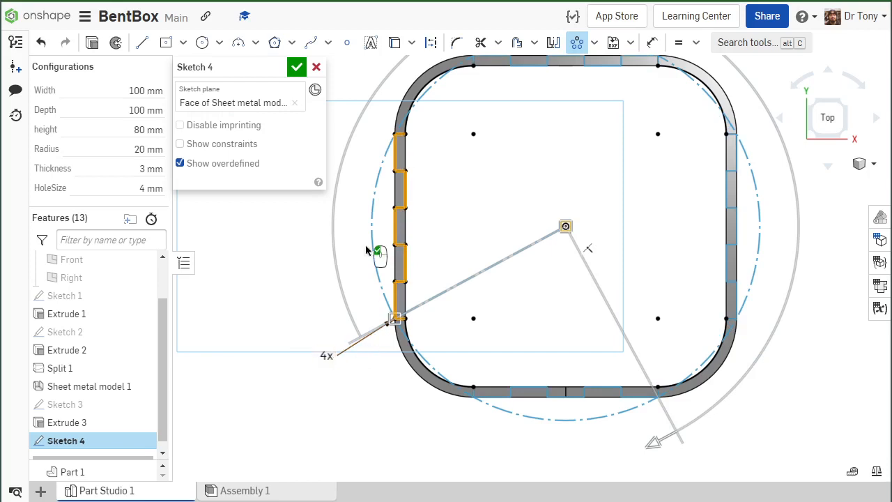
{"action": "left_click", "coordinate": [302, 63]}
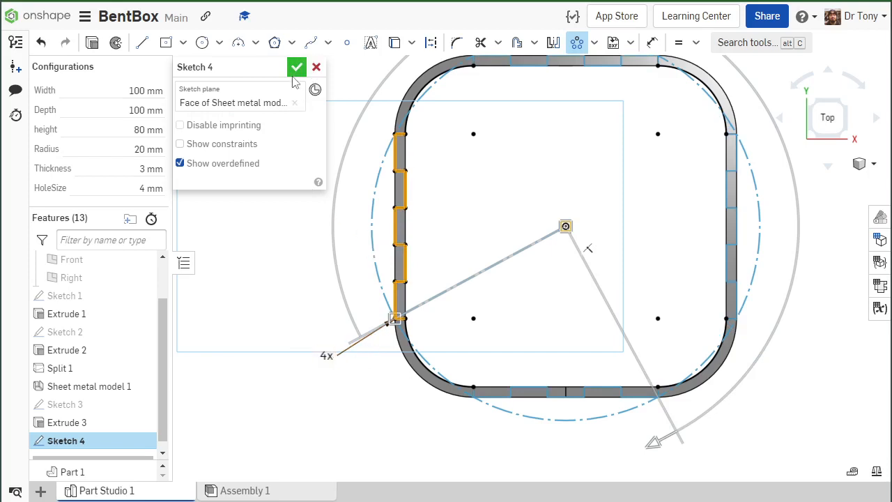
{"action": "left_click", "coordinate": [297, 68]}
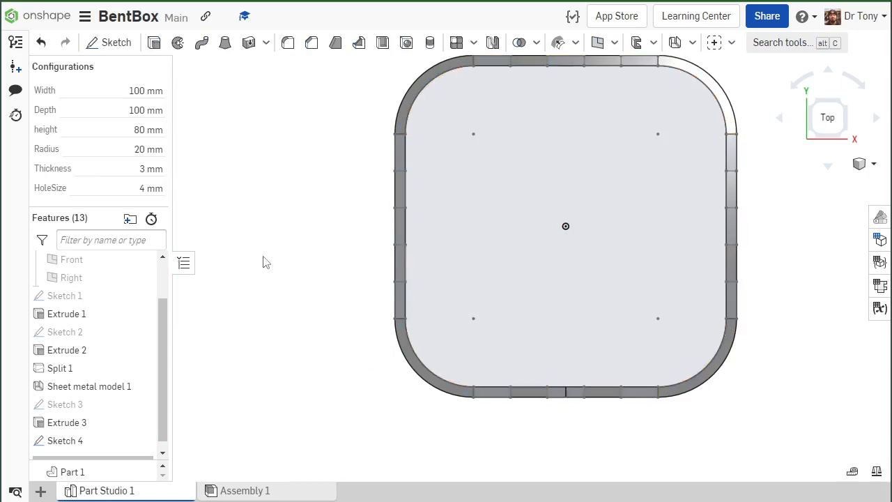
Start an extrusion of all the tabbed profile faces of Sketch 4, set to remove material from the box.
{"action": "right_click_drag", "start_coordinate": [325, 278], "coordinate": [346, 249]}
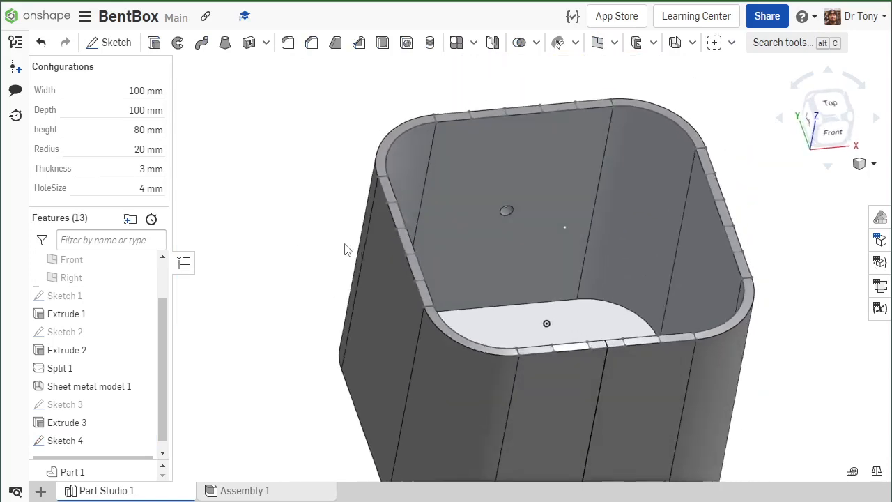
{"action": "left_click", "coordinate": [152, 44]}
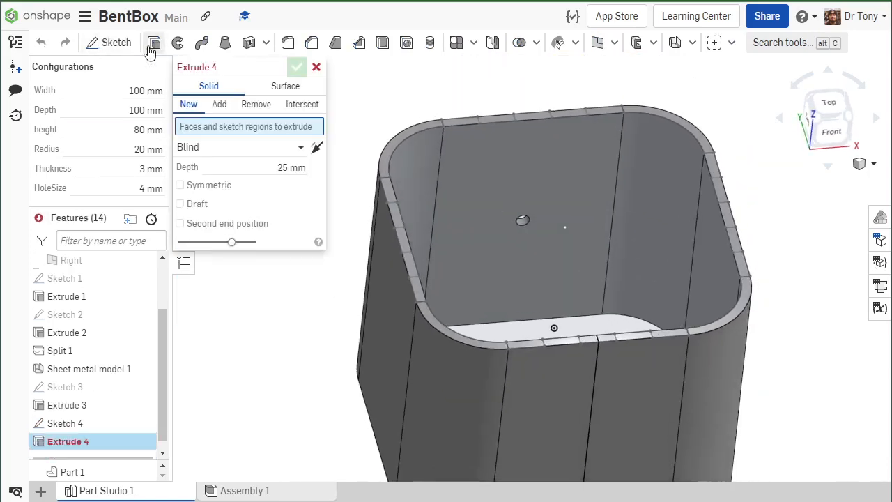
{"action": "left_click", "coordinate": [130, 423]}
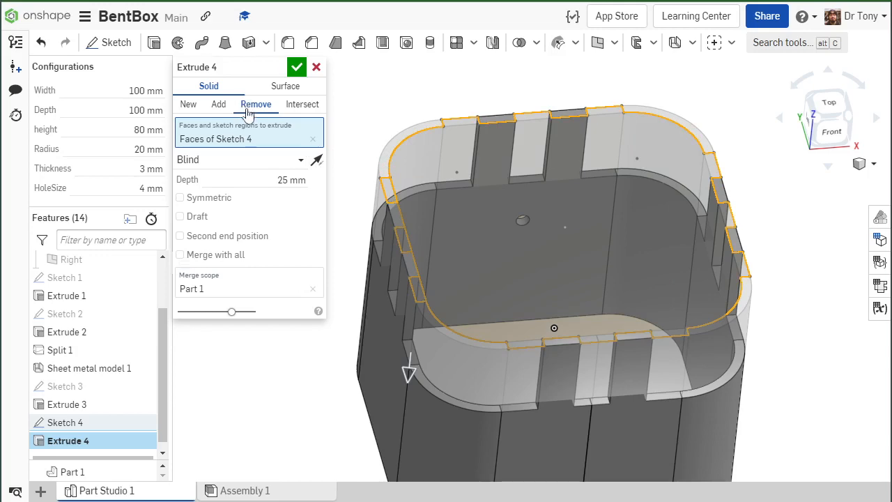
{"action": "right_click_drag", "start_coordinate": [390, 177], "coordinate": [397, 214]}
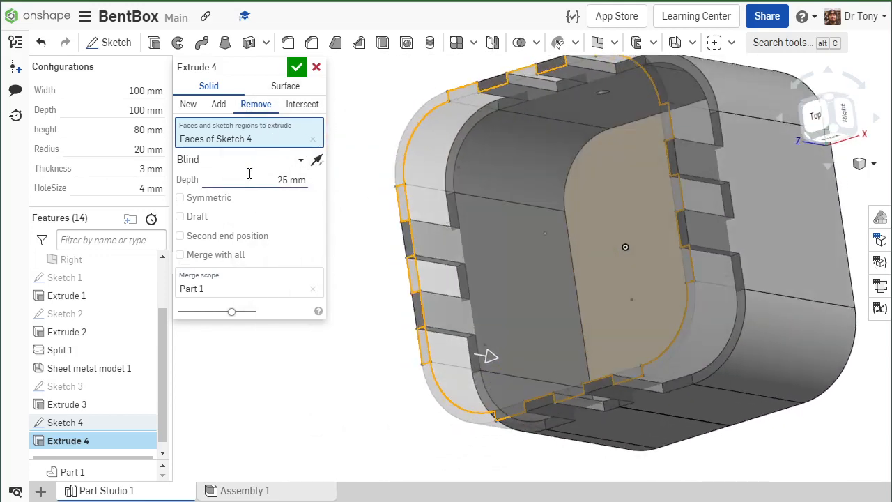
Clear the extrusion's profile selection and pick all faces of Sketch 4 again.
{"action": "left_click", "coordinate": [312, 140]}
{"action": "right_click_drag", "start_coordinate": [377, 143], "coordinate": [492, 163]}
{"action": "scroll", "coordinate": [387, 190], "scroll_direction": "up", "scroll_amount": 5}
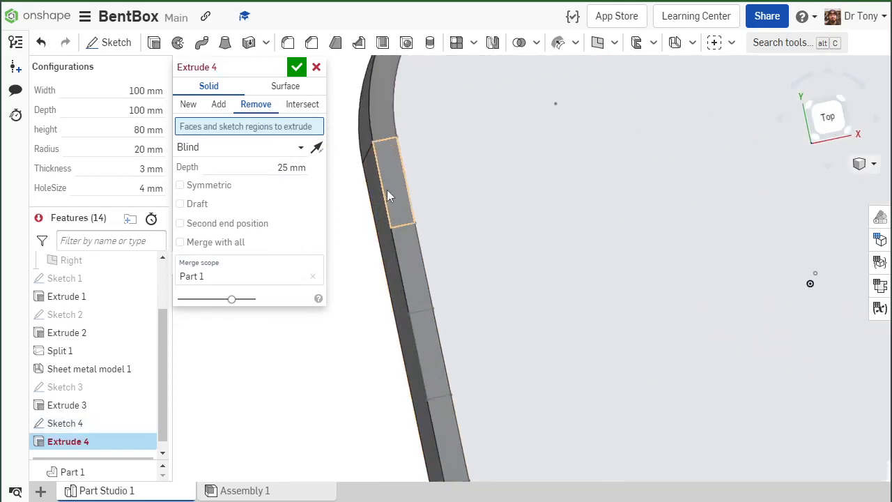
{"action": "scroll", "coordinate": [388, 190], "scroll_direction": "down", "scroll_amount": 4}
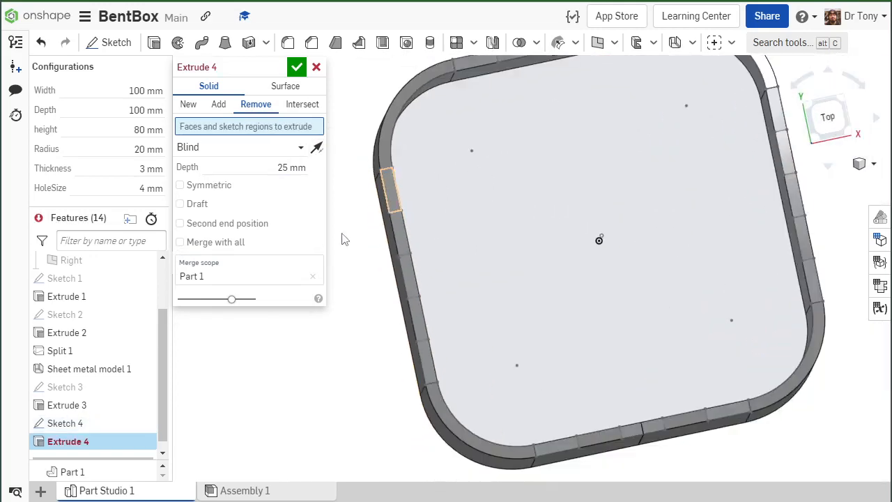
{"action": "left_click", "coordinate": [96, 426]}
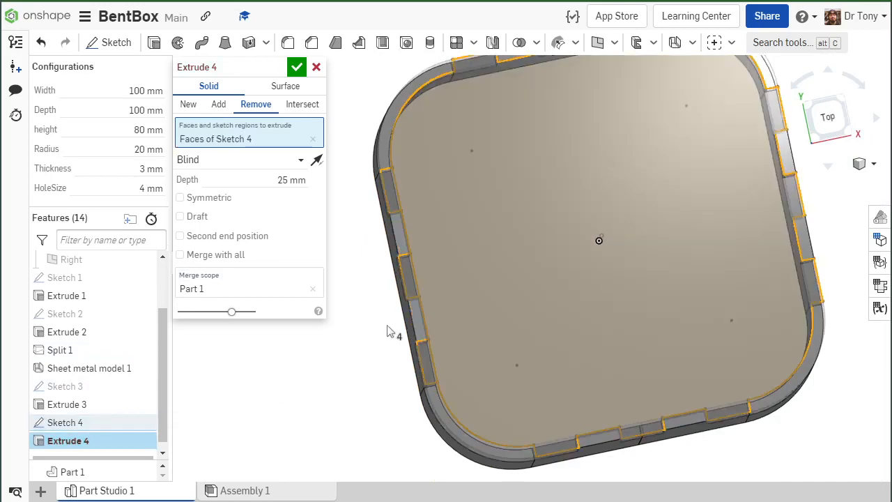
Extrude the Sketch 4 profile as a new lid part with depth #Thickness, directed down into the box.
{"action": "right_click_drag", "start_coordinate": [389, 332], "coordinate": [382, 271]}
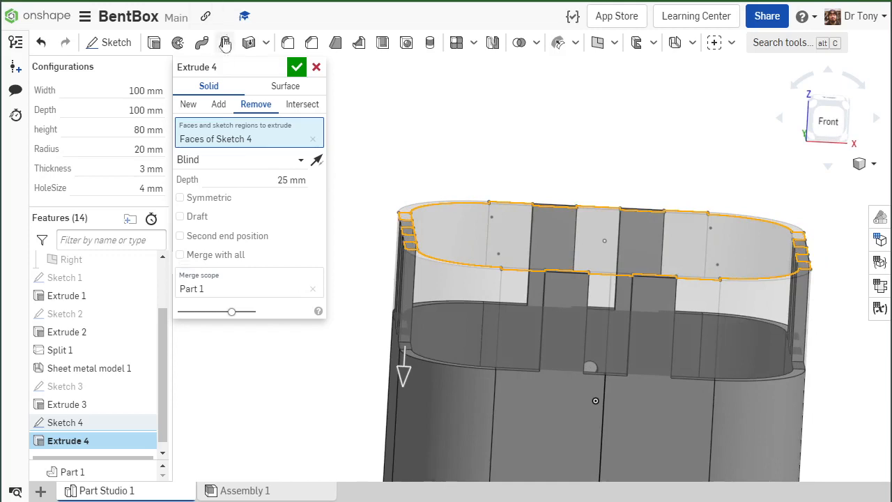
{"action": "left_click", "coordinate": [191, 104]}
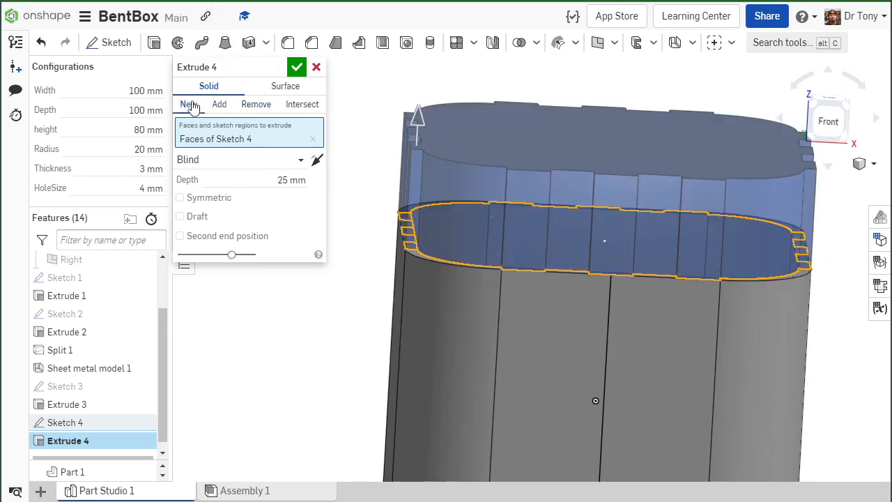
{"action": "right_click_drag", "start_coordinate": [440, 138], "coordinate": [435, 165]}
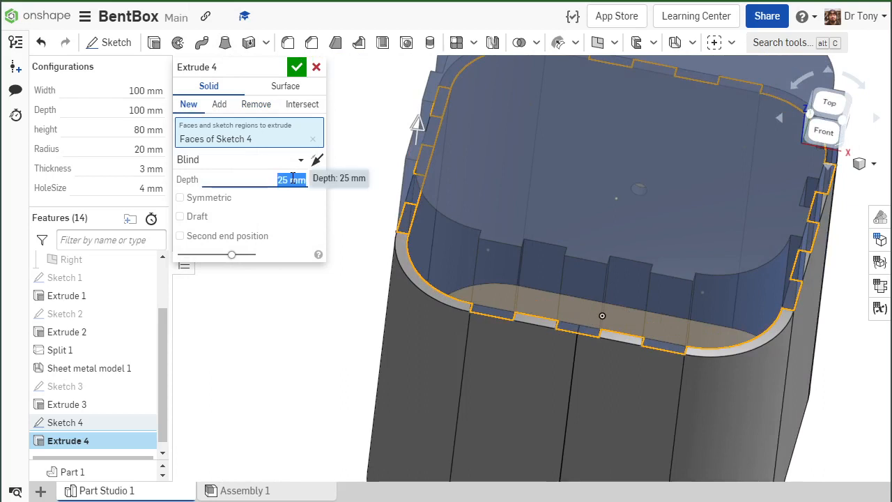
{"action": "type", "text": "t"}
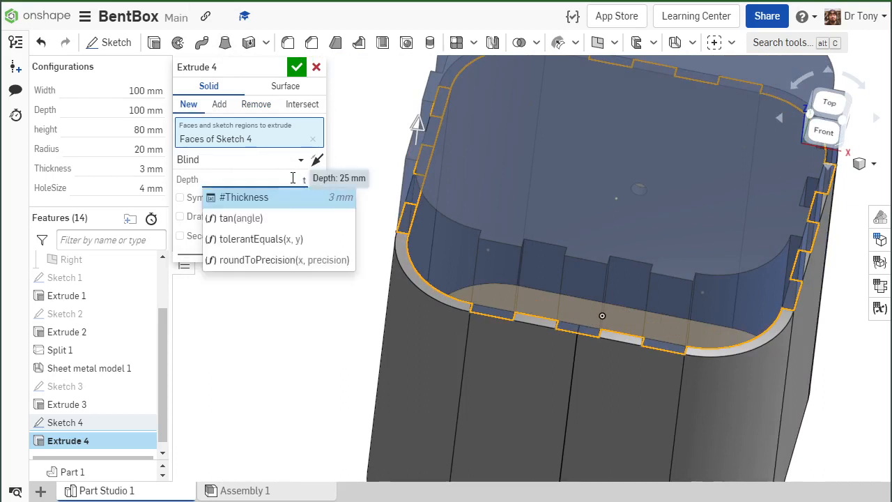
{"action": "key", "text": "Return"}
{"action": "key", "text": "Return"}
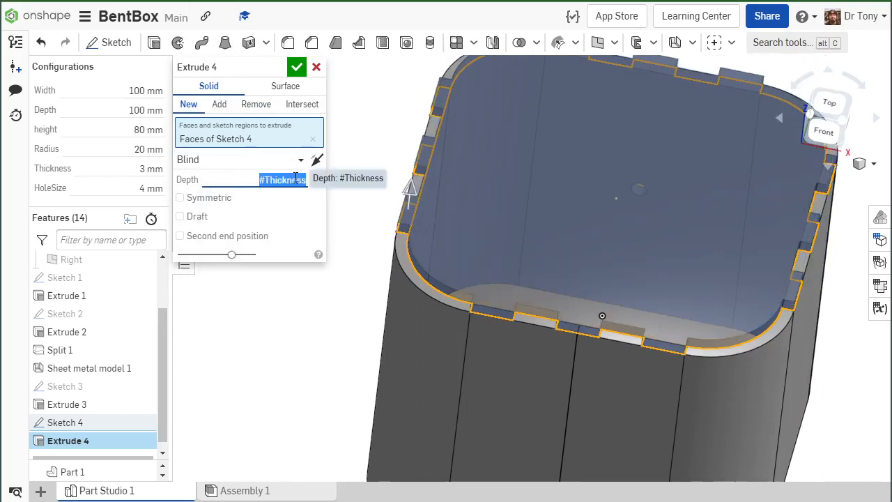
{"action": "left_click", "coordinate": [317, 160]}
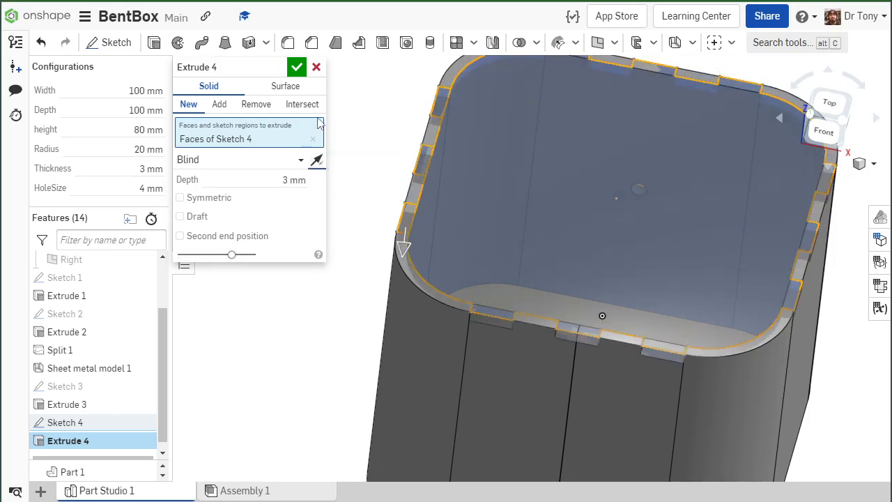
{"action": "left_click", "coordinate": [296, 69]}
Mirror the tabbed lid about the Top plane as a new part to form the opposite end panel.
{"action": "scroll", "coordinate": [308, 200], "scroll_direction": "down", "scroll_amount": 6}
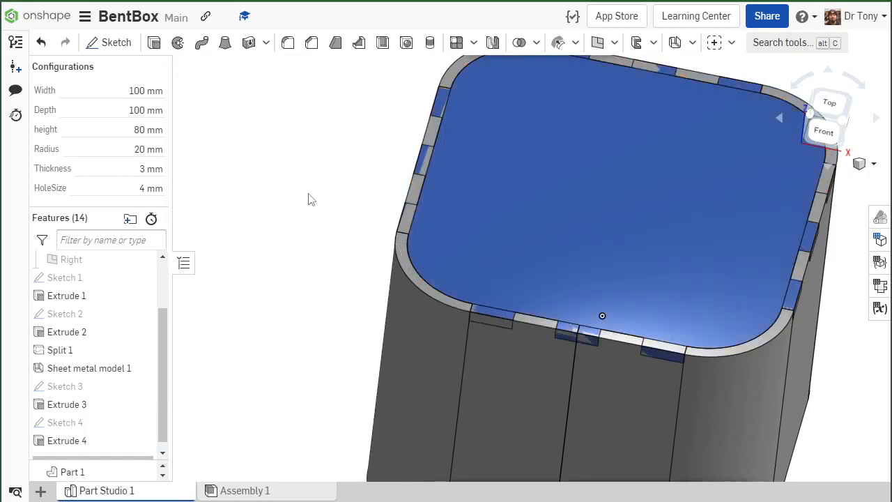
{"action": "right_click_drag", "start_coordinate": [464, 76], "coordinate": [472, 66]}
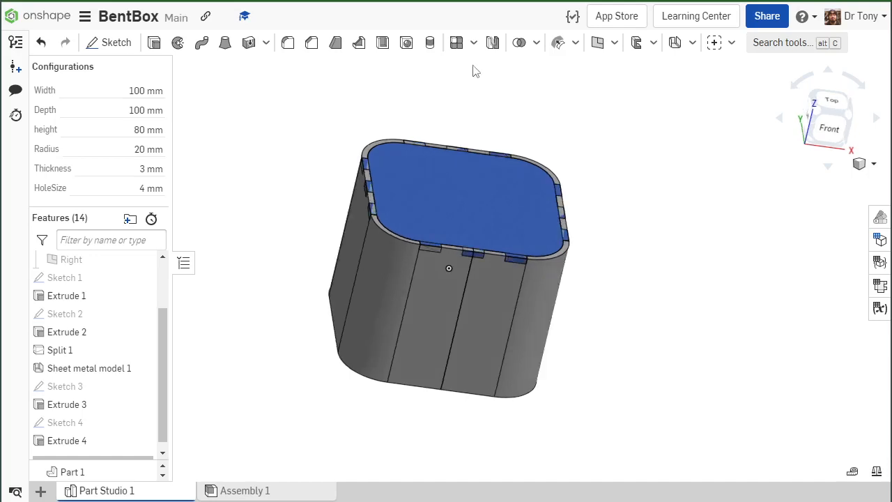
{"action": "left_click", "coordinate": [493, 44]}
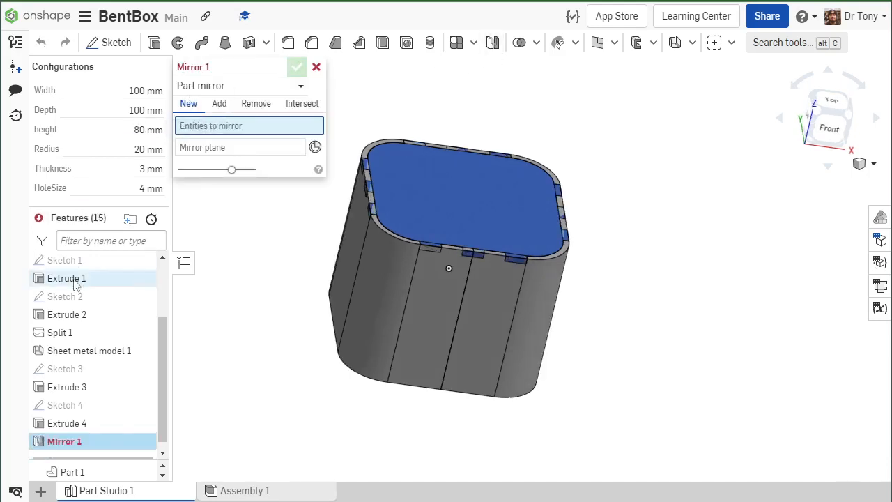
{"action": "scroll", "coordinate": [83, 298], "scroll_direction": "up", "scroll_amount": 3}
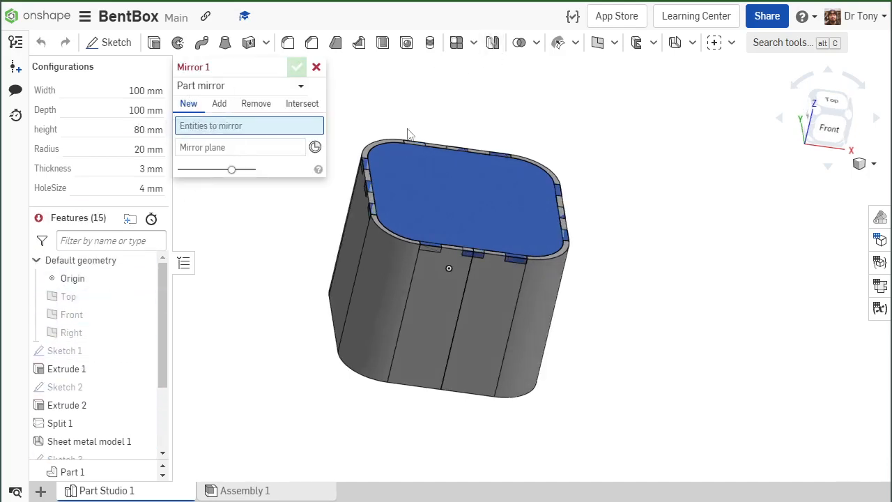
{"action": "left_click", "coordinate": [436, 186]}
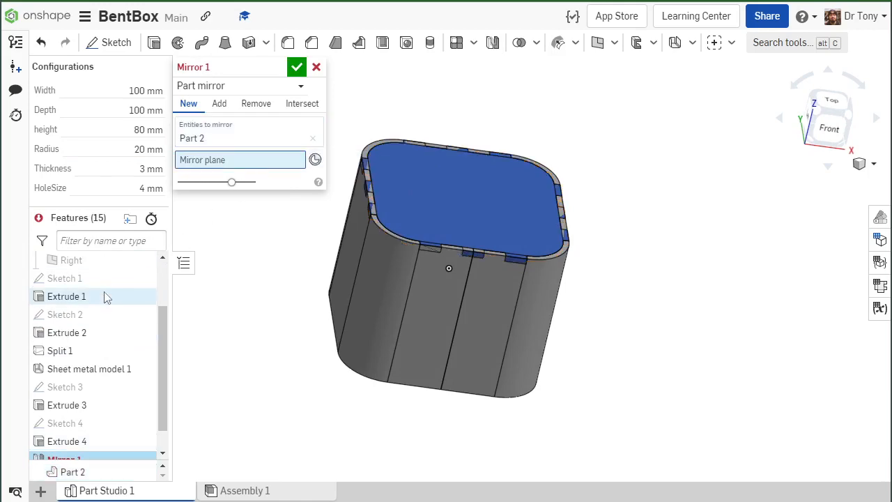
{"action": "scroll", "coordinate": [104, 295], "scroll_direction": "up", "scroll_amount": 3}
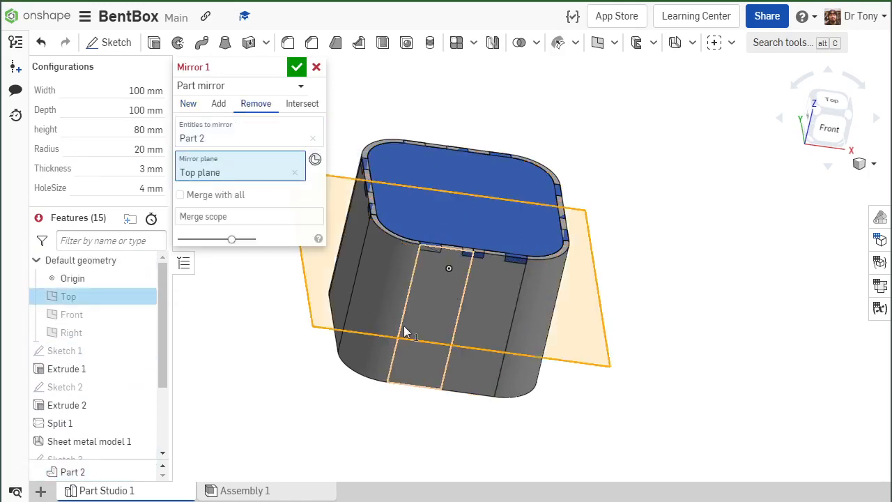
{"action": "right_click_drag", "start_coordinate": [404, 330], "coordinate": [418, 280]}
{"action": "scroll", "coordinate": [418, 268], "scroll_direction": "down", "scroll_amount": 3}
{"action": "scroll", "coordinate": [395, 334], "scroll_direction": "up", "scroll_amount": 3}
{"action": "right_click_drag", "start_coordinate": [395, 336], "coordinate": [328, 251]}
{"action": "left_click", "coordinate": [188, 104]}
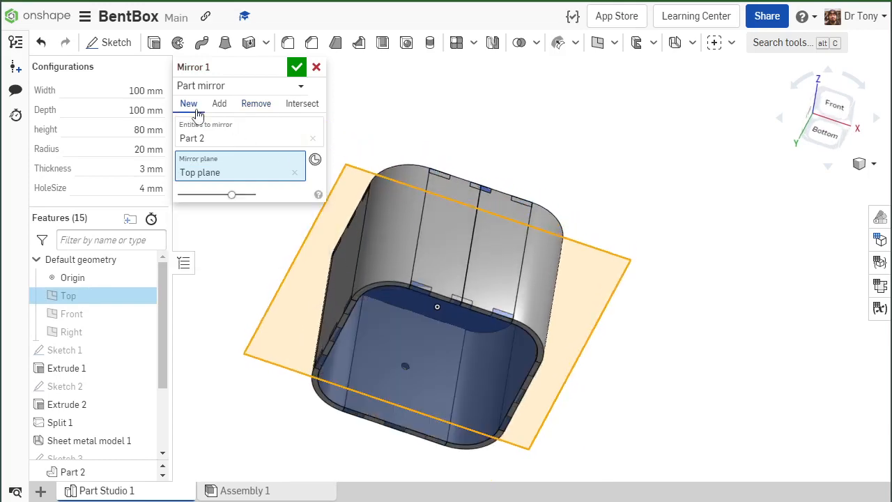
{"action": "right_click_drag", "start_coordinate": [397, 124], "coordinate": [383, 169]}
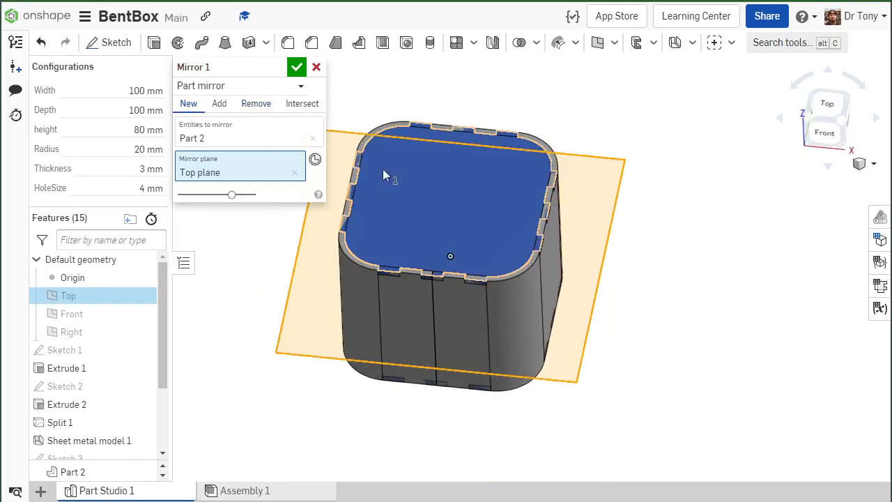
{"action": "left_click", "coordinate": [299, 69]}
Start a Boolean subtract with the lid and its mirrored bottom panel as the tools.
{"action": "right_click_drag", "start_coordinate": [303, 74], "coordinate": [266, 215]}
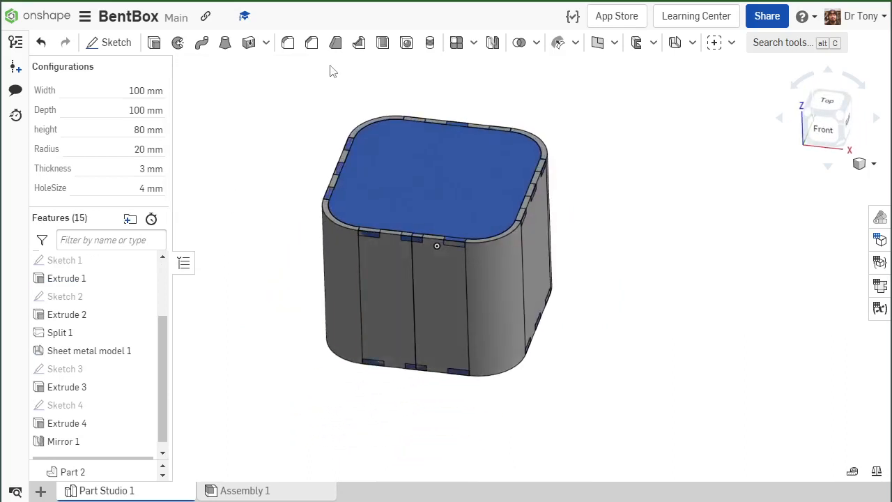
{"action": "left_click", "coordinate": [519, 43]}
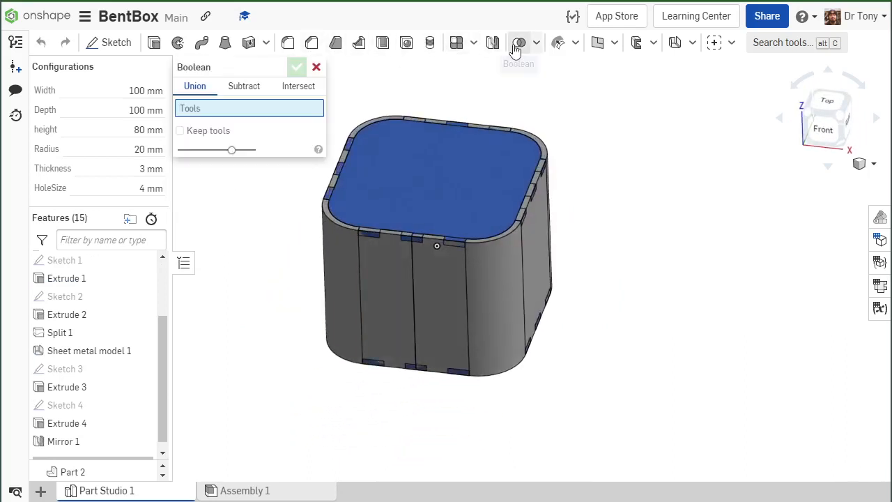
{"action": "left_click", "coordinate": [233, 89]}
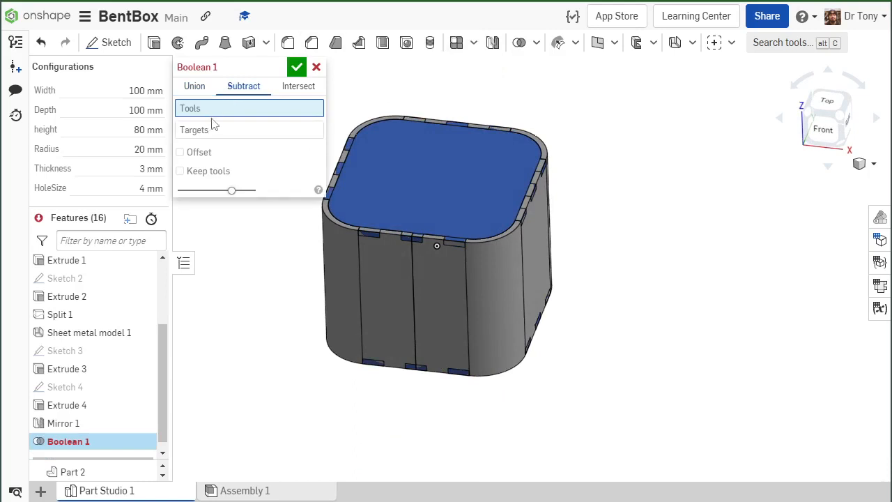
{"action": "left_click", "coordinate": [422, 181]}
{"action": "right_click_drag", "start_coordinate": [422, 181], "coordinate": [414, 132]}
{"action": "left_click", "coordinate": [412, 279]}
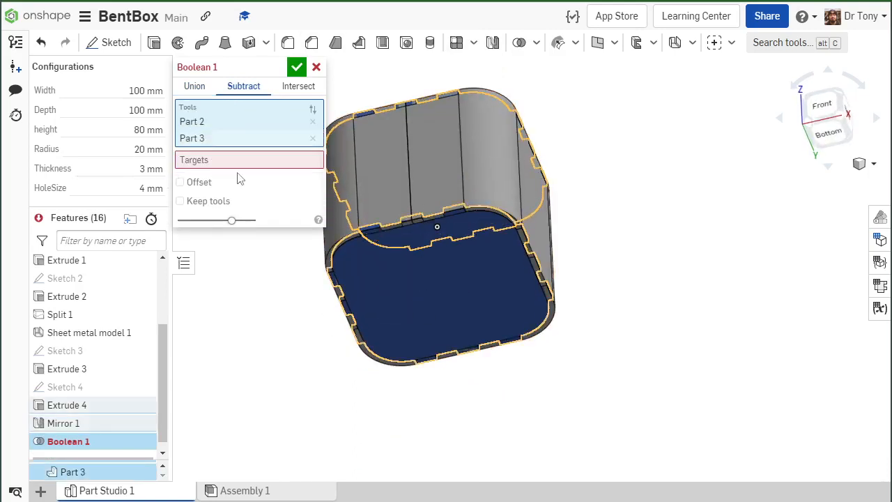
Set the bent box wall as the subtract target, keep the tool parts, and accept the Boolean.
{"action": "left_click", "coordinate": [416, 152]}
{"action": "right_click_drag", "start_coordinate": [415, 152], "coordinate": [443, 251]}
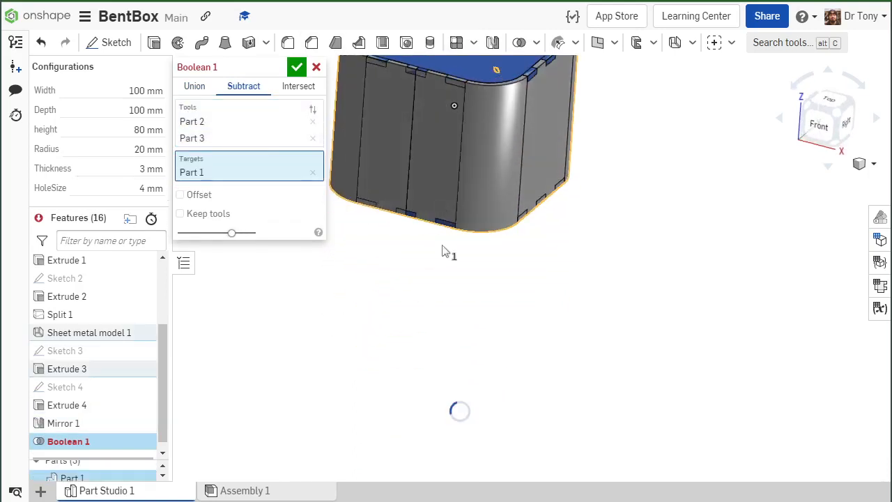
{"action": "scroll", "coordinate": [443, 246], "scroll_direction": "down", "scroll_amount": 3}
{"action": "scroll", "coordinate": [445, 125], "scroll_direction": "up", "scroll_amount": 6}
{"action": "right_click_drag", "start_coordinate": [444, 147], "coordinate": [416, 165]}
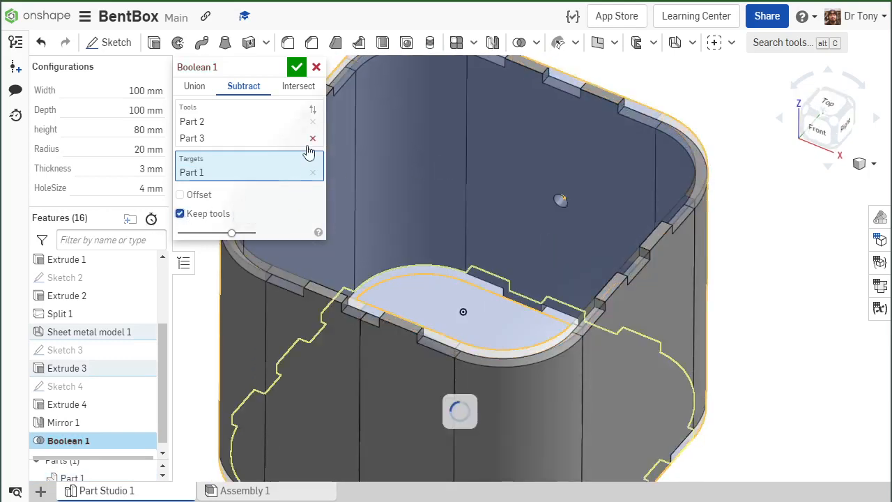
{"action": "left_click", "coordinate": [297, 67]}
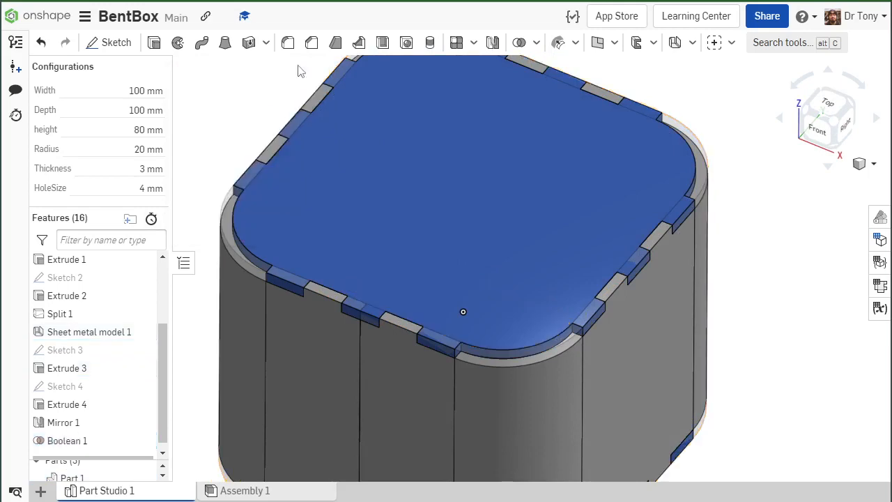
Examine the finger joints and the rounded corner of the box rim around the lid.
{"action": "scroll", "coordinate": [584, 235], "scroll_direction": "down", "scroll_amount": 5}
{"action": "right_click_drag", "start_coordinate": [506, 255], "coordinate": [537, 289]}
{"action": "scroll", "coordinate": [537, 288], "scroll_direction": "up", "scroll_amount": 8}
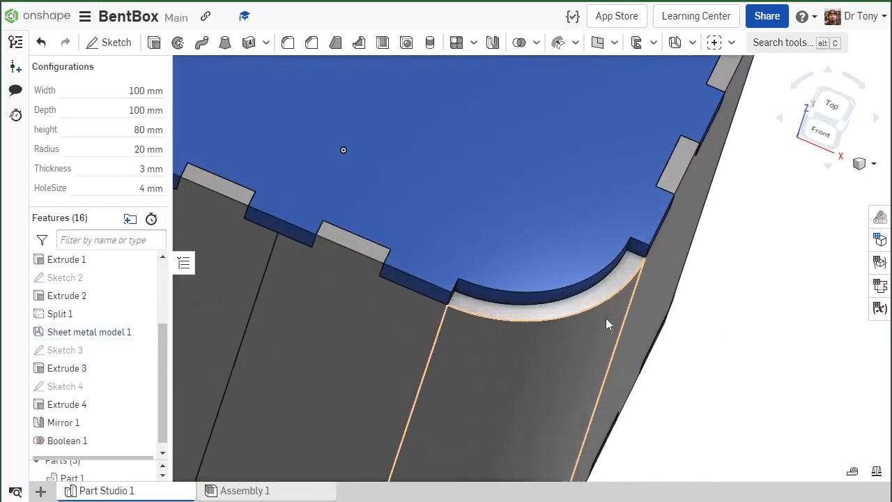
{"action": "right_click_drag", "start_coordinate": [605, 322], "coordinate": [496, 286]}
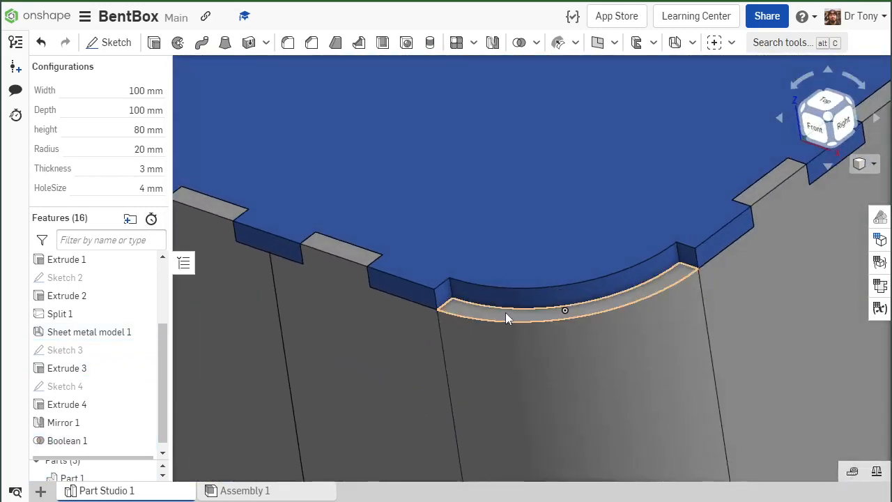
{"action": "left_click", "coordinate": [505, 315]}
{"action": "scroll", "coordinate": [505, 314], "scroll_direction": "down", "scroll_amount": 5}
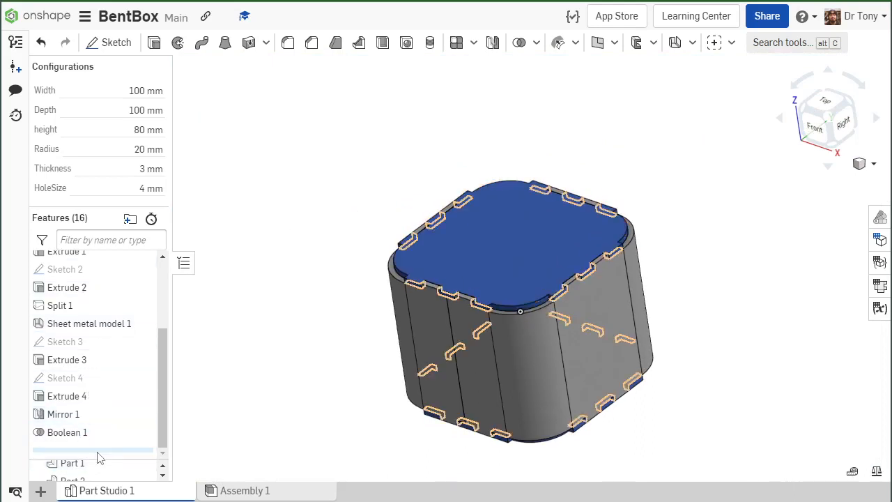
Roll the feature history back to just after Extrude 4 and examine the lid within the uncut rim.
{"action": "left_click_drag", "start_coordinate": [96, 454], "coordinate": [101, 408]}
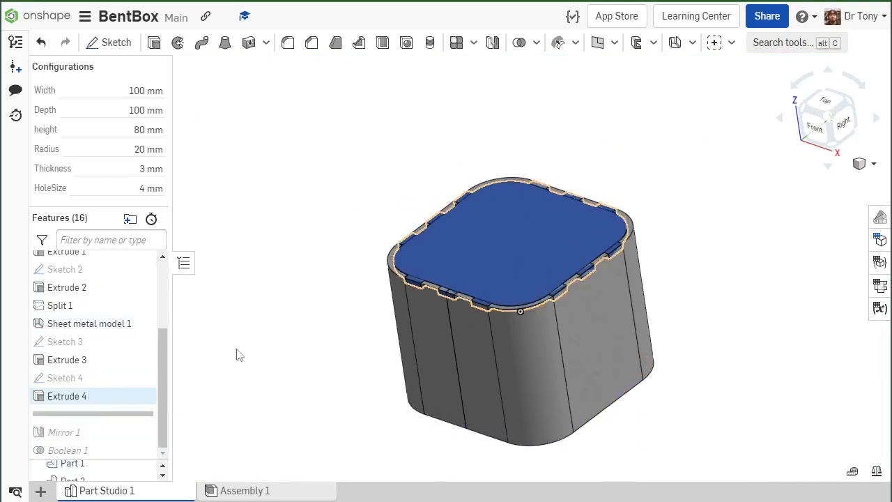
{"action": "scroll", "coordinate": [572, 312], "scroll_direction": "up", "scroll_amount": 6}
{"action": "scroll", "coordinate": [484, 220], "scroll_direction": "down", "scroll_amount": 10}
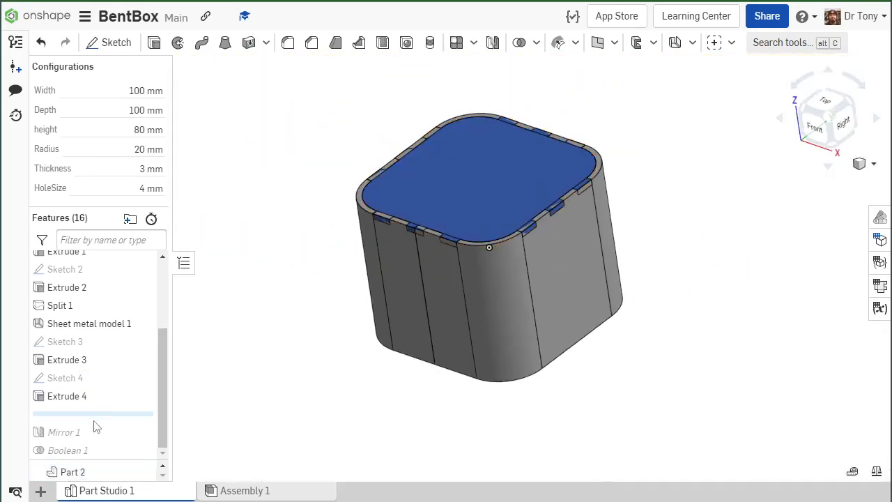
Roll the feature history forward to just after Mirror 1 and examine the bottom panel's tabs from below.
{"action": "left_click_drag", "start_coordinate": [98, 423], "coordinate": [45, 433]}
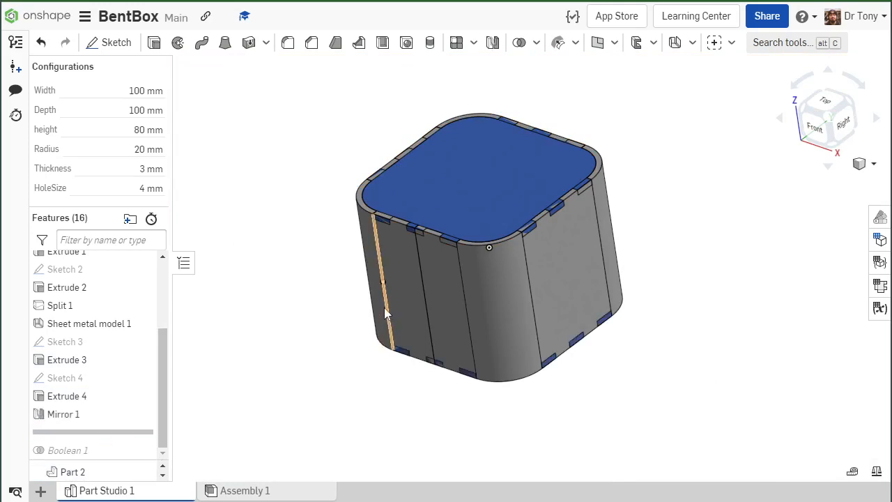
{"action": "right_click_drag", "start_coordinate": [388, 313], "coordinate": [390, 269]}
{"action": "scroll", "coordinate": [518, 404], "scroll_direction": "up", "scroll_amount": 5}
{"action": "right_click_drag", "start_coordinate": [518, 404], "coordinate": [513, 345]}
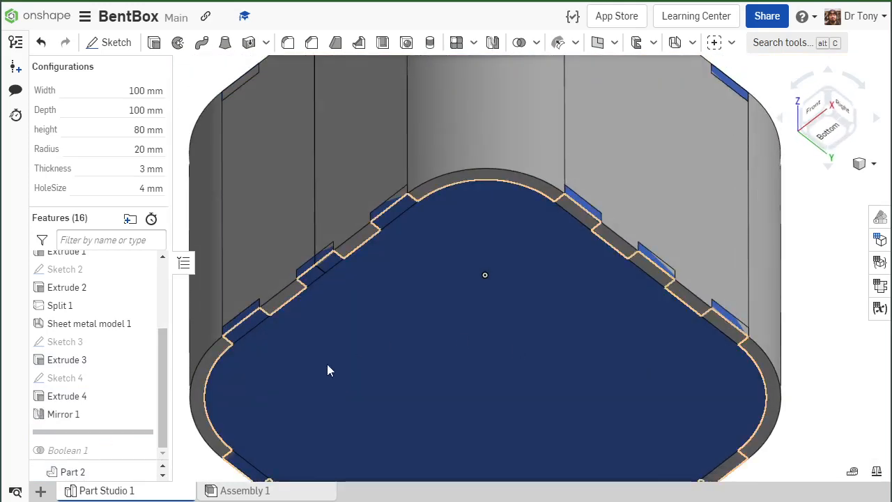
Roll the feature history forward past Boolean 1 and show the sheet metal flat pattern to examine the wall's finger joints.
{"action": "left_click_drag", "start_coordinate": [76, 438], "coordinate": [76, 453]}
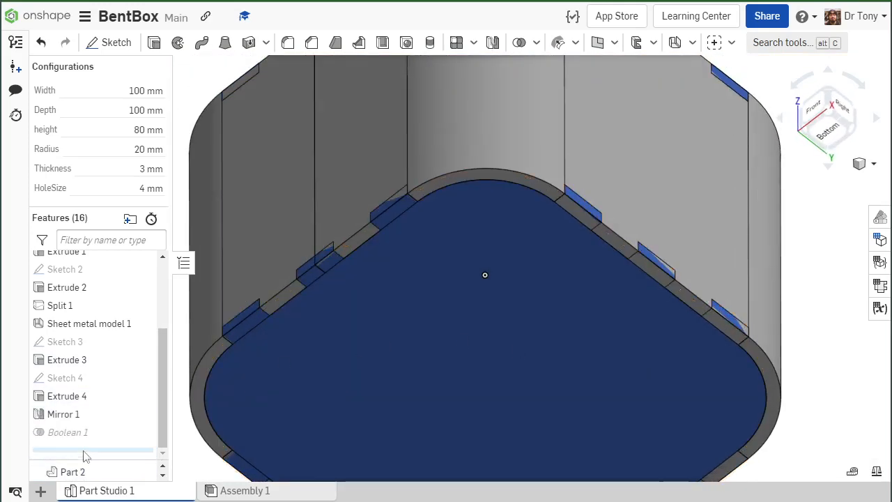
{"action": "right_click_drag", "start_coordinate": [497, 176], "coordinate": [477, 163]}
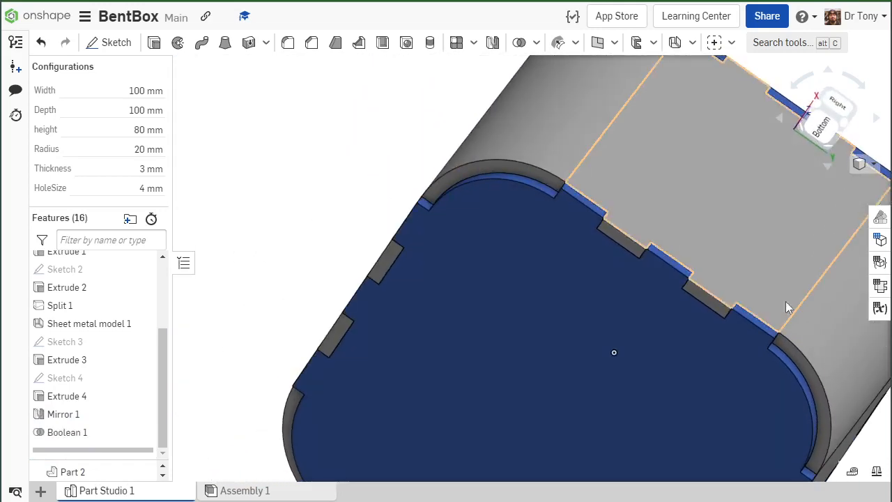
{"action": "left_click", "coordinate": [880, 285]}
{"action": "scroll", "coordinate": [611, 339], "scroll_direction": "up", "scroll_amount": 3}
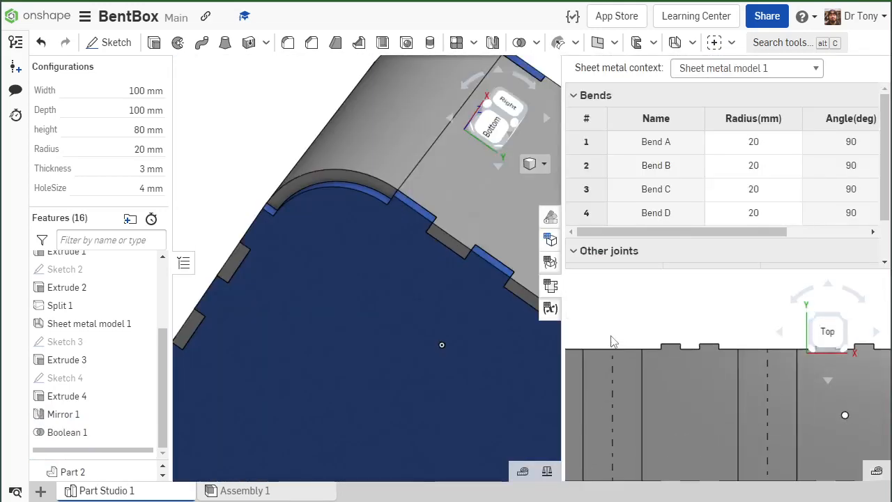
{"action": "scroll", "coordinate": [614, 361], "scroll_direction": "down", "scroll_amount": 3}
{"action": "scroll", "coordinate": [620, 352], "scroll_direction": "up", "scroll_amount": 5}
{"action": "scroll", "coordinate": [684, 307], "scroll_direction": "down", "scroll_amount": 5}
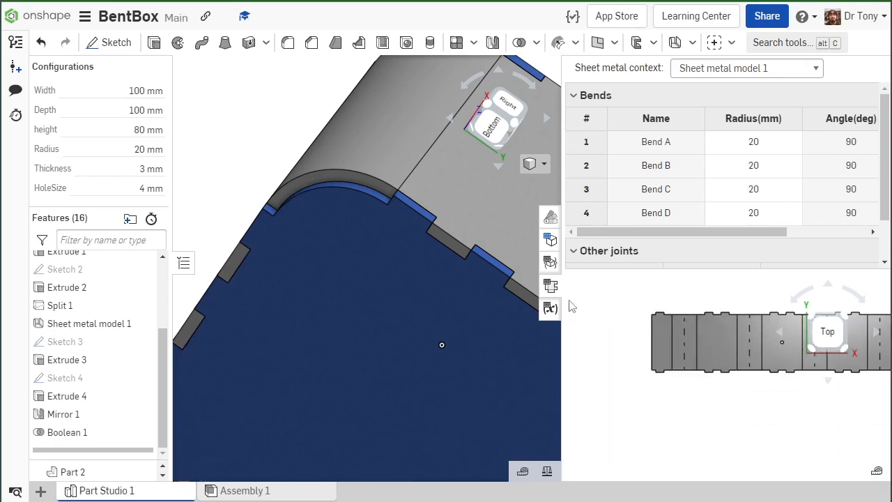
{"action": "right_click_drag", "start_coordinate": [466, 257], "coordinate": [412, 279]}
{"action": "scroll", "coordinate": [412, 281], "scroll_direction": "down", "scroll_amount": 3}
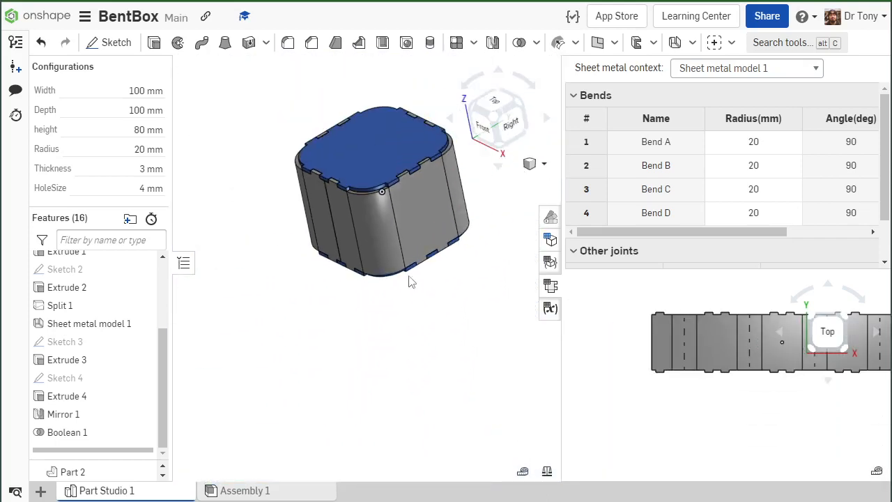
{"action": "scroll", "coordinate": [365, 240], "scroll_direction": "up", "scroll_amount": 3}
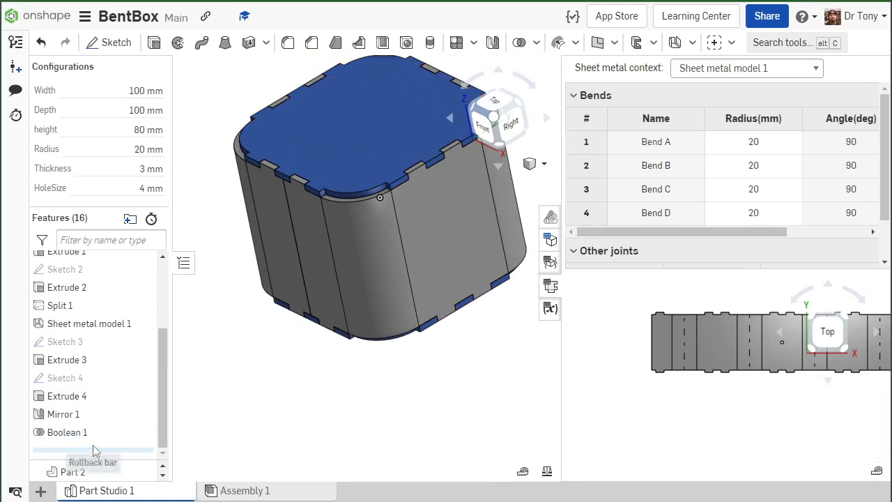
Roll the history back to Extrude 4, try it as a 3 mm Remove cut, cancel it, and roll forward to the end.
{"action": "left_click_drag", "start_coordinate": [96, 450], "coordinate": [97, 413]}
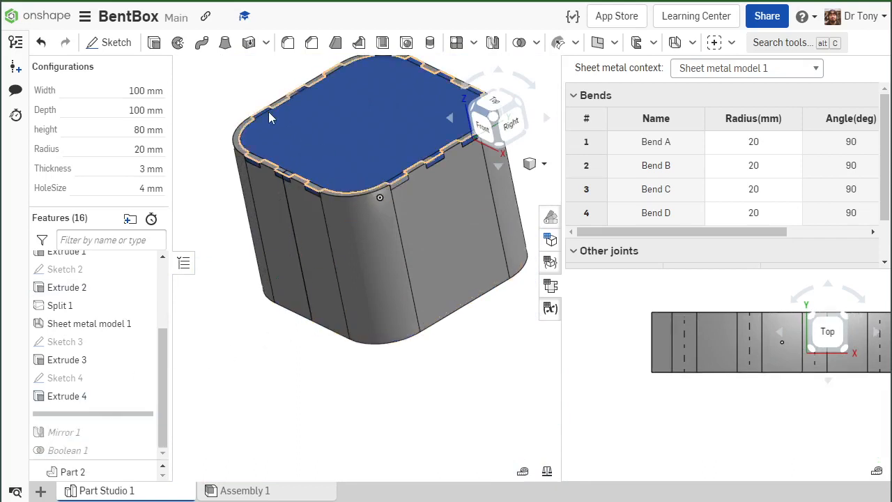
{"action": "key", "text": "f"}
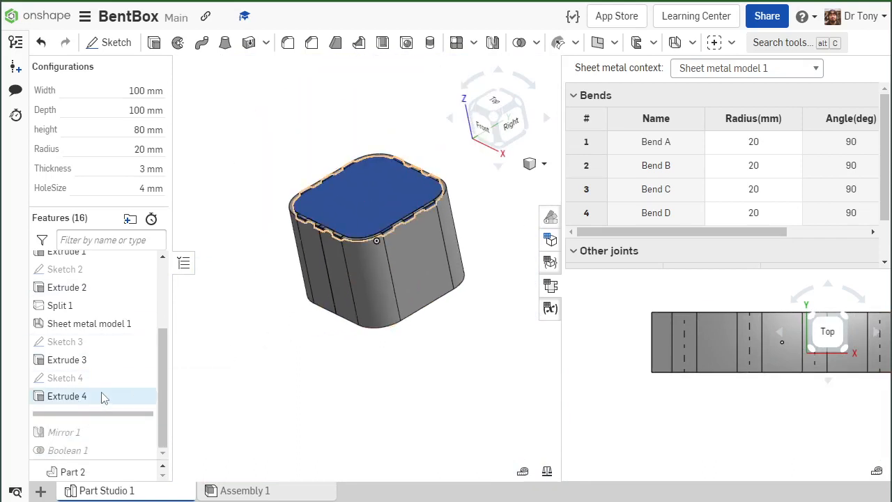
{"action": "double_click", "coordinate": [102, 397]}
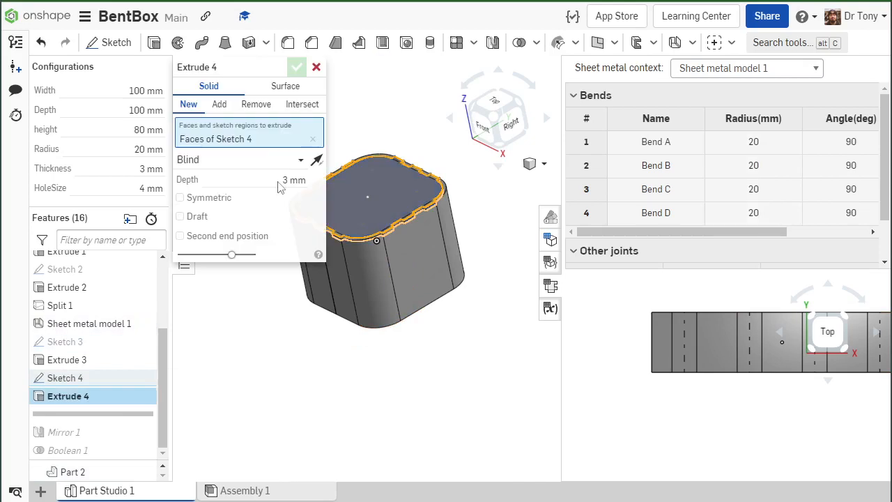
{"action": "left_click", "coordinate": [256, 105]}
{"action": "scroll", "coordinate": [381, 205], "scroll_direction": "up", "scroll_amount": 5}
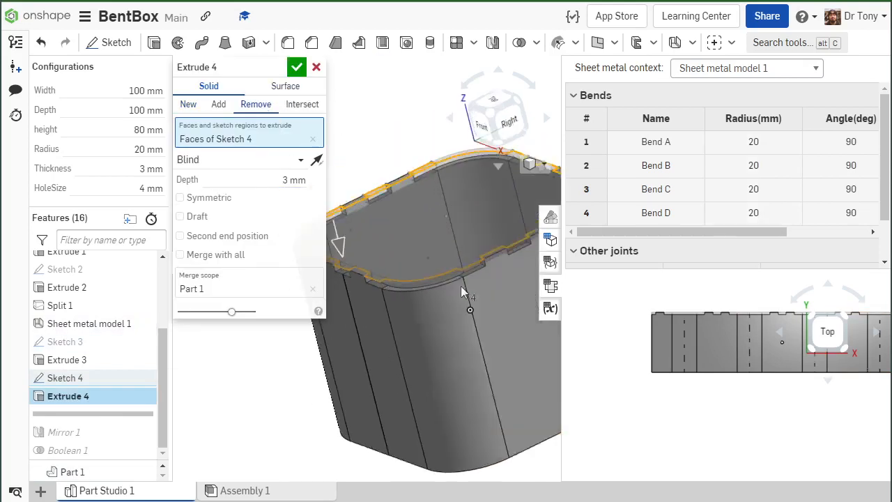
{"action": "scroll", "coordinate": [457, 284], "scroll_direction": "up", "scroll_amount": 5}
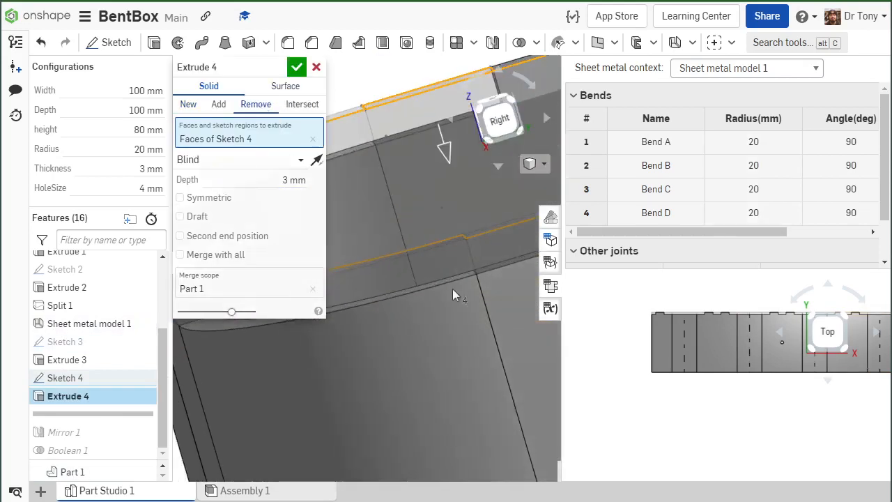
{"action": "mouse_move", "coordinate": [453, 288]}
{"action": "right_mouse_down"}
{"action": "mouse_move", "coordinate": [467, 299]}
{"action": "mouse_move", "coordinate": [455, 294]}
{"action": "right_mouse_up"}
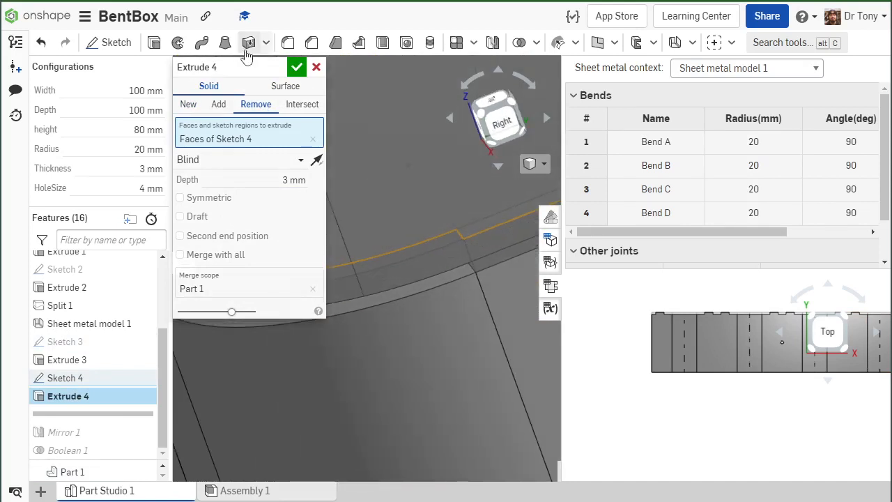
{"action": "left_click", "coordinate": [316, 66]}
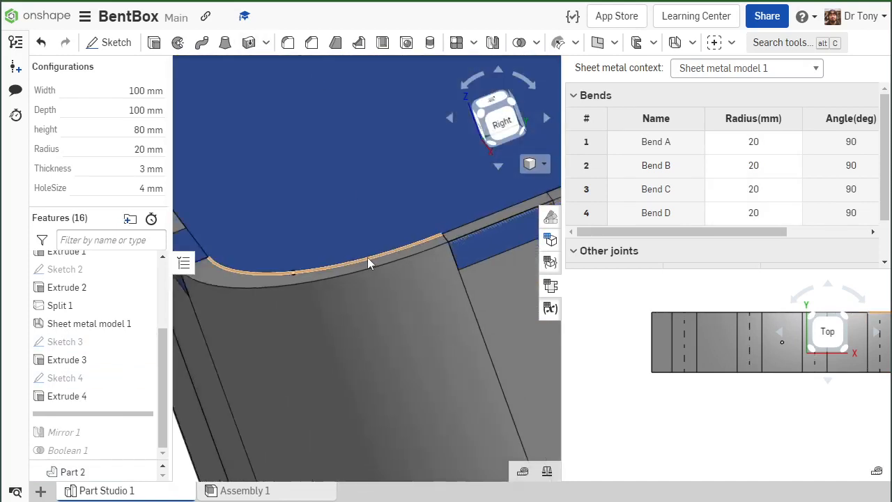
{"action": "scroll", "coordinate": [367, 257], "scroll_direction": "down", "scroll_amount": 5}
{"action": "left_click_drag", "start_coordinate": [117, 416], "coordinate": [107, 462]}
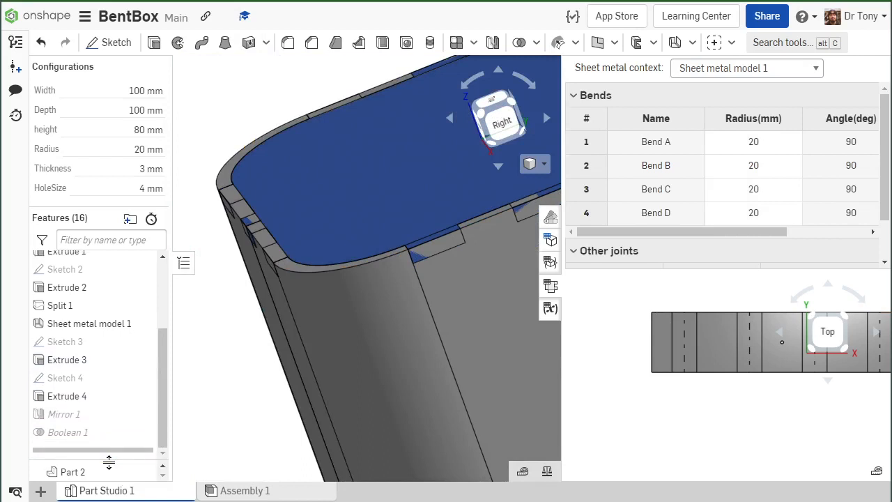
Start a new solid Extrude and select the four rounded corner rim faces of the bent wall.
{"action": "scroll", "coordinate": [467, 320], "scroll_direction": "down", "scroll_amount": 4}
{"action": "scroll", "coordinate": [333, 306], "scroll_direction": "down", "scroll_amount": 3}
{"action": "right_click_drag", "start_coordinate": [333, 305], "coordinate": [369, 353]}
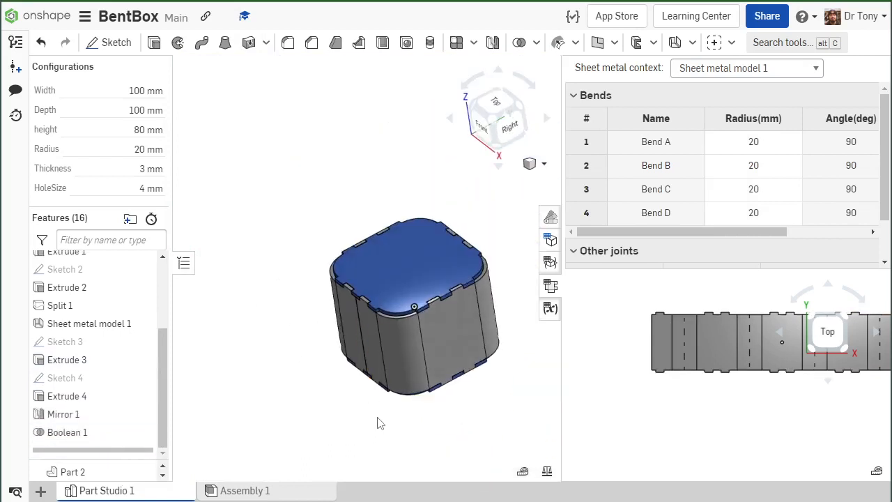
{"action": "key", "text": "shift+e"}
{"action": "scroll", "coordinate": [374, 312], "scroll_direction": "up", "scroll_amount": 5}
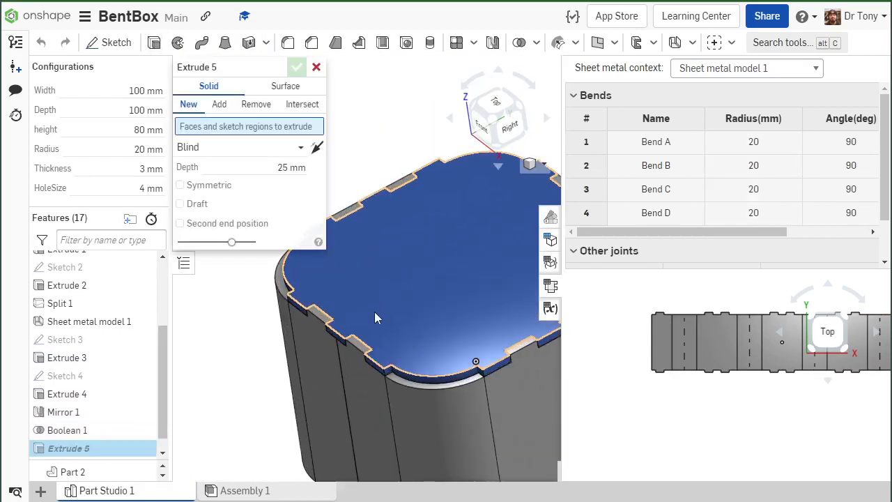
{"action": "left_click", "coordinate": [413, 385]}
{"action": "right_click_drag", "start_coordinate": [458, 386], "coordinate": [354, 353]}
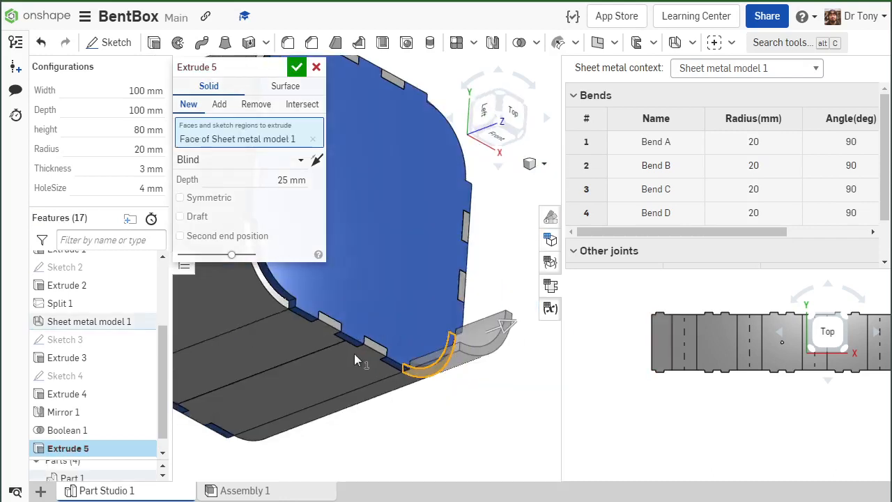
{"action": "left_click", "coordinate": [282, 295]}
{"action": "scroll", "coordinate": [353, 328], "scroll_direction": "down", "scroll_amount": 4}
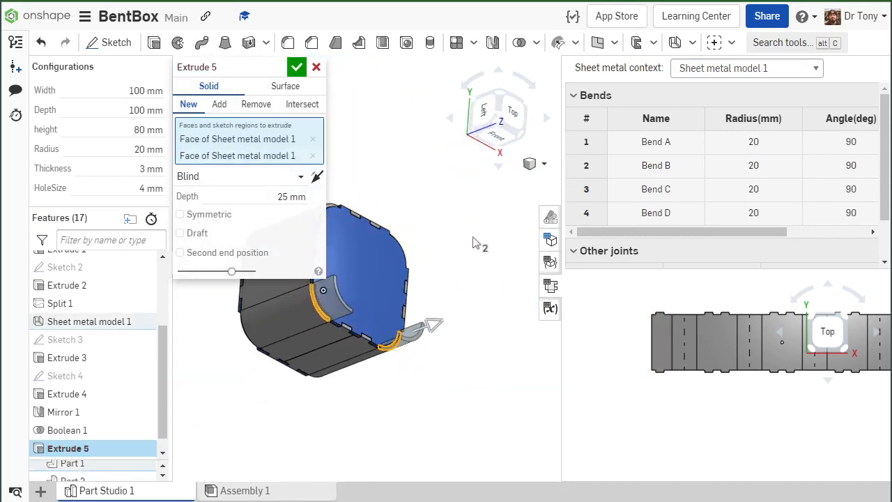
{"action": "scroll", "coordinate": [476, 246], "scroll_direction": "up", "scroll_amount": 5}
{"action": "left_click", "coordinate": [441, 273]}
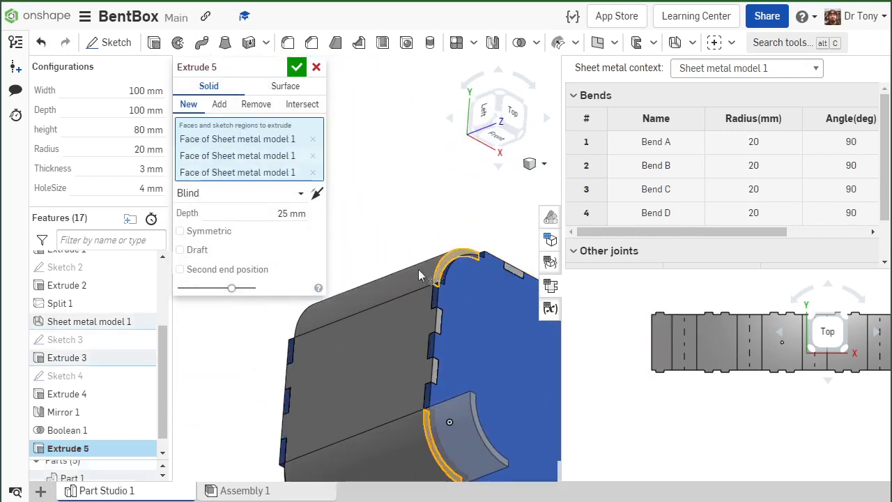
{"action": "right_click_drag", "start_coordinate": [441, 274], "coordinate": [473, 342]}
{"action": "scroll", "coordinate": [473, 343], "scroll_direction": "up", "scroll_amount": 5}
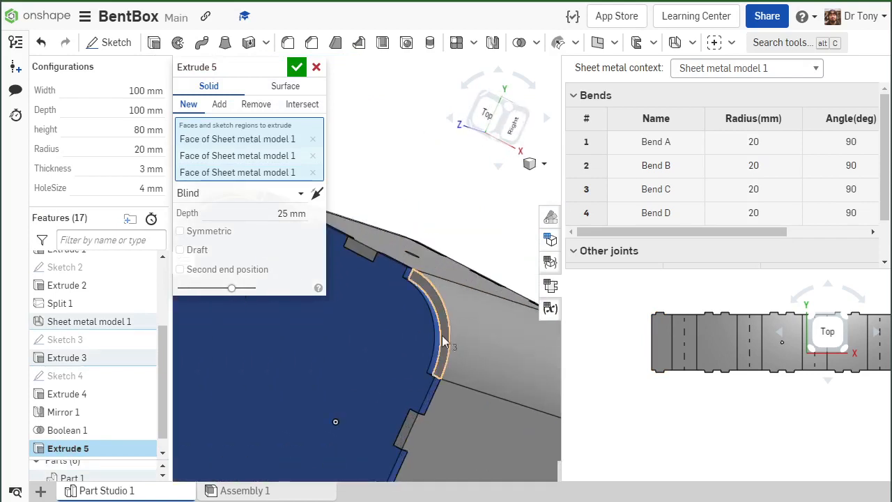
{"action": "left_click", "coordinate": [428, 320]}
Try to add the corner extrusion to the bent wall part, examine the flat pattern edge-on, and cancel the Extrude.
{"action": "left_click", "coordinate": [218, 105]}
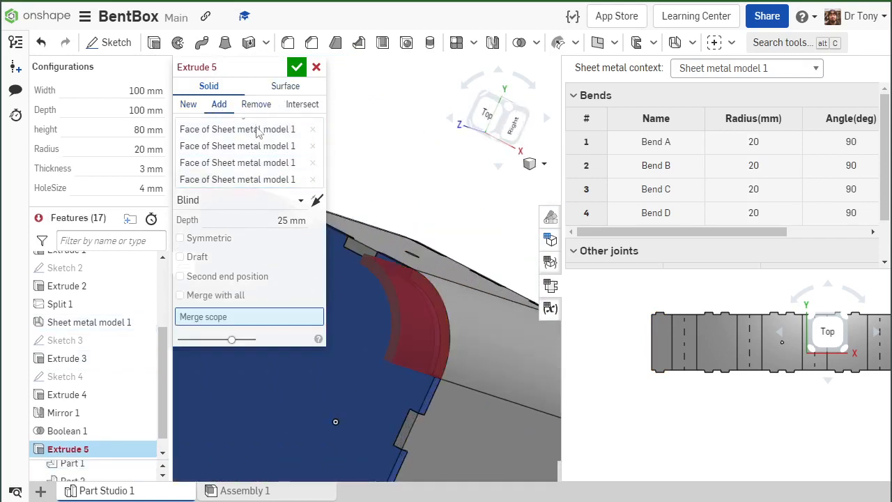
{"action": "left_click", "coordinate": [494, 316]}
{"action": "scroll", "coordinate": [494, 298], "scroll_direction": "down", "scroll_amount": 4}
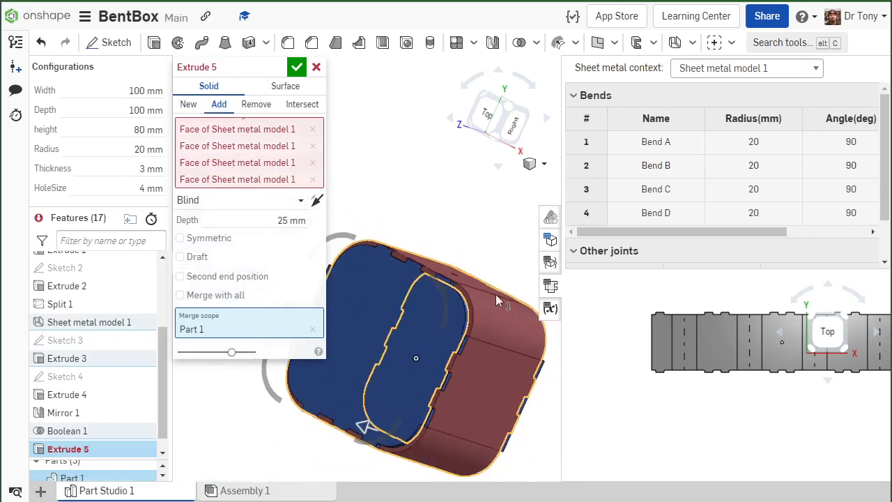
{"action": "scroll", "coordinate": [458, 379], "scroll_direction": "up", "scroll_amount": 5}
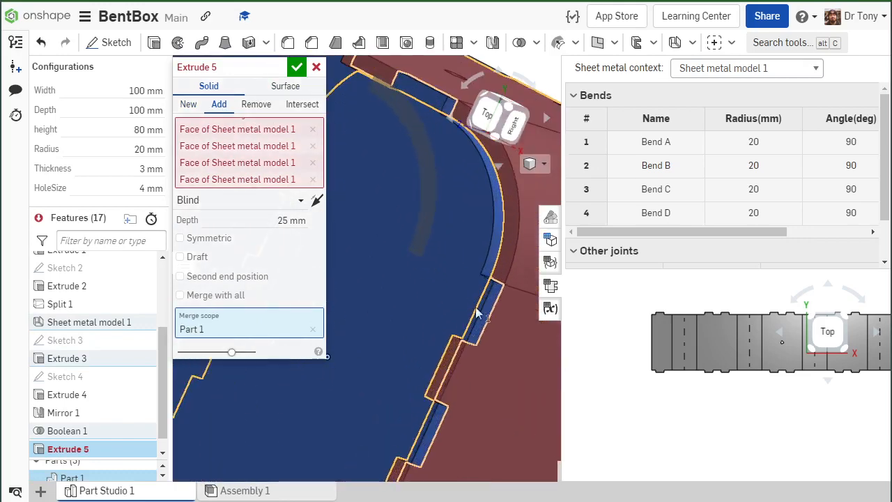
{"action": "right_click_drag", "start_coordinate": [476, 311], "coordinate": [454, 290]}
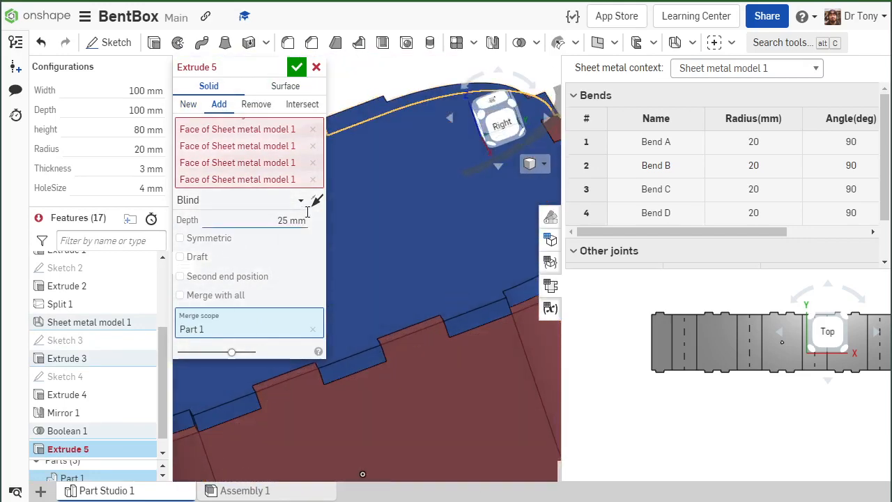
{"action": "scroll", "coordinate": [687, 316], "scroll_direction": "up", "scroll_amount": 3}
{"action": "scroll", "coordinate": [682, 301], "scroll_direction": "down", "scroll_amount": 2}
{"action": "right_click_drag", "start_coordinate": [683, 301], "coordinate": [681, 332]}
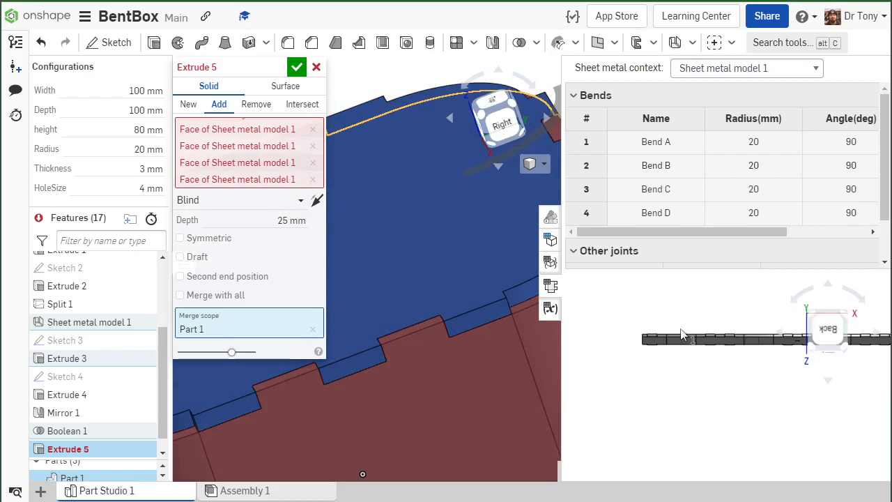
{"action": "scroll", "coordinate": [681, 337], "scroll_direction": "up", "scroll_amount": 4}
{"action": "scroll", "coordinate": [667, 377], "scroll_direction": "up", "scroll_amount": 2}
{"action": "scroll", "coordinate": [663, 378], "scroll_direction": "down", "scroll_amount": 3}
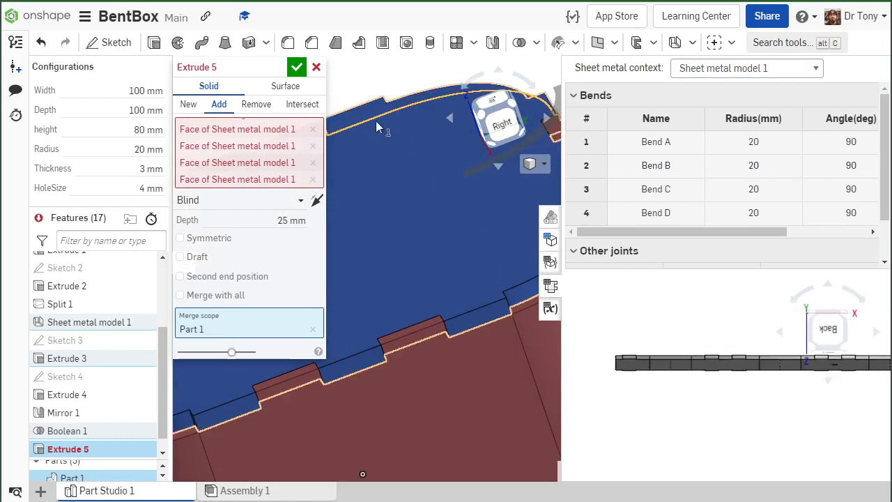
{"action": "left_click", "coordinate": [316, 66]}
Examine how the lid sits on the wall's rim at the rounded front corner.
{"action": "scroll", "coordinate": [330, 262], "scroll_direction": "down", "scroll_amount": 3}
{"action": "right_click_drag", "start_coordinate": [330, 262], "coordinate": [351, 266]}
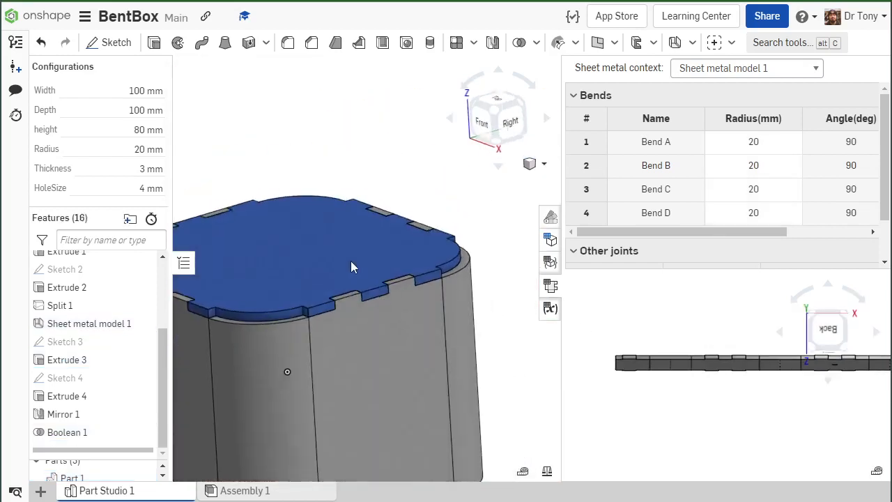
{"action": "scroll", "coordinate": [350, 267], "scroll_direction": "down", "scroll_amount": 2}
{"action": "scroll", "coordinate": [239, 333], "scroll_direction": "up", "scroll_amount": 3}
{"action": "right_click_drag", "start_coordinate": [342, 309], "coordinate": [370, 282]}
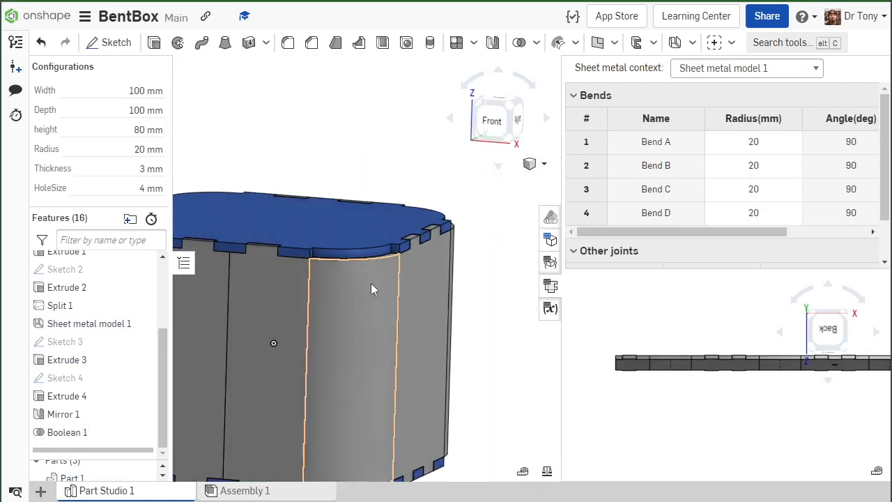
{"action": "scroll", "coordinate": [305, 257], "scroll_direction": "up", "scroll_amount": 3}
{"action": "right_click_drag", "start_coordinate": [298, 258], "coordinate": [229, 248]}
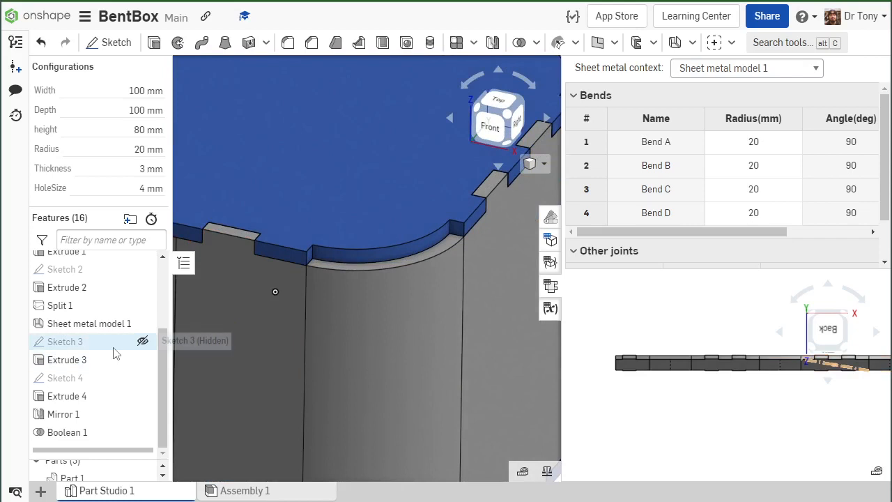
Open Sketch 4 for editing in the top view and show its constraints near the lower-right rounded corner.
{"action": "double_click", "coordinate": [105, 377]}
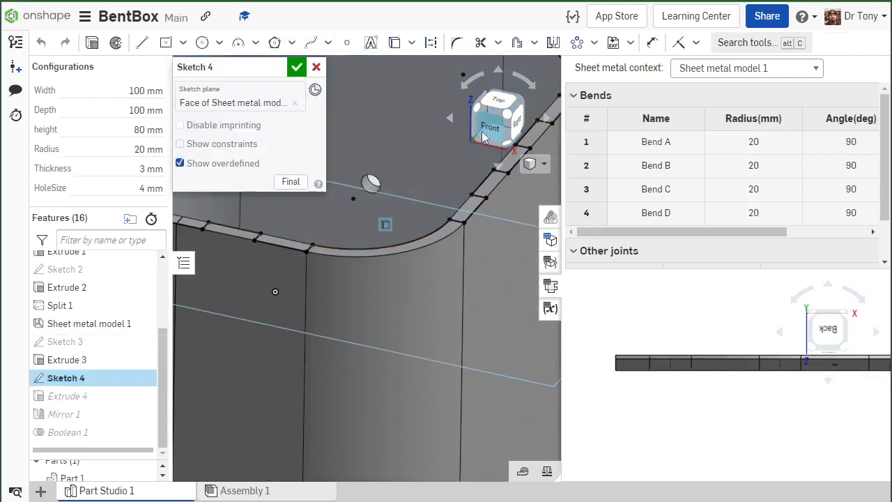
{"action": "left_click", "coordinate": [491, 104]}
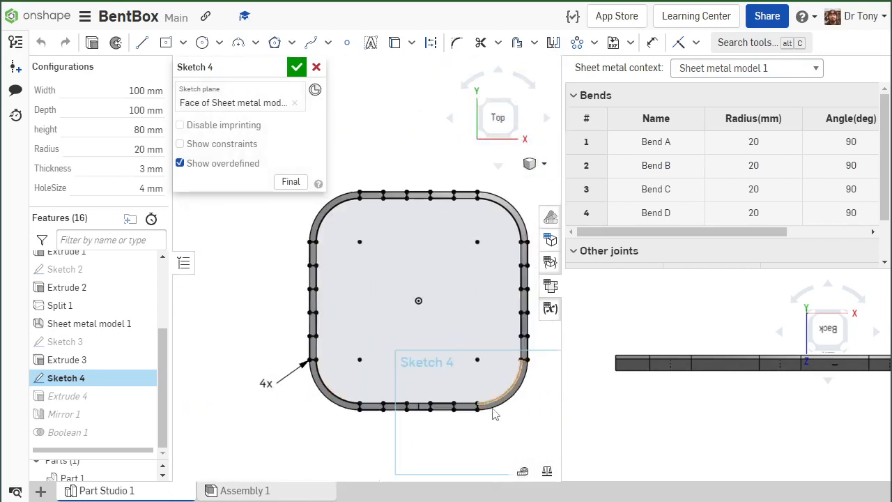
{"action": "scroll", "coordinate": [459, 418], "scroll_direction": "up", "scroll_amount": 5}
{"action": "scroll", "coordinate": [458, 418], "scroll_direction": "up", "scroll_amount": 5}
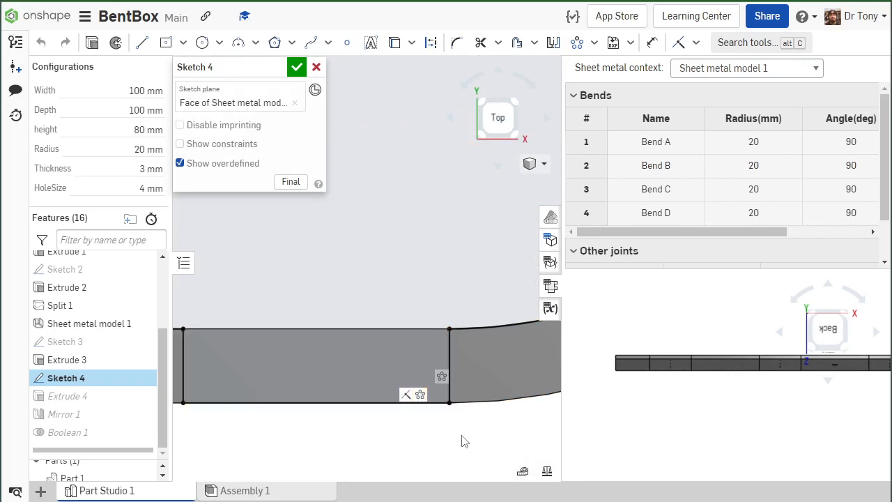
{"action": "left_click", "coordinate": [219, 145]}
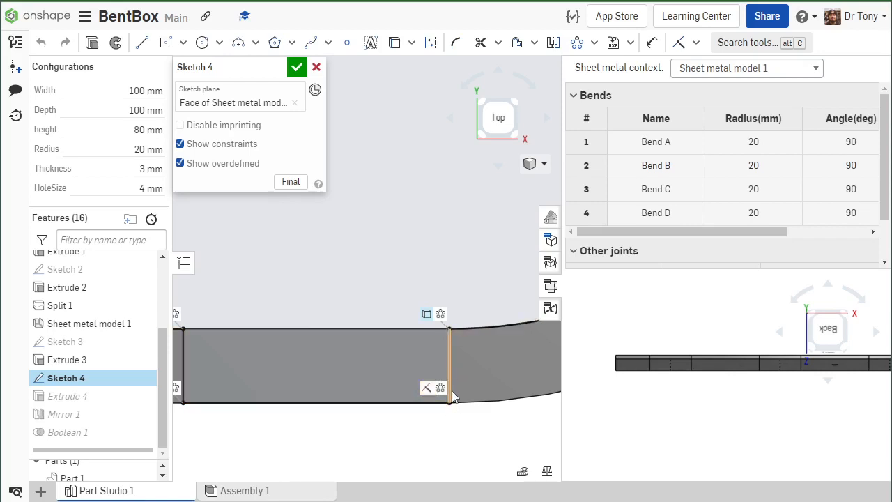
Delete the sketch line across the rim where the front wall's last finger meets the lower-right rounded corner.
{"action": "left_click", "coordinate": [451, 352]}
{"action": "key", "text": "Delete"}
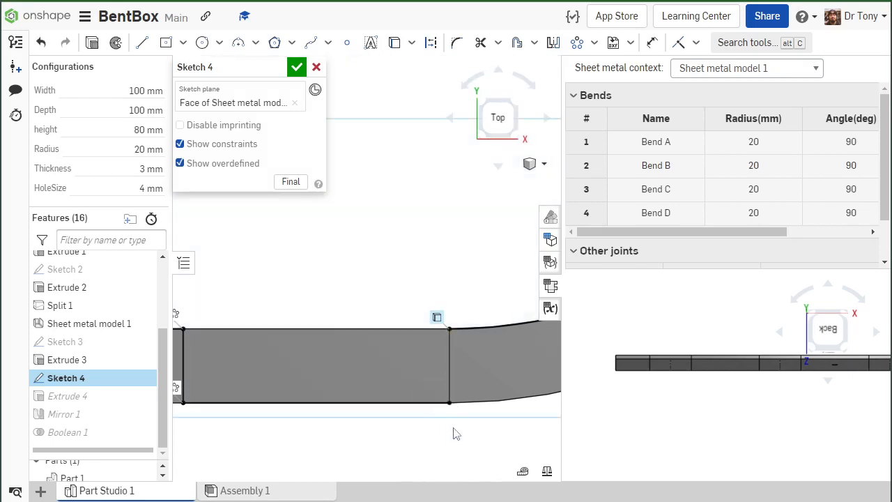
{"action": "scroll", "coordinate": [466, 391], "scroll_direction": "down", "scroll_amount": 10}
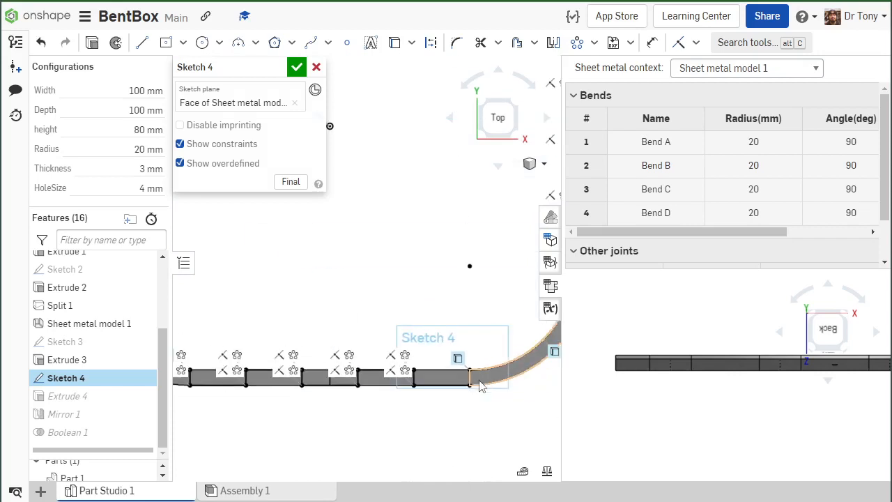
Delete all the existing joint geometry in Sketch 4 and hide the sketch constraints.
{"action": "scroll", "coordinate": [349, 409], "scroll_direction": "up", "scroll_amount": 5}
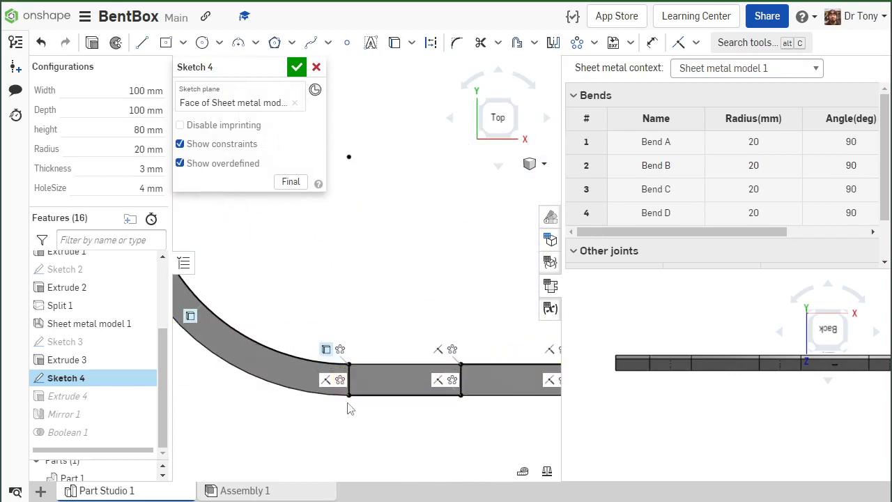
{"action": "scroll", "coordinate": [352, 409], "scroll_direction": "down", "scroll_amount": 8}
{"action": "left_click_drag", "start_coordinate": [228, 230], "coordinate": [558, 481]}
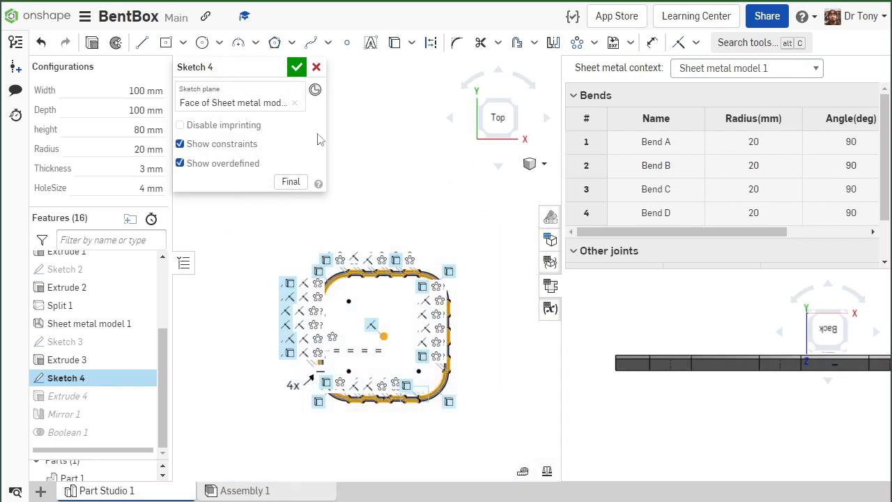
{"action": "left_click", "coordinate": [181, 145]}
{"action": "left_click", "coordinate": [339, 246]}
{"action": "scroll", "coordinate": [448, 418], "scroll_direction": "up", "scroll_amount": 5}
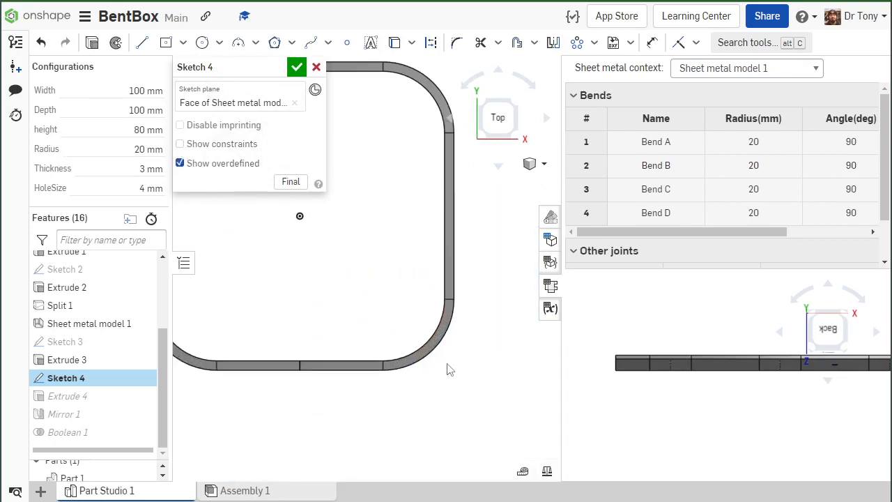
Project the inner arcs of all four rounded wall corners into Sketch 4 with the Use tool.
{"action": "scroll", "coordinate": [449, 370], "scroll_direction": "up", "scroll_amount": 4}
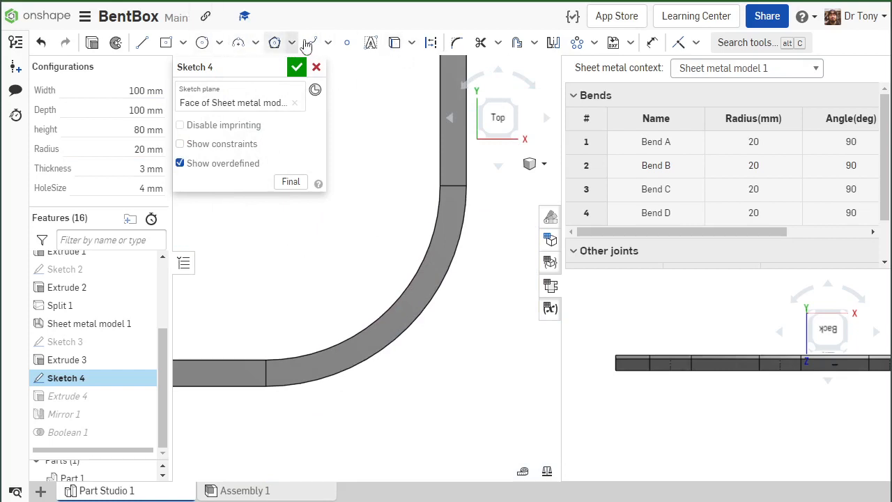
{"action": "left_click", "coordinate": [404, 44]}
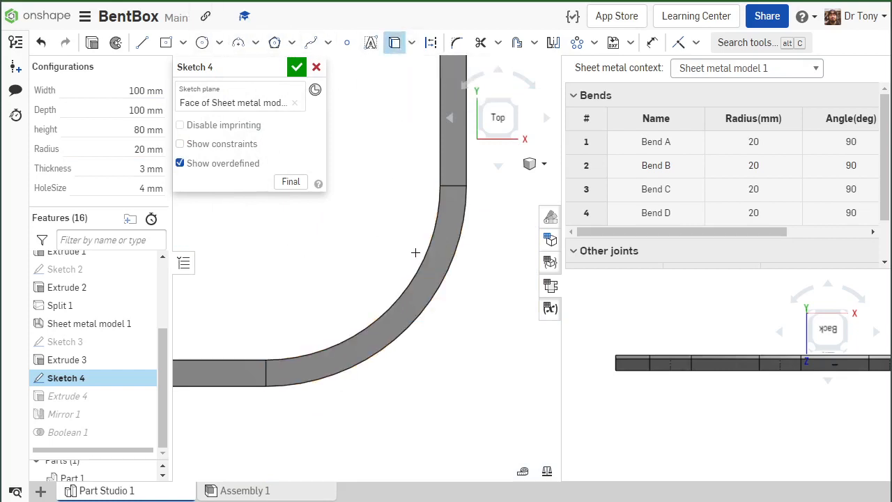
{"action": "scroll", "coordinate": [432, 384], "scroll_direction": "down", "scroll_amount": 6}
{"action": "scroll", "coordinate": [433, 158], "scroll_direction": "up", "scroll_amount": 3}
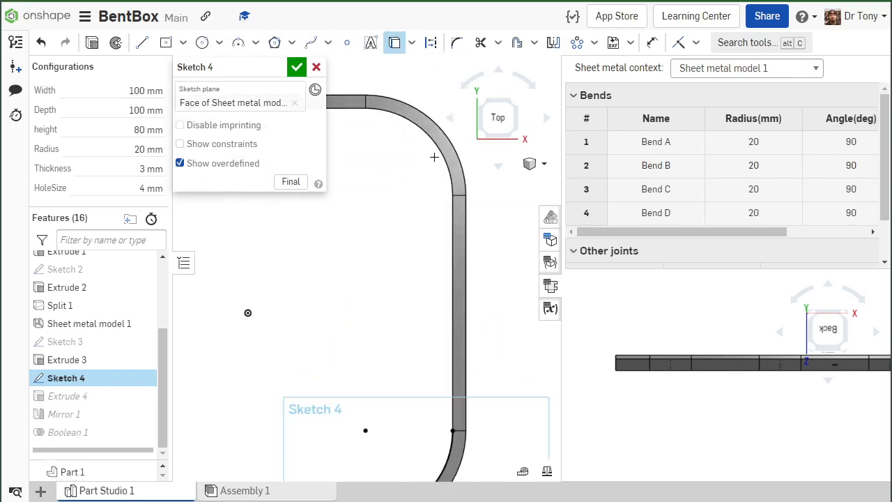
{"action": "scroll", "coordinate": [439, 151], "scroll_direction": "down", "scroll_amount": 6}
{"action": "scroll", "coordinate": [377, 198], "scroll_direction": "up", "scroll_amount": 2}
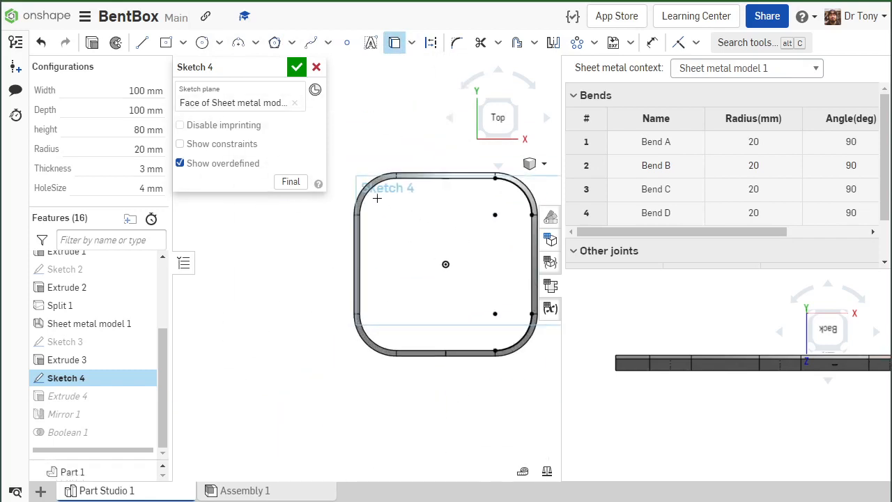
{"action": "scroll", "coordinate": [381, 321], "scroll_direction": "up", "scroll_amount": 3}
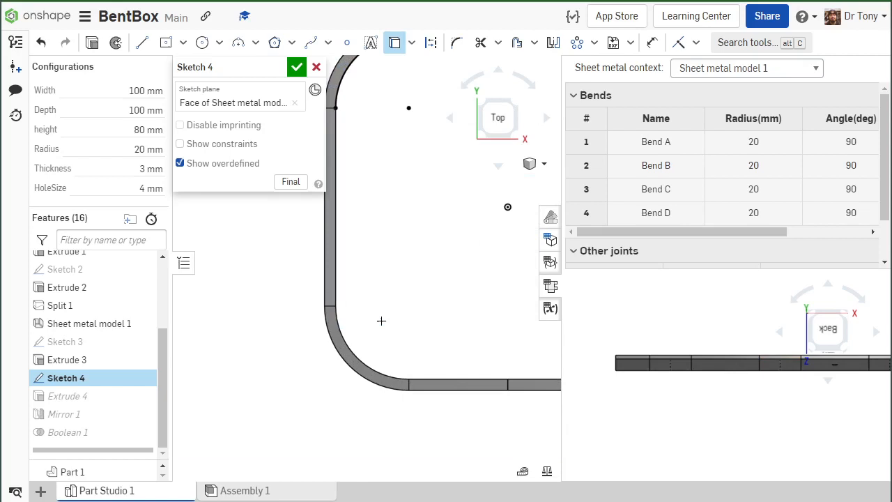
{"action": "left_click", "coordinate": [339, 330]}
Start a stepped line across the left wall just above its lower corner, with a first finger about 6.8 mm long and 3 mm deep.
{"action": "left_click", "coordinate": [142, 43]}
{"action": "scroll", "coordinate": [327, 348], "scroll_direction": "down", "scroll_amount": 4}
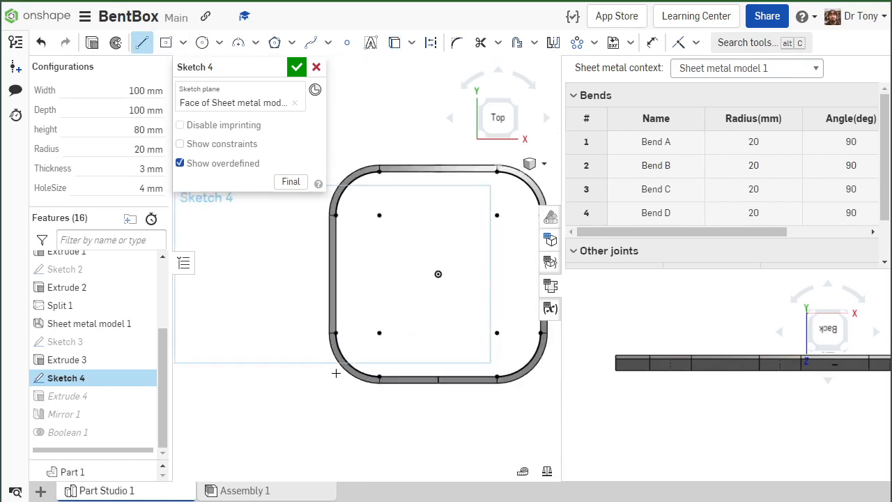
{"action": "scroll", "coordinate": [318, 364], "scroll_direction": "up", "scroll_amount": 4}
{"action": "scroll", "coordinate": [317, 367], "scroll_direction": "up", "scroll_amount": 2}
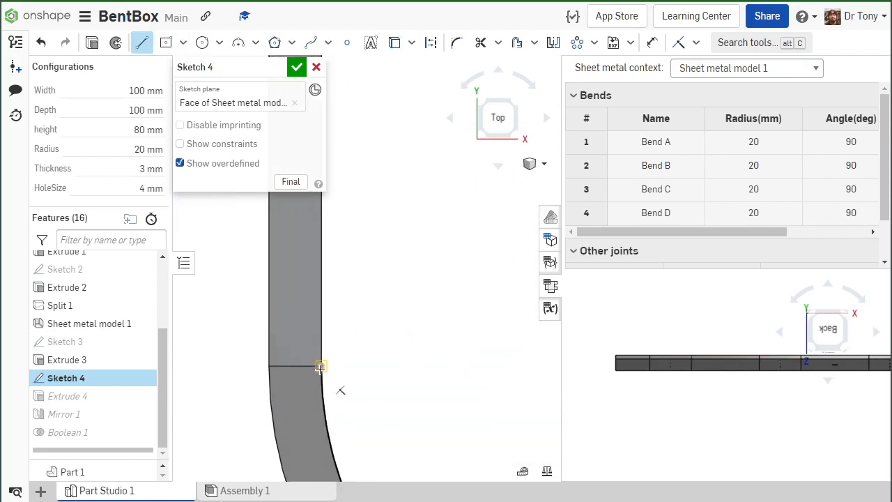
{"action": "left_click", "coordinate": [321, 338]}
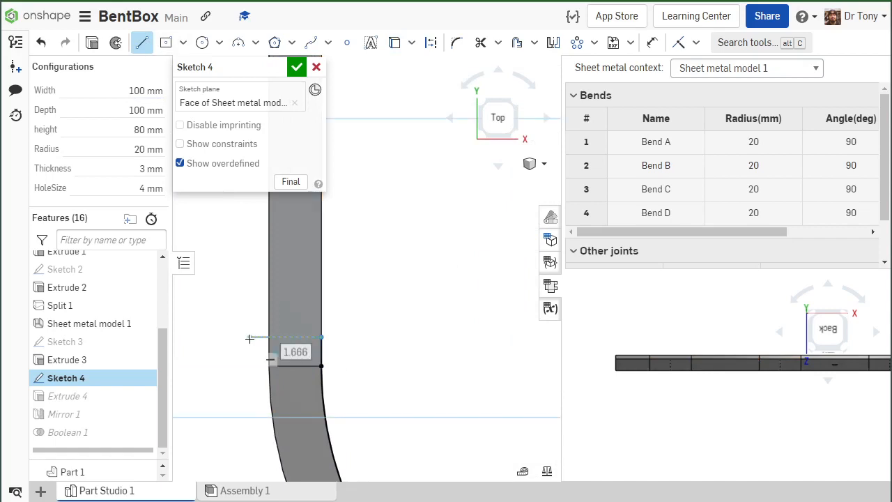
{"action": "scroll", "coordinate": [266, 337], "scroll_direction": "down", "scroll_amount": 5}
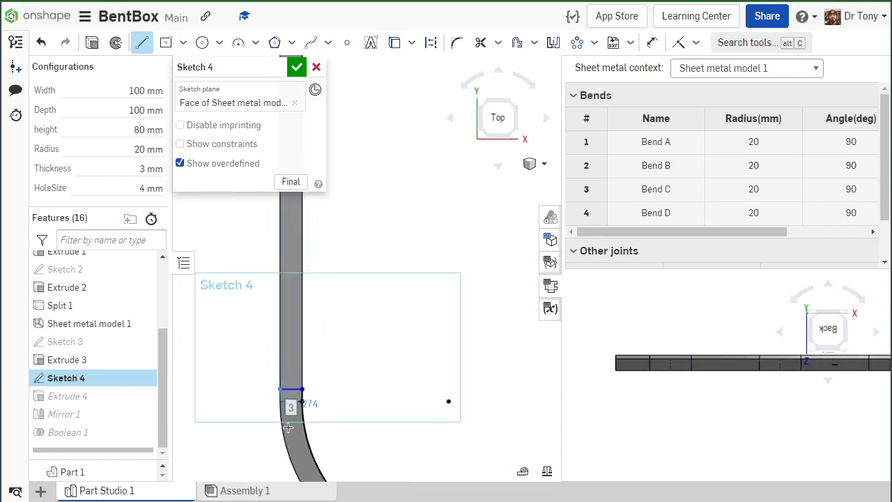
{"action": "left_click", "coordinate": [283, 383]}
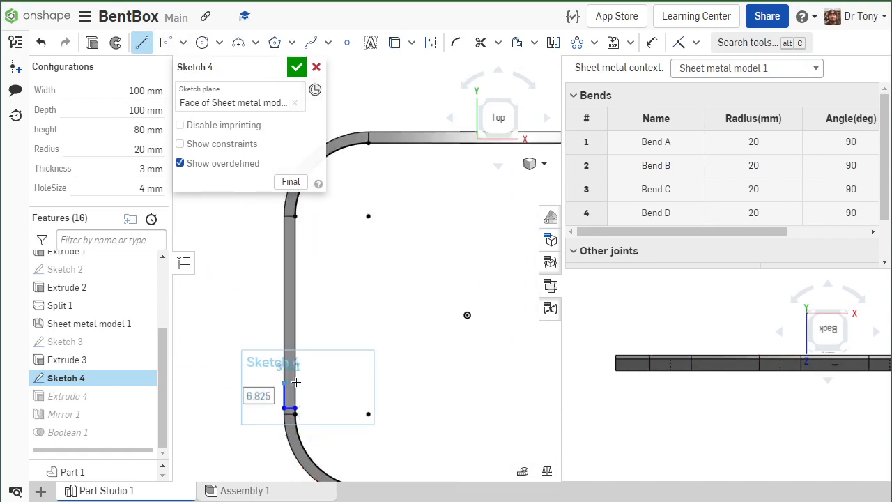
{"action": "scroll", "coordinate": [296, 382], "scroll_direction": "up", "scroll_amount": 4}
{"action": "left_click", "coordinate": [294, 383]}
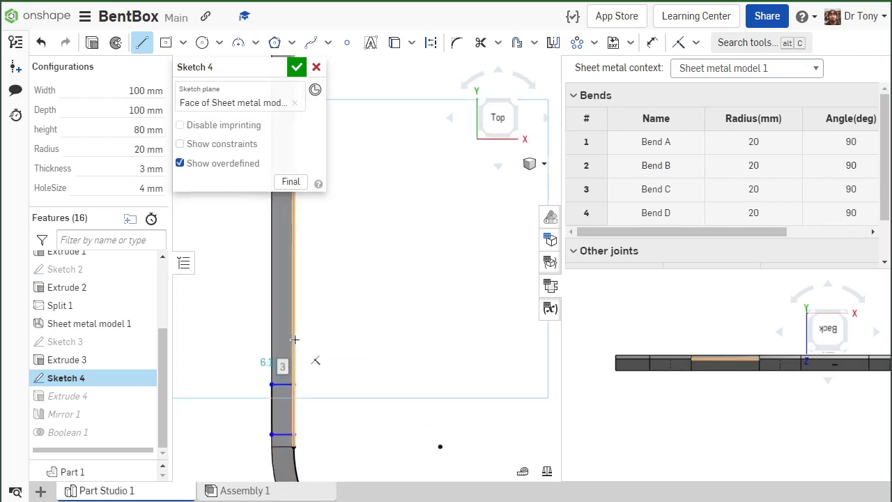
Continue the stepped finger line up the left wall between its inner and outer edges, ending about 4.4 mm below the upper corner.
{"action": "left_click", "coordinate": [293, 339]}
{"action": "left_click", "coordinate": [271, 339]}
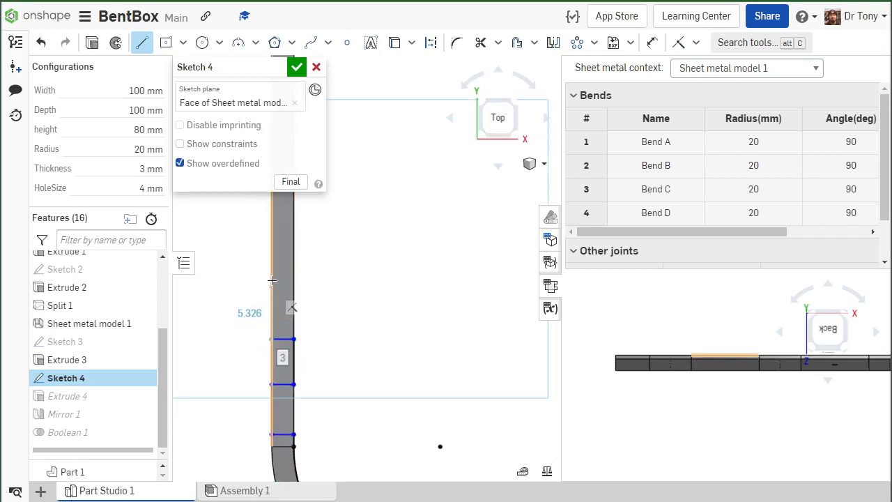
{"action": "left_click", "coordinate": [272, 280]}
{"action": "left_click", "coordinate": [292, 280]}
{"action": "scroll", "coordinate": [283, 360], "scroll_direction": "down", "scroll_amount": 4}
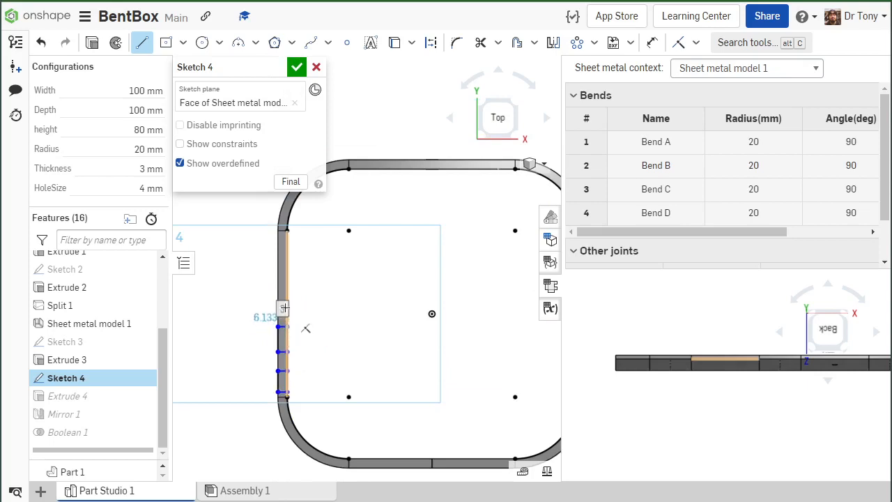
{"action": "scroll", "coordinate": [284, 308], "scroll_direction": "up", "scroll_amount": 3}
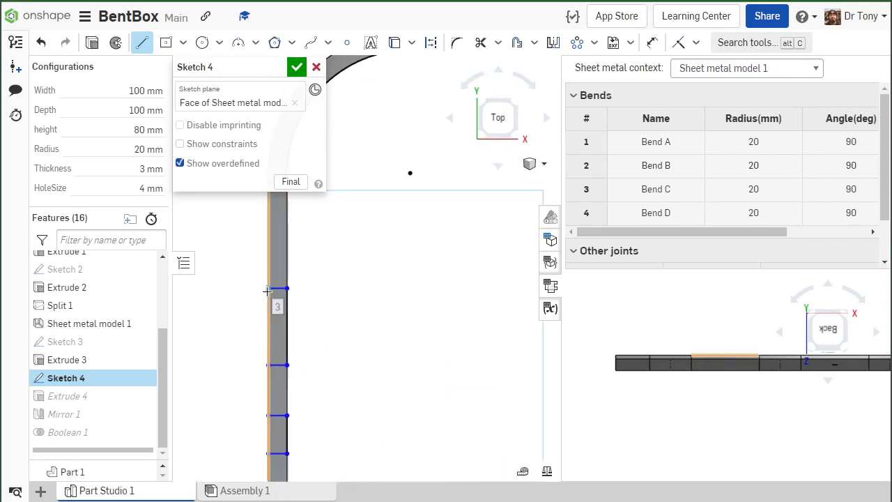
{"action": "scroll", "coordinate": [267, 291], "scroll_direction": "down", "scroll_amount": 3}
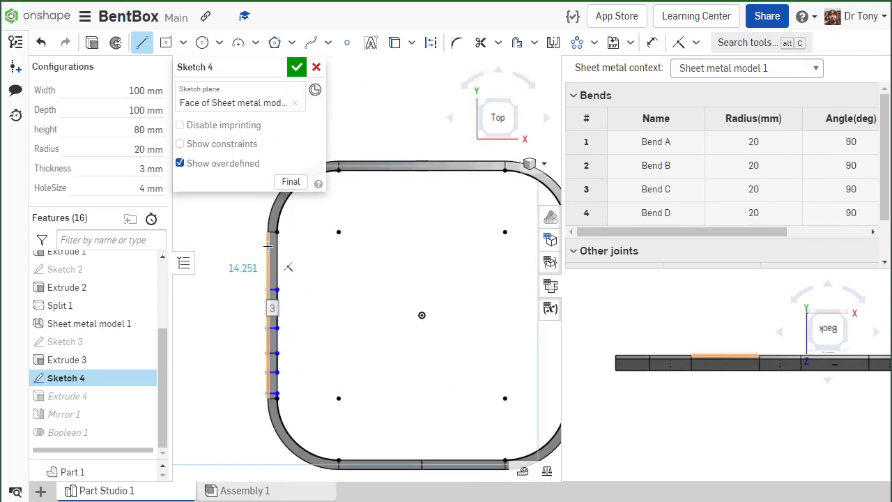
{"action": "scroll", "coordinate": [268, 246], "scroll_direction": "up", "scroll_amount": 4}
{"action": "left_click", "coordinate": [289, 246]}
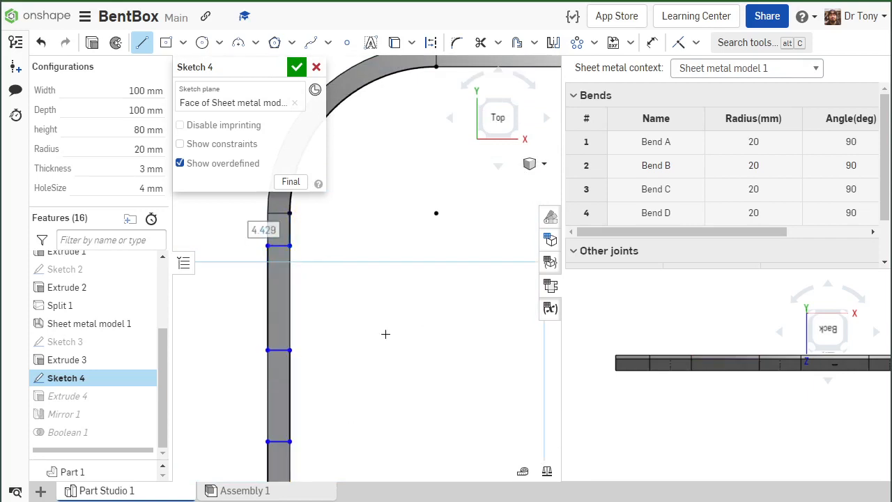
Close the sheet metal table and flat view, and end the line on the left wall.
{"action": "scroll", "coordinate": [491, 204], "scroll_direction": "down", "scroll_amount": 3}
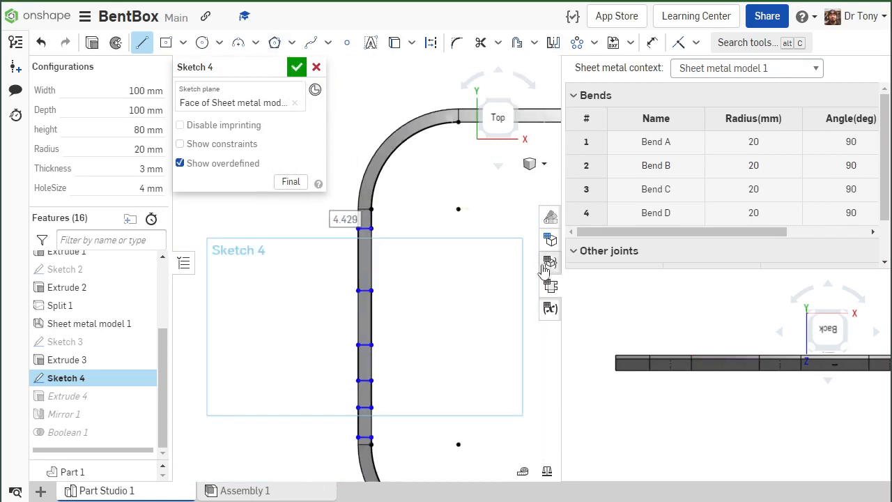
{"action": "left_click", "coordinate": [549, 285]}
{"action": "scroll", "coordinate": [410, 238], "scroll_direction": "down", "scroll_amount": 2}
{"action": "scroll", "coordinate": [410, 238], "scroll_direction": "down", "scroll_amount": 1}
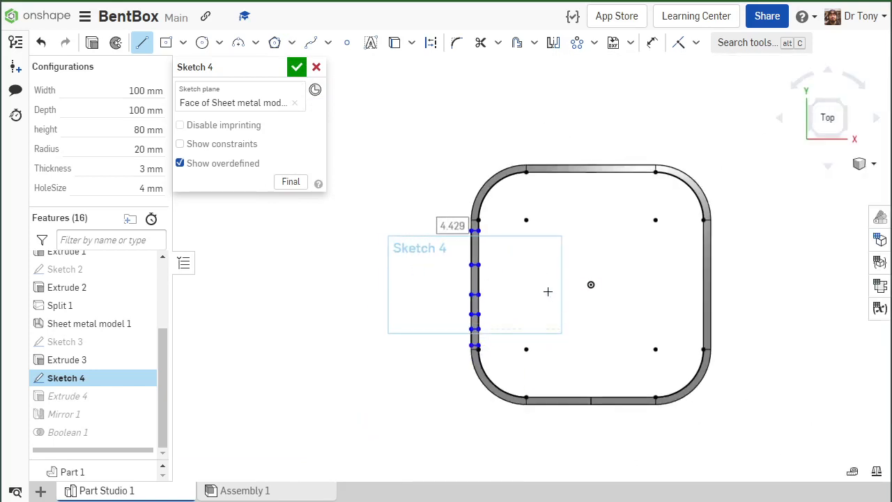
{"action": "scroll", "coordinate": [548, 290], "scroll_direction": "up", "scroll_amount": 2}
{"action": "left_click", "coordinate": [139, 44]}
{"action": "scroll", "coordinate": [553, 314], "scroll_direction": "up", "scroll_amount": 3}
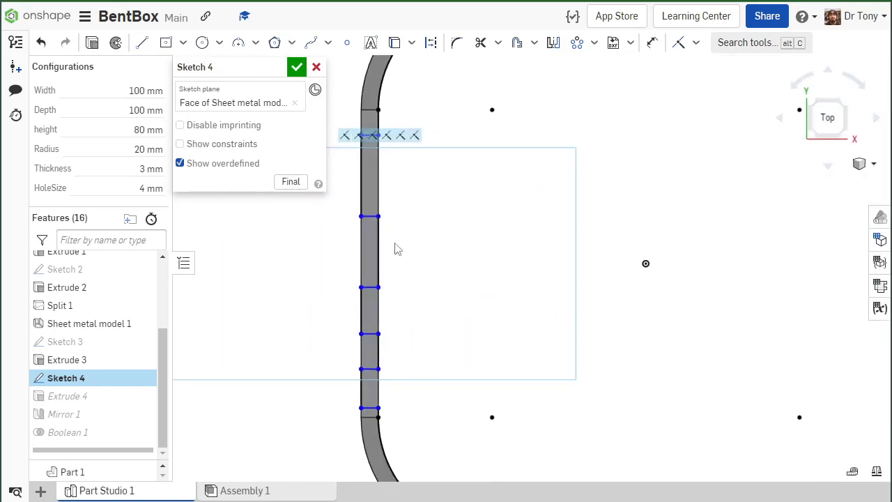
Constrain the five lengthwise finger edges of the left wall's stepped line to equal length.
{"action": "left_click", "coordinate": [378, 250]}
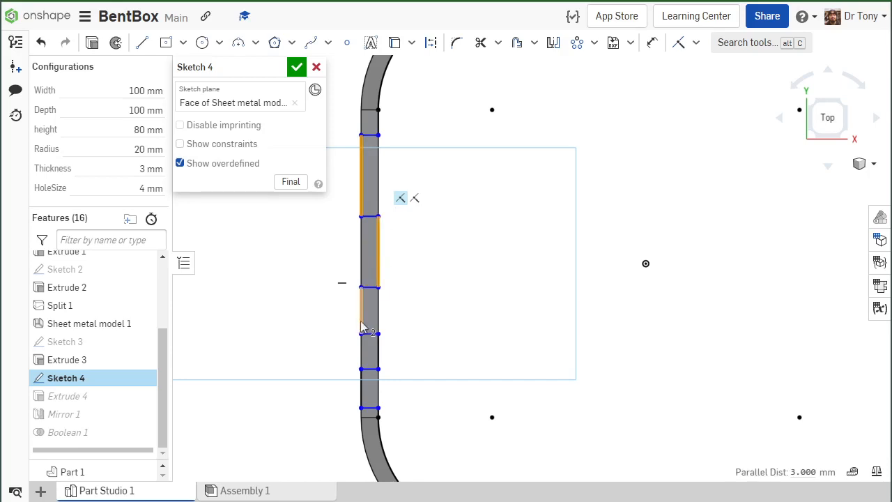
{"action": "left_click", "coordinate": [361, 310]}
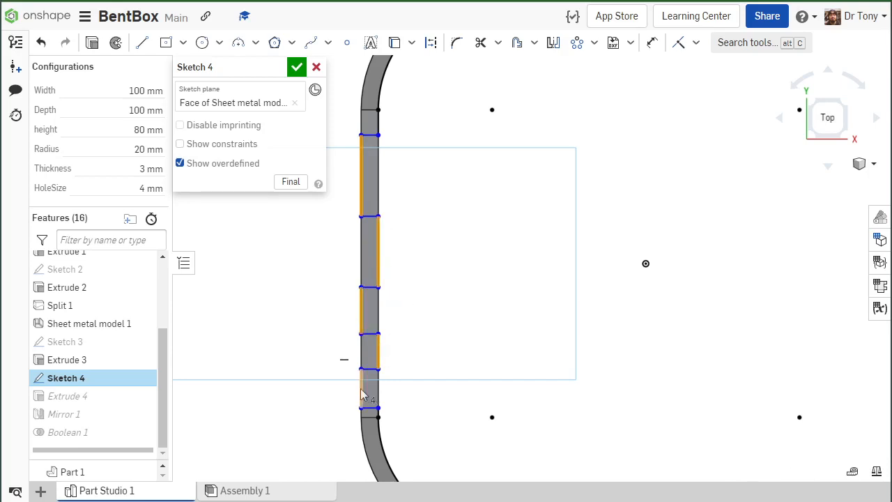
{"action": "left_click", "coordinate": [696, 44]}
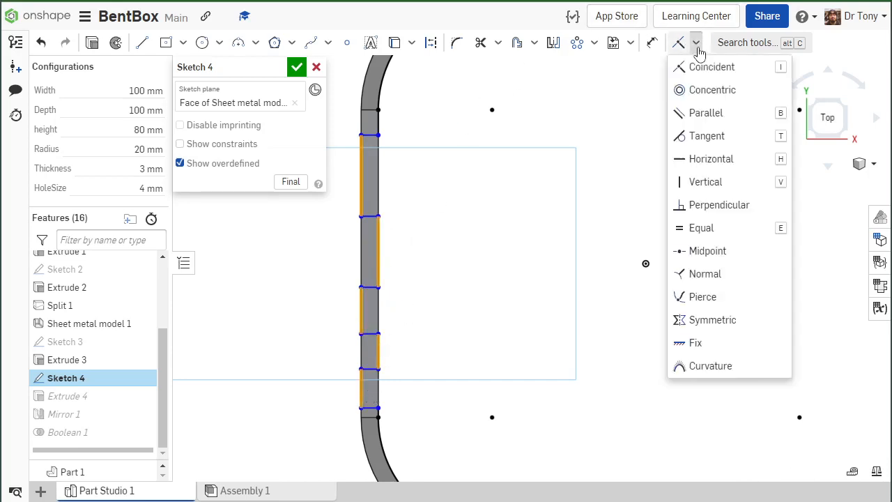
{"action": "left_click", "coordinate": [702, 231]}
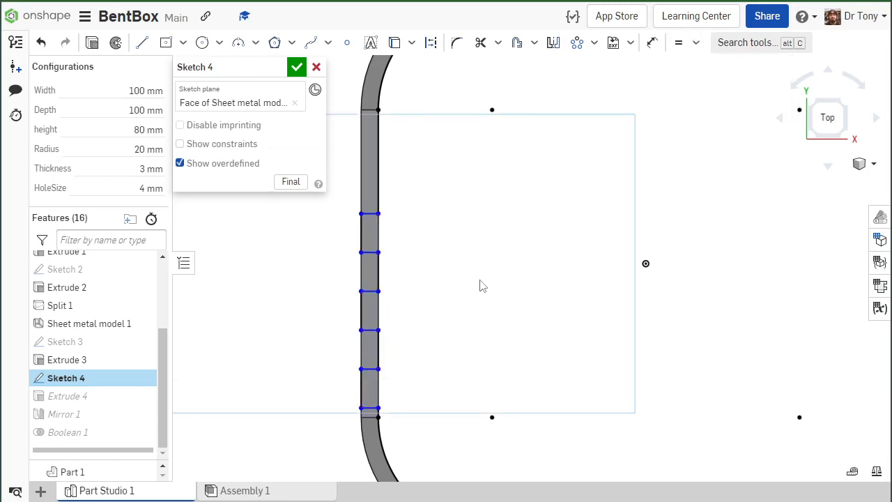
Shift the finger profile along the left wall and constrain the inner edge segments at its two ends to equal length.
{"action": "mouse_move", "coordinate": [362, 213]}
{"action": "left_mouse_down"}
{"action": "mouse_move", "coordinate": [362, 168]}
{"action": "mouse_move", "coordinate": [362, 224]}
{"action": "left_mouse_up"}
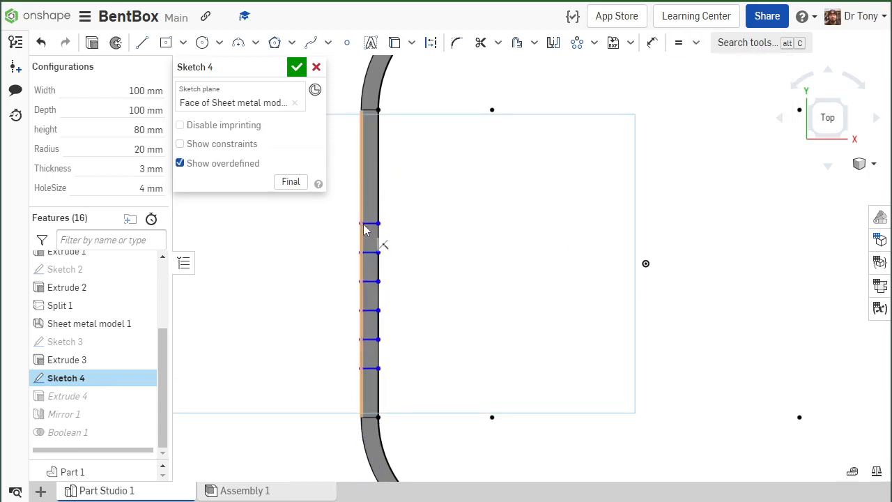
{"action": "left_click", "coordinate": [380, 389]}
{"action": "left_click", "coordinate": [377, 139]}
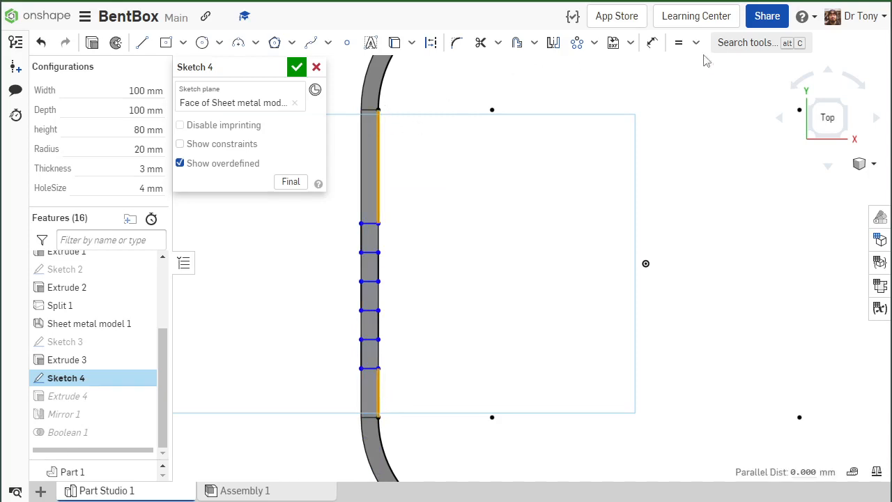
{"action": "left_click", "coordinate": [681, 49]}
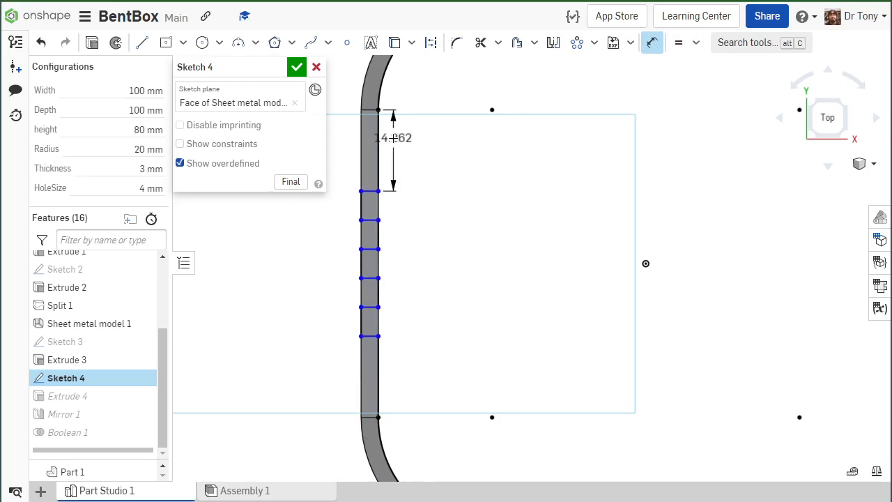
Dimension the gap between the left wall's upper corner and the first finger line as 1 mm.
{"action": "double_click", "coordinate": [393, 138]}
{"action": "type", "text": "14.26247"}
{"action": "key", "text": "Return"}
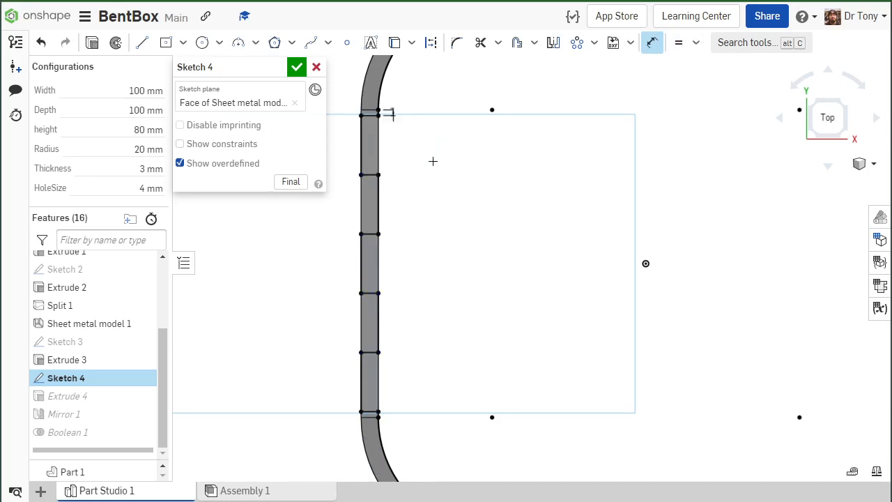
Circular-pattern the left wall's finger profile to 4 instances about the box centre and finish the sketch.
{"action": "scroll", "coordinate": [410, 146], "scroll_direction": "down", "scroll_amount": 5}
{"action": "scroll", "coordinate": [432, 140], "scroll_direction": "up", "scroll_amount": 8}
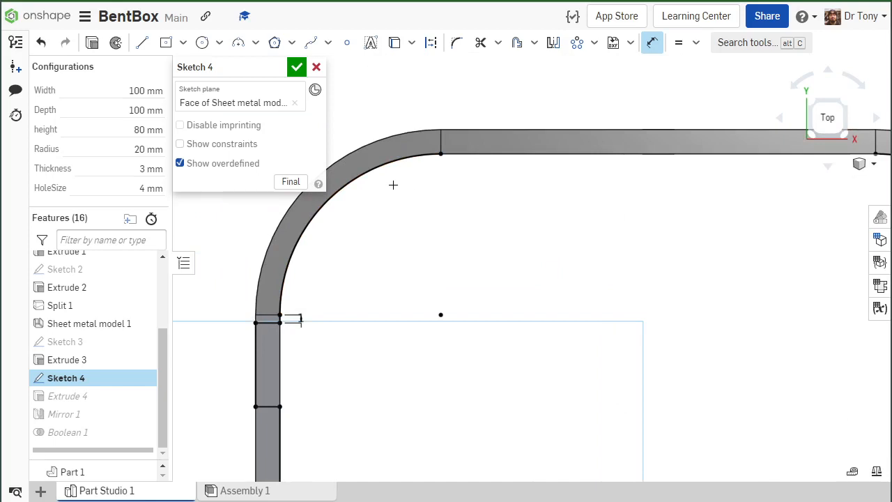
{"action": "scroll", "coordinate": [391, 185], "scroll_direction": "down", "scroll_amount": 5}
{"action": "left_click", "coordinate": [576, 45]}
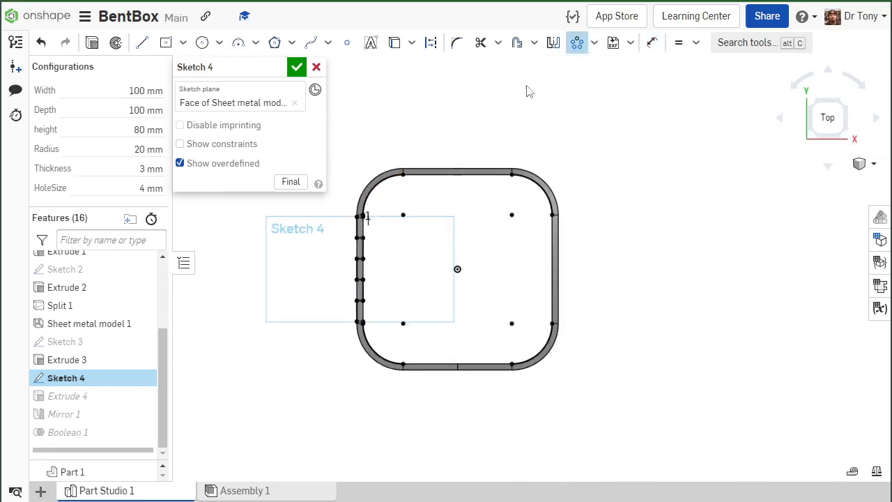
{"action": "scroll", "coordinate": [446, 172], "scroll_direction": "up", "scroll_amount": 3}
{"action": "scroll", "coordinate": [265, 238], "scroll_direction": "down", "scroll_amount": 2}
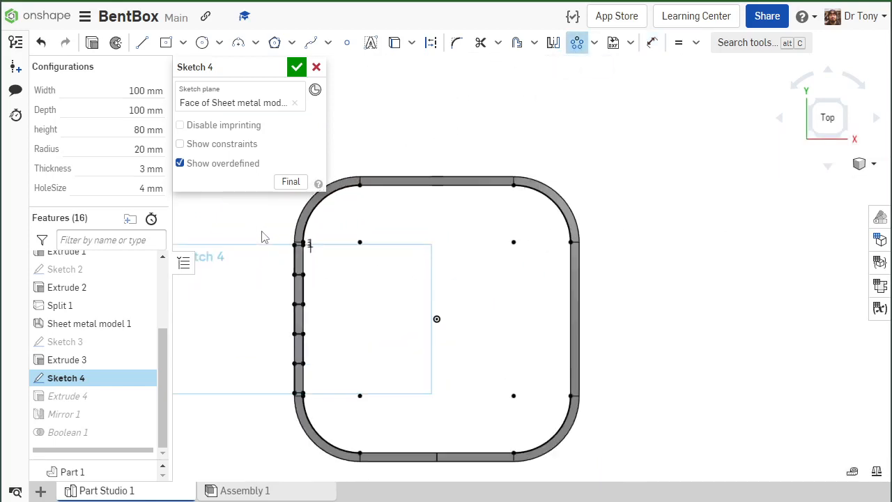
{"action": "left_click_drag", "start_coordinate": [261, 230], "coordinate": [358, 422]}
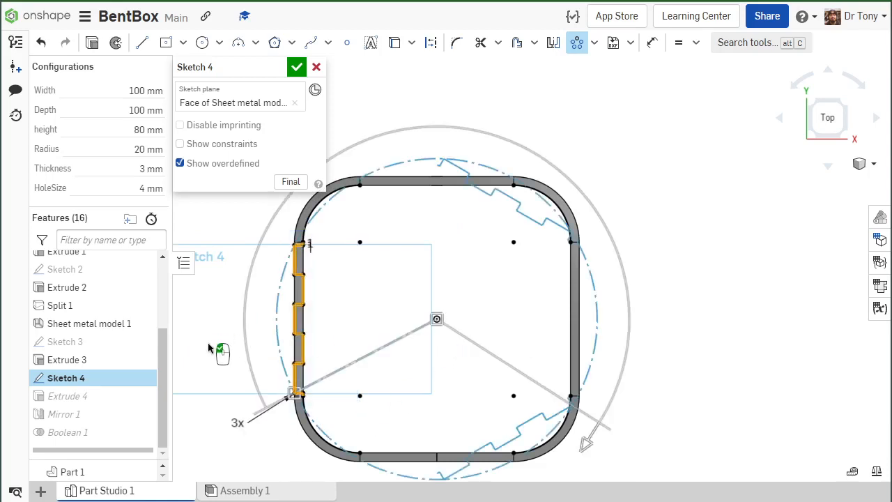
{"action": "left_click", "coordinate": [236, 426]}
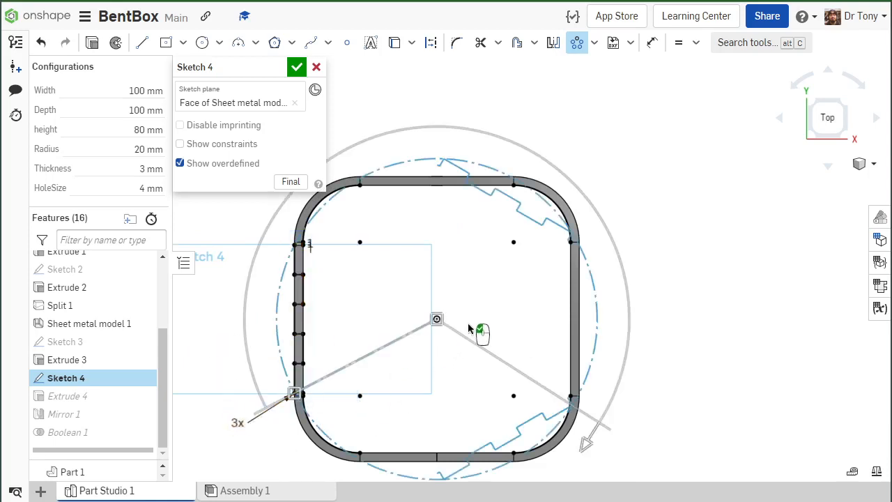
{"action": "double_click", "coordinate": [232, 418]}
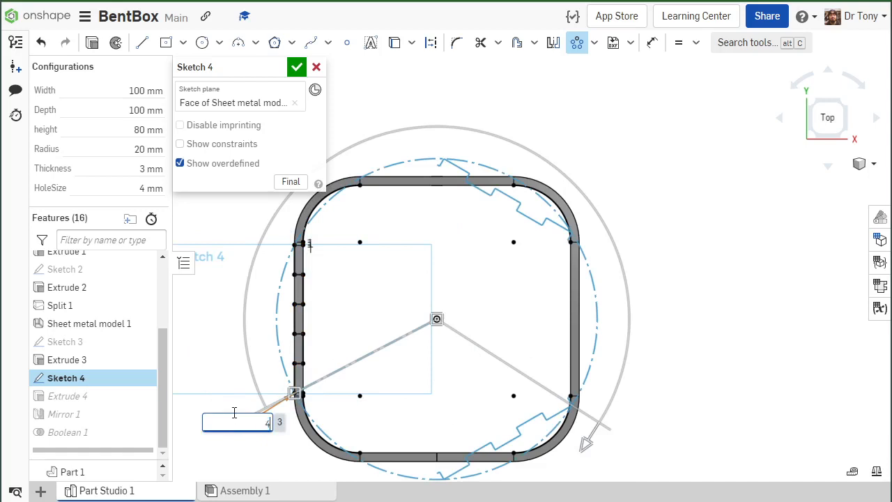
{"action": "key", "text": "Return"}
{"action": "left_click_drag", "start_coordinate": [437, 317], "coordinate": [436, 319]}
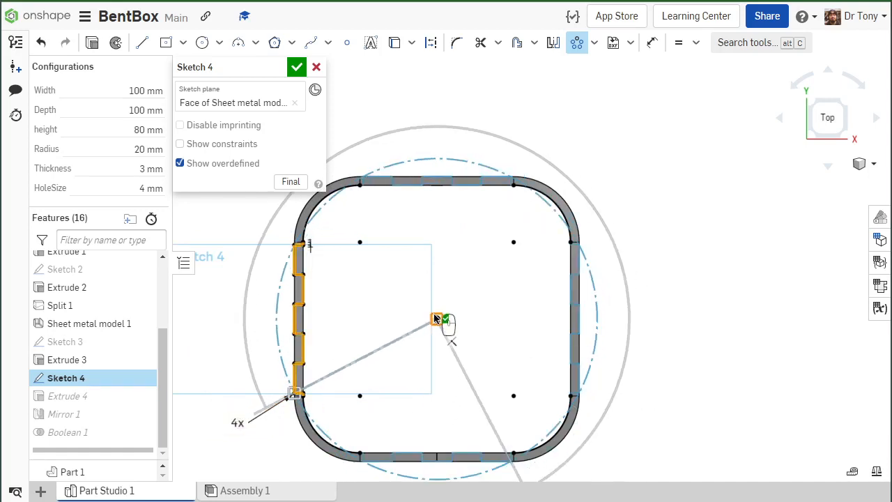
{"action": "scroll", "coordinate": [435, 313], "scroll_direction": "down", "scroll_amount": 3}
{"action": "scroll", "coordinate": [430, 360], "scroll_direction": "up", "scroll_amount": 4}
{"action": "left_click", "coordinate": [297, 66]}
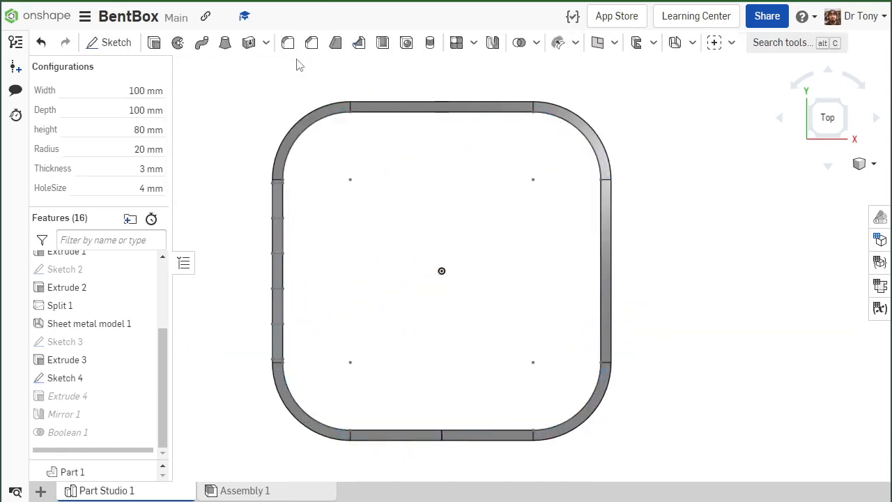
Edit Mirror 1 to replace its missing entity with the regenerated top panel, Part 2, and accept it.
{"action": "right_click_drag", "start_coordinate": [442, 347], "coordinate": [258, 379]}
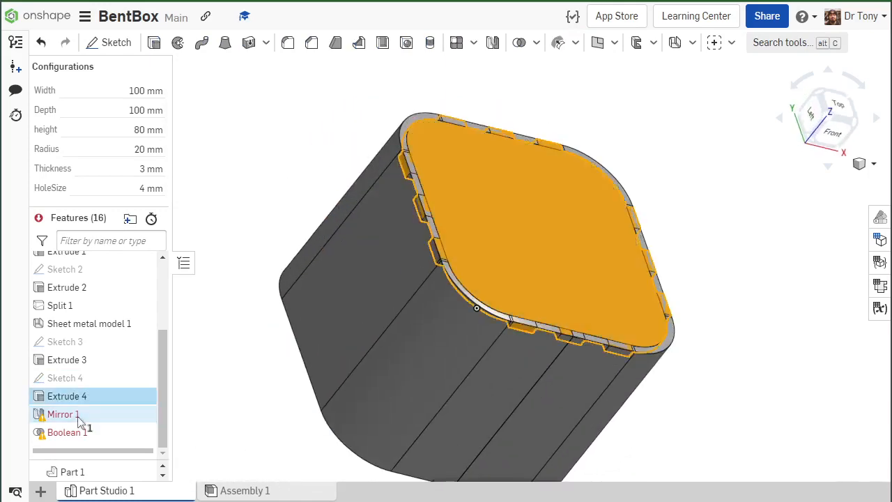
{"action": "double_click", "coordinate": [70, 416]}
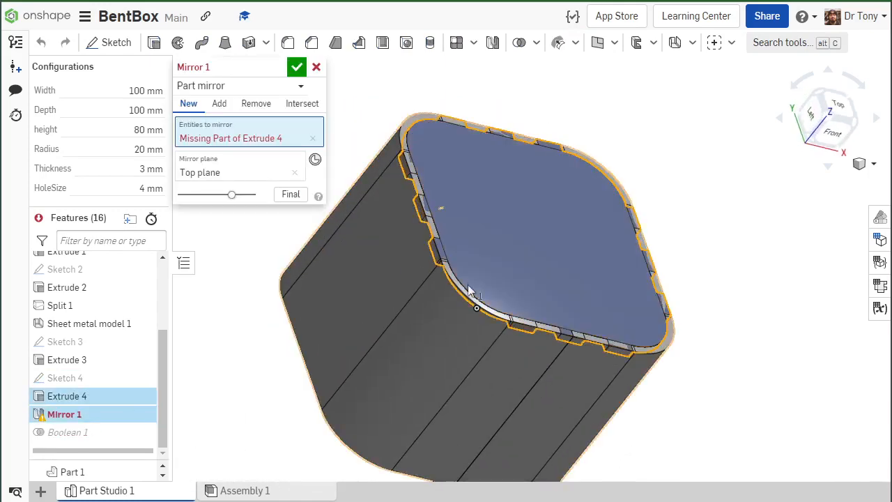
{"action": "left_click", "coordinate": [312, 138]}
{"action": "left_click", "coordinate": [507, 182]}
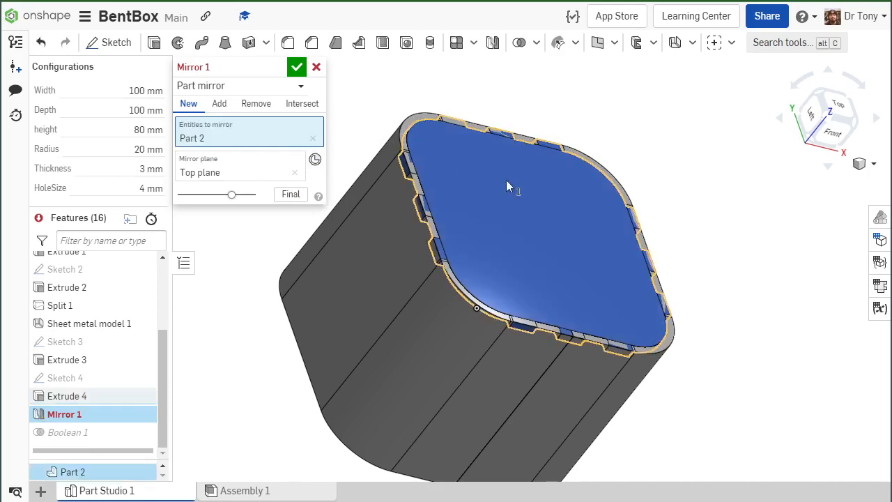
{"action": "left_click", "coordinate": [296, 67]}
Edit Boolean 1 to replace the missing subtract tools with the two end panels, Part 2 and Part 3, and accept it.
{"action": "double_click", "coordinate": [137, 430]}
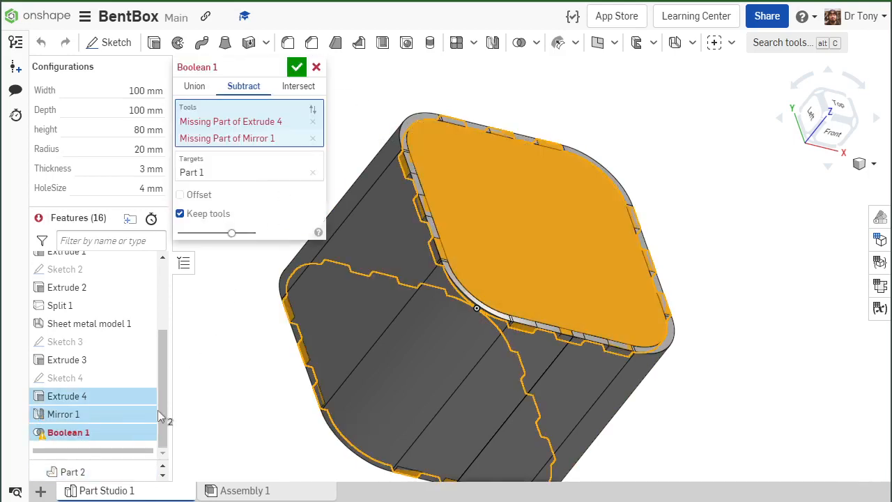
{"action": "left_click", "coordinate": [312, 122]}
{"action": "left_click", "coordinate": [312, 122]}
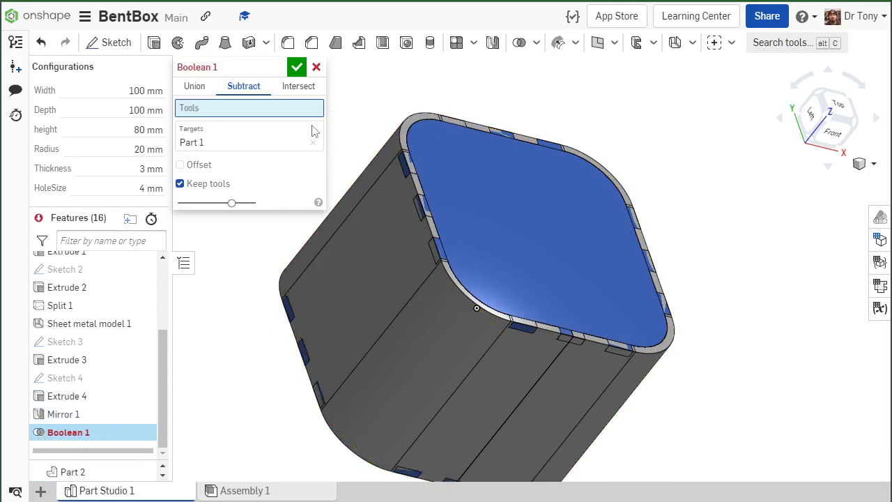
{"action": "left_click", "coordinate": [494, 219]}
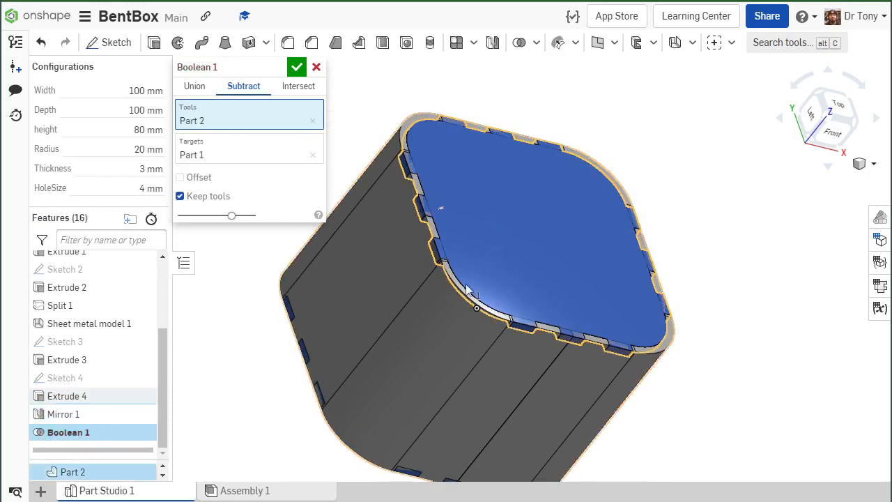
{"action": "right_click_drag", "start_coordinate": [330, 388], "coordinate": [363, 345]}
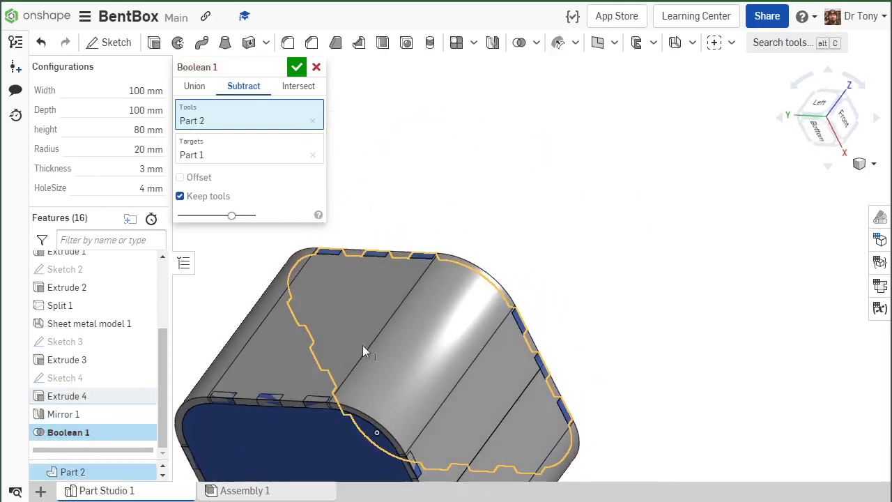
{"action": "left_click", "coordinate": [318, 465]}
{"action": "right_click_drag", "start_coordinate": [471, 306], "coordinate": [434, 340]}
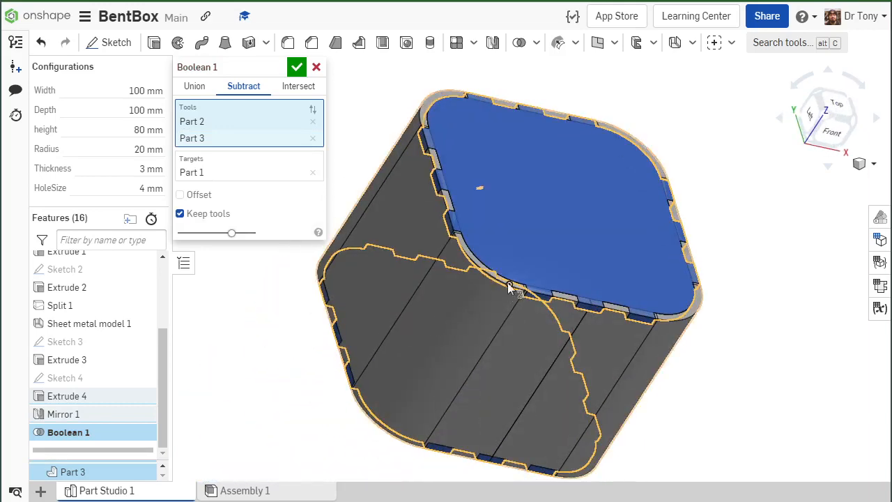
{"action": "scroll", "coordinate": [496, 223], "scroll_direction": "up", "scroll_amount": 6}
{"action": "scroll", "coordinate": [395, 251], "scroll_direction": "down", "scroll_amount": 5}
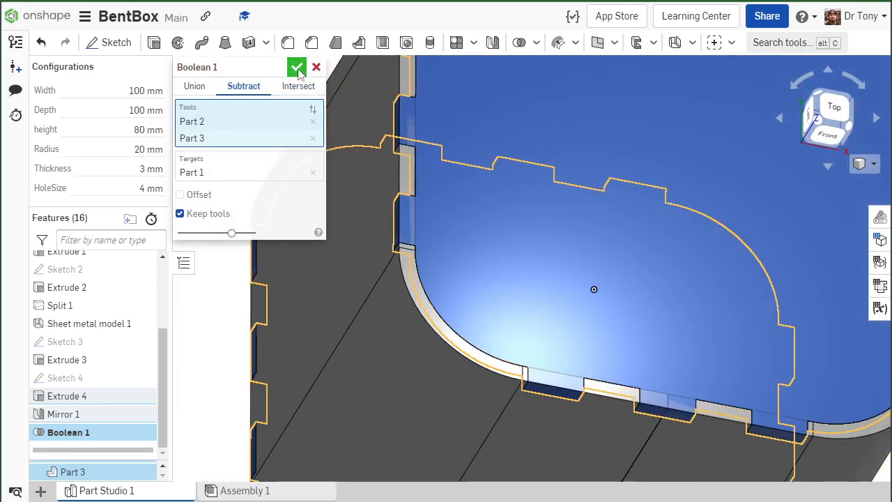
{"action": "left_click", "coordinate": [297, 67]}
Examine the finger joints and the small gaps at the rounded corners from several angles.
{"action": "scroll", "coordinate": [464, 213], "scroll_direction": "down", "scroll_amount": 8}
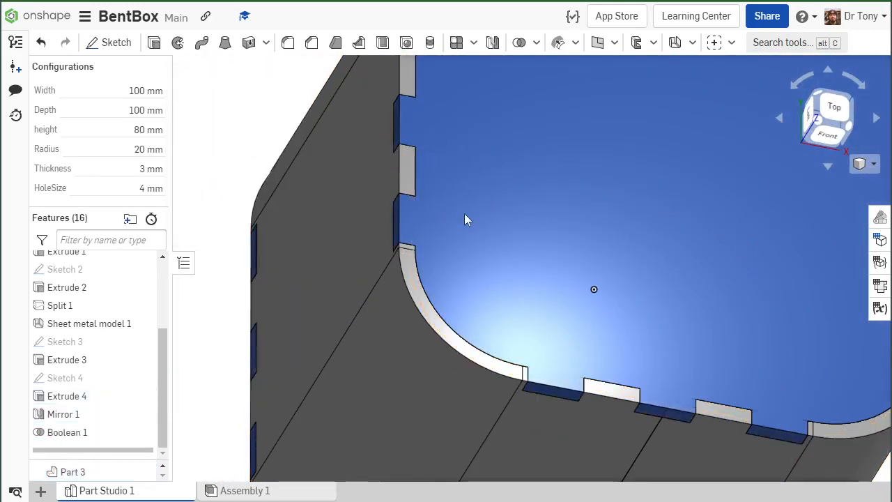
{"action": "right_click_drag", "start_coordinate": [424, 262], "coordinate": [489, 294]}
{"action": "scroll", "coordinate": [492, 296], "scroll_direction": "up", "scroll_amount": 5}
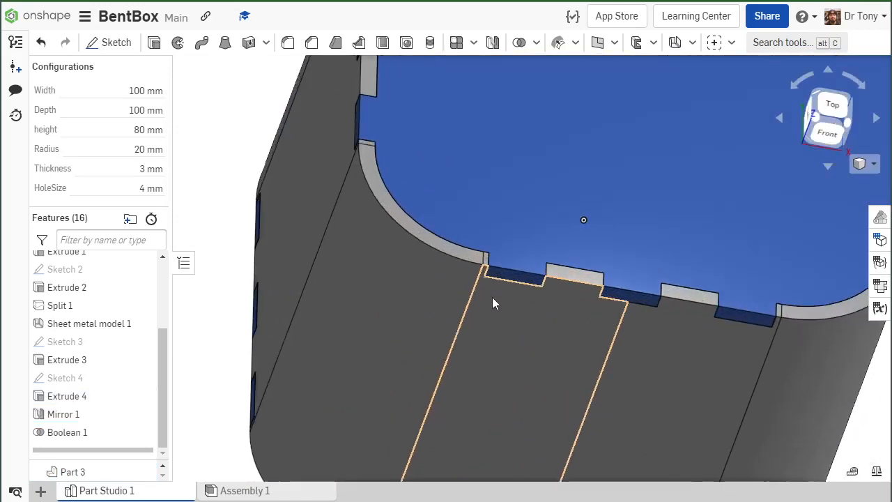
{"action": "scroll", "coordinate": [476, 247], "scroll_direction": "down", "scroll_amount": 7}
{"action": "mouse_move", "coordinate": [456, 246]}
{"action": "right_mouse_down"}
{"action": "mouse_move", "coordinate": [464, 276]}
{"action": "mouse_move", "coordinate": [464, 247]}
{"action": "right_mouse_up"}
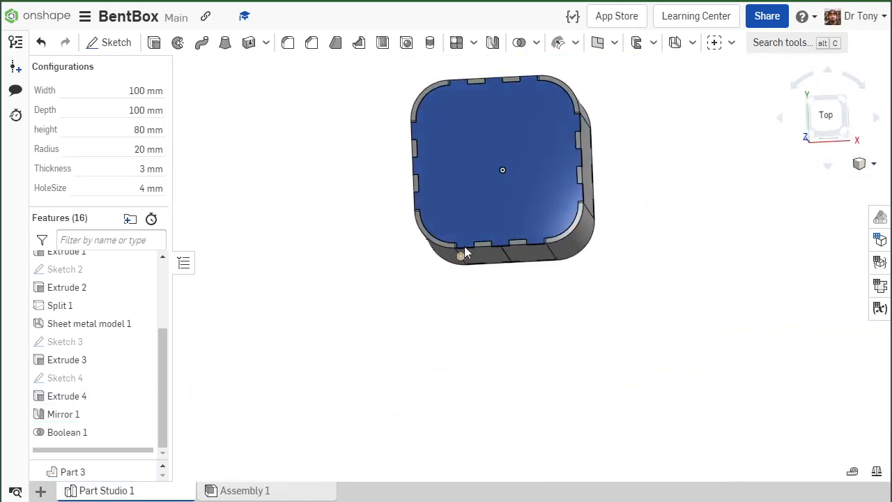
{"action": "scroll", "coordinate": [490, 163], "scroll_direction": "up", "scroll_amount": 4}
{"action": "right_click_drag", "start_coordinate": [488, 174], "coordinate": [701, 123]}
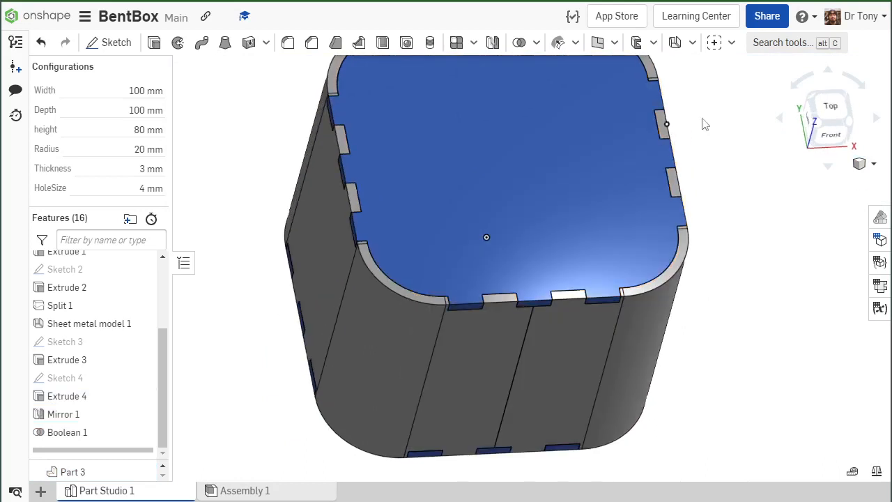
{"action": "scroll", "coordinate": [541, 248], "scroll_direction": "down", "scroll_amount": 4}
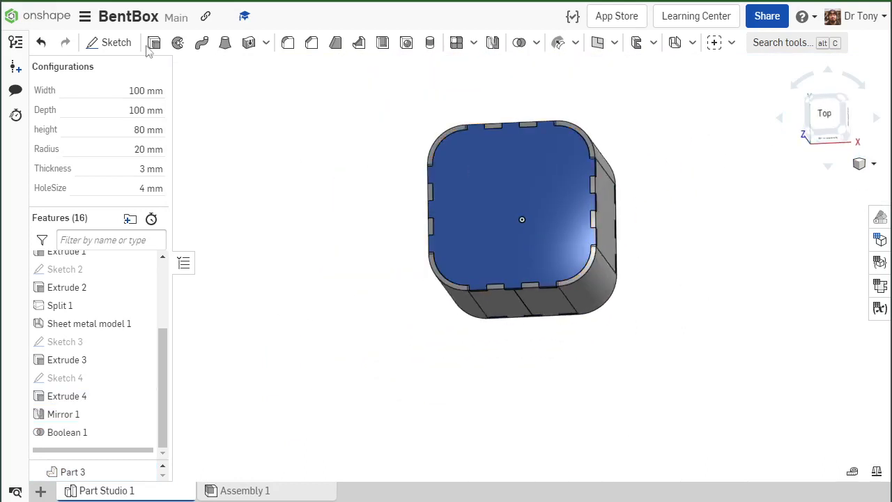
Start a new sketch on the top panel's outer face, viewed from the top.
{"action": "left_click", "coordinate": [98, 42]}
{"action": "left_click", "coordinate": [464, 197]}
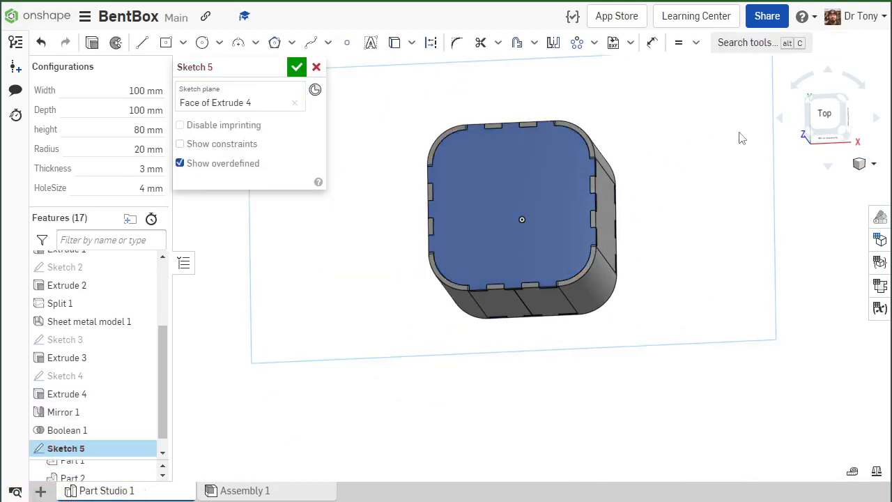
{"action": "left_click", "coordinate": [827, 116]}
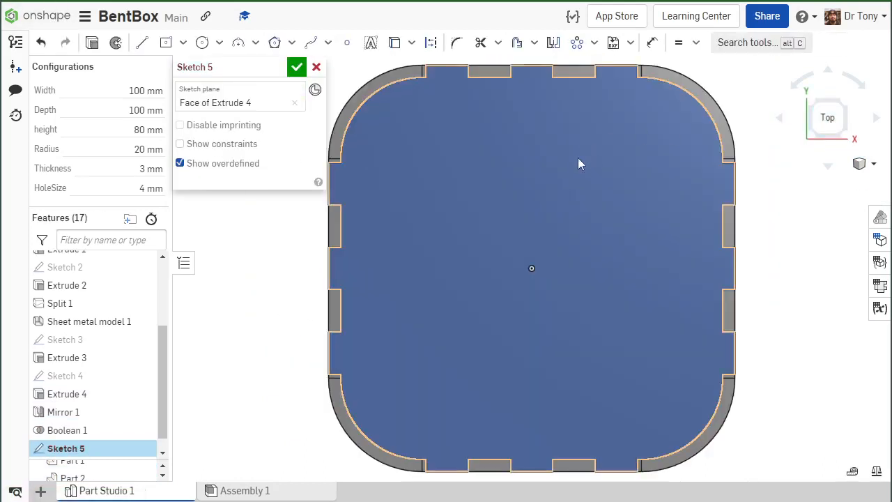
Draw a center point arc with a radius of about 13.8 mm inside the top panel's upper-left rounded corner.
{"action": "left_click", "coordinate": [244, 47]}
{"action": "left_click", "coordinate": [256, 43]}
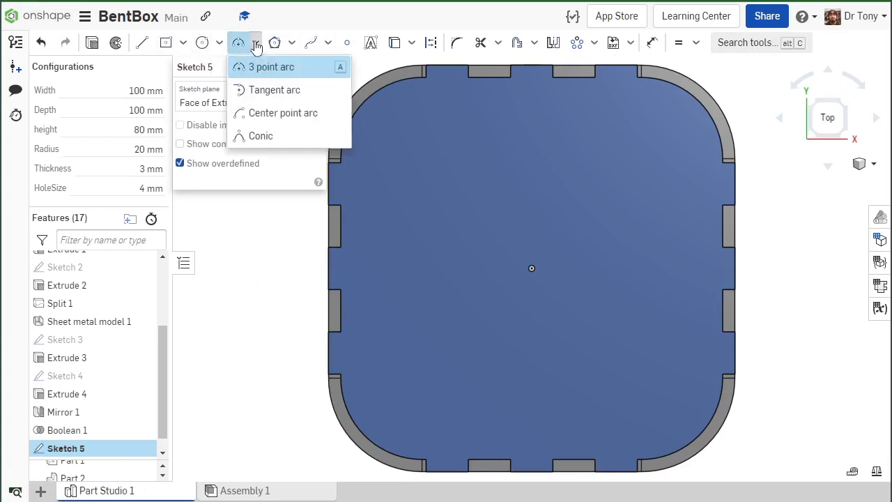
{"action": "left_click", "coordinate": [272, 91]}
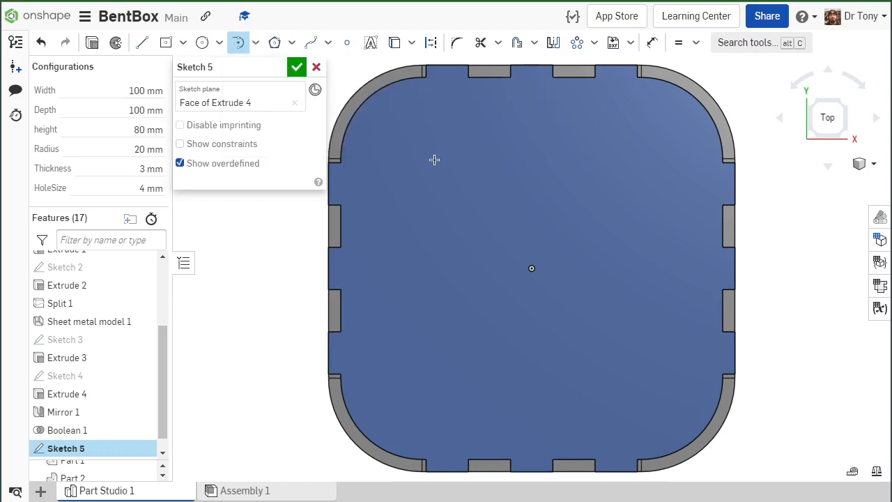
{"action": "left_click", "coordinate": [256, 43]}
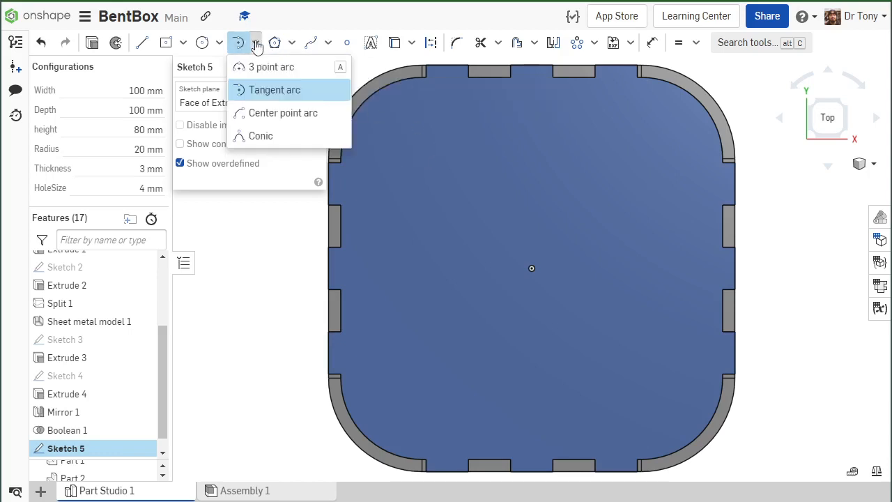
{"action": "left_click", "coordinate": [261, 113]}
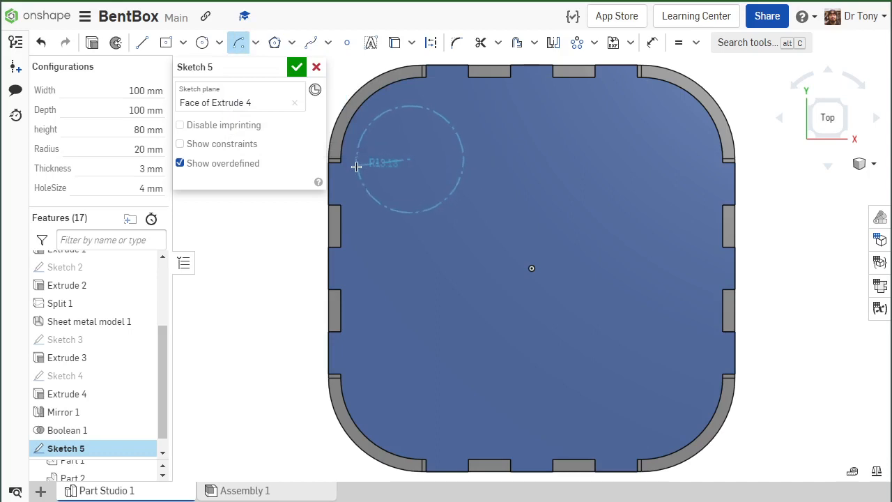
{"action": "left_click", "coordinate": [410, 104]}
{"action": "key", "text": "l"}
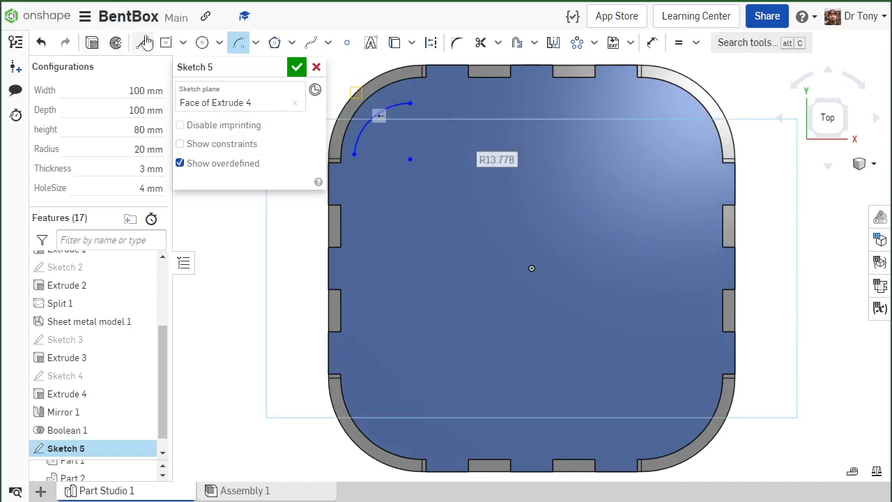
Draw a vertical line about 49 mm long downward from the corner arc's lower endpoint.
{"action": "left_click", "coordinate": [353, 155]}
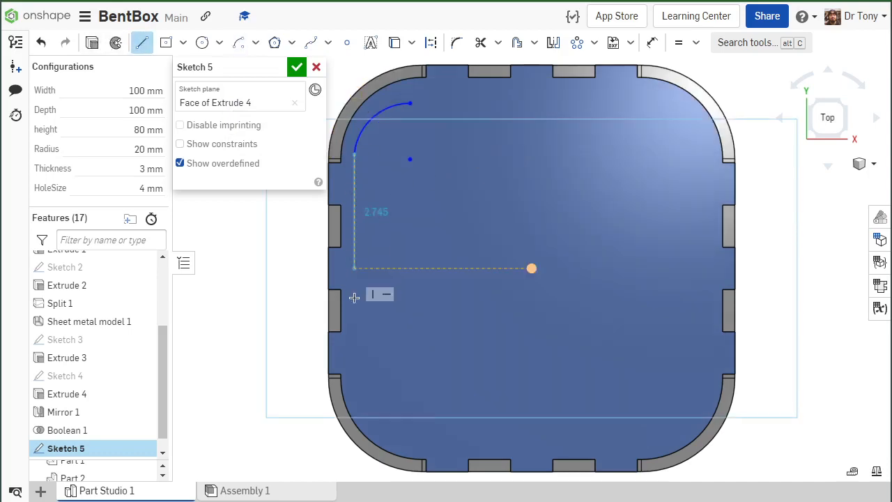
{"action": "left_click", "coordinate": [354, 353]}
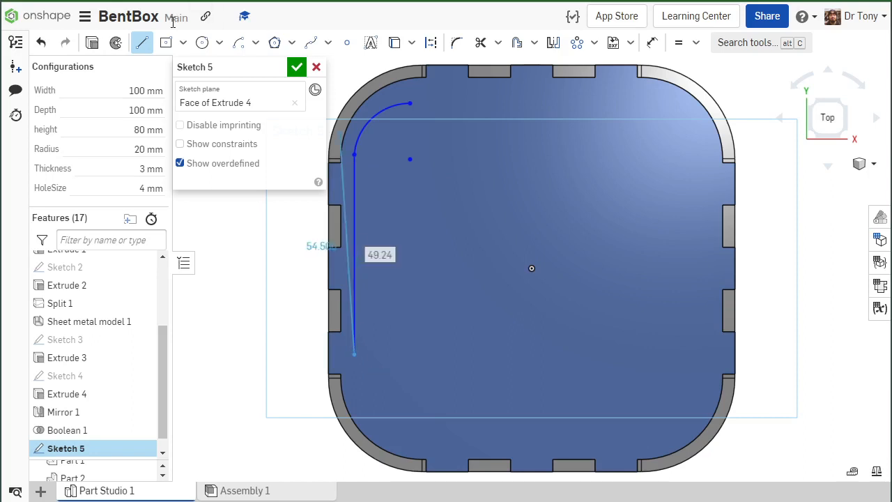
{"action": "left_click", "coordinate": [141, 46]}
Make the sketched corner arc concentric with the box's rounded inner corner edge.
{"action": "scroll", "coordinate": [361, 146], "scroll_direction": "up", "scroll_amount": 2}
{"action": "left_click", "coordinate": [358, 141]}
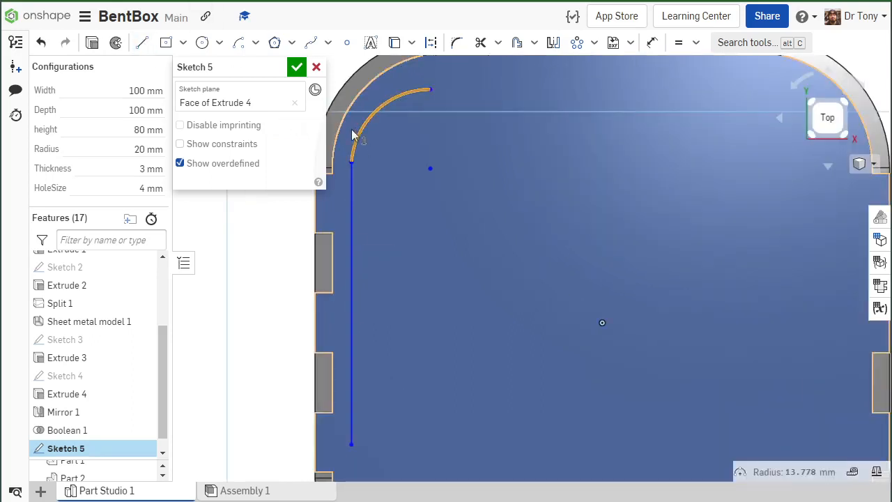
{"action": "left_click", "coordinate": [344, 132]}
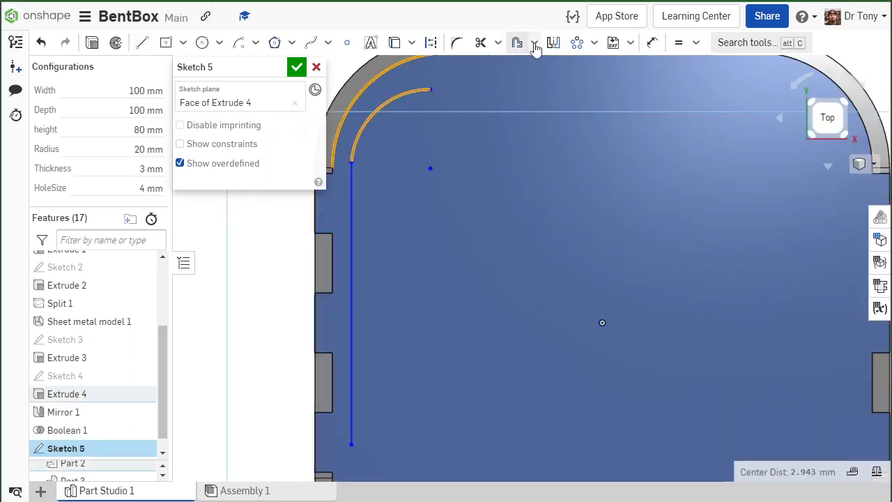
{"action": "left_click", "coordinate": [696, 43]}
{"action": "left_click", "coordinate": [704, 90]}
{"action": "scroll", "coordinate": [417, 97], "scroll_direction": "down", "scroll_amount": 5}
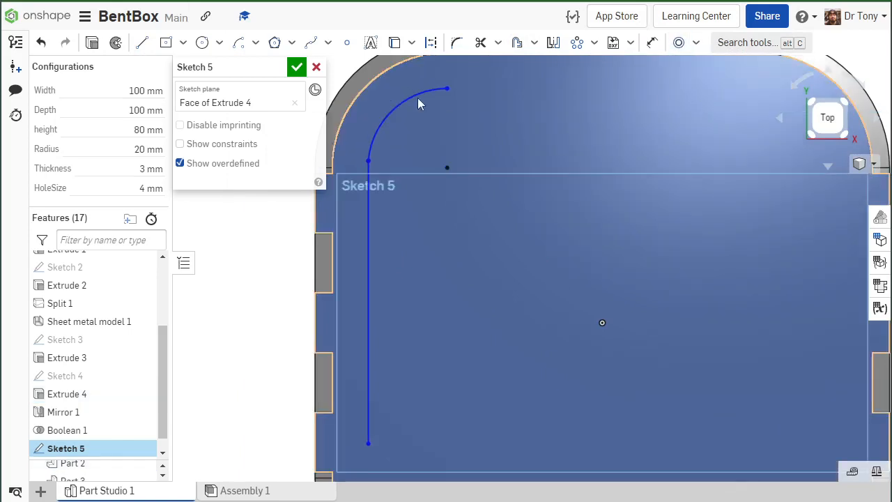
Constrain the arc's lower endpoint horizontal with the arc's centre point.
{"action": "scroll", "coordinate": [376, 123], "scroll_direction": "up", "scroll_amount": 2}
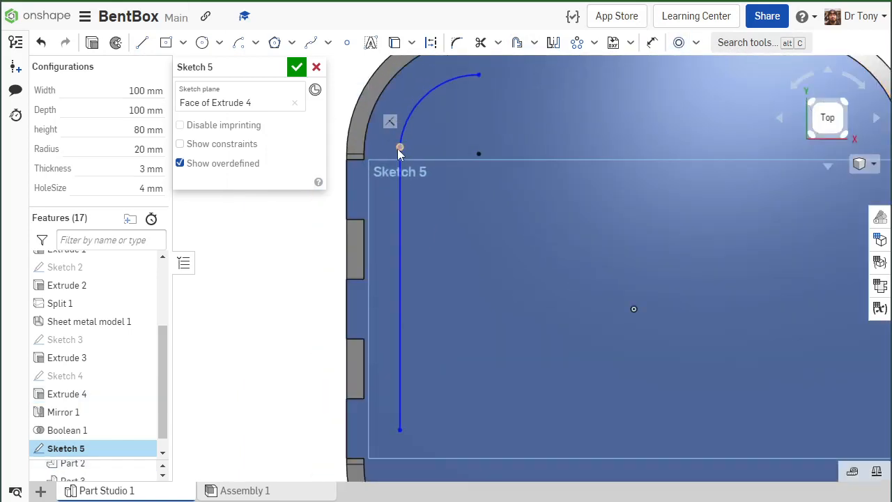
{"action": "left_click", "coordinate": [399, 148]}
{"action": "left_click", "coordinate": [478, 154]}
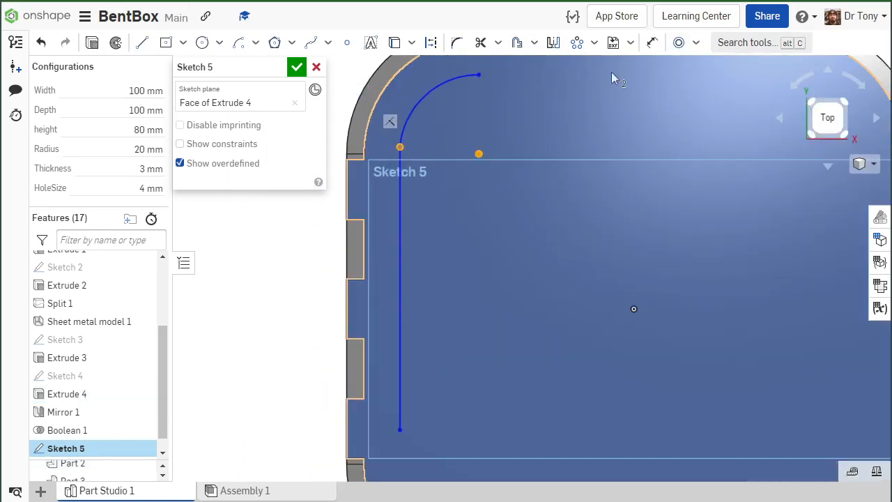
{"action": "left_click", "coordinate": [696, 44]}
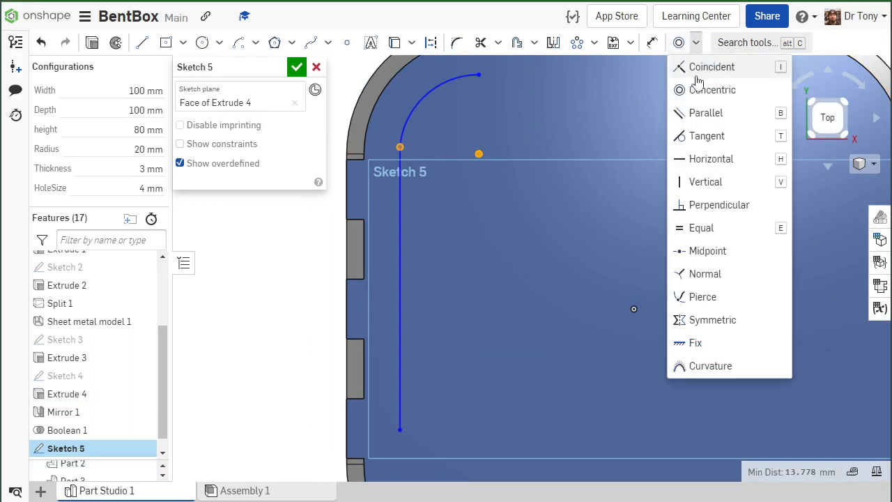
{"action": "left_click", "coordinate": [725, 166]}
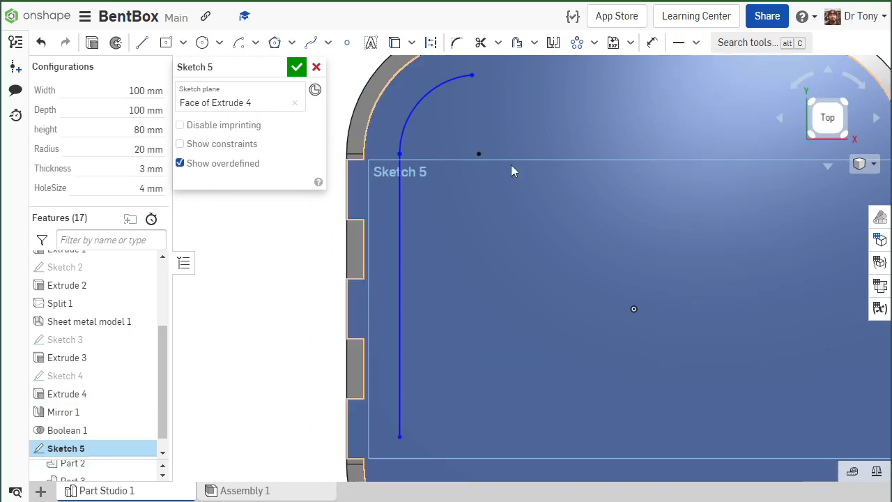
Constrain the arc's upper endpoint vertical with the arc's centre point.
{"action": "left_click", "coordinate": [471, 76]}
{"action": "left_click", "coordinate": [695, 43]}
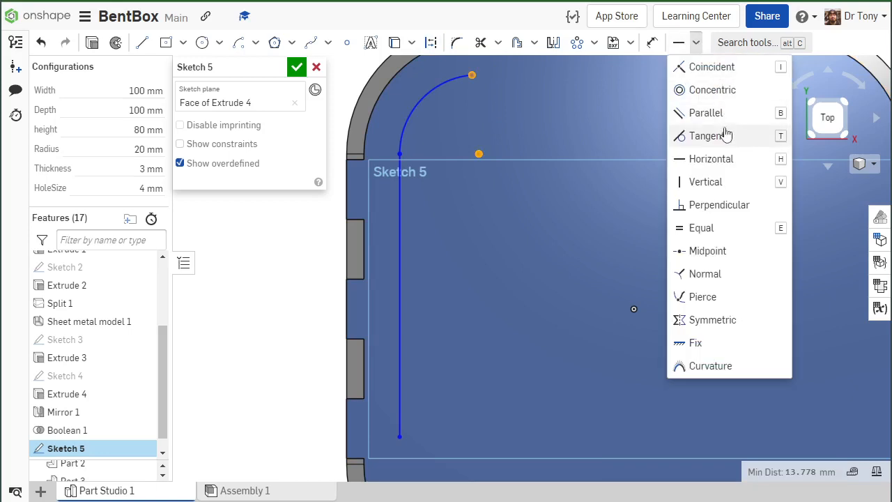
{"action": "left_click", "coordinate": [720, 183]}
{"action": "scroll", "coordinate": [468, 174], "scroll_direction": "down", "scroll_amount": 3}
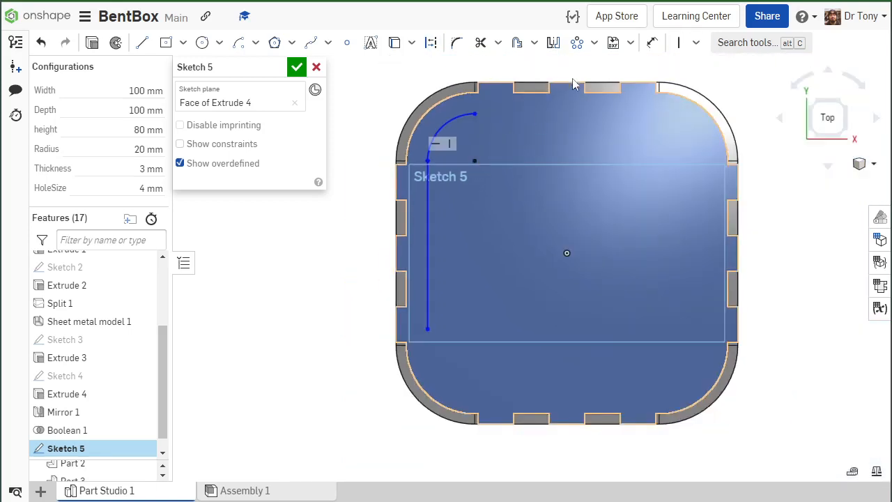
Create a circular sketch pattern of the arc and line with 4 instances around the origin.
{"action": "mouse_move", "coordinate": [376, 87]}
{"action": "left_mouse_down"}
{"action": "mouse_move", "coordinate": [467, 322]}
{"action": "mouse_move", "coordinate": [492, 345]}
{"action": "left_mouse_up"}
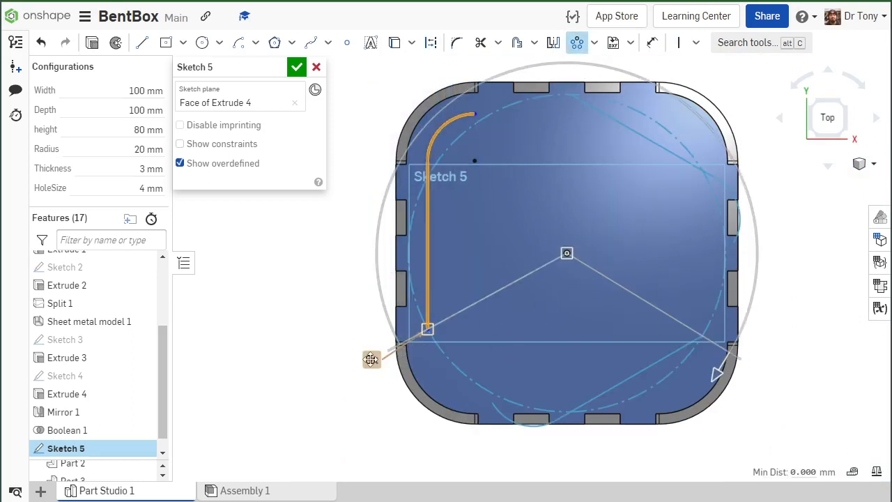
{"action": "left_click", "coordinate": [371, 359]}
{"action": "key", "text": "Return"}
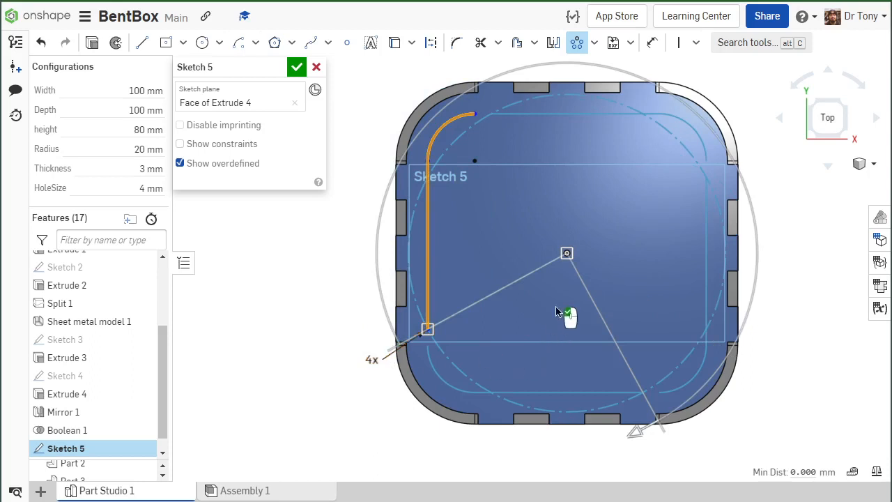
{"action": "mouse_move", "coordinate": [561, 260]}
{"action": "left_mouse_down"}
{"action": "mouse_move", "coordinate": [534, 276]}
{"action": "mouse_move", "coordinate": [566, 253]}
{"action": "left_mouse_up"}
{"action": "left_click", "coordinate": [261, 309]}
Make the vertical line's lower endpoint coincident with the adjacent patterned arc's endpoint to close the profile.
{"action": "scroll", "coordinate": [446, 313], "scroll_direction": "up", "scroll_amount": 6}
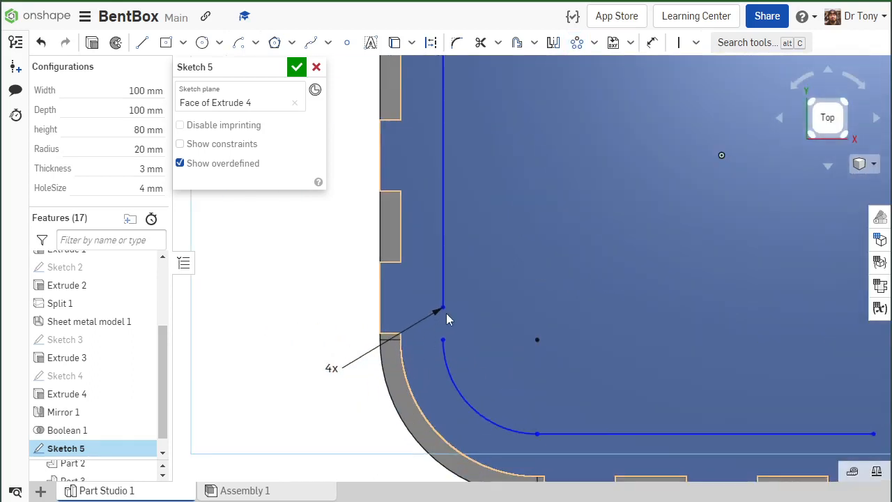
{"action": "left_click", "coordinate": [443, 308]}
{"action": "left_click", "coordinate": [443, 339]}
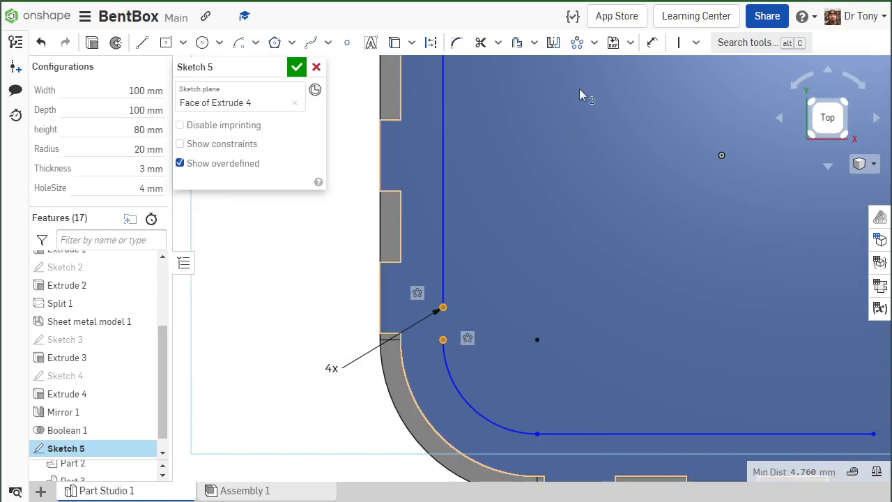
{"action": "left_click", "coordinate": [698, 43]}
{"action": "left_click", "coordinate": [697, 69]}
{"action": "scroll", "coordinate": [350, 316], "scroll_direction": "down", "scroll_amount": 5}
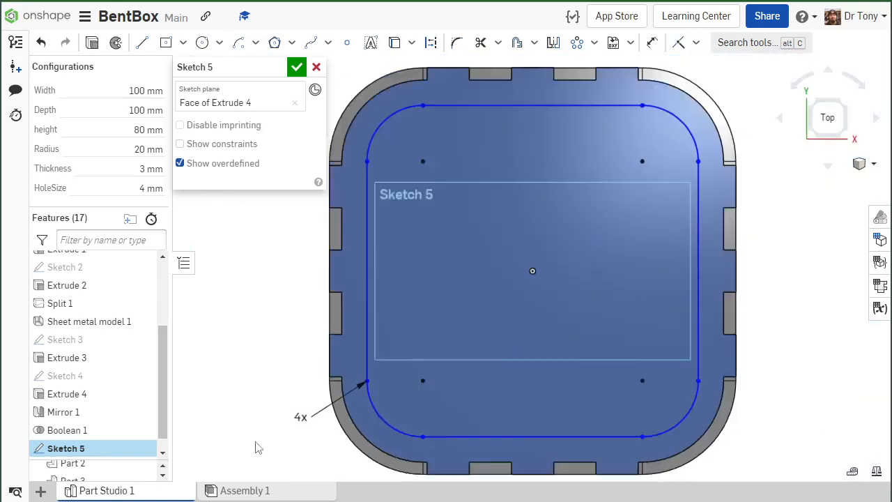
Dimension the offset between the sketched corner arc and the inner corner edge to 6 mm, driven by the #Thickness variable.
{"action": "scroll", "coordinate": [381, 268], "scroll_direction": "up", "scroll_amount": 5}
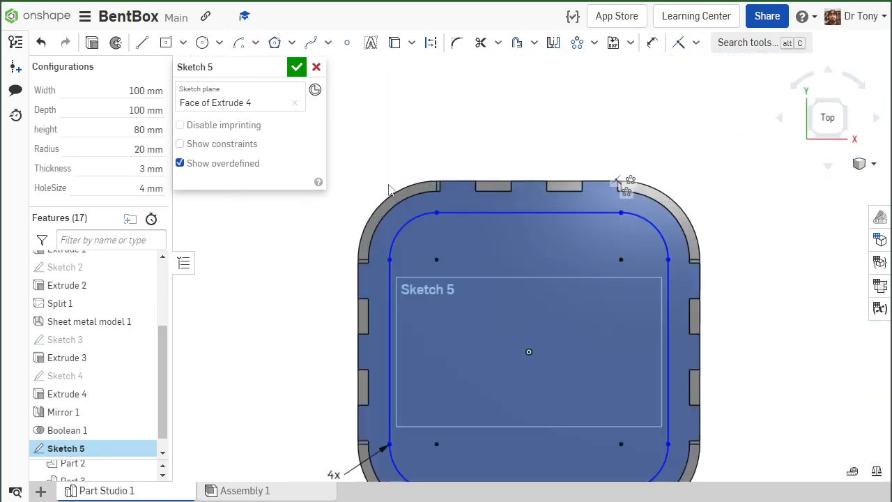
{"action": "left_click", "coordinate": [651, 43]}
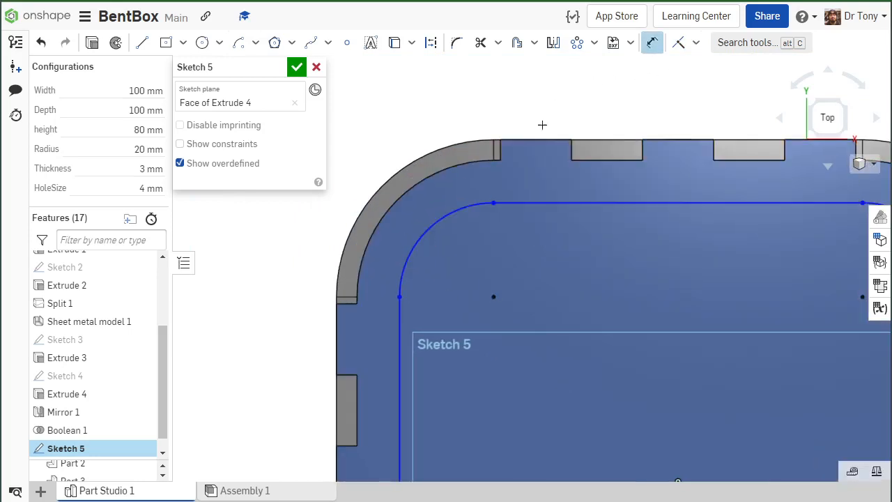
{"action": "left_click", "coordinate": [427, 234]}
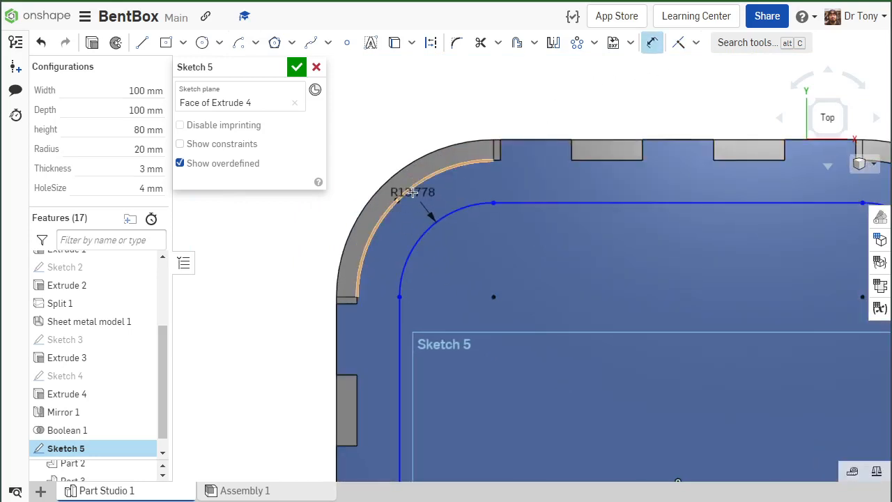
{"action": "left_click", "coordinate": [407, 190]}
{"action": "left_click", "coordinate": [399, 102]}
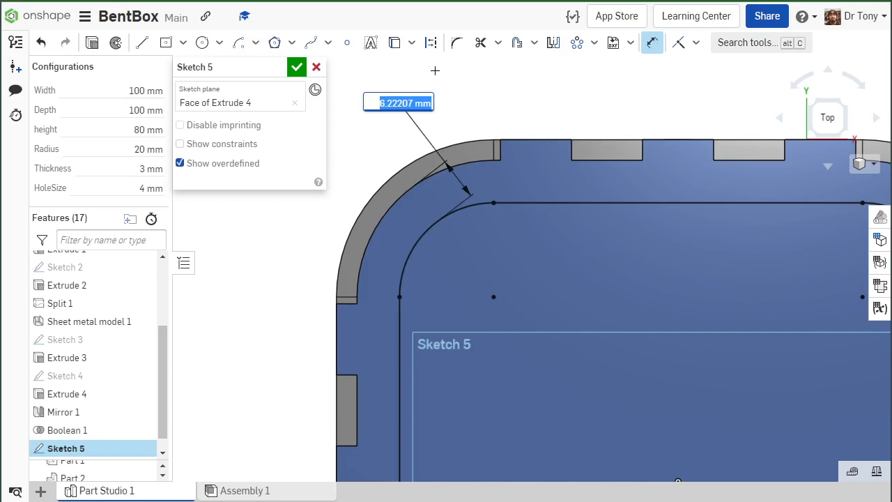
{"action": "type", "text": "th"}
{"action": "key", "text": "Return"}
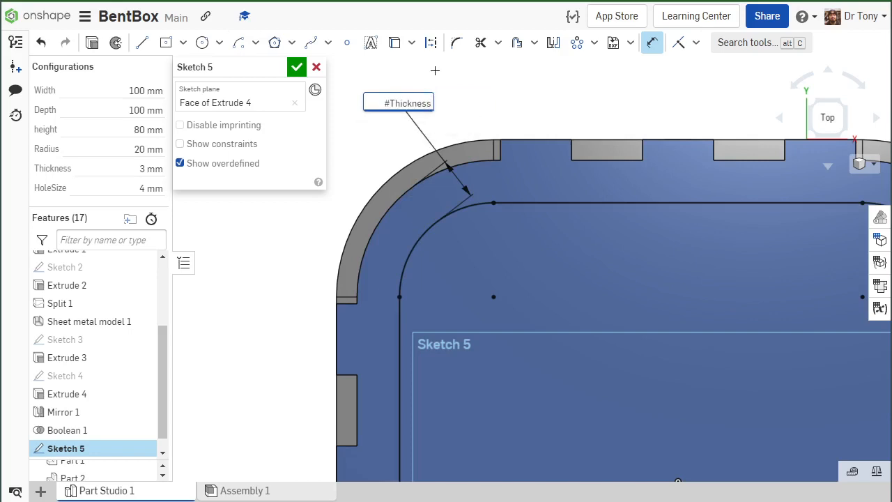
{"action": "key", "text": "Return"}
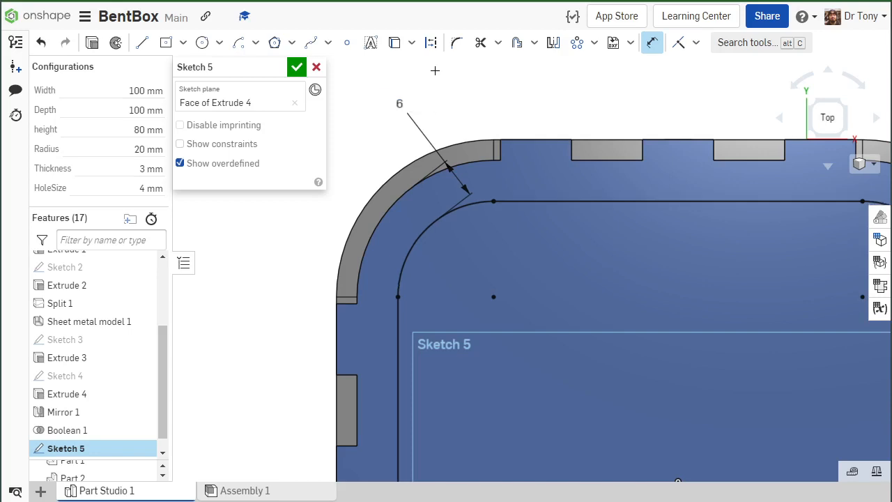
Extrude the rounded-square region of Sketch 5 as a blind 25 mm removal from Part 2.
{"action": "scroll", "coordinate": [471, 85], "scroll_direction": "down", "scroll_amount": 3}
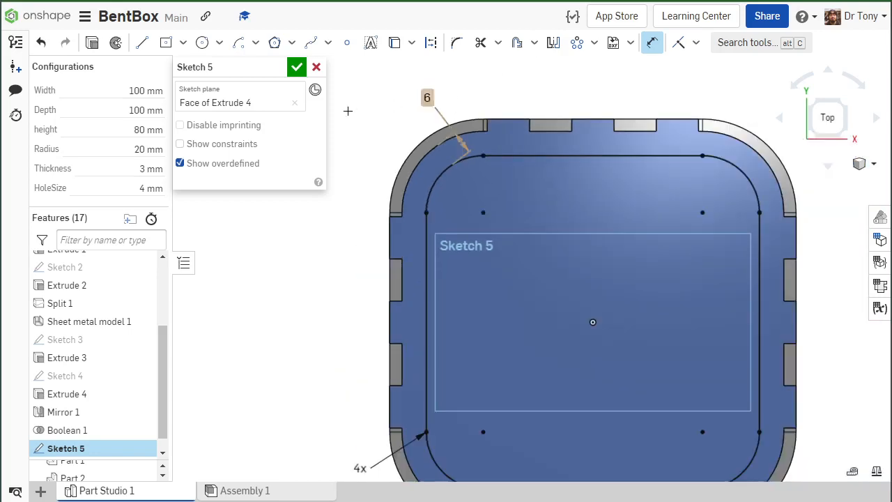
{"action": "left_click", "coordinate": [91, 43]}
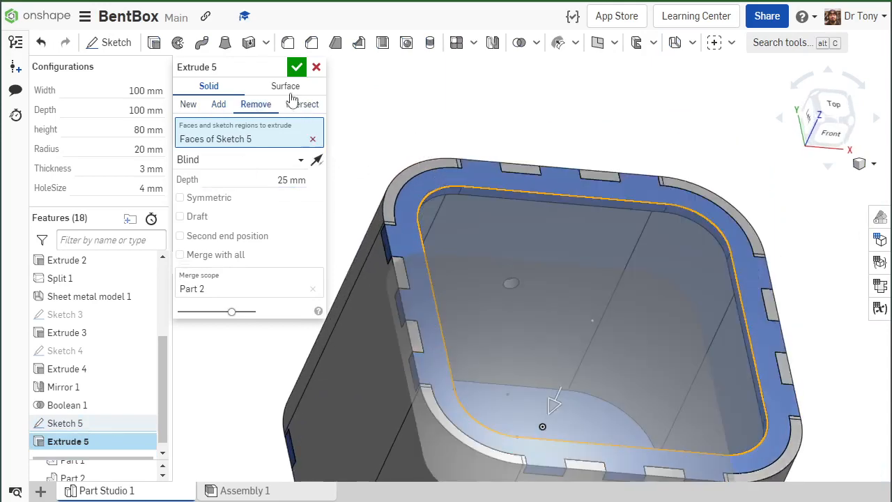
{"action": "left_click", "coordinate": [296, 67]}
Examine the box with its cut top opening, including the small round hole in the back wall.
{"action": "scroll", "coordinate": [480, 170], "scroll_direction": "down", "scroll_amount": 3}
{"action": "right_click_drag", "start_coordinate": [472, 177], "coordinate": [400, 225]}
{"action": "scroll", "coordinate": [486, 235], "scroll_direction": "up", "scroll_amount": 4}
{"action": "right_click_drag", "start_coordinate": [494, 256], "coordinate": [494, 292]}
{"action": "scroll", "coordinate": [477, 250], "scroll_direction": "up", "scroll_amount": 4}
{"action": "scroll", "coordinate": [479, 256], "scroll_direction": "down", "scroll_amount": 8}
{"action": "scroll", "coordinate": [484, 243], "scroll_direction": "up", "scroll_amount": 8}
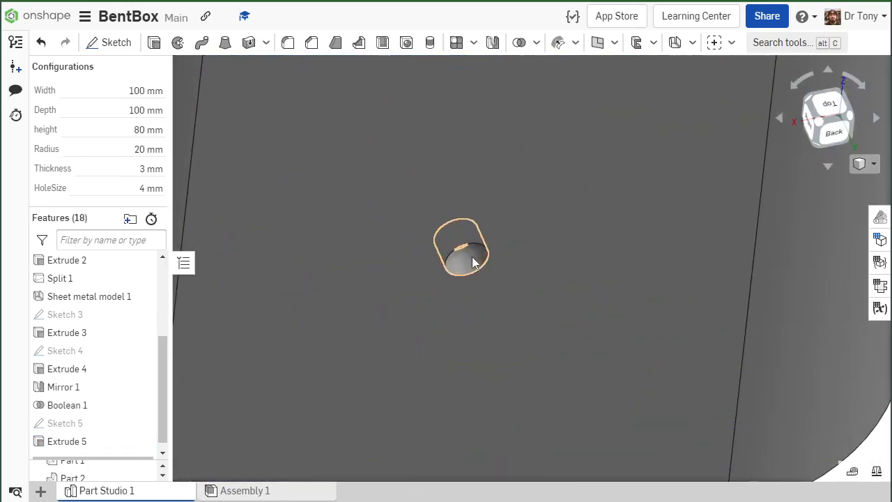
{"action": "right_click_drag", "start_coordinate": [471, 259], "coordinate": [451, 223]}
{"action": "scroll", "coordinate": [450, 223], "scroll_direction": "down", "scroll_amount": 8}
{"action": "scroll", "coordinate": [453, 247], "scroll_direction": "up", "scroll_amount": 4}
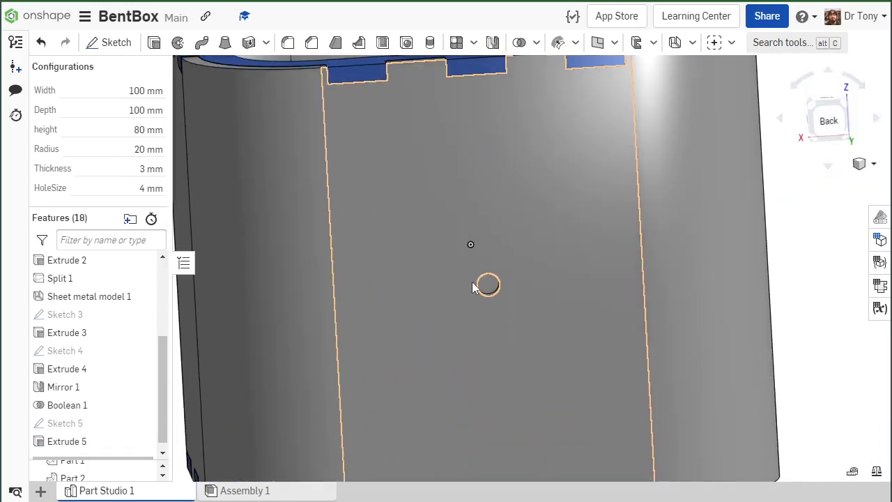
{"action": "scroll", "coordinate": [480, 295], "scroll_direction": "down", "scroll_amount": 4}
{"action": "right_click_drag", "start_coordinate": [481, 295], "coordinate": [531, 356]}
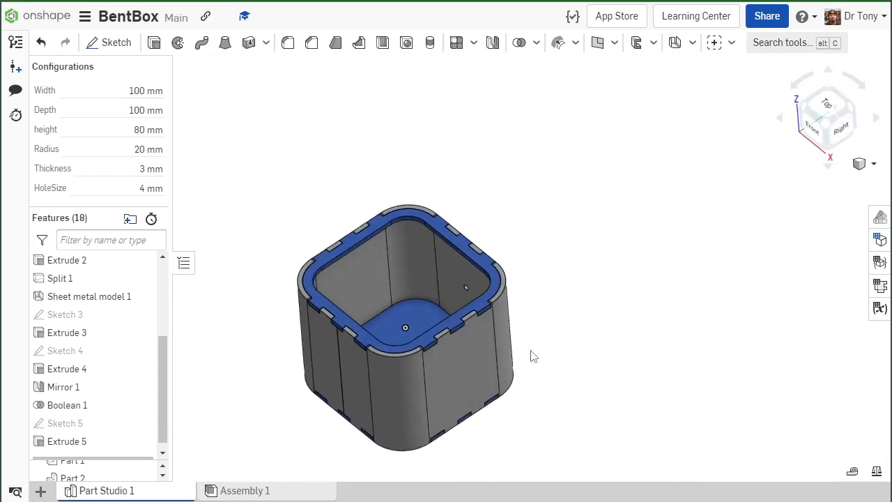
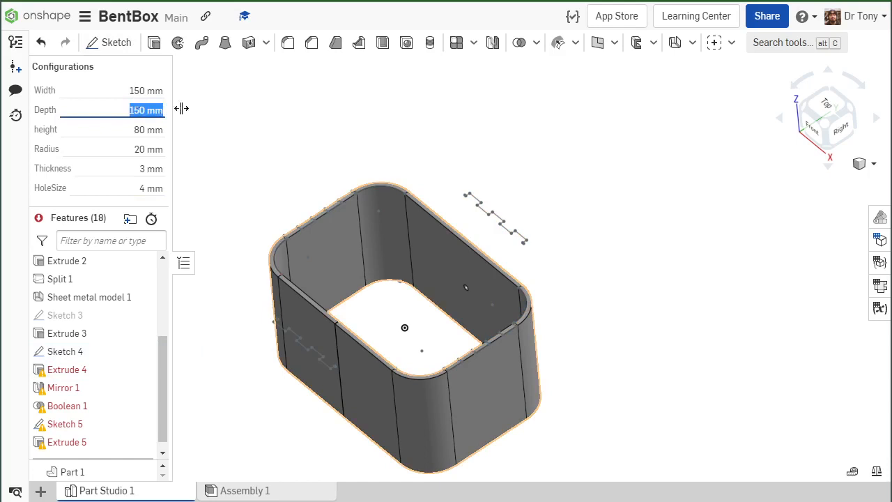
Set the box configuration's Width and Depth to 150 mm.
{"action": "key", "text": "Return"}
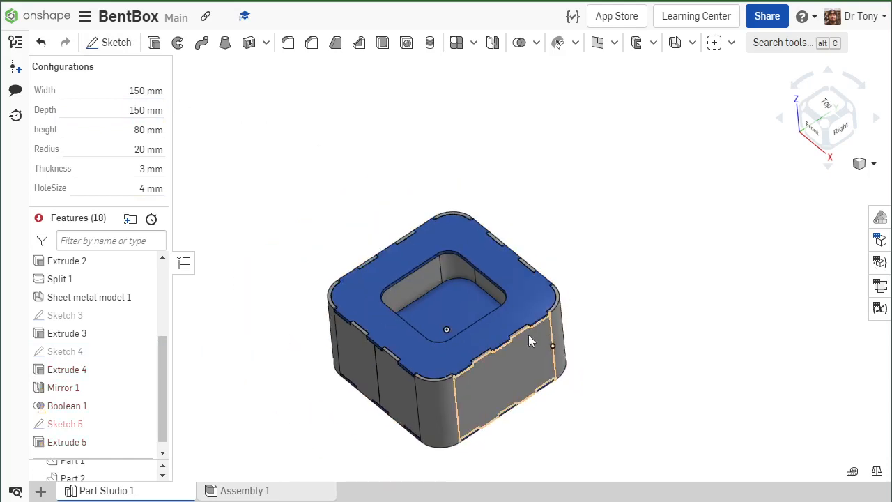
{"action": "right_click_drag", "start_coordinate": [528, 340], "coordinate": [330, 324]}
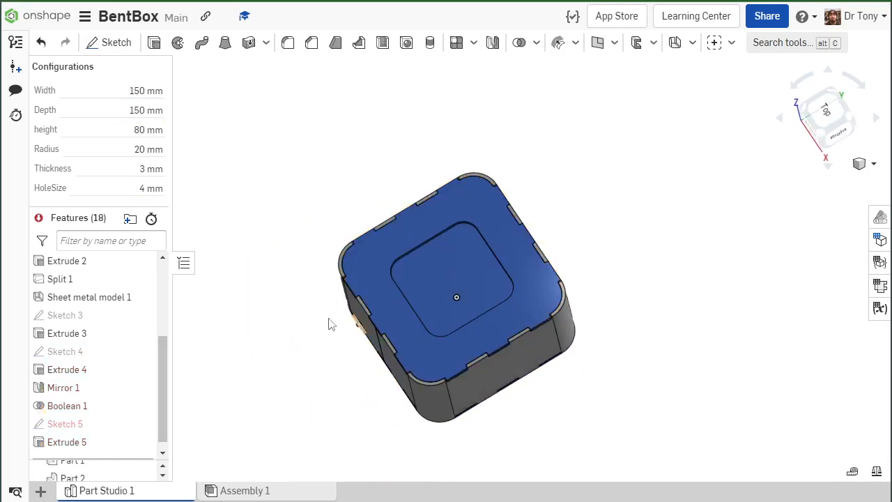
Open Sketch 5 for editing and examine its constraints and the corner offset dimension.
{"action": "double_click", "coordinate": [98, 422]}
{"action": "scroll", "coordinate": [592, 340], "scroll_direction": "down", "scroll_amount": 3}
{"action": "scroll", "coordinate": [519, 265], "scroll_direction": "up", "scroll_amount": 3}
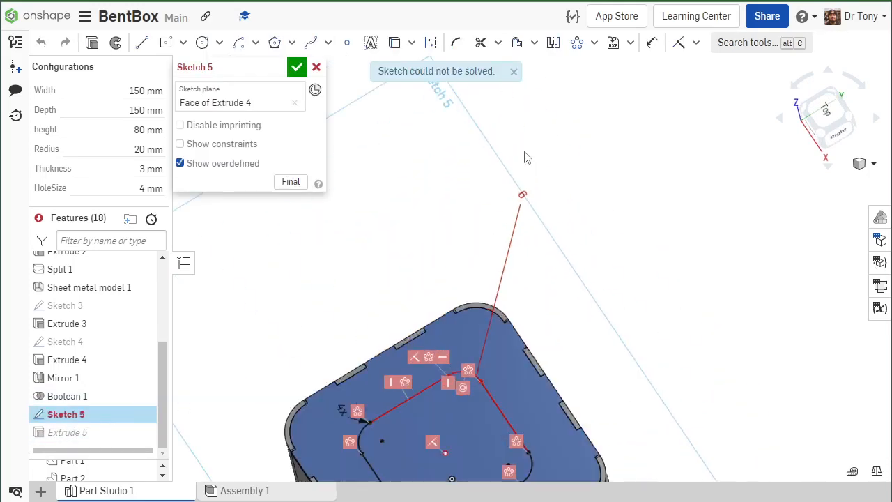
{"action": "scroll", "coordinate": [515, 347], "scroll_direction": "down", "scroll_amount": 3}
{"action": "scroll", "coordinate": [481, 209], "scroll_direction": "up", "scroll_amount": 6}
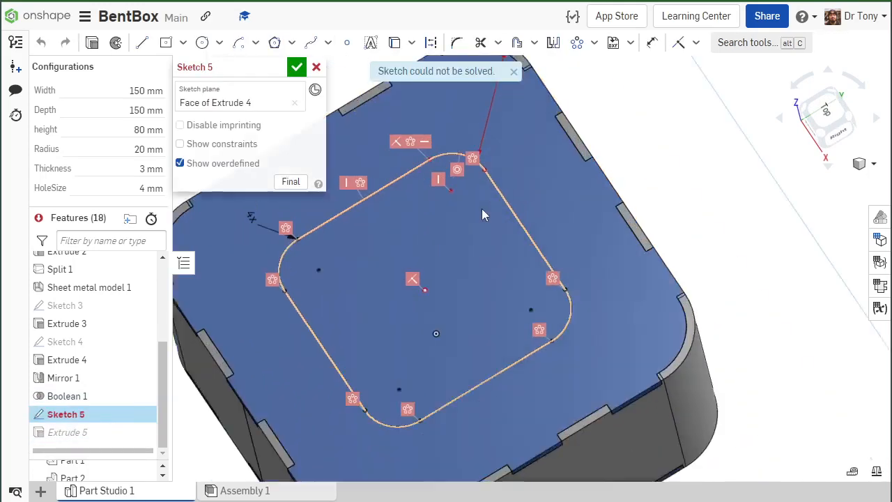
{"action": "scroll", "coordinate": [467, 103], "scroll_direction": "down", "scroll_amount": 4}
{"action": "scroll", "coordinate": [468, 103], "scroll_direction": "up", "scroll_amount": 8}
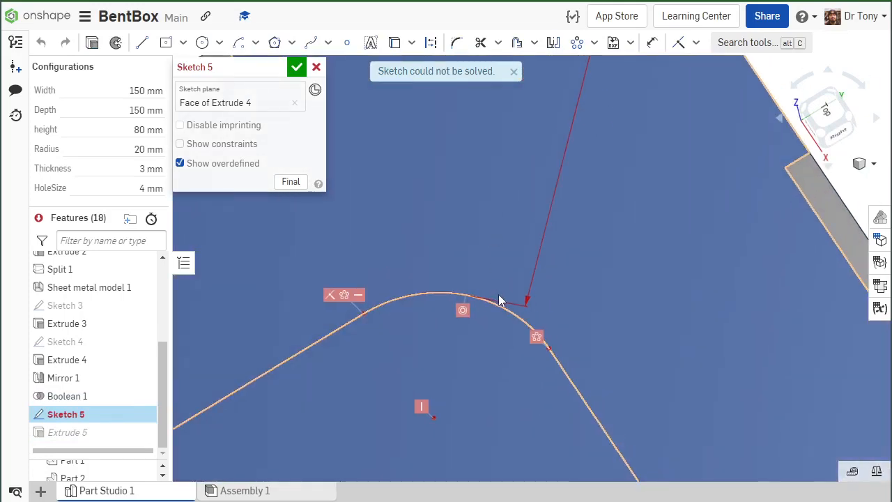
{"action": "scroll", "coordinate": [490, 322], "scroll_direction": "down", "scroll_amount": 5}
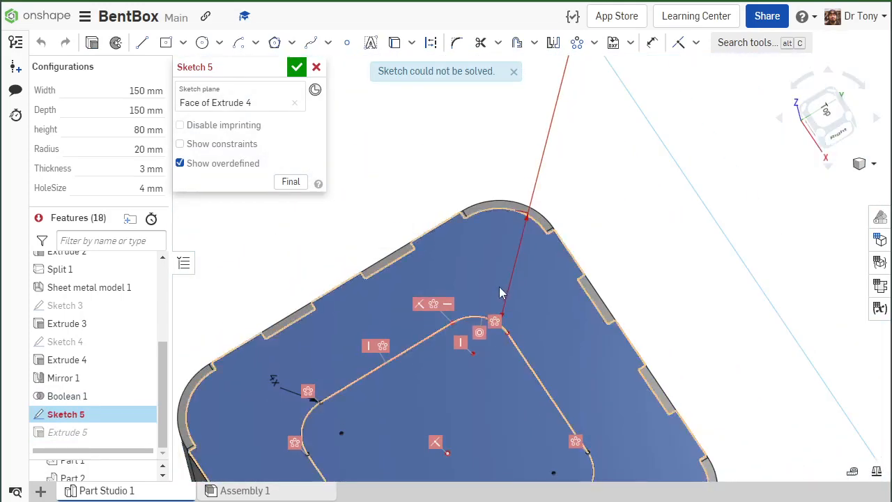
{"action": "scroll", "coordinate": [467, 369], "scroll_direction": "down", "scroll_amount": 2}
{"action": "scroll", "coordinate": [477, 393], "scroll_direction": "up", "scroll_amount": 2}
{"action": "scroll", "coordinate": [476, 394], "scroll_direction": "up", "scroll_amount": 1}
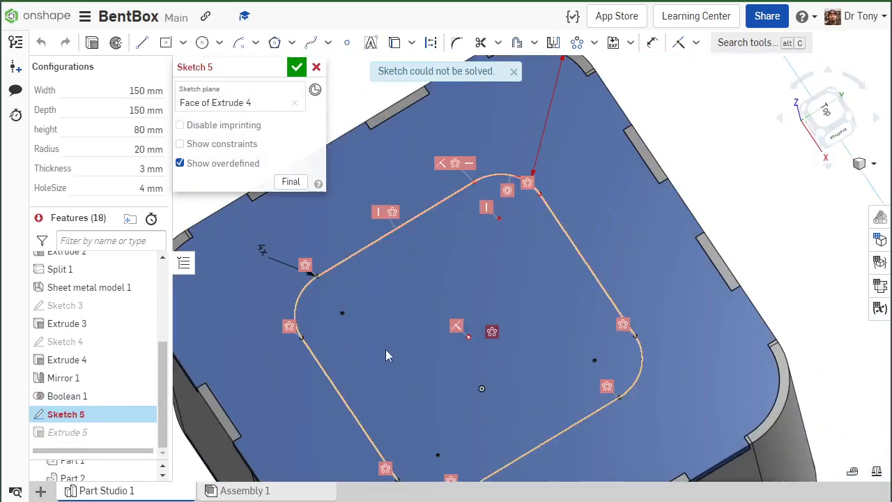
Delete the corner offset dimension from Sketch 5 and pull the opening's rounded corner outward to sit near the box edge.
{"action": "scroll", "coordinate": [344, 298], "scroll_direction": "down", "scroll_amount": 3}
{"action": "scroll", "coordinate": [463, 345], "scroll_direction": "down", "scroll_amount": 2}
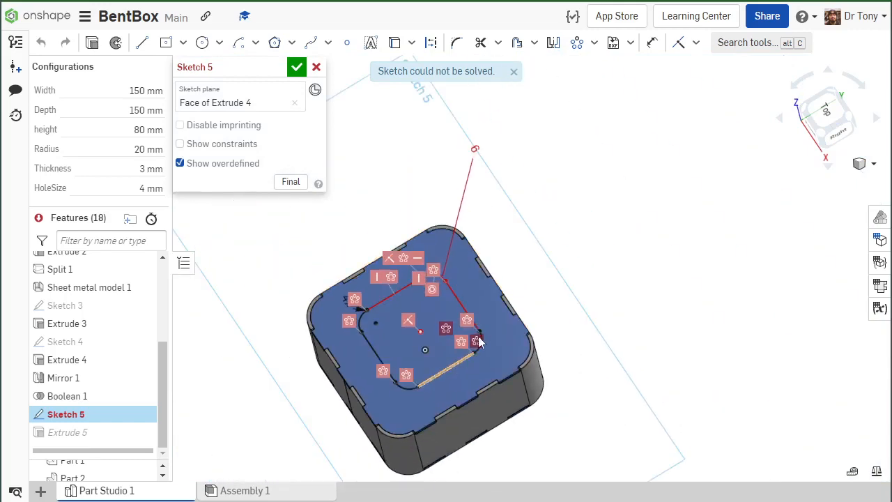
{"action": "scroll", "coordinate": [474, 169], "scroll_direction": "up", "scroll_amount": 2}
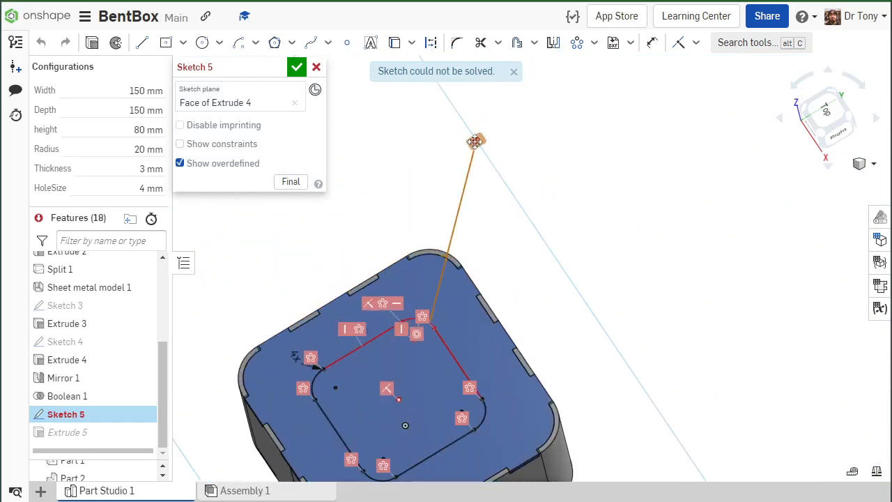
{"action": "left_click_drag", "start_coordinate": [474, 141], "coordinate": [477, 148]}
{"action": "scroll", "coordinate": [425, 287], "scroll_direction": "up", "scroll_amount": 5}
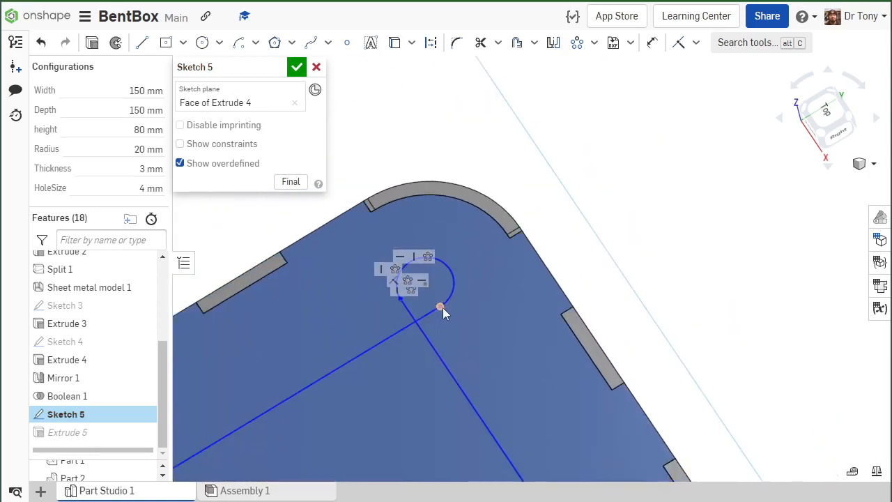
{"action": "mouse_move", "coordinate": [443, 307]}
{"action": "left_mouse_down"}
{"action": "mouse_move", "coordinate": [365, 288]}
{"action": "mouse_move", "coordinate": [377, 296]}
{"action": "mouse_move", "coordinate": [340, 247]}
{"action": "mouse_move", "coordinate": [345, 254]}
{"action": "left_mouse_up"}
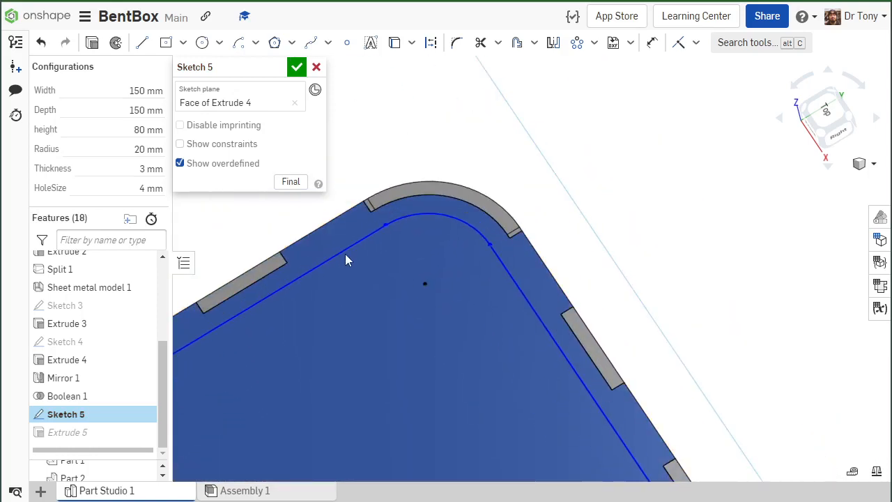
Dimension the gap between the opening's corner arc and the box's inner corner as #Thickness*6.
{"action": "left_click", "coordinate": [421, 218]}
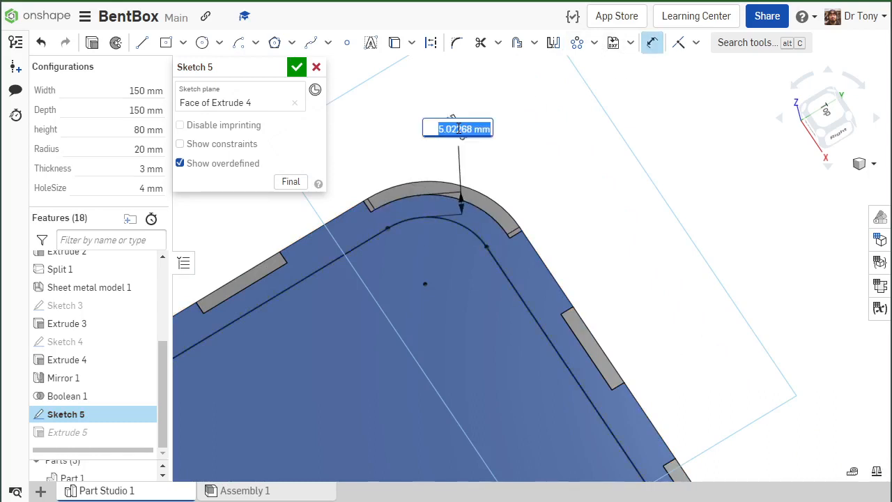
{"action": "type", "text": "#Thickness*"}
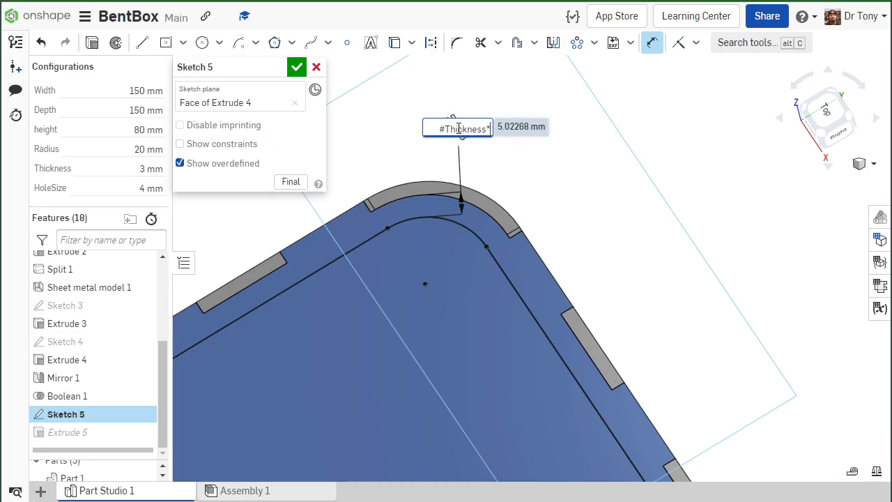
{"action": "key", "text": "Return"}
Examine all corners of the opening's outline, the constraints and the new corner offset dimension against the box thickness.
{"action": "scroll", "coordinate": [458, 297], "scroll_direction": "up", "scroll_amount": 3}
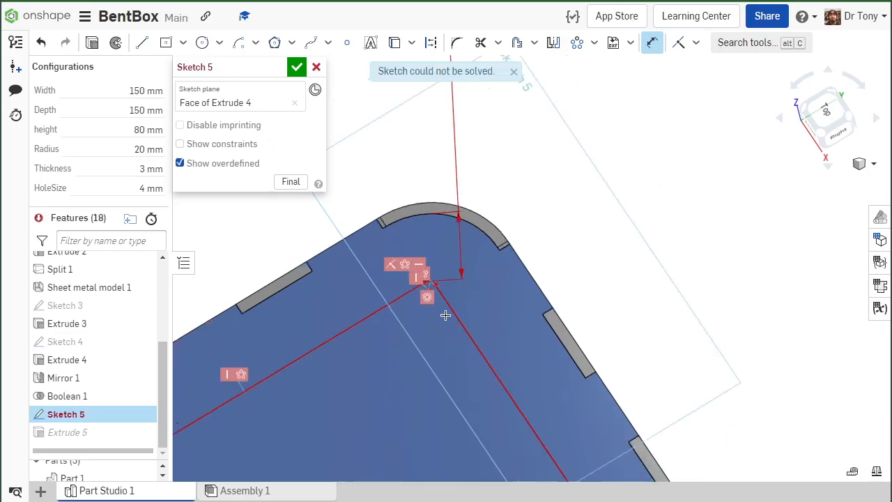
{"action": "scroll", "coordinate": [384, 285], "scroll_direction": "up", "scroll_amount": 5}
{"action": "scroll", "coordinate": [364, 300], "scroll_direction": "down", "scroll_amount": 5}
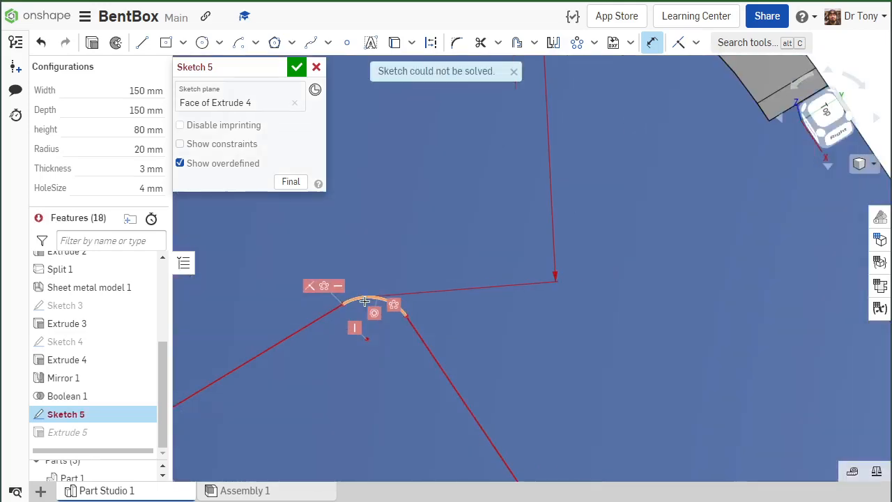
{"action": "scroll", "coordinate": [364, 300], "scroll_direction": "down", "scroll_amount": 5}
{"action": "scroll", "coordinate": [379, 388], "scroll_direction": "up", "scroll_amount": 5}
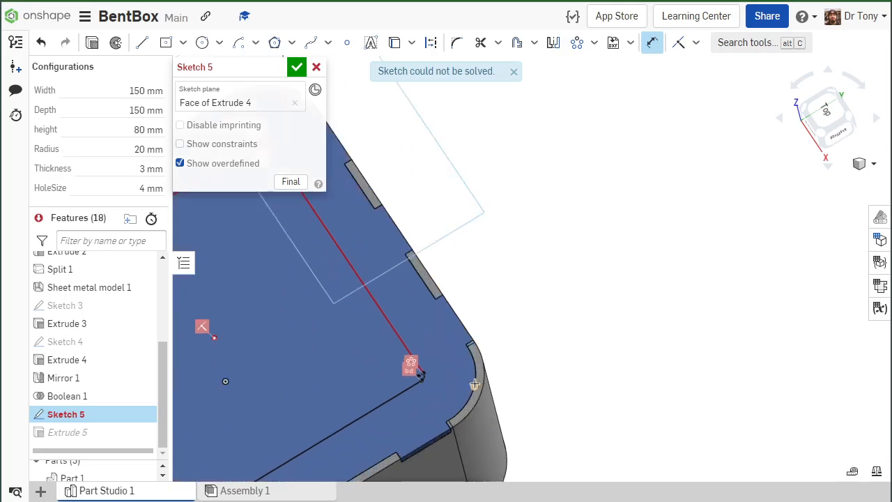
{"action": "scroll", "coordinate": [379, 388], "scroll_direction": "down", "scroll_amount": 5}
{"action": "scroll", "coordinate": [539, 239], "scroll_direction": "up", "scroll_amount": 5}
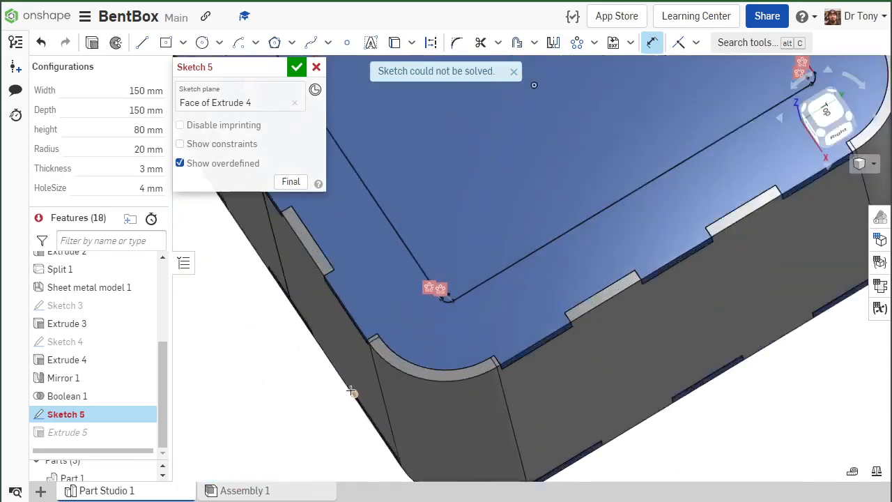
{"action": "scroll", "coordinate": [539, 239], "scroll_direction": "down", "scroll_amount": 5}
{"action": "scroll", "coordinate": [507, 248], "scroll_direction": "up", "scroll_amount": 5}
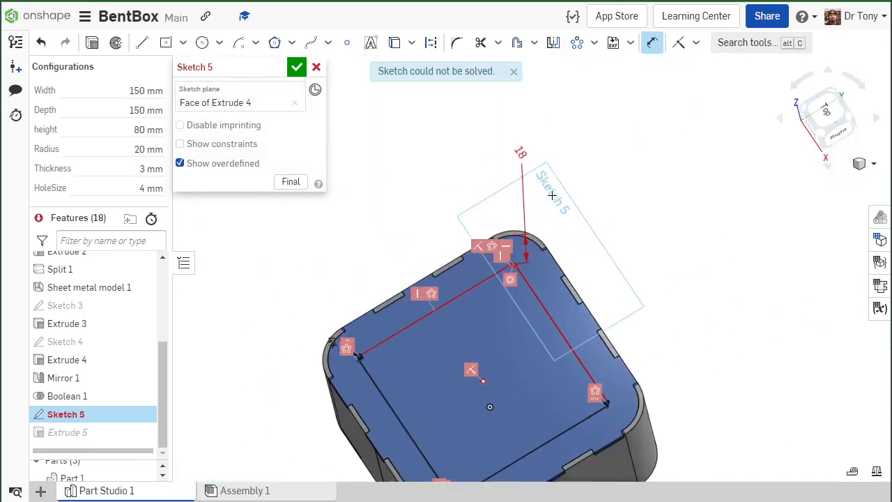
{"action": "scroll", "coordinate": [507, 248], "scroll_direction": "up", "scroll_amount": 1}
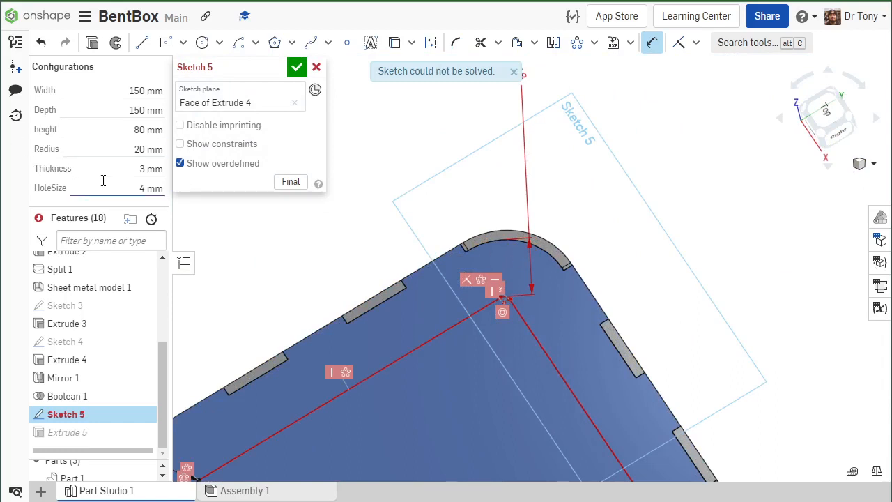
{"action": "scroll", "coordinate": [508, 249], "scroll_direction": "down", "scroll_amount": 3}
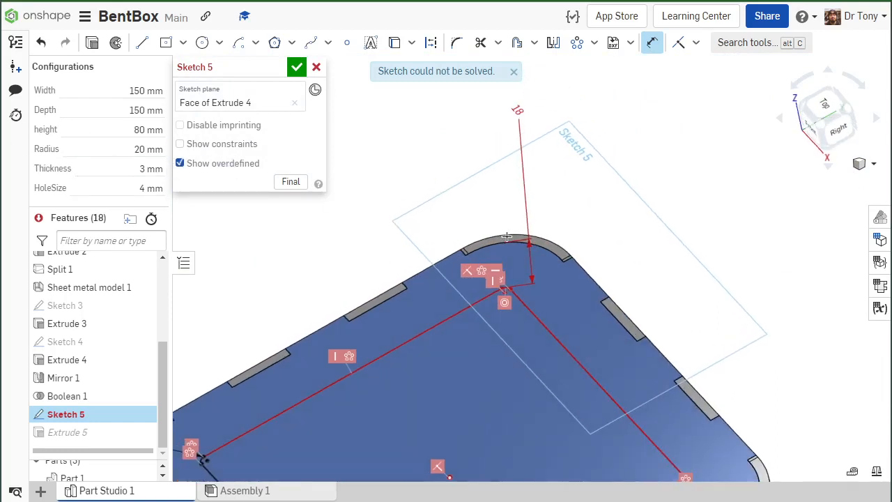
{"action": "scroll", "coordinate": [509, 248], "scroll_direction": "up", "scroll_amount": 3}
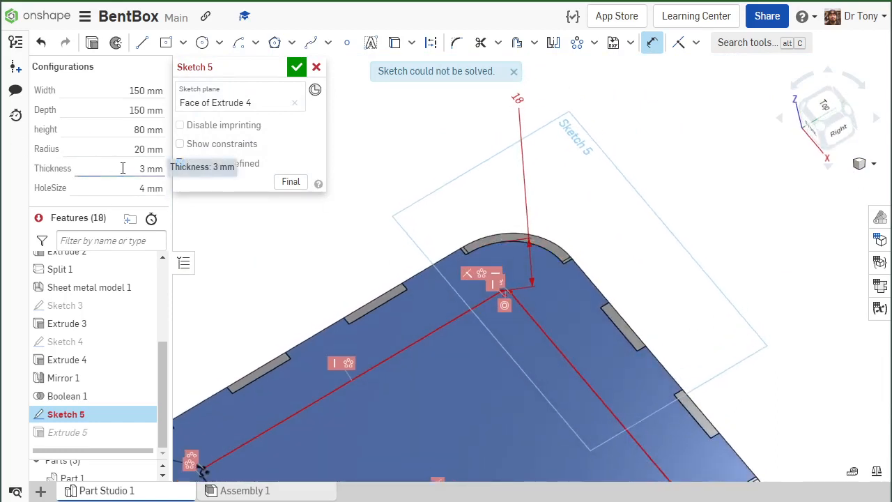
Set the corner offset dimension to #Thickness*2 and finish editing Sketch 5.
{"action": "double_click", "coordinate": [509, 98]}
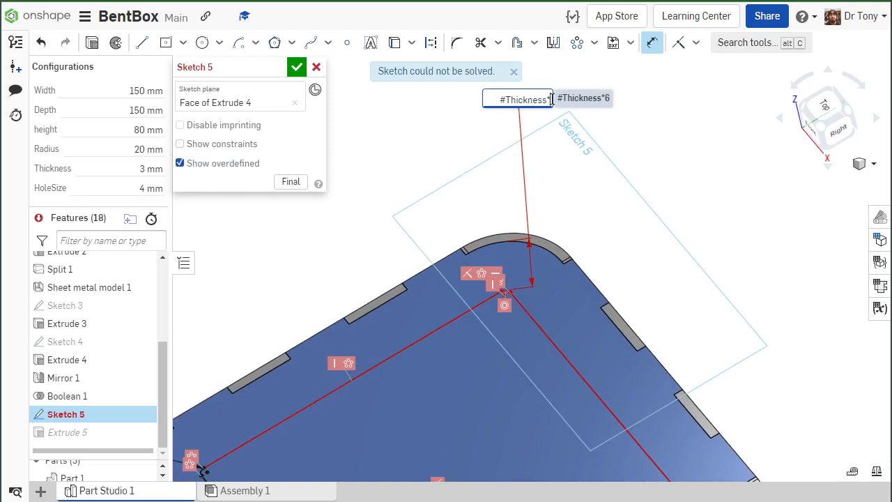
{"action": "type", "text": "2"}
{"action": "key", "text": "Return"}
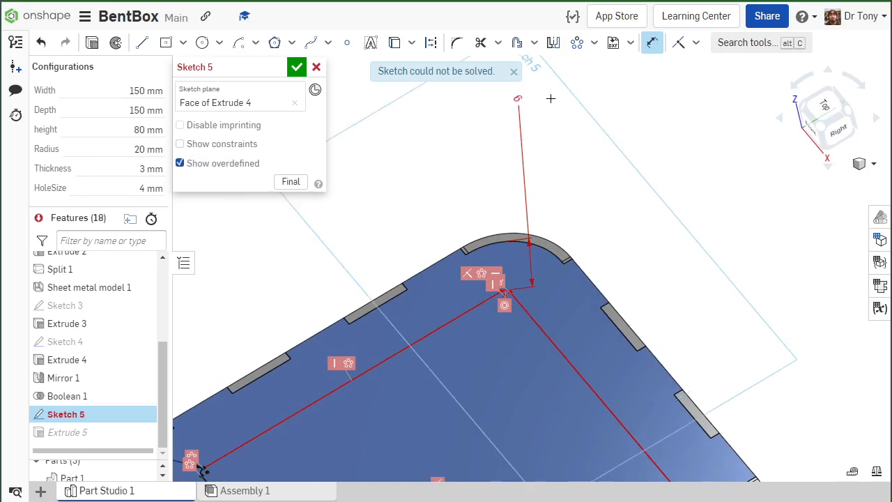
{"action": "left_click", "coordinate": [297, 69]}
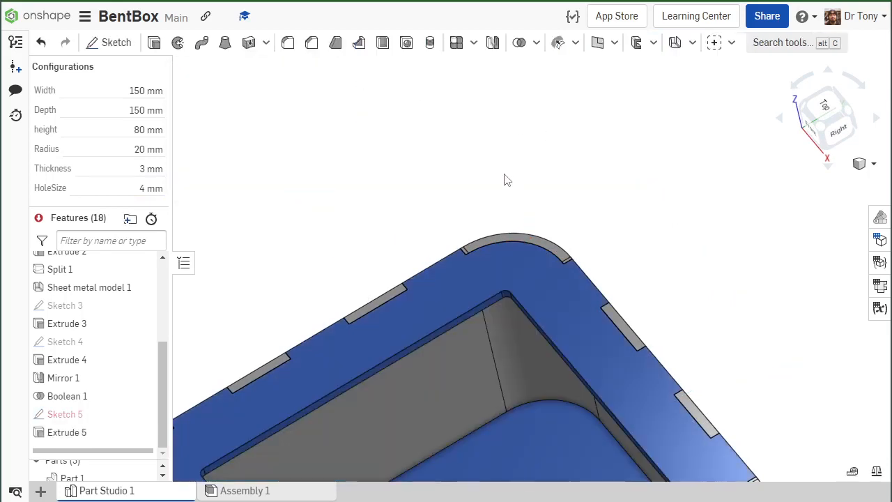
Reopen Sketch 5 for editing and delete the dimension between the opening's corner arc and the box corner.
{"action": "key", "text": "f"}
{"action": "left_click", "coordinate": [112, 415]}
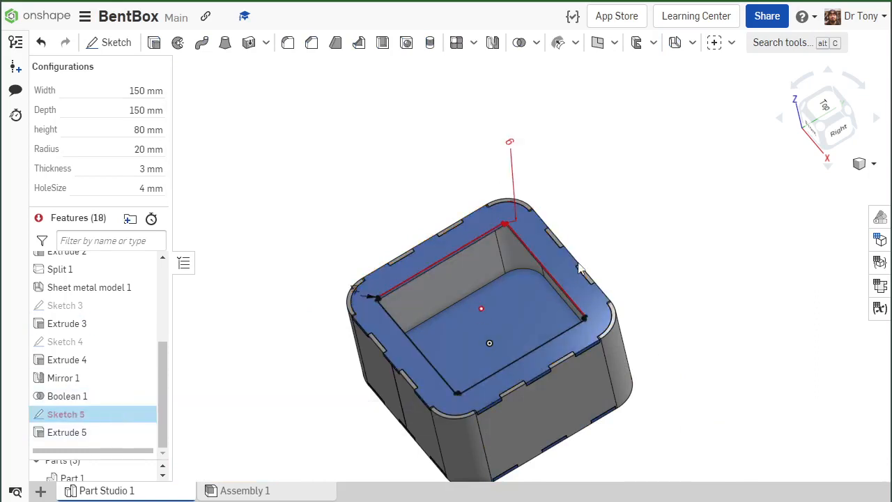
{"action": "scroll", "coordinate": [503, 159], "scroll_direction": "up", "scroll_amount": 3}
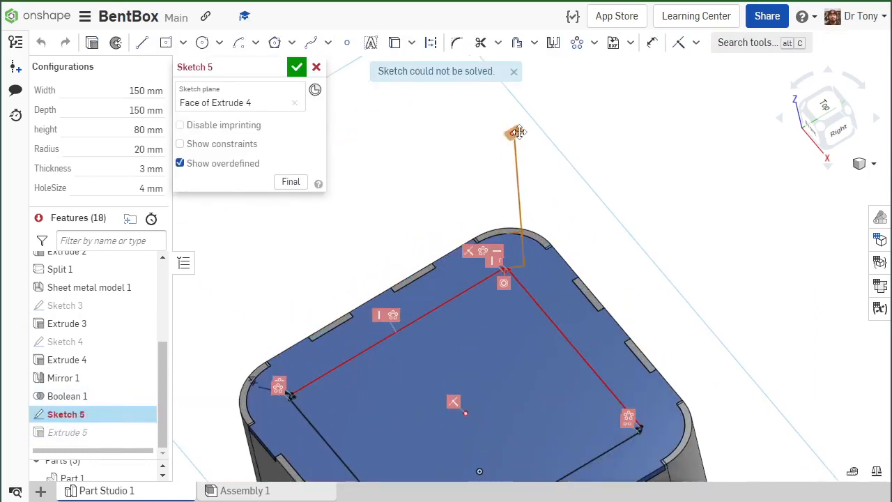
{"action": "key", "text": "Delete"}
{"action": "scroll", "coordinate": [588, 125], "scroll_direction": "up", "scroll_amount": 3}
{"action": "scroll", "coordinate": [486, 282], "scroll_direction": "up", "scroll_amount": 3}
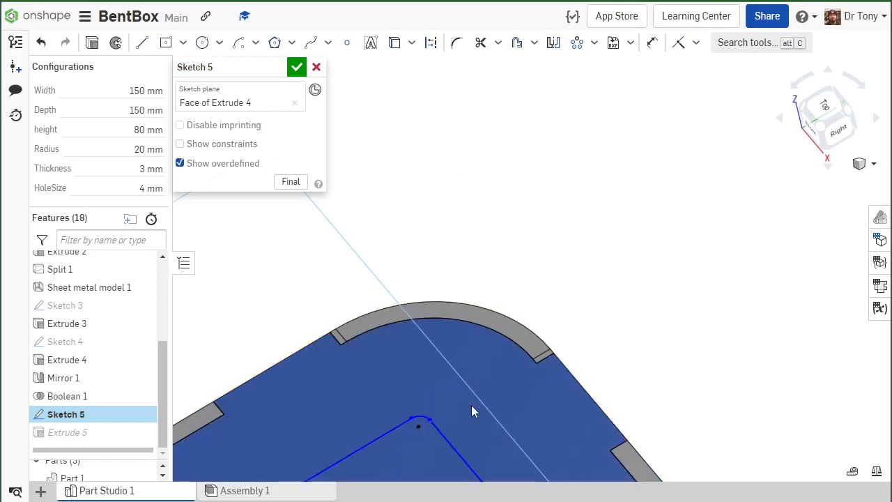
Reposition the opening's corner radius dimension and pull the outline outward so its sides run close to the box edges.
{"action": "scroll", "coordinate": [400, 297], "scroll_direction": "down", "scroll_amount": 6}
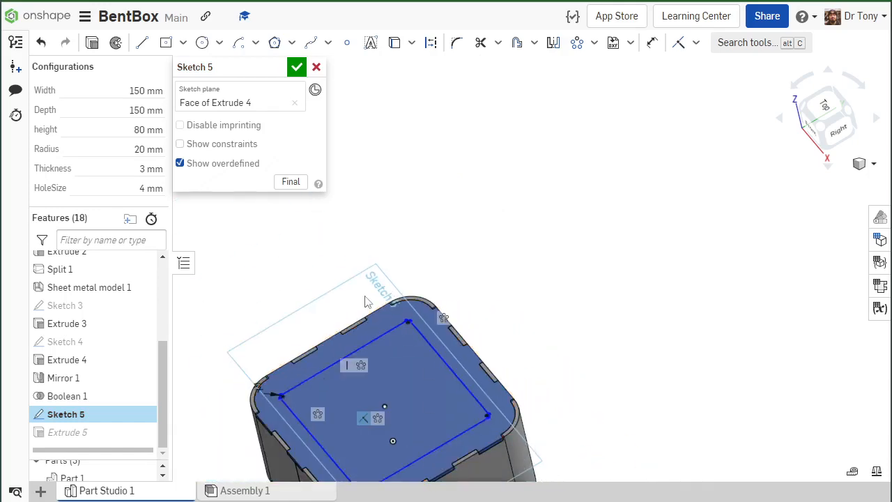
{"action": "scroll", "coordinate": [294, 222], "scroll_direction": "up", "scroll_amount": 3}
{"action": "scroll", "coordinate": [355, 309], "scroll_direction": "down", "scroll_amount": 3}
{"action": "scroll", "coordinate": [363, 335], "scroll_direction": "up", "scroll_amount": 5}
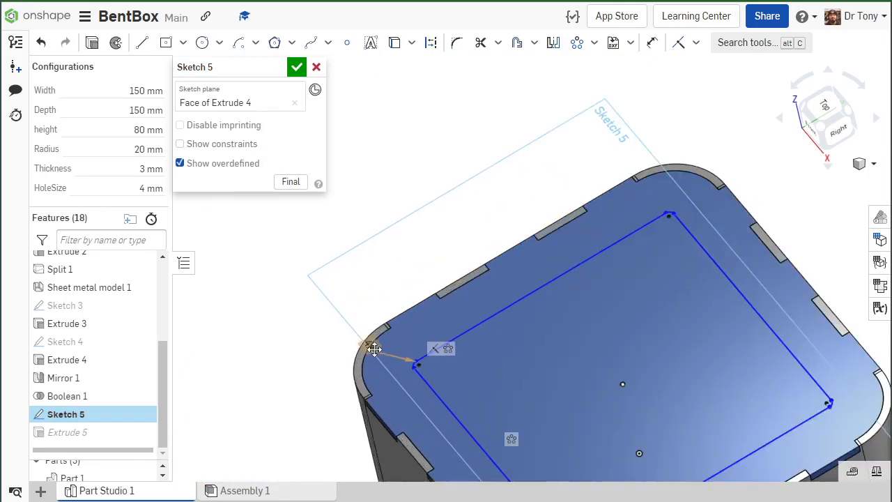
{"action": "left_click_drag", "start_coordinate": [541, 310], "coordinate": [490, 296]}
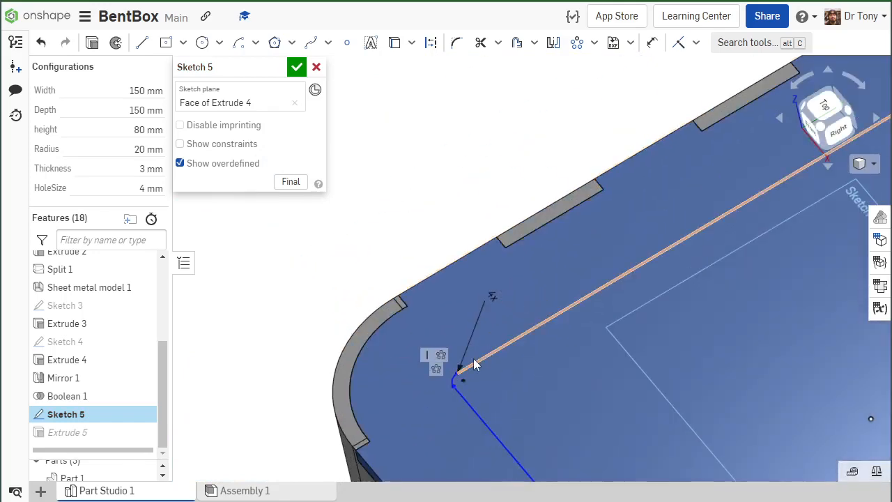
{"action": "mouse_move", "coordinate": [472, 362]}
{"action": "left_mouse_down"}
{"action": "mouse_move", "coordinate": [449, 323]}
{"action": "mouse_move", "coordinate": [467, 264]}
{"action": "mouse_move", "coordinate": [464, 309]}
{"action": "left_mouse_up"}
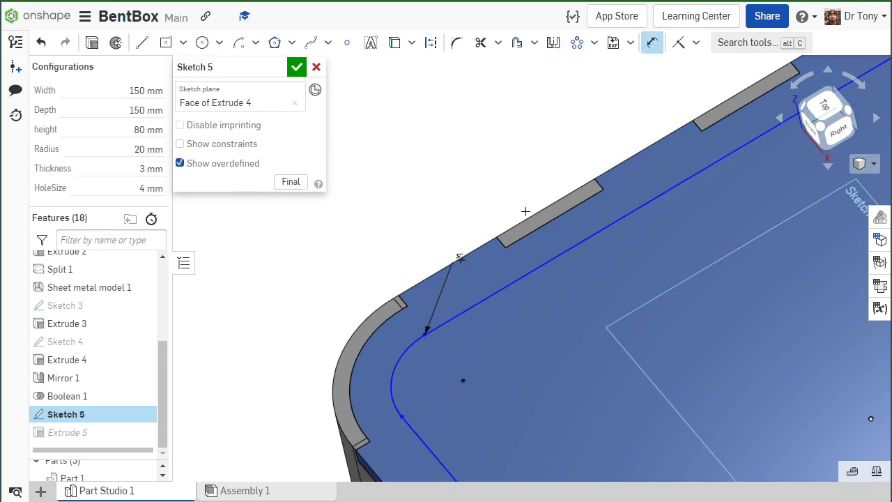
Dimension the opening's straight side 6 mm from the box's side edge using the #Thickness variable, and finish Sketch 5.
{"action": "left_click", "coordinate": [536, 232]}
{"action": "left_click", "coordinate": [550, 256]}
{"action": "left_click", "coordinate": [444, 128]}
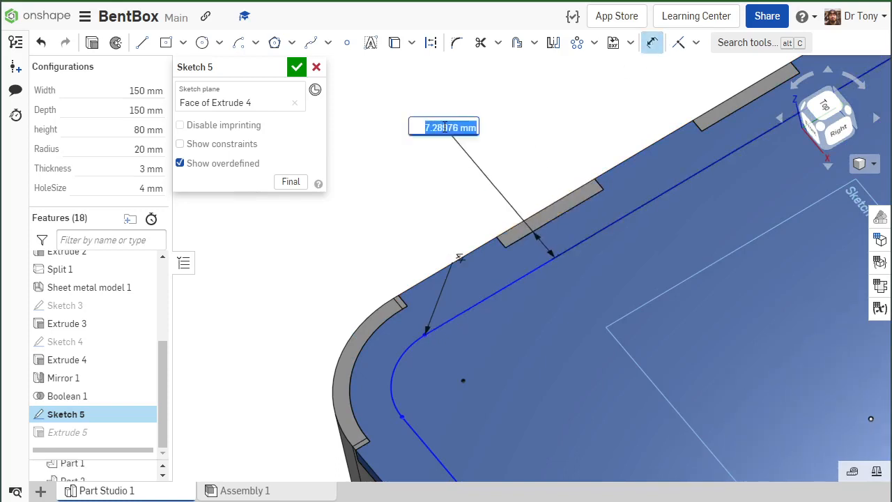
{"action": "type", "text": "#Thickness"}
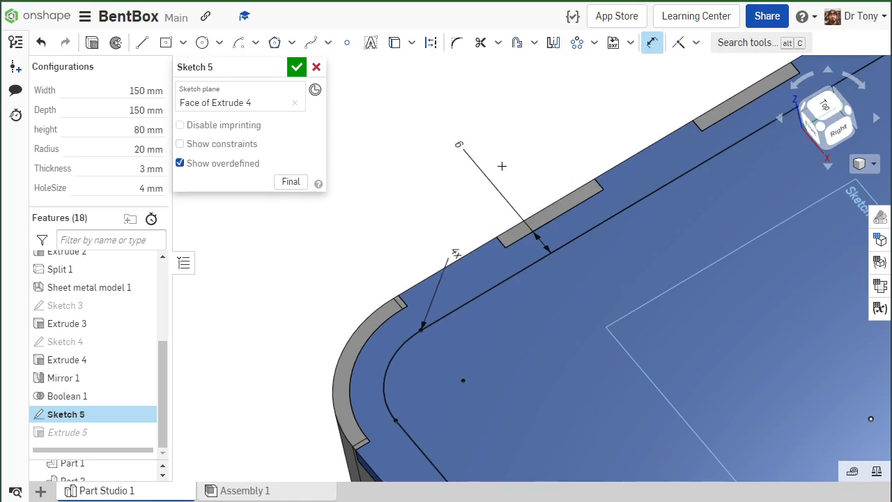
{"action": "scroll", "coordinate": [501, 165], "scroll_direction": "down", "scroll_amount": 5}
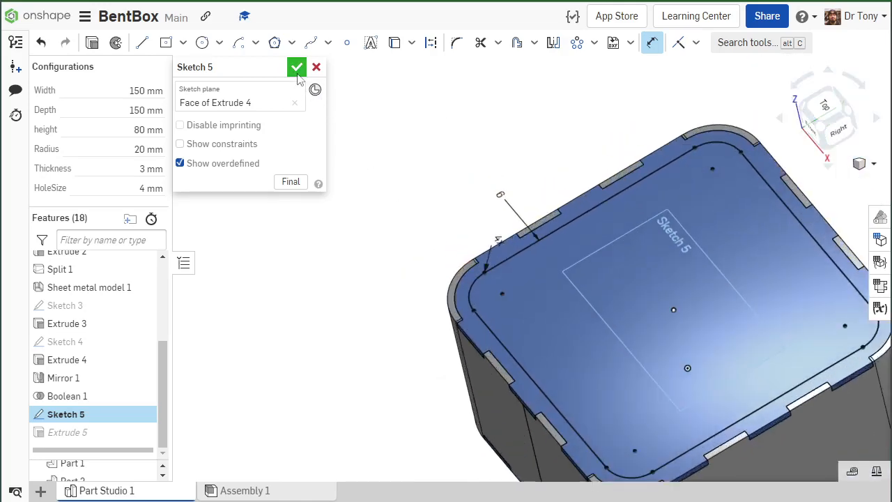
{"action": "left_click", "coordinate": [297, 72]}
Try the box configuration's Depth at 149 mm, examine the box, and restore the Depth to 150 mm.
{"action": "key", "text": "shift+7"}
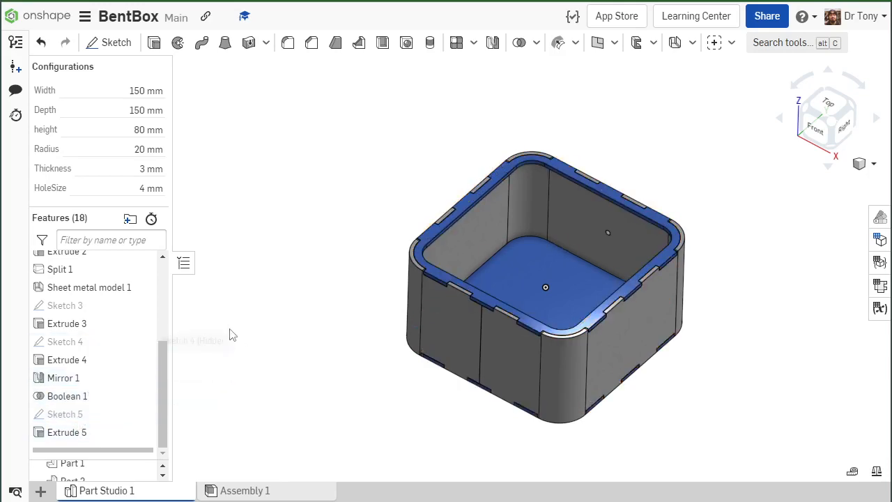
{"action": "right_click_drag", "start_coordinate": [229, 335], "coordinate": [467, 181]}
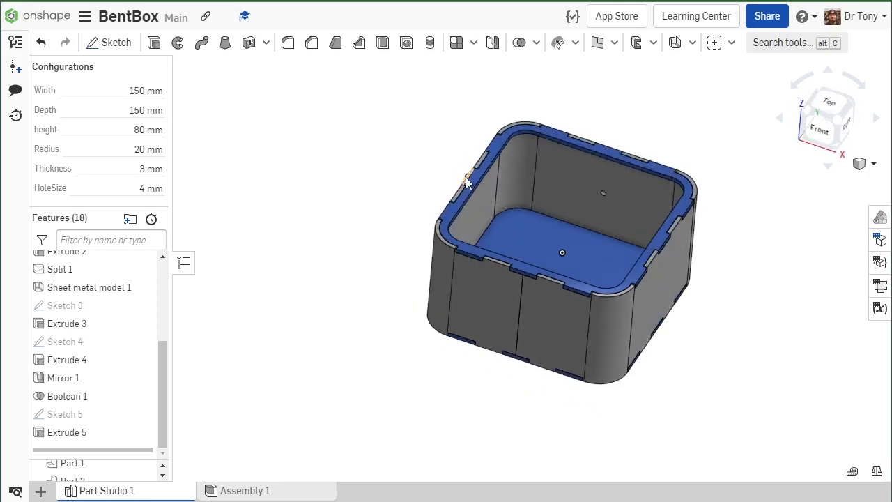
{"action": "left_click", "coordinate": [118, 114]}
{"action": "scroll", "coordinate": [119, 114], "scroll_direction": "down", "scroll_amount": 1}
{"action": "right_click_drag", "start_coordinate": [404, 303], "coordinate": [383, 328]}
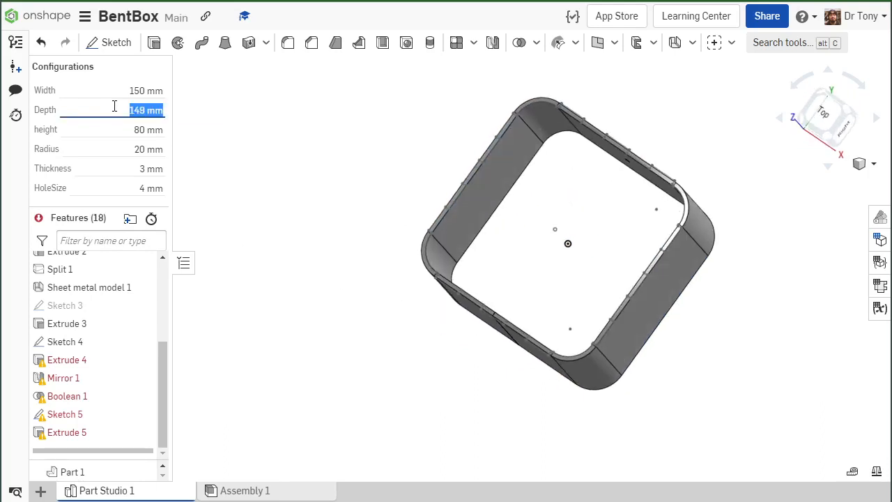
{"action": "scroll", "coordinate": [115, 106], "scroll_direction": "up", "scroll_amount": 2}
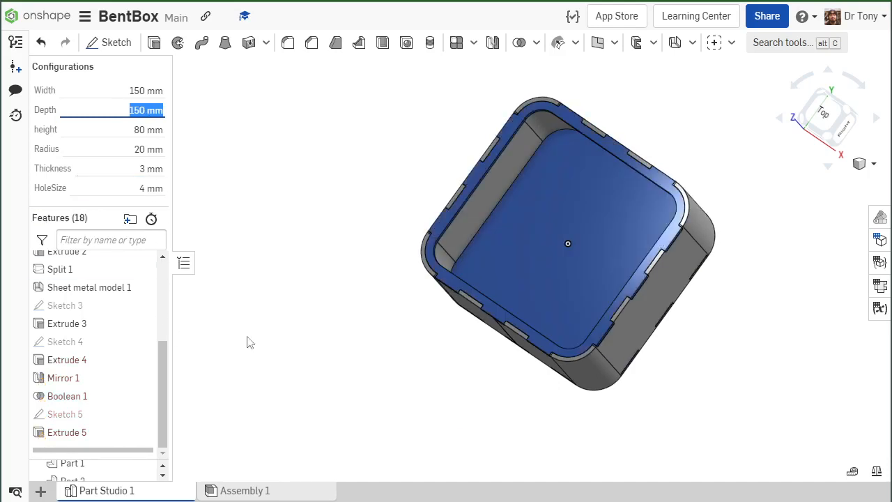
Examine the geometry of Sketch 1 and Sheet metal model 1 by highlighting each feature on the box.
{"action": "left_click_drag", "start_coordinate": [168, 409], "coordinate": [167, 334]}
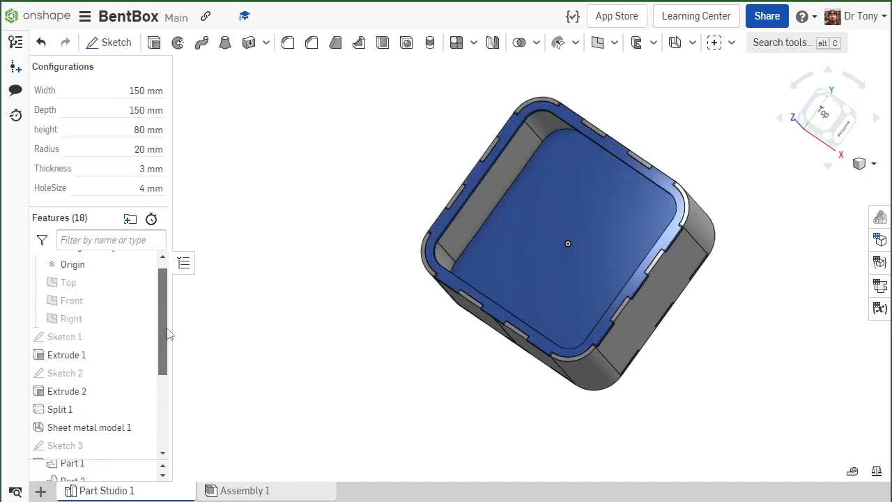
{"action": "left_click", "coordinate": [115, 340]}
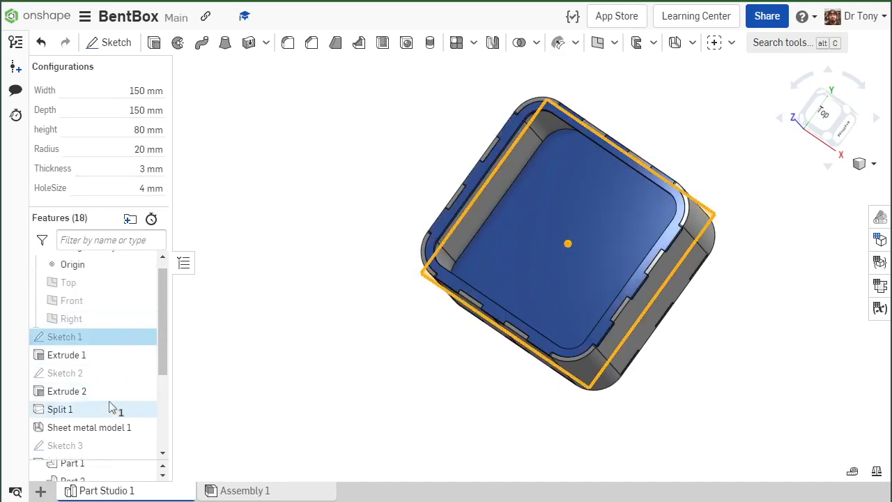
{"action": "left_click", "coordinate": [262, 372]}
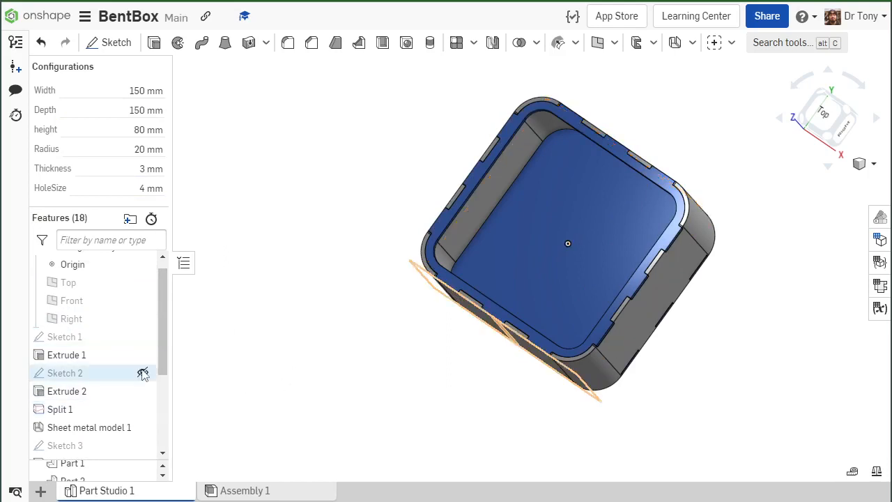
{"action": "scroll", "coordinate": [133, 362], "scroll_direction": "down", "scroll_amount": 2}
{"action": "left_click", "coordinate": [119, 356]}
{"action": "right_click_drag", "start_coordinate": [418, 355], "coordinate": [450, 315]}
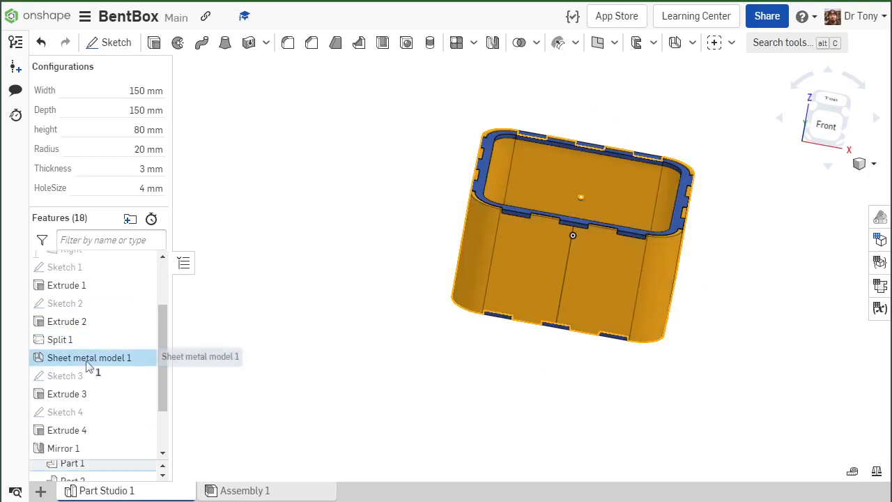
Check the thickness and bend radius settings of Sheet metal model 1 without changing them, and look for Sketch 3 on the box.
{"action": "double_click", "coordinate": [90, 357]}
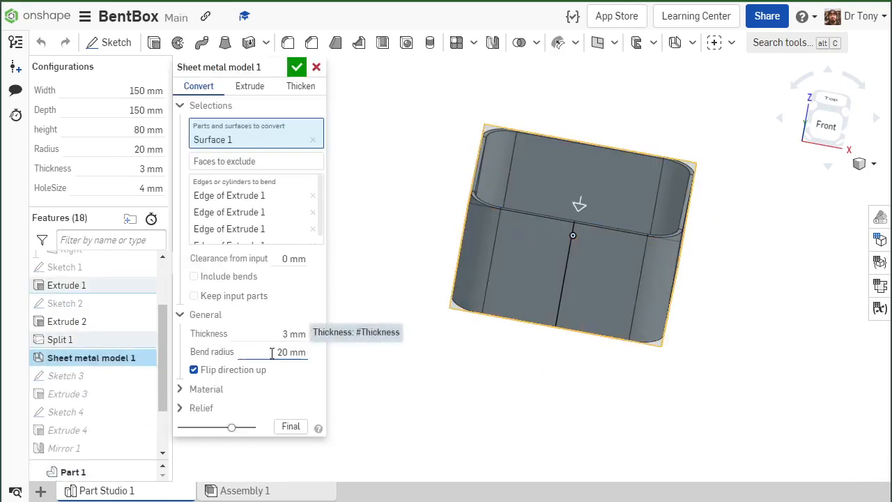
{"action": "left_click", "coordinate": [317, 67]}
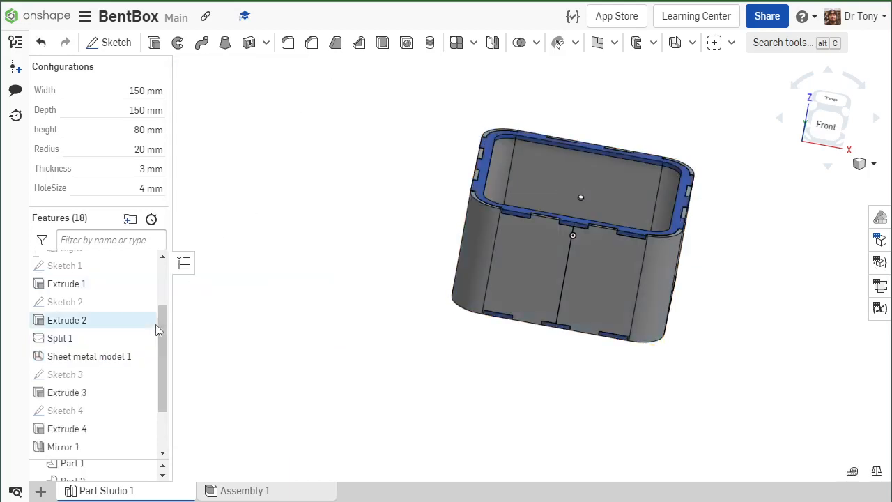
{"action": "scroll", "coordinate": [132, 314], "scroll_direction": "down", "scroll_amount": 2}
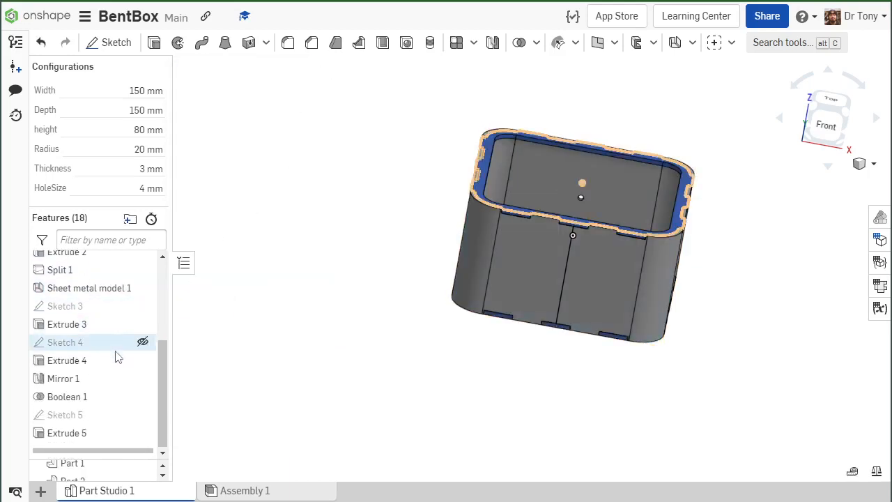
{"action": "left_click", "coordinate": [119, 307]}
{"action": "mouse_move", "coordinate": [352, 296]}
{"action": "right_mouse_down"}
{"action": "mouse_move", "coordinate": [328, 313]}
{"action": "mouse_move", "coordinate": [338, 305]}
{"action": "right_mouse_up"}
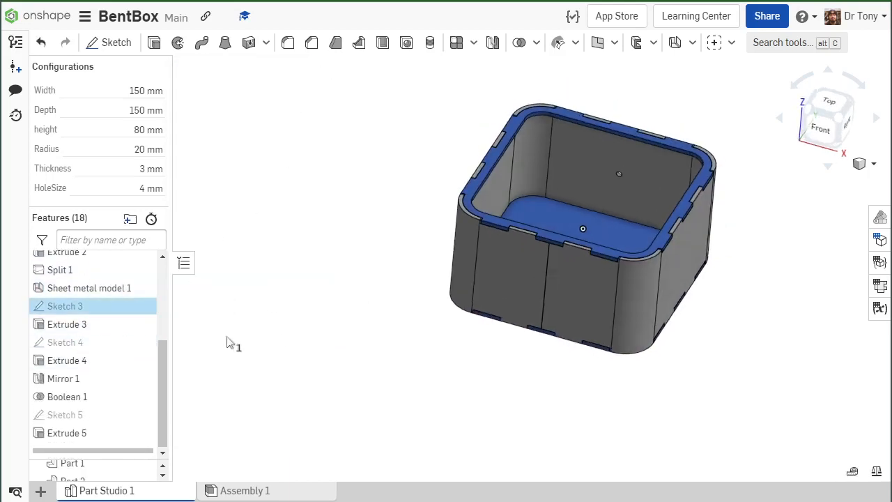
{"action": "left_click", "coordinate": [227, 341]}
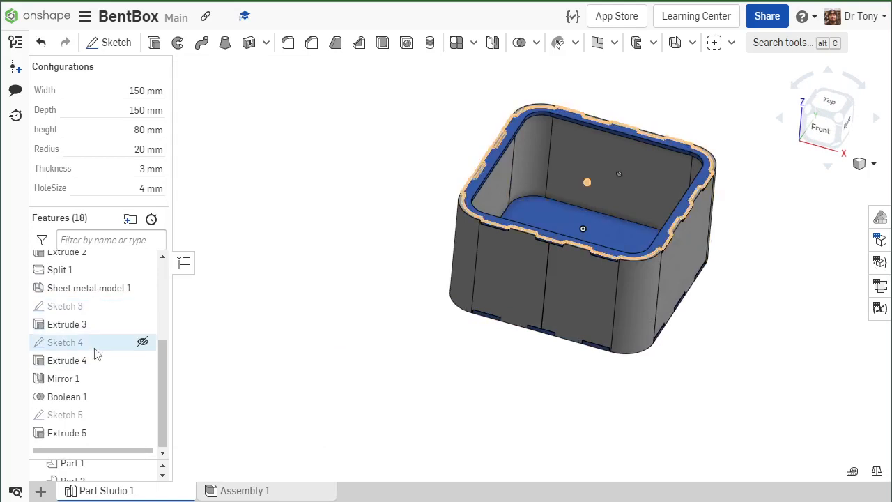
Examine Sketch 3 and the tabbed edges on the flat pattern of Sheet metal model 1, and close the flat view.
{"action": "left_click", "coordinate": [101, 305]}
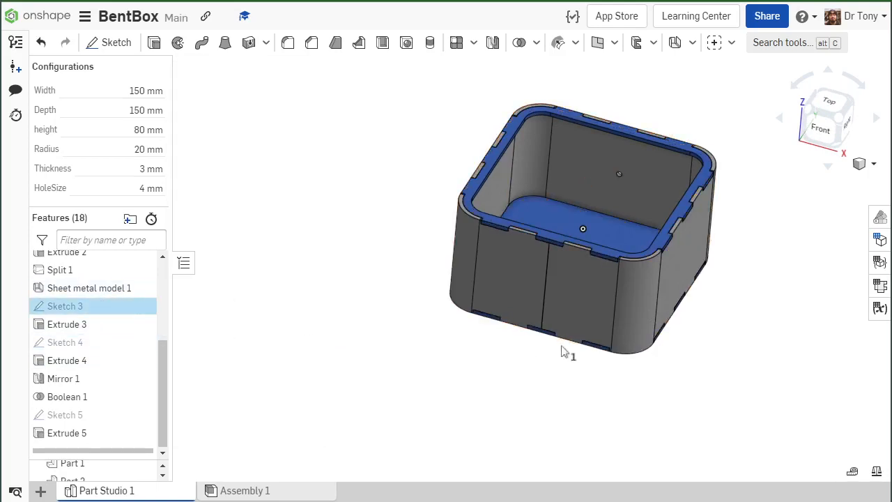
{"action": "left_click", "coordinate": [880, 285]}
{"action": "scroll", "coordinate": [750, 400], "scroll_direction": "down", "scroll_amount": 2}
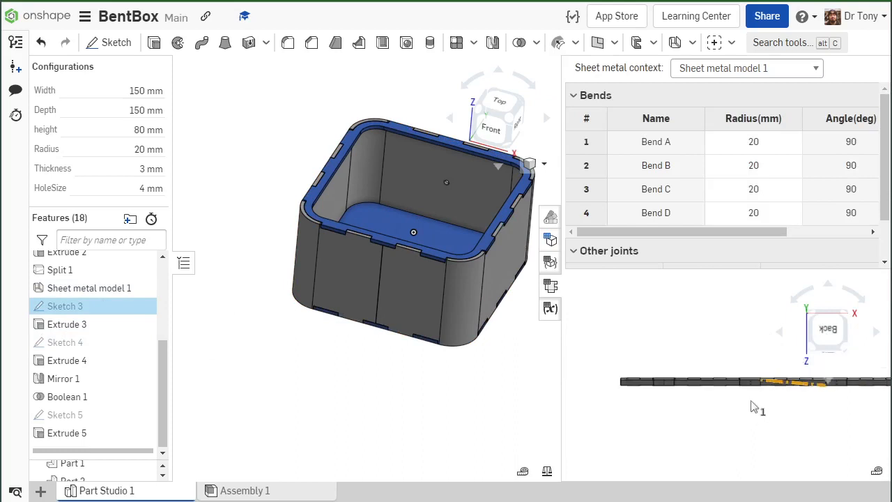
{"action": "scroll", "coordinate": [815, 418], "scroll_direction": "up", "scroll_amount": 2}
{"action": "right_click_drag", "start_coordinate": [815, 418], "coordinate": [798, 369]}
{"action": "scroll", "coordinate": [798, 369], "scroll_direction": "up", "scroll_amount": 2}
{"action": "scroll", "coordinate": [699, 341], "scroll_direction": "down", "scroll_amount": 3}
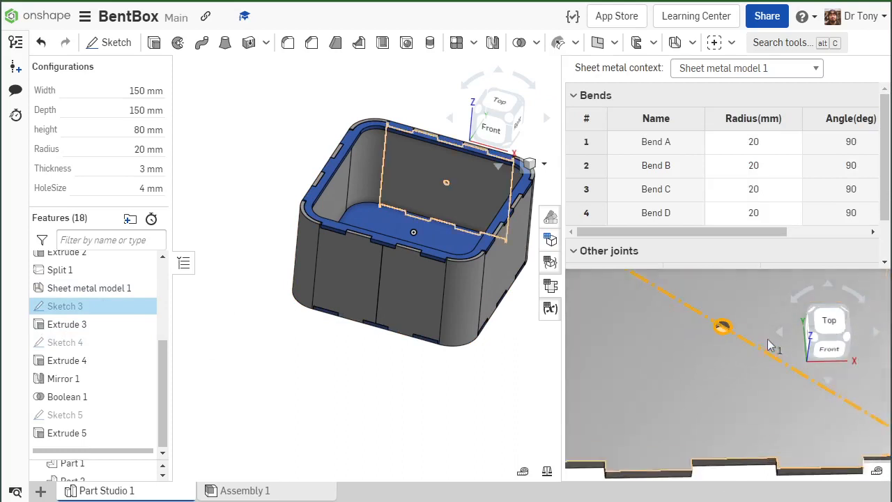
{"action": "left_click", "coordinate": [708, 476]}
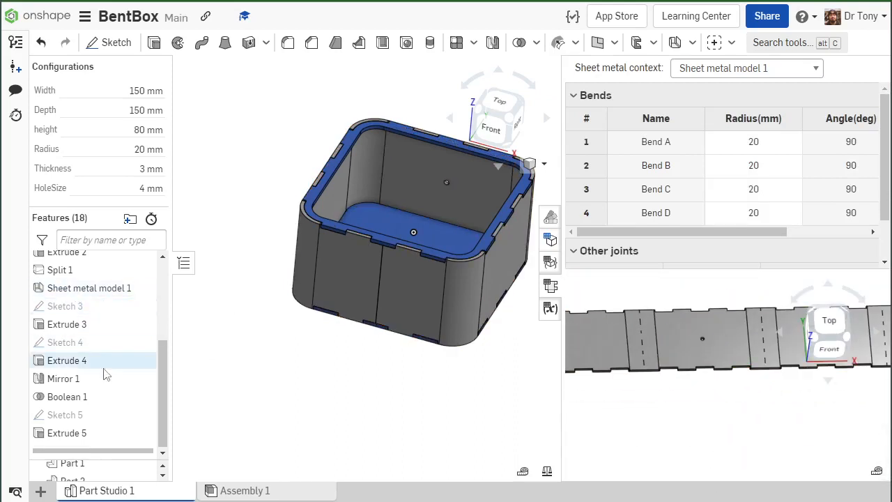
{"action": "left_click", "coordinate": [549, 286]}
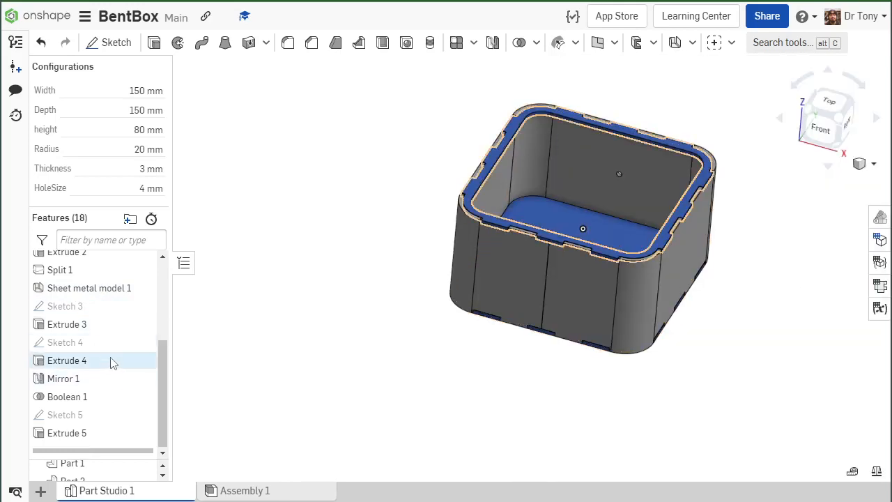
Examine Sketch 4's tabbed outline around the box's upper rim by highlighting it, and clear the selection.
{"action": "left_click", "coordinate": [117, 345]}
{"action": "right_click_drag", "start_coordinate": [543, 276], "coordinate": [539, 322]}
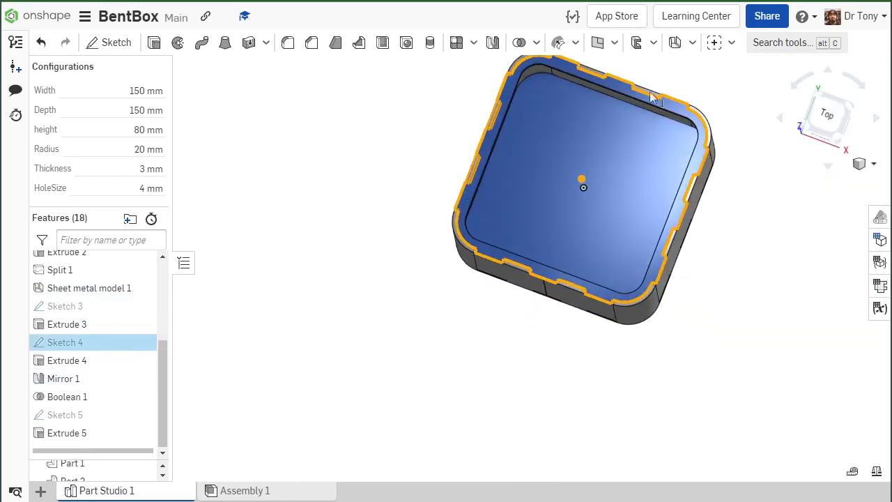
{"action": "scroll", "coordinate": [641, 91], "scroll_direction": "up", "scroll_amount": 5}
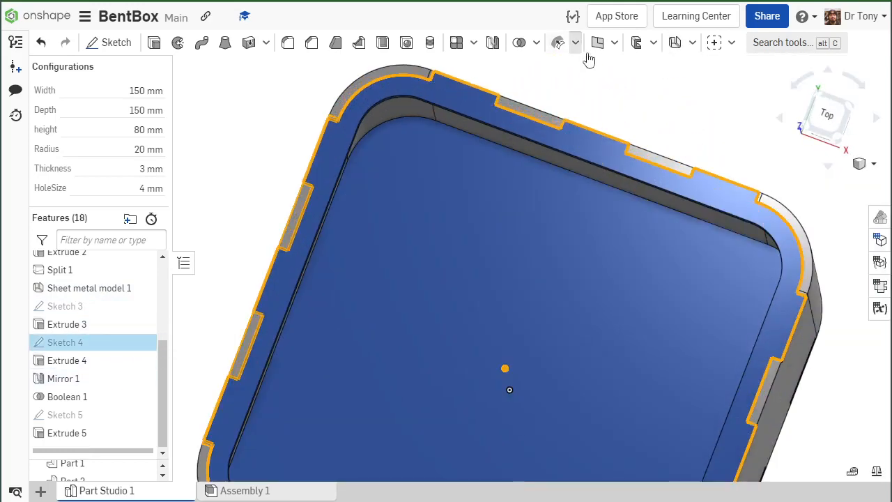
{"action": "left_click", "coordinate": [597, 81]}
{"action": "scroll", "coordinate": [599, 85], "scroll_direction": "down", "scroll_amount": 4}
{"action": "mouse_move", "coordinate": [601, 108]}
{"action": "right_mouse_down"}
{"action": "mouse_move", "coordinate": [558, 189]}
{"action": "mouse_move", "coordinate": [536, 209]}
{"action": "right_mouse_up"}
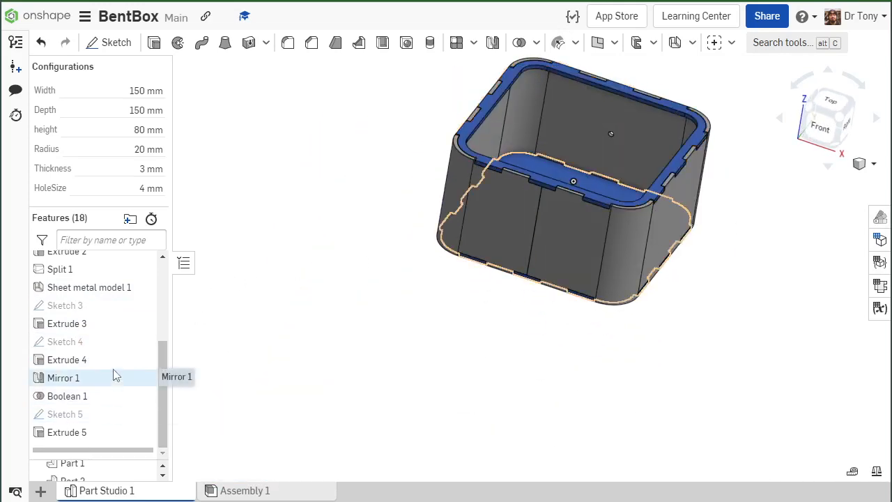
Open Sketch 4 for editing, inspect its tab outline around the rim, and orient the view to Top.
{"action": "left_click", "coordinate": [115, 346]}
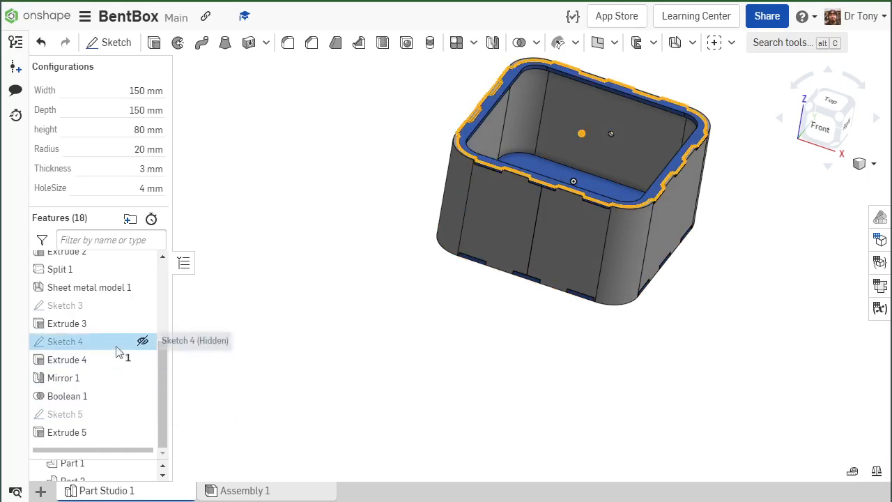
{"action": "double_click", "coordinate": [116, 347]}
{"action": "right_click", "coordinate": [443, 335]}
{"action": "right_click_drag", "start_coordinate": [562, 343], "coordinate": [551, 353]}
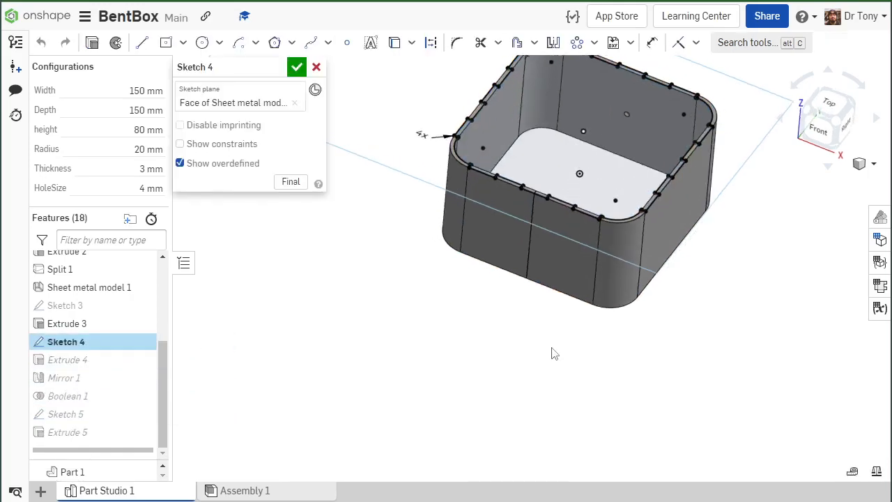
{"action": "scroll", "coordinate": [554, 353], "scroll_direction": "down", "scroll_amount": 3}
{"action": "scroll", "coordinate": [588, 234], "scroll_direction": "up", "scroll_amount": 4}
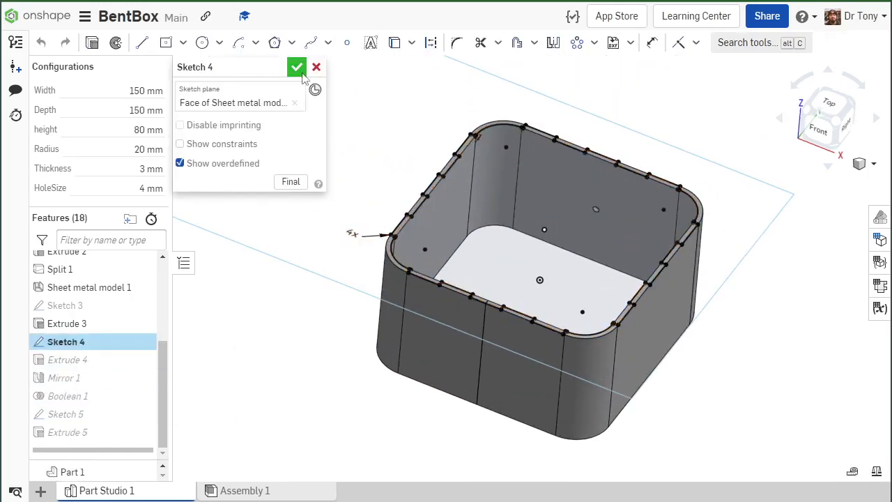
{"action": "scroll", "coordinate": [448, 209], "scroll_direction": "up", "scroll_amount": 3}
{"action": "right_click_drag", "start_coordinate": [395, 242], "coordinate": [398, 269]}
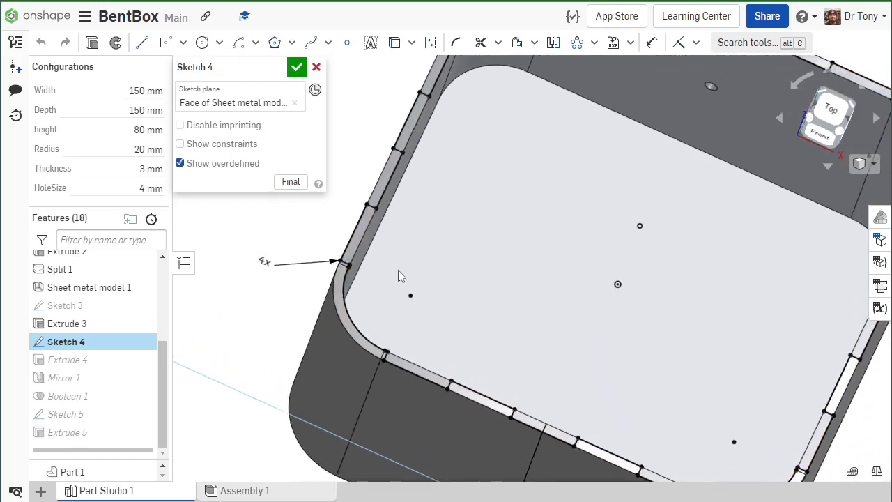
{"action": "scroll", "coordinate": [398, 270], "scroll_direction": "down", "scroll_amount": 4}
{"action": "left_click", "coordinate": [834, 114]}
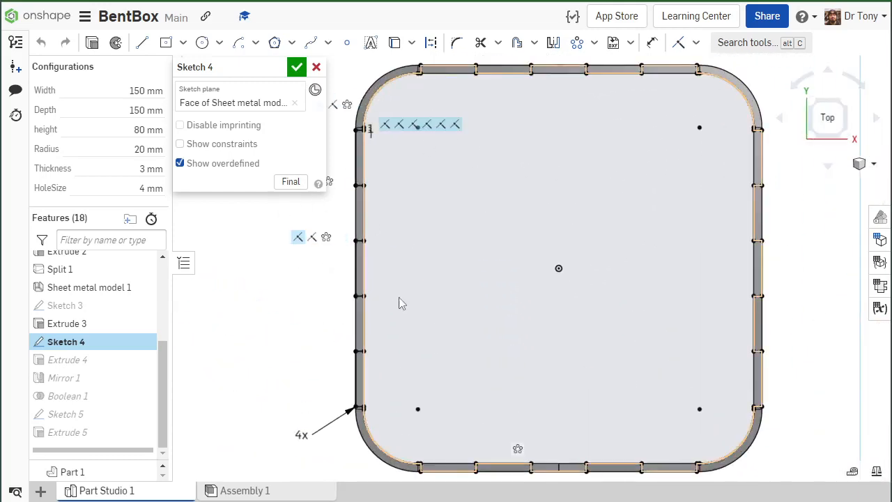
Delete all the tab outline geometry in Sketch 4.
{"action": "scroll", "coordinate": [350, 129], "scroll_direction": "up", "scroll_amount": 3}
{"action": "scroll", "coordinate": [351, 129], "scroll_direction": "down", "scroll_amount": 4}
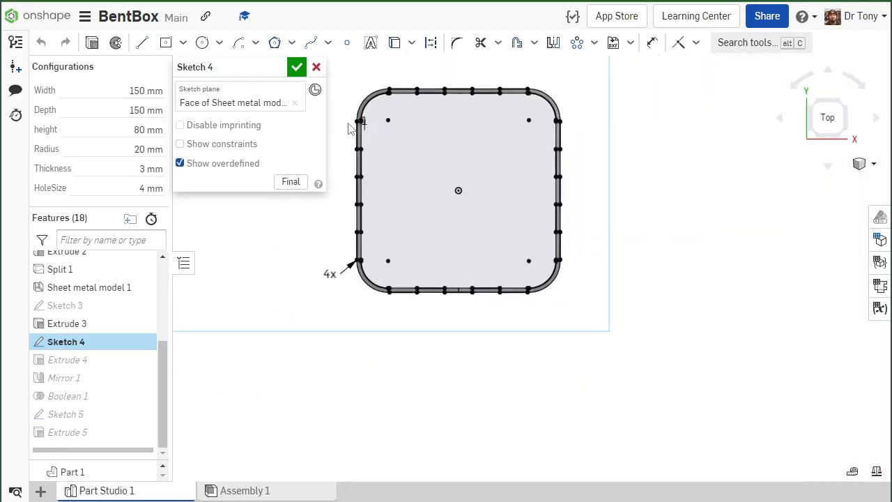
{"action": "scroll", "coordinate": [442, 166], "scroll_direction": "up", "scroll_amount": 2}
{"action": "scroll", "coordinate": [441, 174], "scroll_direction": "down", "scroll_amount": 2}
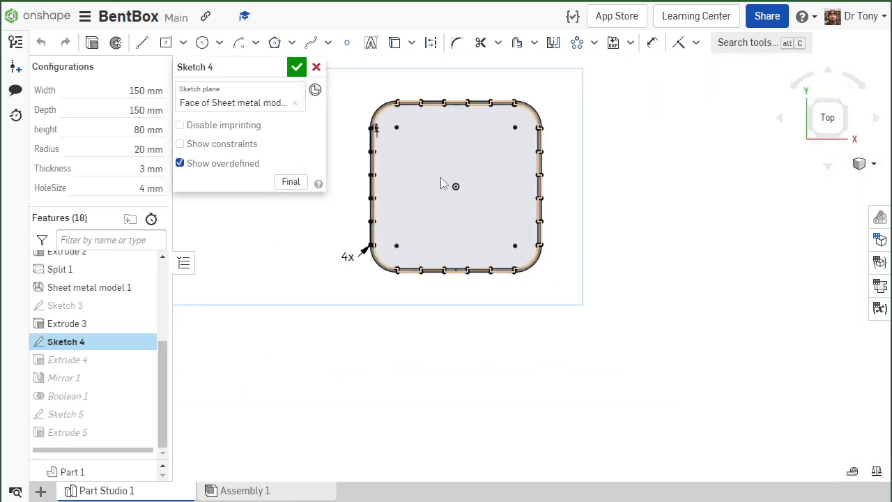
{"action": "scroll", "coordinate": [438, 192], "scroll_direction": "down", "scroll_amount": 3}
{"action": "mouse_move", "coordinate": [346, 109]}
{"action": "left_mouse_down"}
{"action": "mouse_move", "coordinate": [536, 302]}
{"action": "mouse_move", "coordinate": [631, 381]}
{"action": "left_mouse_up"}
{"action": "scroll", "coordinate": [381, 194], "scroll_direction": "up", "scroll_amount": 5}
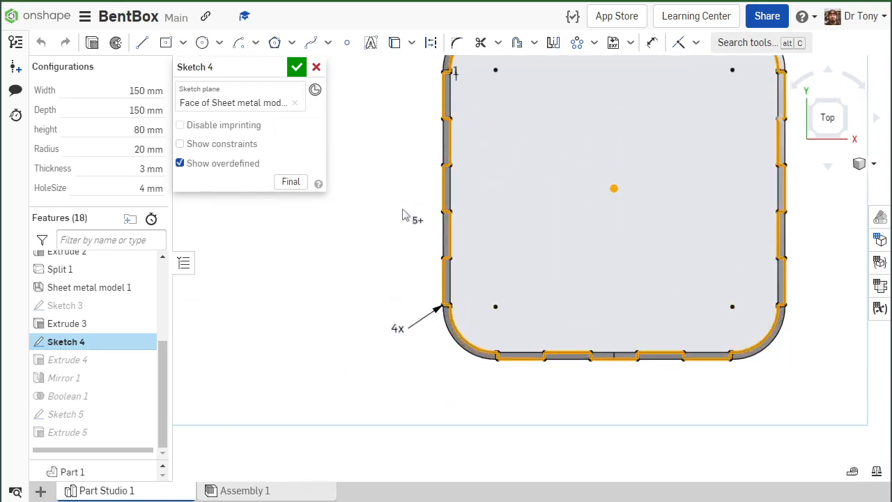
{"action": "key", "text": "Delete"}
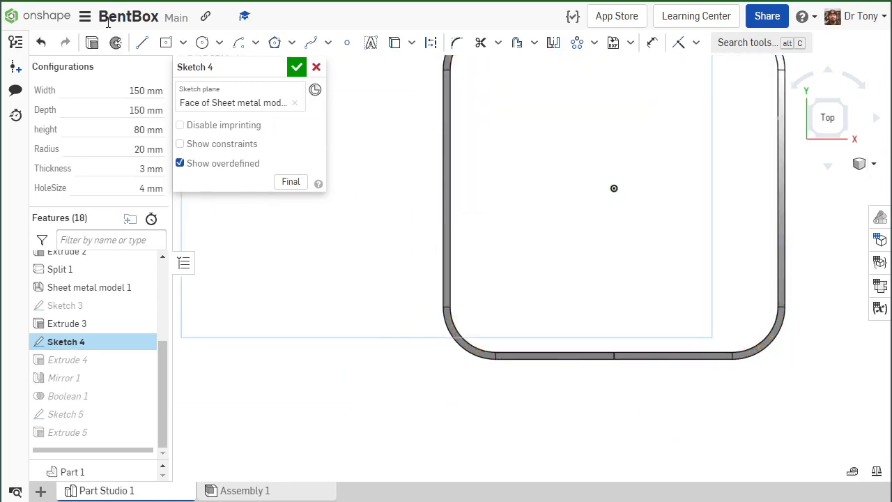
Draw a stepped line chain up the box's left wall from the lower corner, crossing the 3 mm wall thickness three times.
{"action": "scroll", "coordinate": [425, 305], "scroll_direction": "up", "scroll_amount": 5}
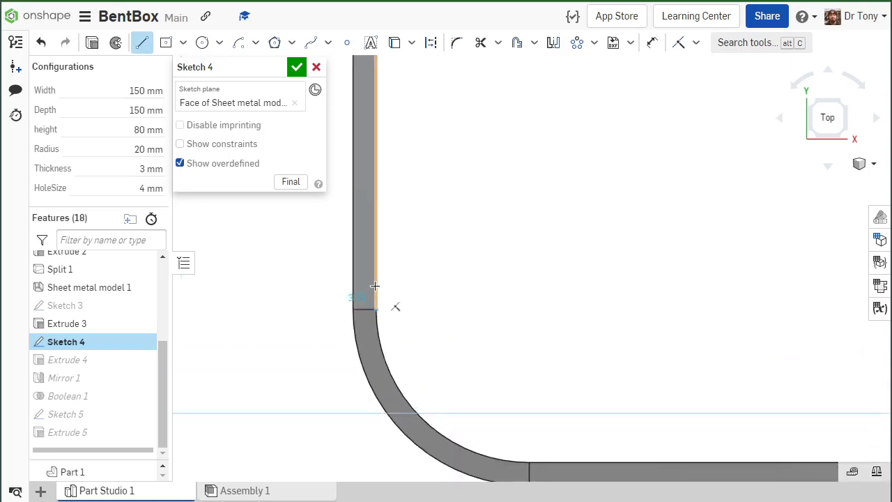
{"action": "left_click", "coordinate": [375, 285]}
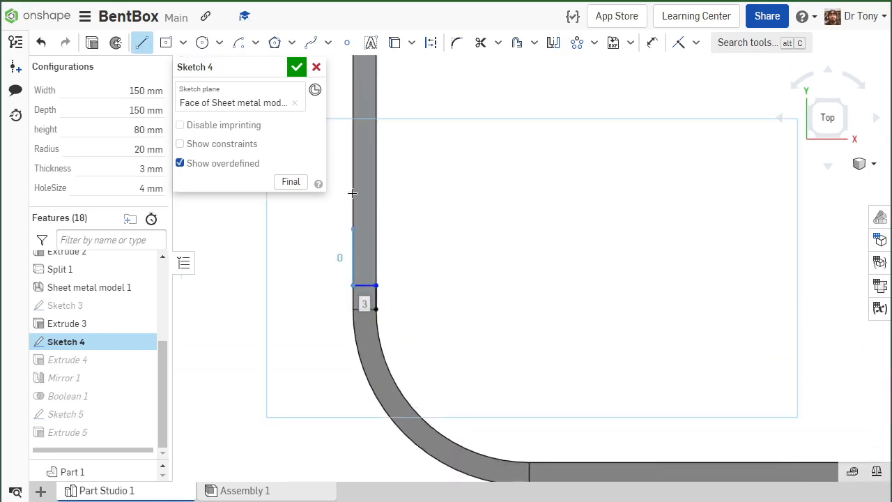
{"action": "left_click", "coordinate": [352, 285]}
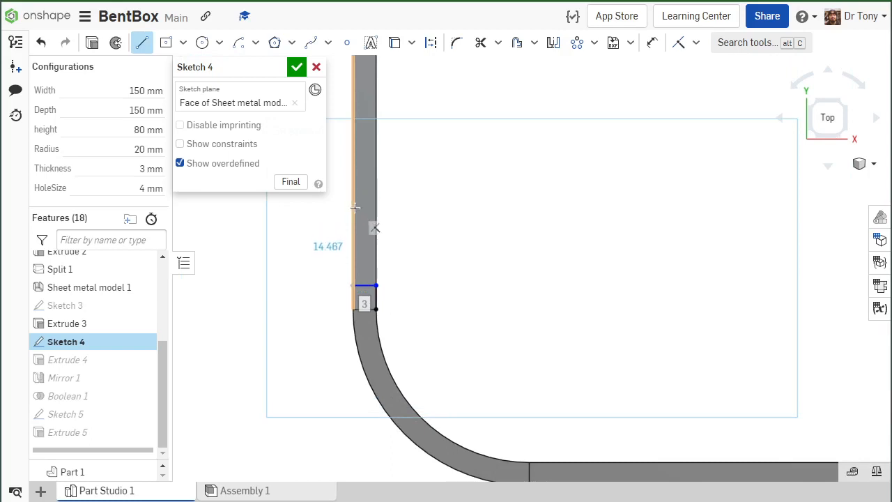
{"action": "left_click", "coordinate": [354, 207]}
{"action": "left_click", "coordinate": [376, 208]}
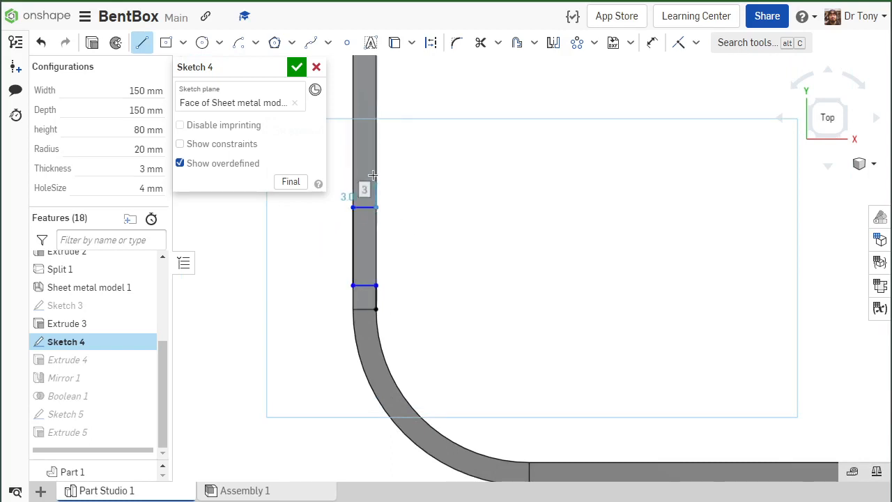
{"action": "left_click", "coordinate": [374, 150]}
{"action": "left_click", "coordinate": [353, 150]}
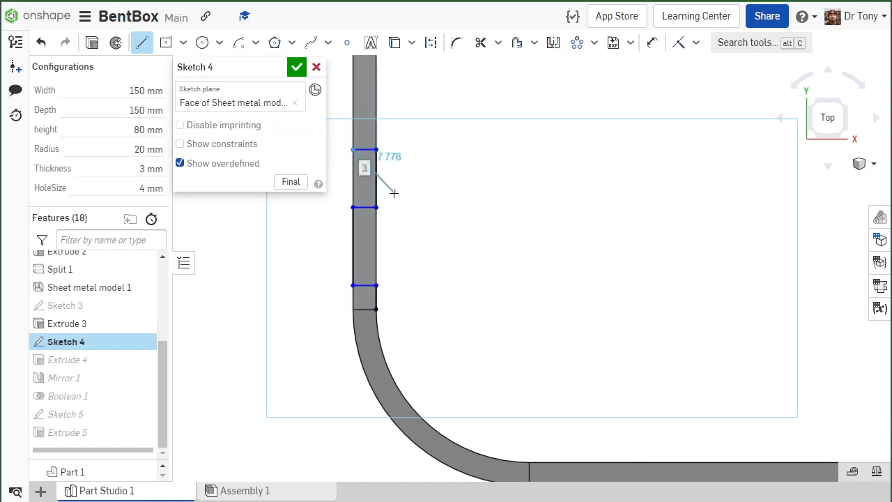
Continue the stepped line chain up the left wall to the upper corner, with a final segment about 25.6 mm long, and end the line.
{"action": "scroll", "coordinate": [400, 195], "scroll_direction": "down", "scroll_amount": 4}
{"action": "scroll", "coordinate": [374, 122], "scroll_direction": "up", "scroll_amount": 2}
{"action": "left_click", "coordinate": [380, 126]}
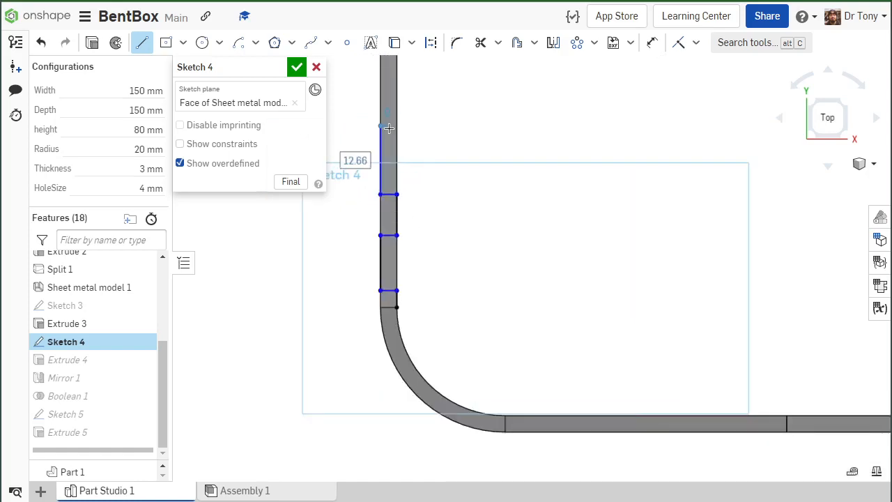
{"action": "left_click", "coordinate": [397, 125]}
{"action": "scroll", "coordinate": [430, 253], "scroll_direction": "down", "scroll_amount": 3}
{"action": "scroll", "coordinate": [394, 104], "scroll_direction": "up", "scroll_amount": 2}
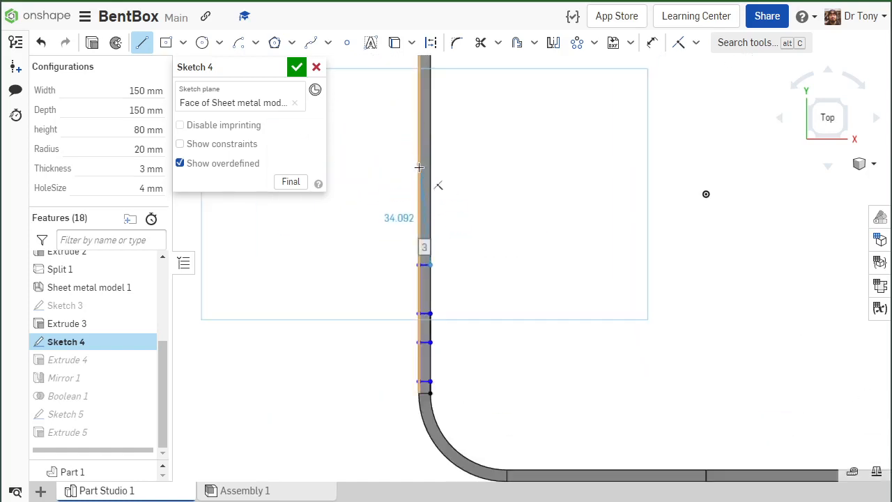
{"action": "left_click", "coordinate": [421, 168]}
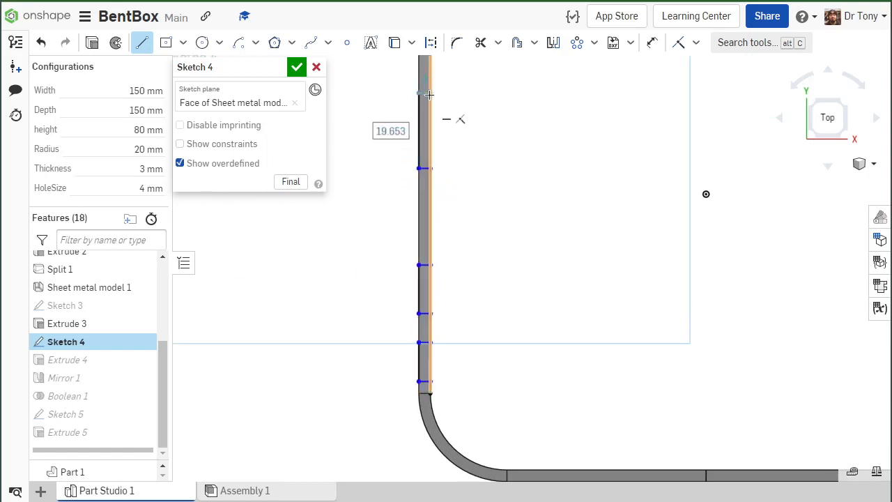
{"action": "scroll", "coordinate": [446, 258], "scroll_direction": "down", "scroll_amount": 3}
{"action": "scroll", "coordinate": [439, 209], "scroll_direction": "up", "scroll_amount": 3}
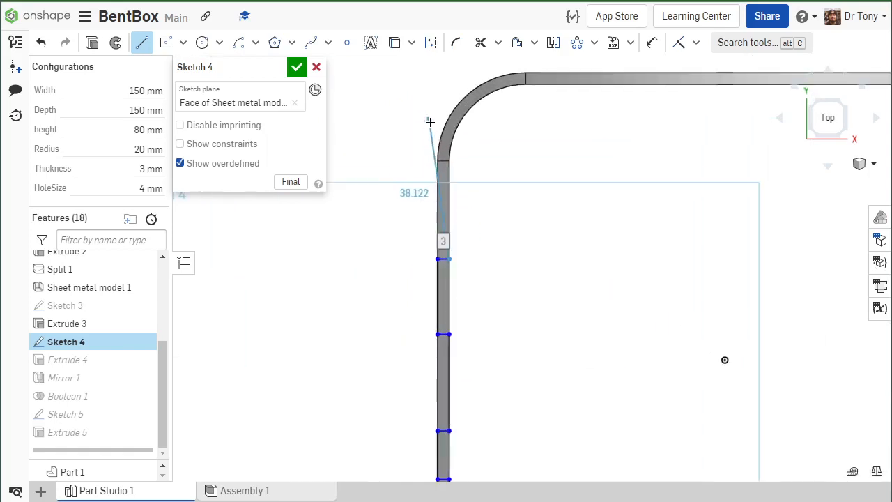
{"action": "left_click", "coordinate": [449, 176]}
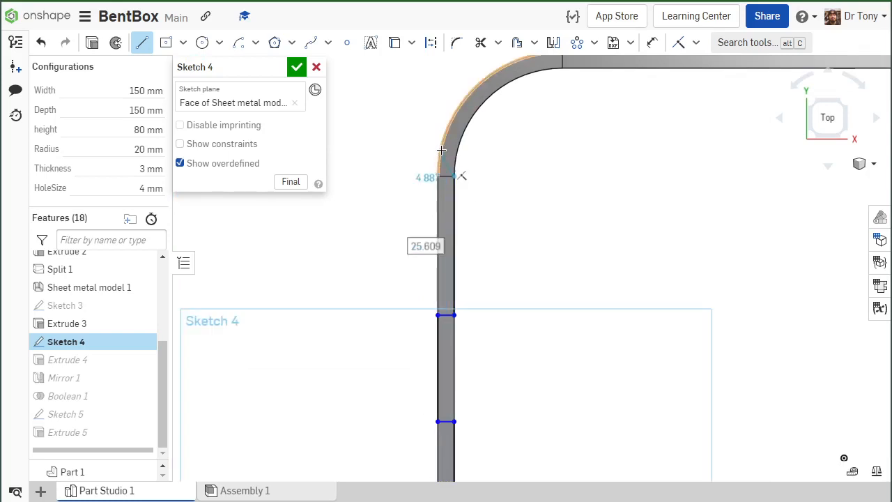
{"action": "scroll", "coordinate": [446, 150], "scroll_direction": "down", "scroll_amount": 2}
{"action": "left_click", "coordinate": [147, 50]}
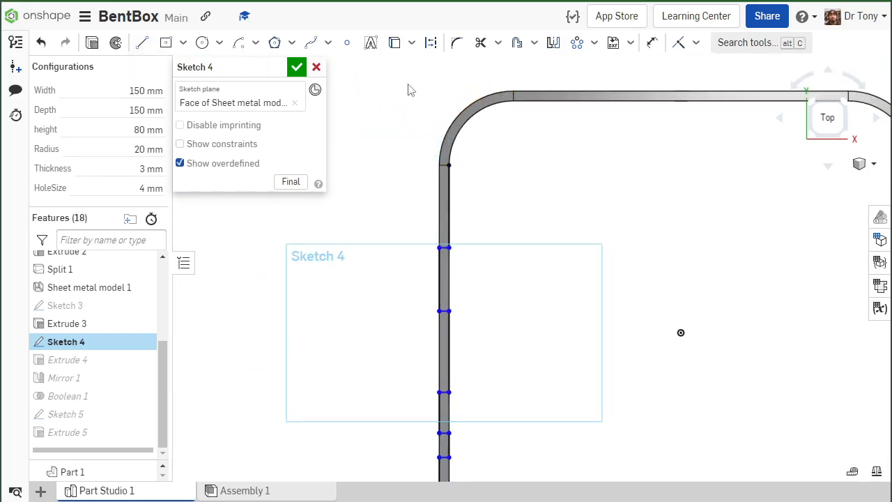
{"action": "scroll", "coordinate": [410, 101], "scroll_direction": "down", "scroll_amount": 3}
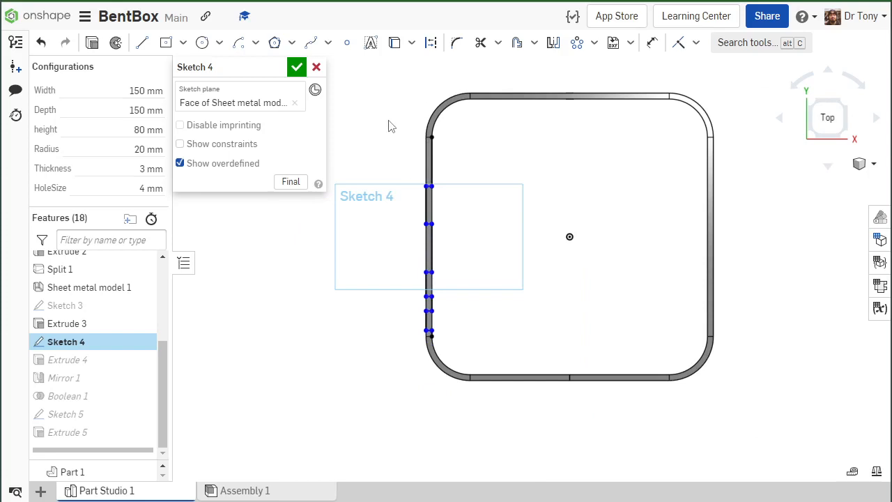
{"action": "left_click_drag", "start_coordinate": [390, 127], "coordinate": [486, 378]}
{"action": "right_click", "coordinate": [517, 278]}
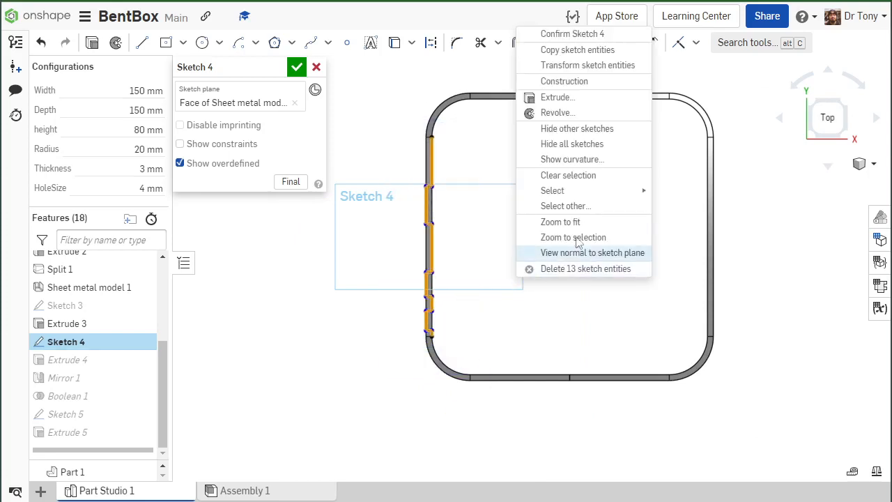
{"action": "left_click", "coordinate": [588, 50]}
{"action": "right_click", "coordinate": [604, 328]}
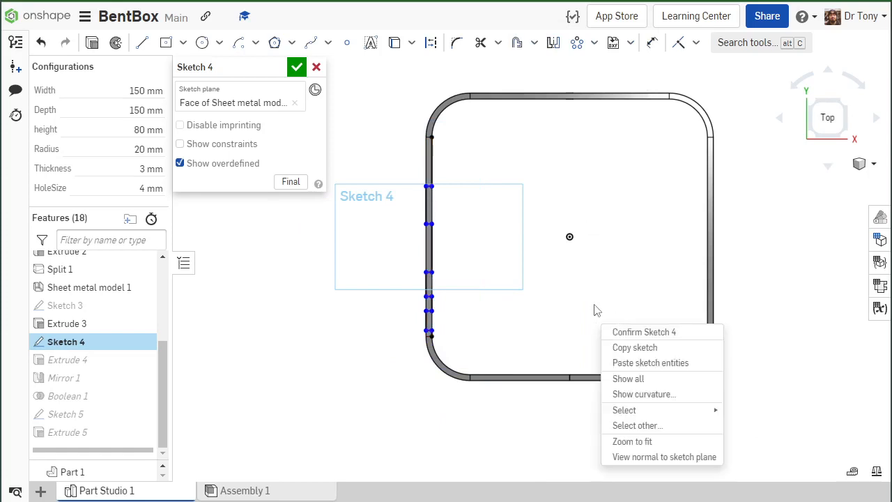
Draw a stepped line chain along the box's front wall from its left corner, crossing the 3 mm wall thickness three times.
{"action": "scroll", "coordinate": [566, 410], "scroll_direction": "up", "scroll_amount": 4}
{"action": "left_click", "coordinate": [139, 42]}
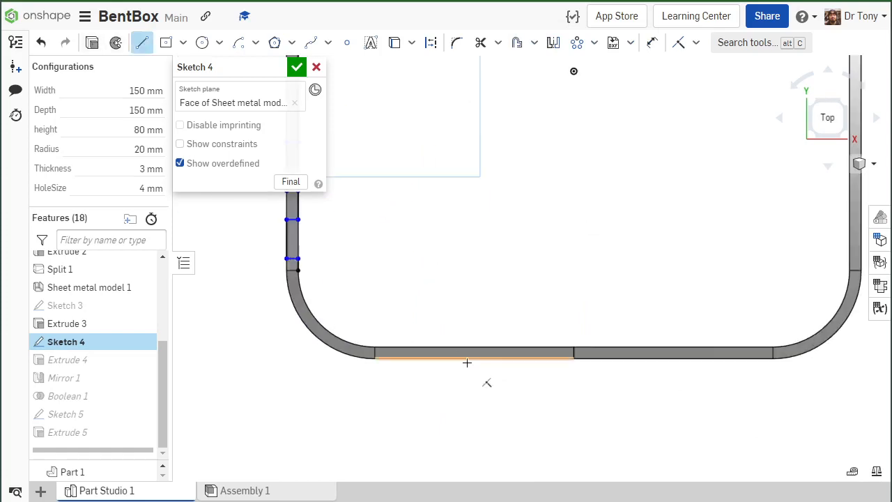
{"action": "scroll", "coordinate": [529, 390], "scroll_direction": "down", "scroll_amount": 3}
{"action": "scroll", "coordinate": [325, 342], "scroll_direction": "up", "scroll_amount": 5}
{"action": "left_click", "coordinate": [275, 321]}
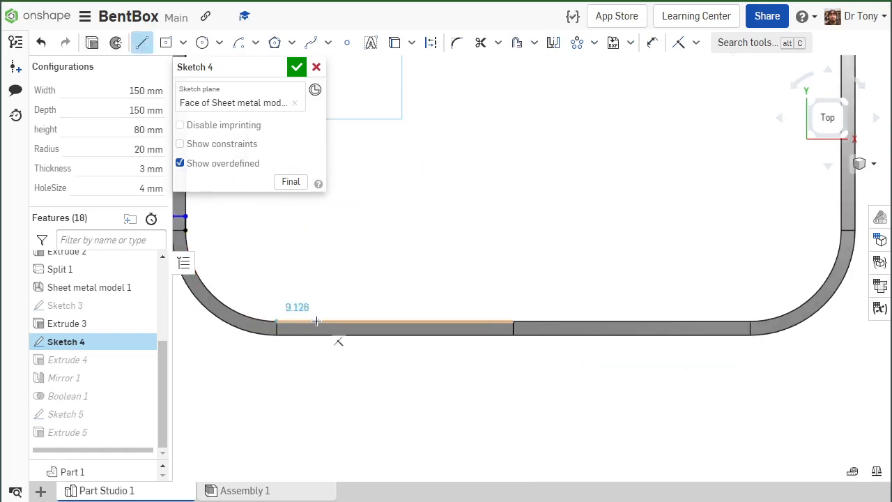
{"action": "left_click", "coordinate": [304, 321]}
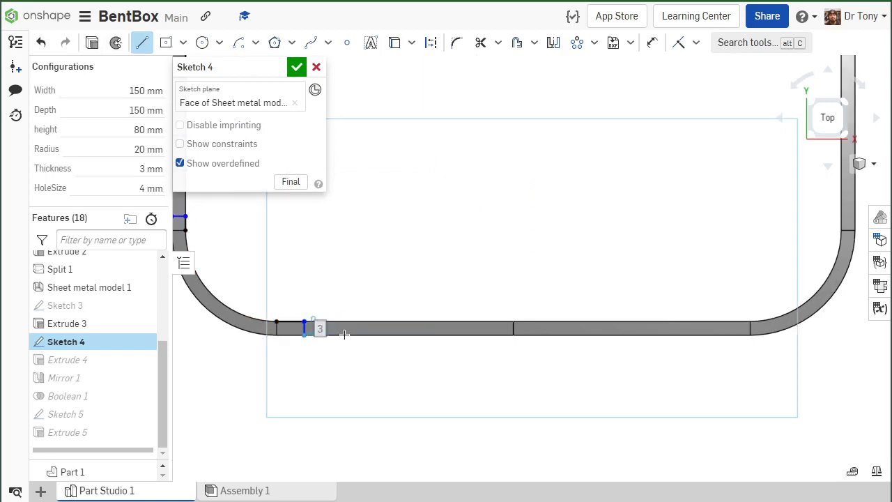
{"action": "left_click", "coordinate": [379, 325]}
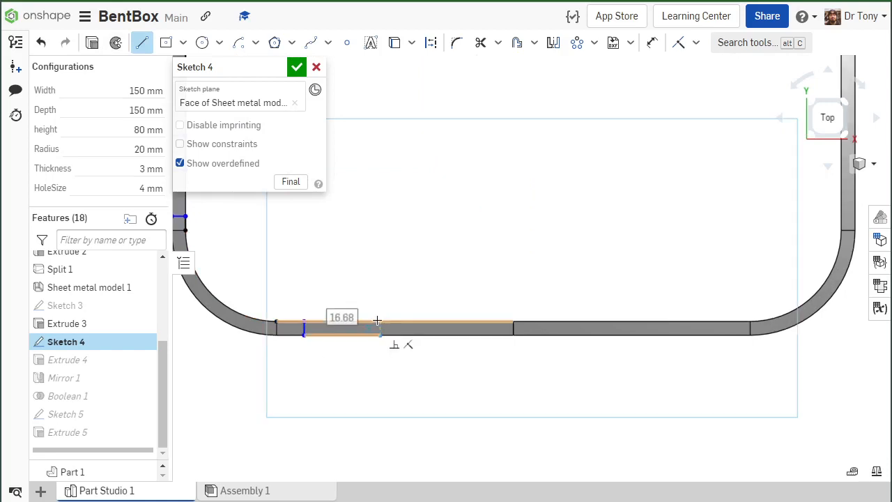
{"action": "left_click", "coordinate": [443, 322]}
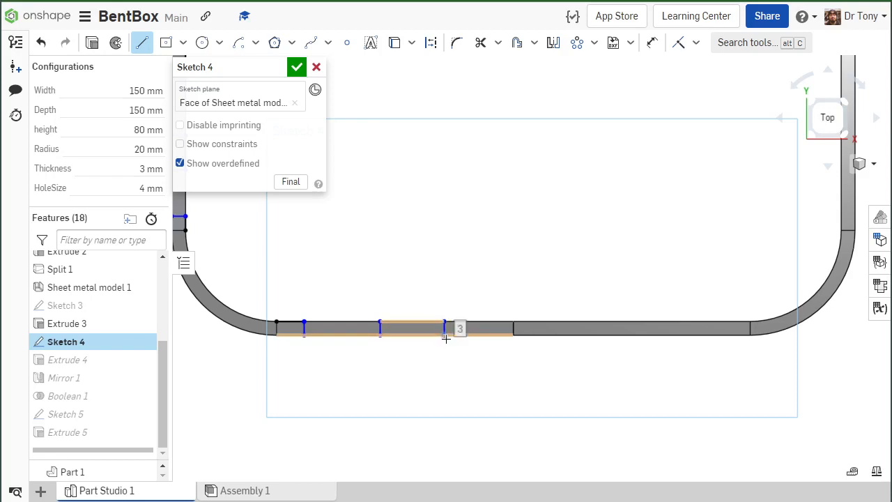
{"action": "left_click", "coordinate": [444, 335]}
Continue the stepped chain along the front wall with three more thickness crossings, finishing at the right corner with a segment about 16.2 mm long.
{"action": "left_click", "coordinate": [531, 321]}
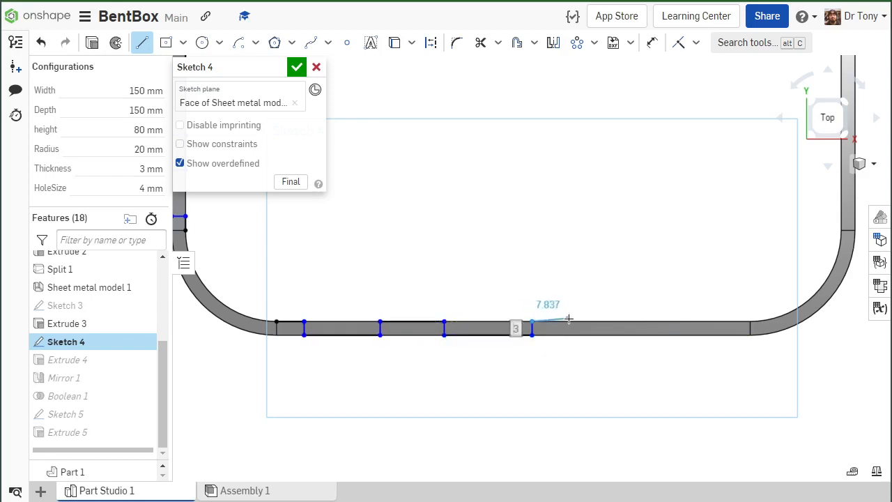
{"action": "left_click", "coordinate": [596, 321]}
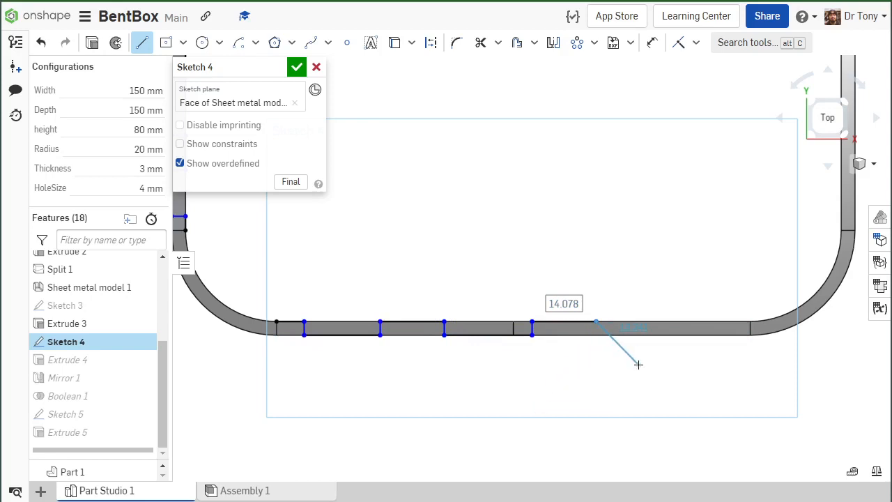
{"action": "left_click", "coordinate": [605, 337]}
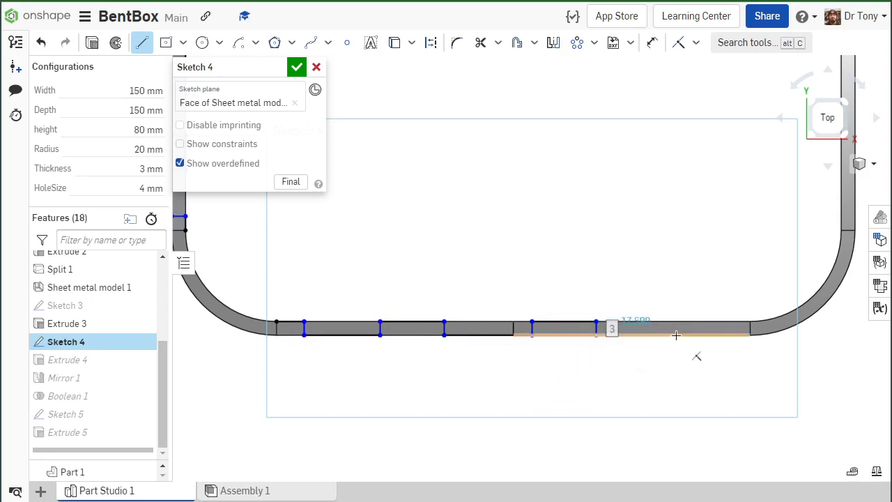
{"action": "left_click", "coordinate": [672, 322]}
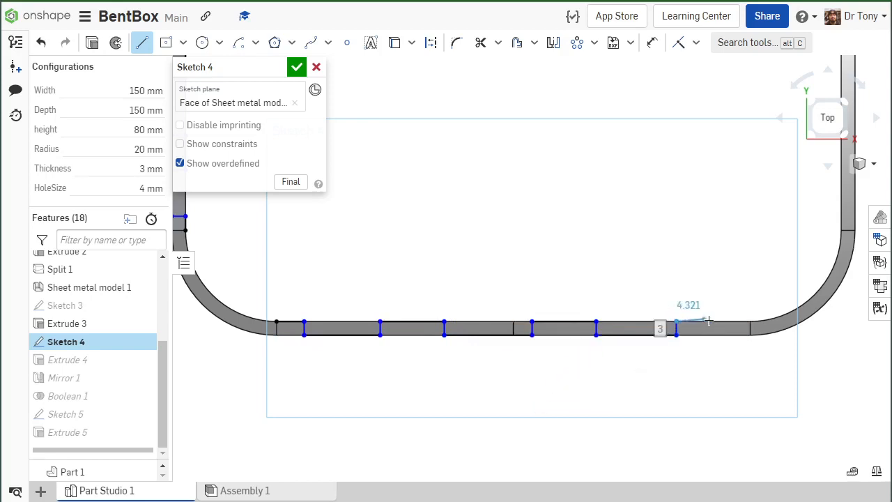
{"action": "left_click", "coordinate": [750, 321]}
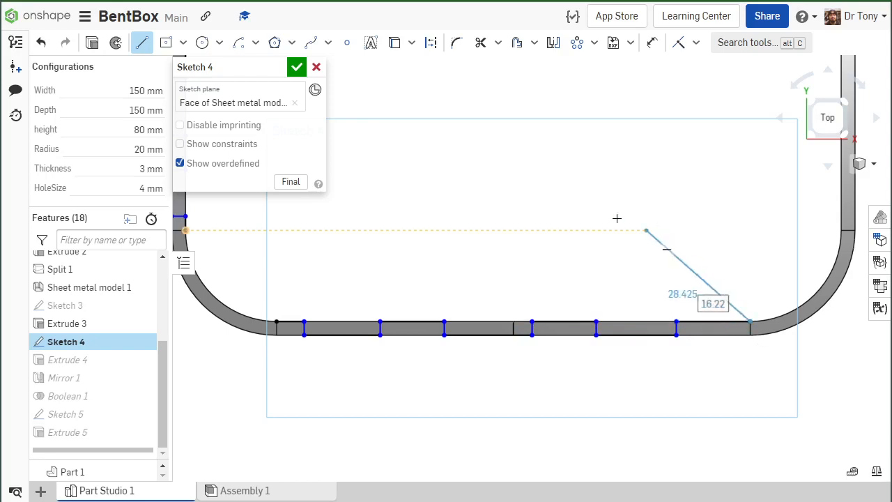
End the line chain and project the box's inner corner arcs and remaining inner wall edges into the sketch with Use.
{"action": "left_click", "coordinate": [142, 43]}
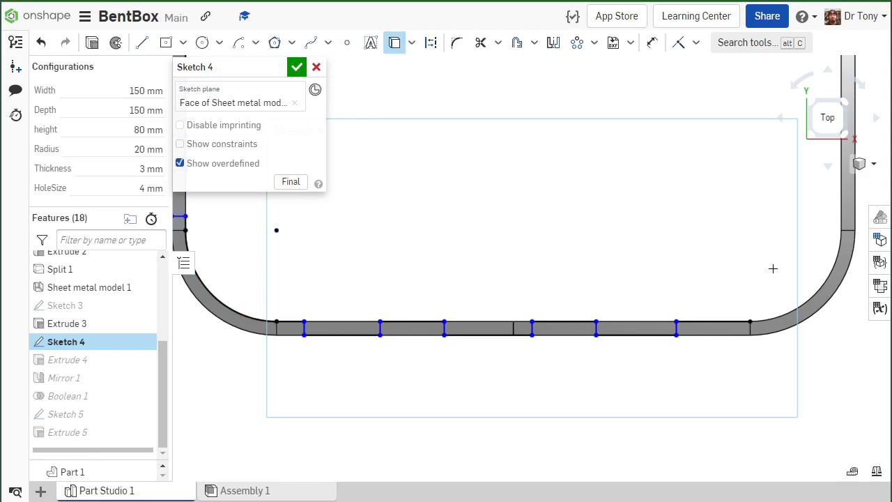
{"action": "scroll", "coordinate": [786, 347], "scroll_direction": "down", "scroll_amount": 4}
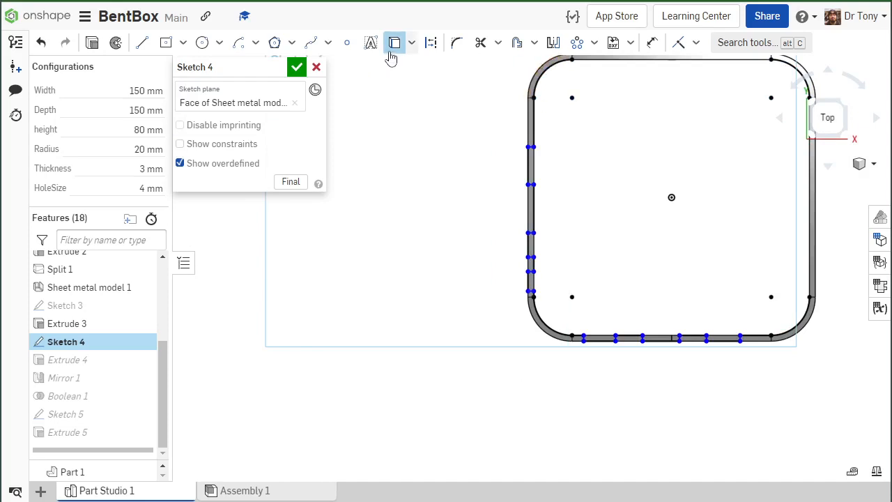
Apply an Equal constraint to the four end segments of the left and front wall chains next to the rounded corners.
{"action": "scroll", "coordinate": [496, 121], "scroll_direction": "up", "scroll_amount": 5}
{"action": "scroll", "coordinate": [563, 153], "scroll_direction": "down", "scroll_amount": 3}
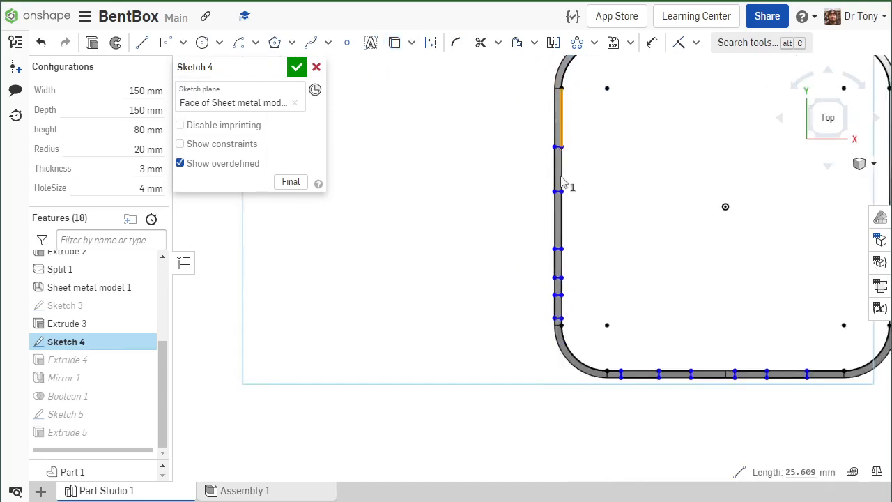
{"action": "scroll", "coordinate": [558, 335], "scroll_direction": "up", "scroll_amount": 5}
{"action": "scroll", "coordinate": [555, 306], "scroll_direction": "down", "scroll_amount": 3}
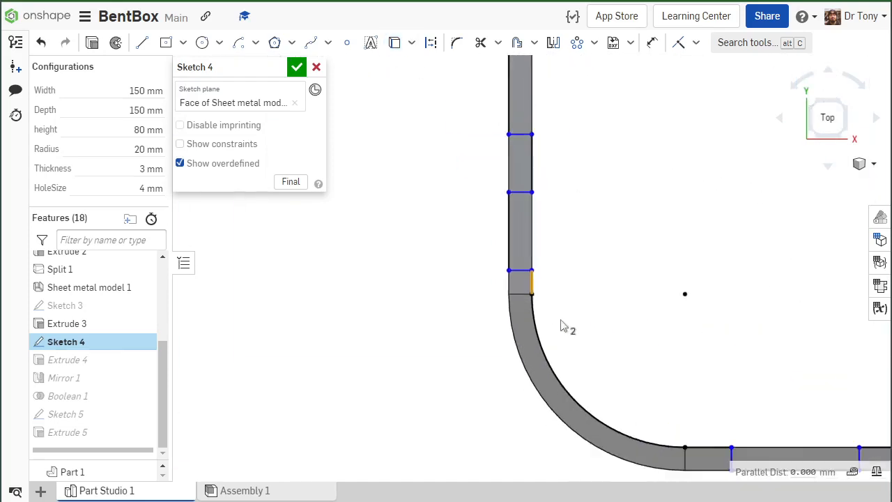
{"action": "scroll", "coordinate": [666, 414], "scroll_direction": "up", "scroll_amount": 3}
{"action": "scroll", "coordinate": [376, 361], "scroll_direction": "down", "scroll_amount": 4}
{"action": "scroll", "coordinate": [687, 384], "scroll_direction": "down", "scroll_amount": 3}
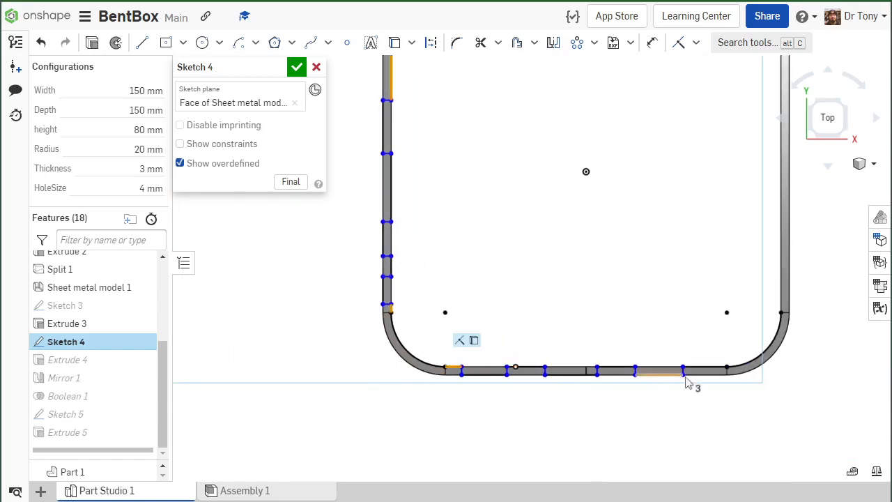
{"action": "scroll", "coordinate": [740, 353], "scroll_direction": "up", "scroll_amount": 4}
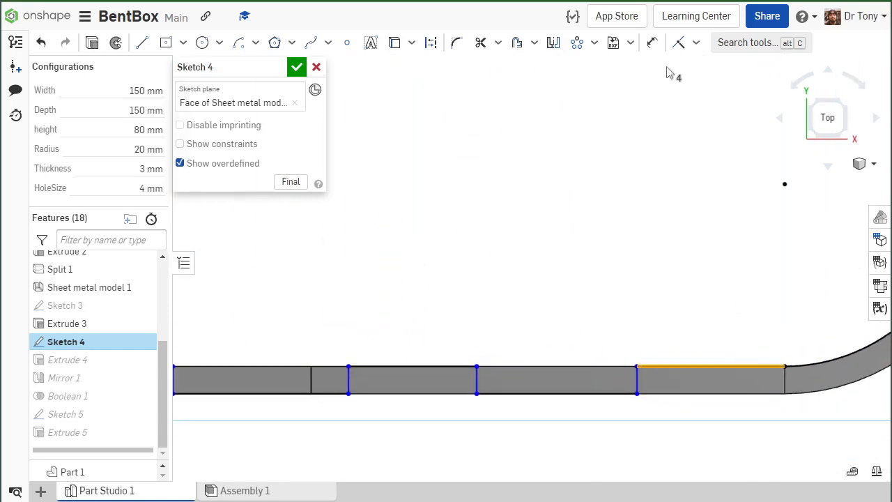
{"action": "left_click", "coordinate": [695, 43]}
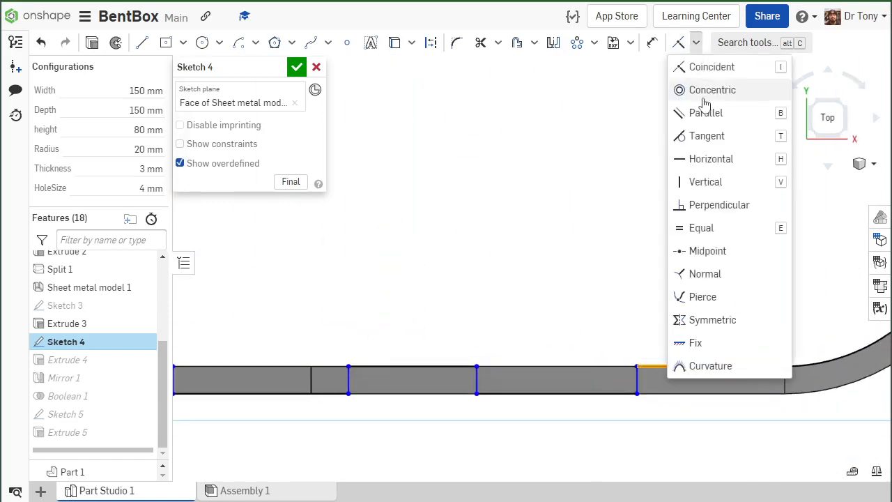
{"action": "left_click", "coordinate": [714, 227]}
Dimension the left chain's end segment next to the lower-left corner and set its length to 1 mm.
{"action": "scroll", "coordinate": [575, 322], "scroll_direction": "down", "scroll_amount": 3}
{"action": "scroll", "coordinate": [362, 215], "scroll_direction": "up", "scroll_amount": 6}
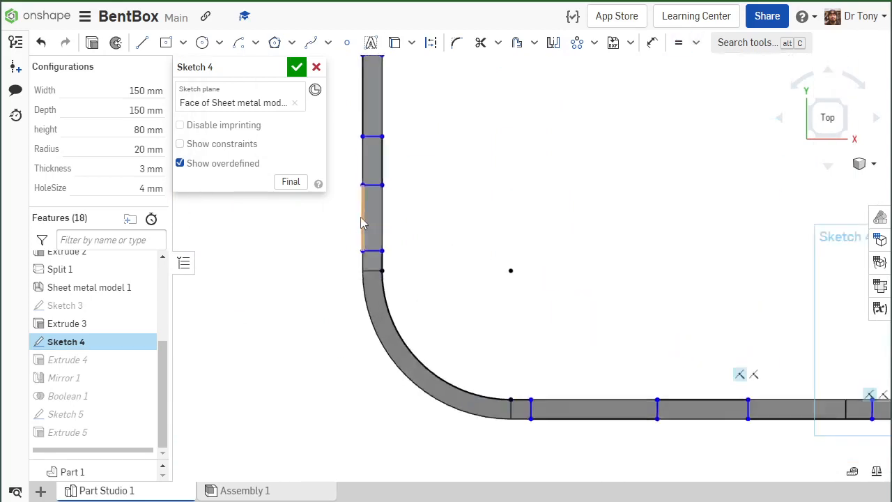
{"action": "left_click", "coordinate": [653, 43]}
{"action": "scroll", "coordinate": [373, 339], "scroll_direction": "up", "scroll_amount": 3}
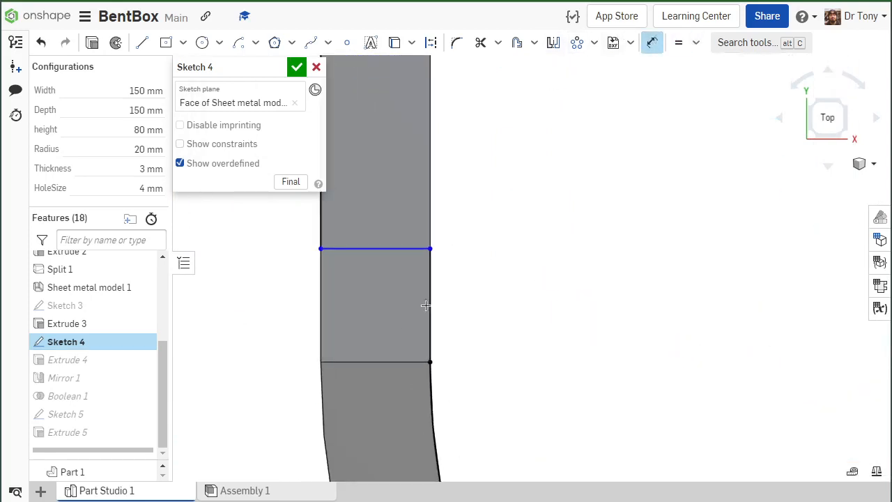
{"action": "left_click", "coordinate": [427, 306]}
{"action": "left_click", "coordinate": [520, 303]}
{"action": "type", "text": "3.11"}
{"action": "key", "text": "Return"}
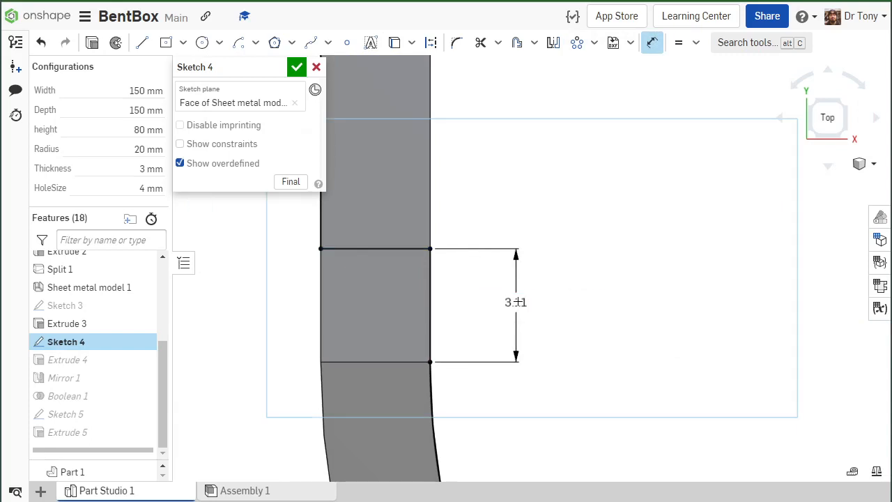
{"action": "scroll", "coordinate": [521, 318], "scroll_direction": "down", "scroll_amount": 4}
{"action": "scroll", "coordinate": [520, 318], "scroll_direction": "down", "scroll_amount": 1}
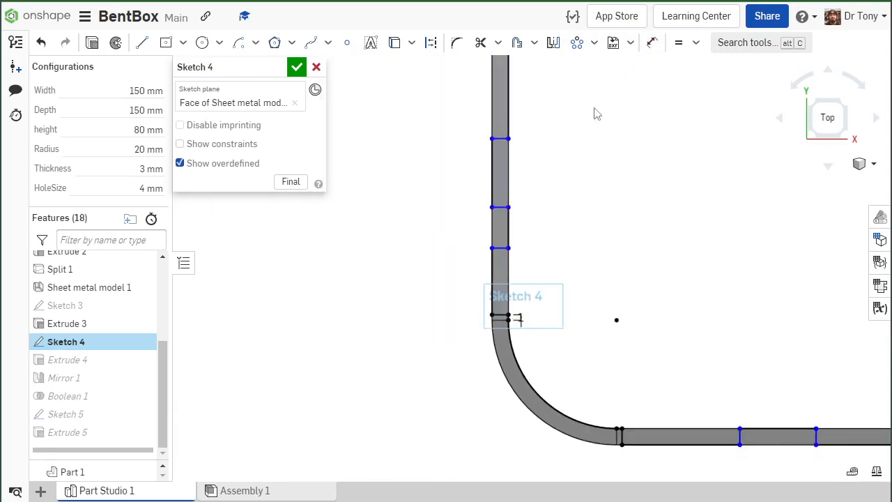
{"action": "scroll", "coordinate": [533, 202], "scroll_direction": "up", "scroll_amount": 3}
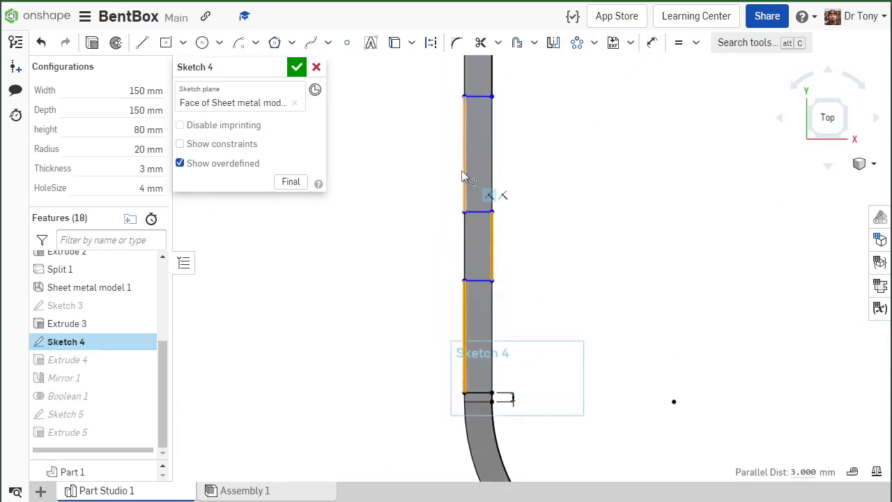
{"action": "scroll", "coordinate": [459, 284], "scroll_direction": "down", "scroll_amount": 2}
{"action": "key", "text": "Delete"}
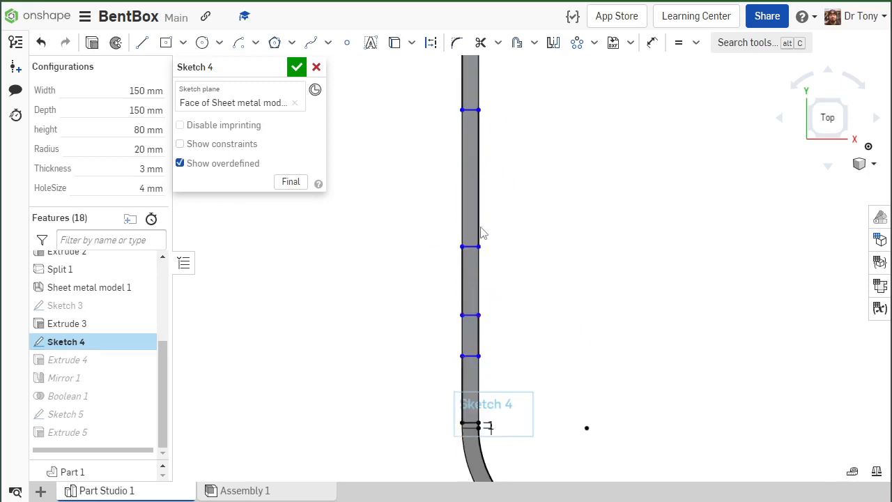
Apply an Equal constraint to the five lengthwise segments of the left wall's chain between its short end segments.
{"action": "left_click", "coordinate": [466, 383]}
{"action": "left_click", "coordinate": [478, 338]}
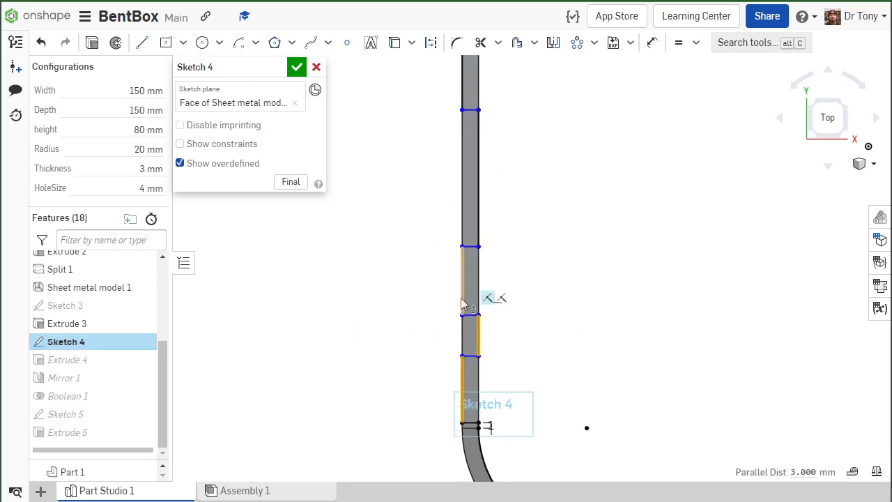
{"action": "left_click", "coordinate": [479, 234]}
{"action": "scroll", "coordinate": [524, 301], "scroll_direction": "down", "scroll_amount": 3}
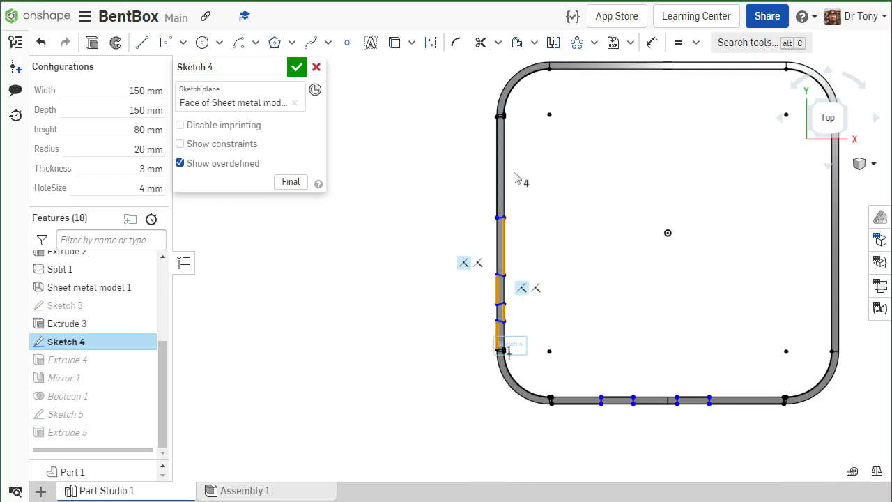
{"action": "scroll", "coordinate": [501, 174], "scroll_direction": "up", "scroll_amount": 1}
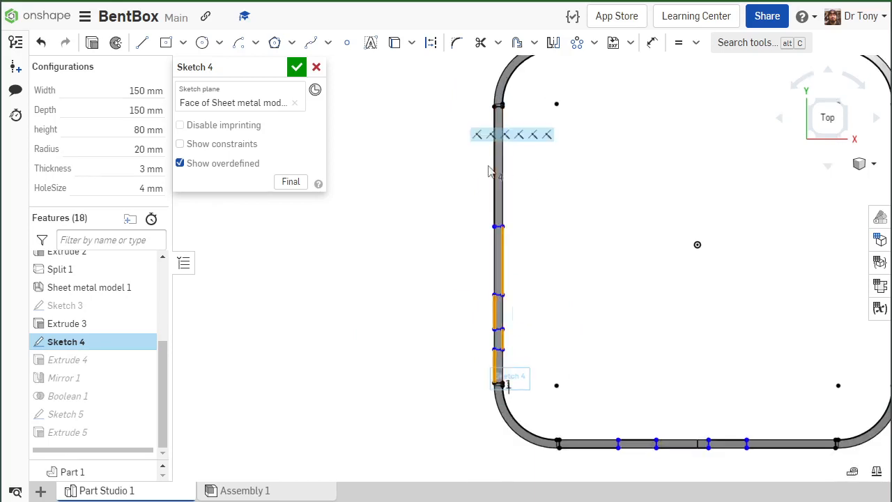
{"action": "left_click", "coordinate": [675, 43]}
{"action": "scroll", "coordinate": [404, 263], "scroll_direction": "down", "scroll_amount": 3}
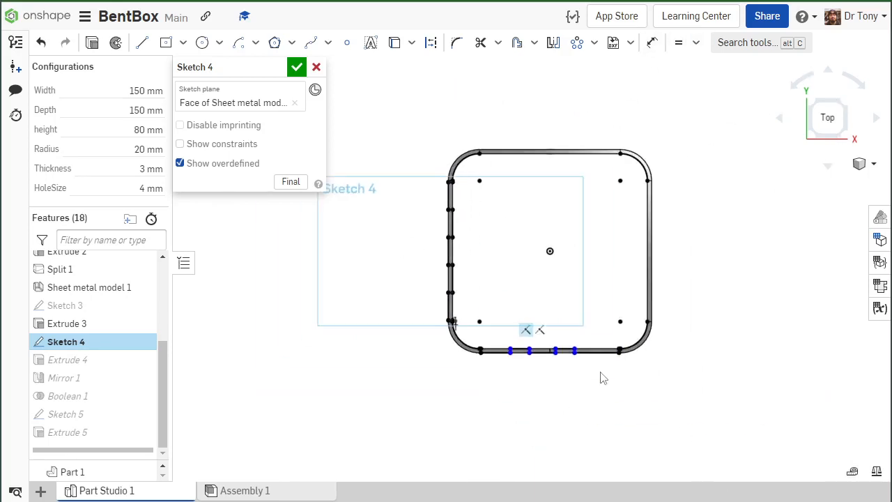
{"action": "scroll", "coordinate": [496, 372], "scroll_direction": "up", "scroll_amount": 4}
{"action": "left_click", "coordinate": [339, 324]}
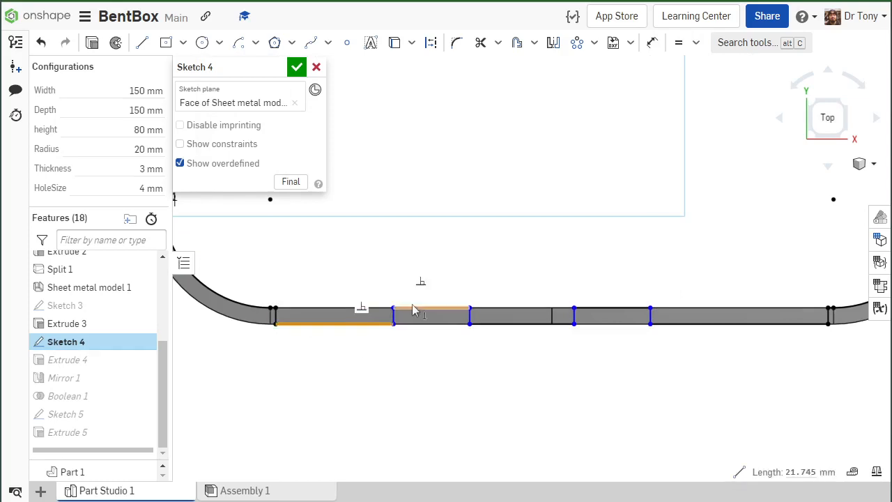
{"action": "left_click", "coordinate": [537, 325]}
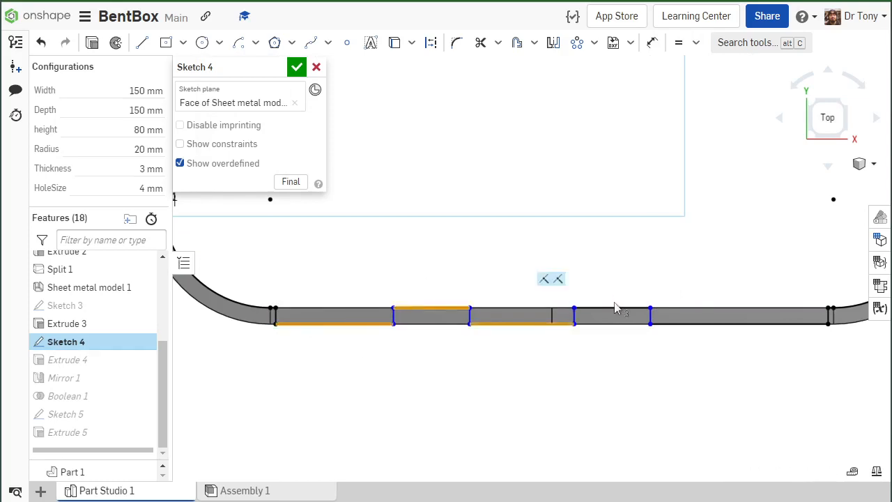
{"action": "key", "text": "Escape"}
{"action": "left_click", "coordinate": [414, 313]}
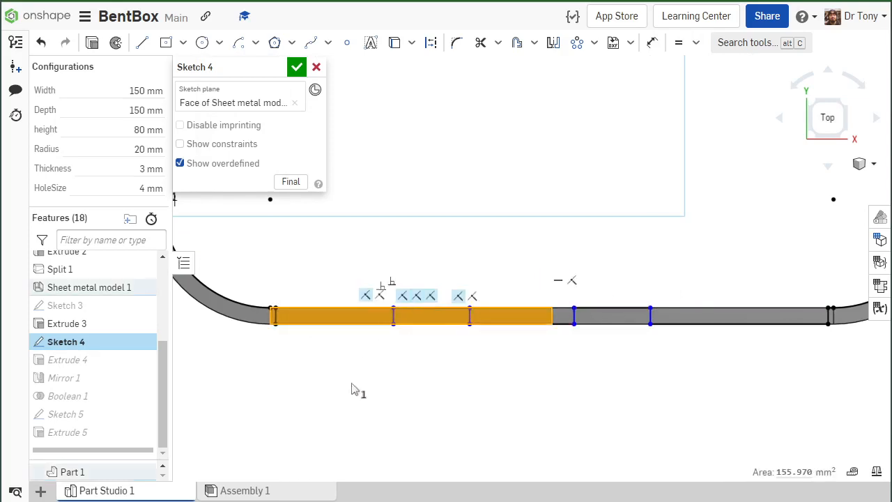
{"action": "key", "text": "Escape"}
Apply an Equal constraint to the five lengthwise segments of the front wall's chain between its short end segments.
{"action": "left_click", "coordinate": [379, 324]}
{"action": "left_click", "coordinate": [419, 307]}
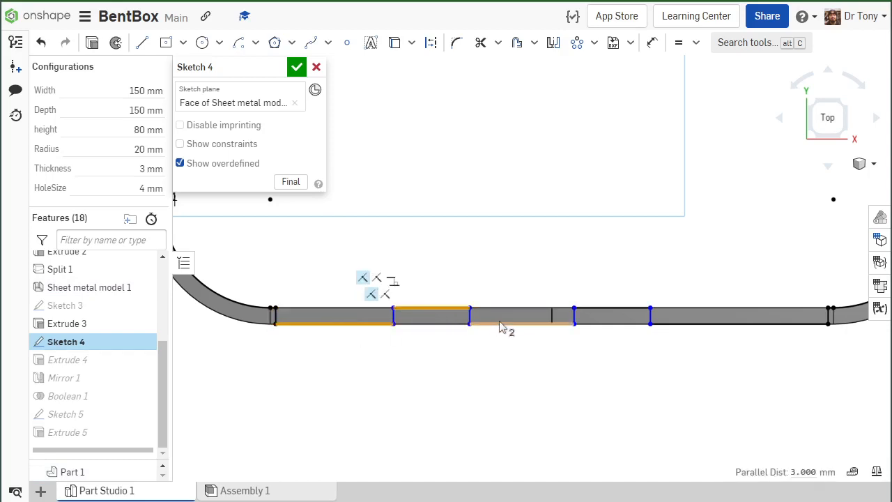
{"action": "left_click", "coordinate": [499, 324]}
{"action": "left_click", "coordinate": [619, 307]}
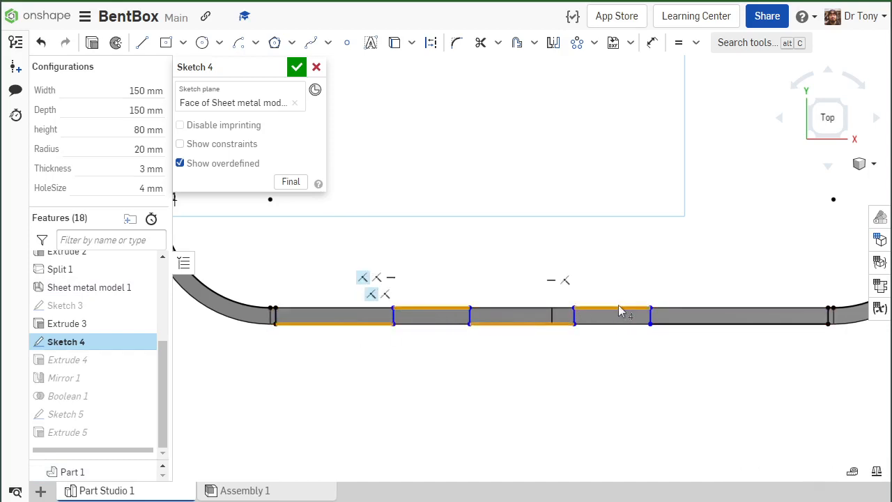
{"action": "left_click", "coordinate": [752, 325]}
{"action": "scroll", "coordinate": [509, 369], "scroll_direction": "up", "scroll_amount": 3}
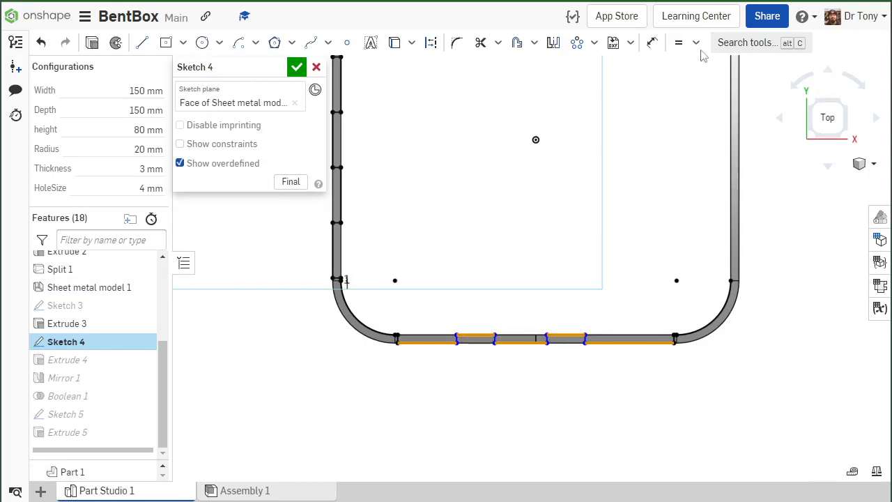
{"action": "left_click", "coordinate": [677, 45]}
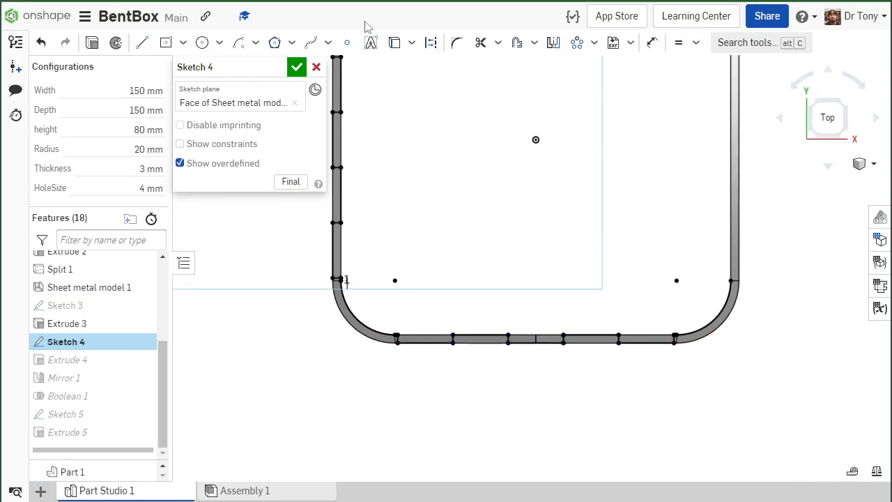
Mirror the front wall's tab chain about the Front plane onto the back wall.
{"action": "left_click", "coordinate": [556, 44]}
{"action": "scroll", "coordinate": [91, 313], "scroll_direction": "up", "scroll_amount": 4}
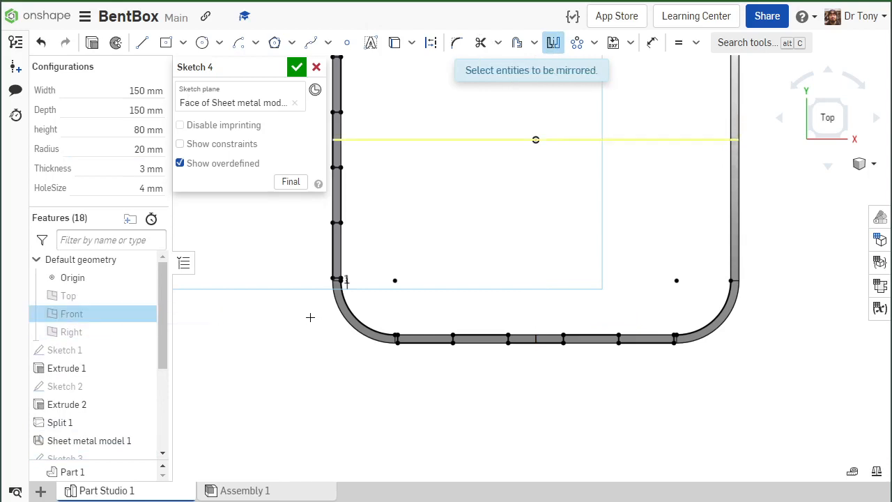
{"action": "mouse_move", "coordinate": [244, 315]}
{"action": "left_mouse_down"}
{"action": "mouse_move", "coordinate": [519, 376]}
{"action": "mouse_move", "coordinate": [760, 408]}
{"action": "left_mouse_up"}
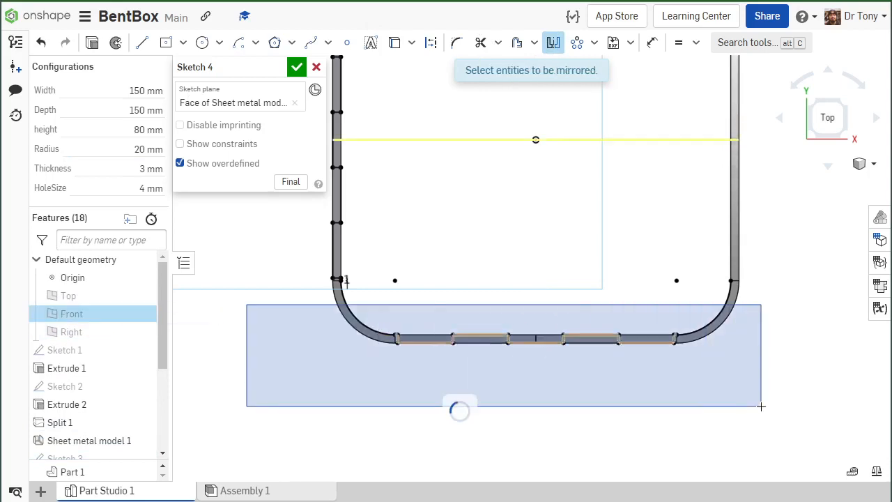
{"action": "scroll", "coordinate": [609, 392], "scroll_direction": "down", "scroll_amount": 5}
{"action": "scroll", "coordinate": [591, 198], "scroll_direction": "up", "scroll_amount": 2}
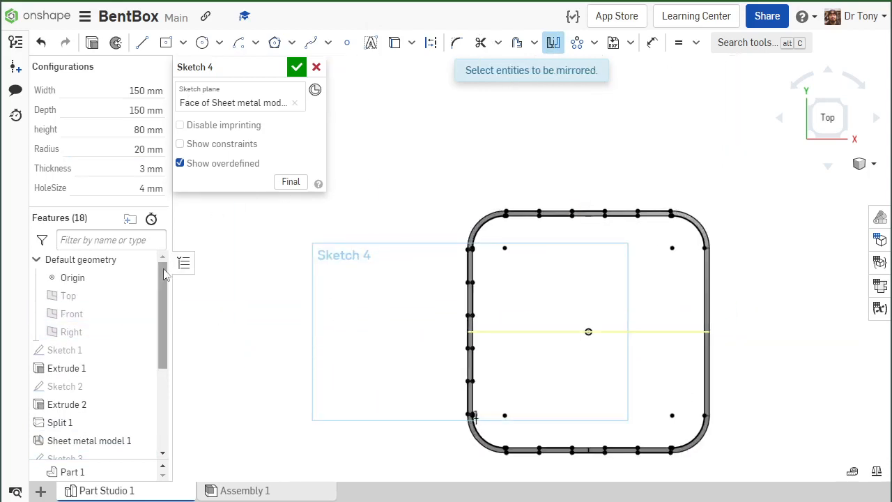
Mirror the left wall's tab chain about the Right plane onto the right wall and accept Sketch 4.
{"action": "left_click", "coordinate": [553, 42]}
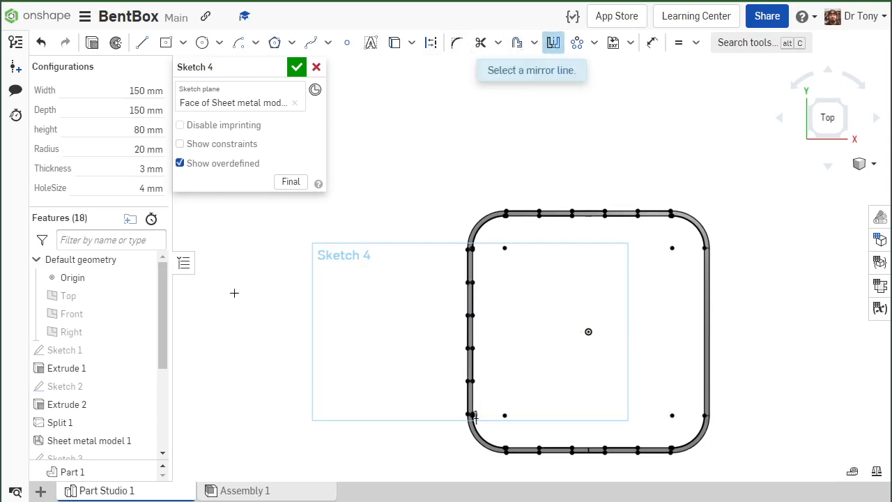
{"action": "left_click", "coordinate": [83, 331]}
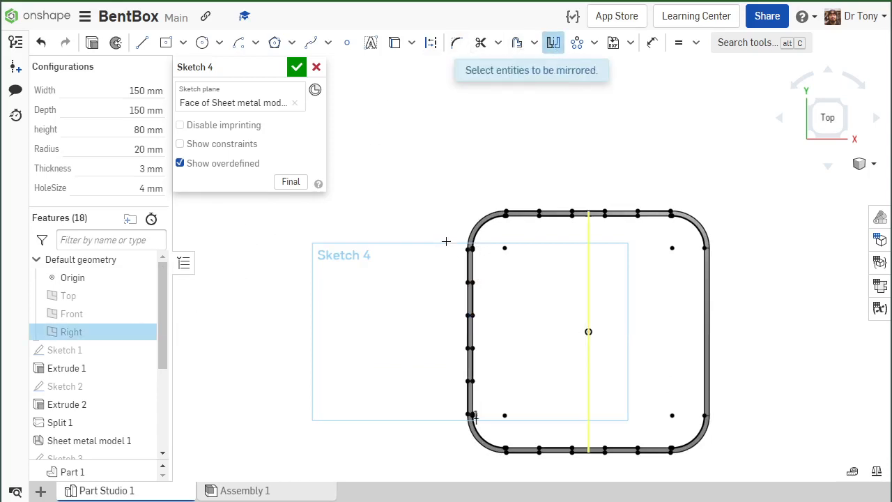
{"action": "left_click_drag", "start_coordinate": [446, 242], "coordinate": [493, 447]}
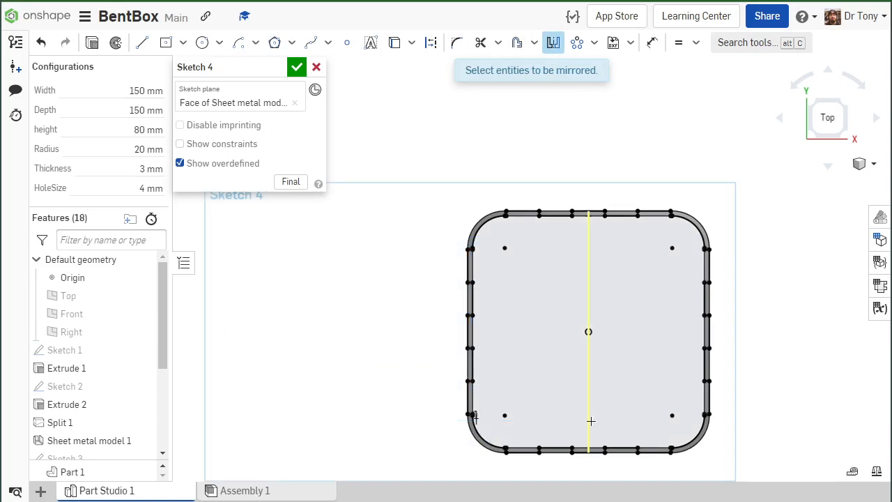
{"action": "left_click", "coordinate": [297, 68]}
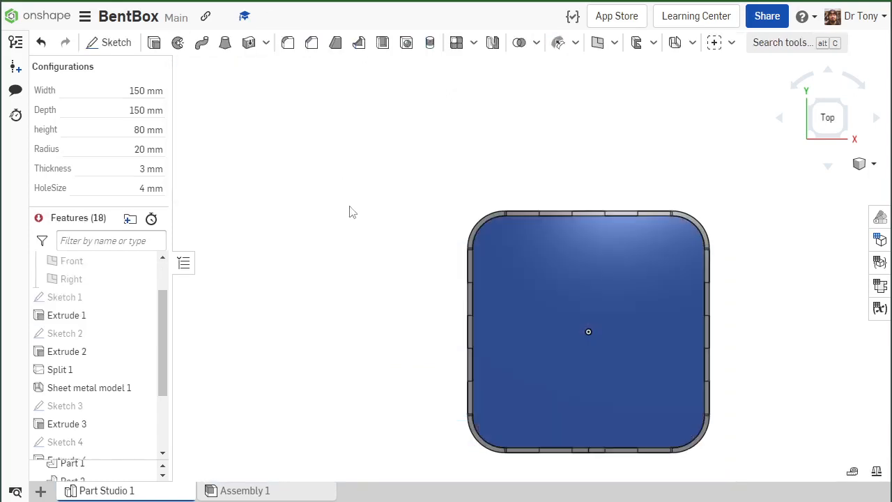
Edit Mirror 1 to replace its missing entity with the tabbed top panel, Part 2, mirrored about the Top plane.
{"action": "scroll", "coordinate": [77, 346], "scroll_direction": "down", "scroll_amount": 3}
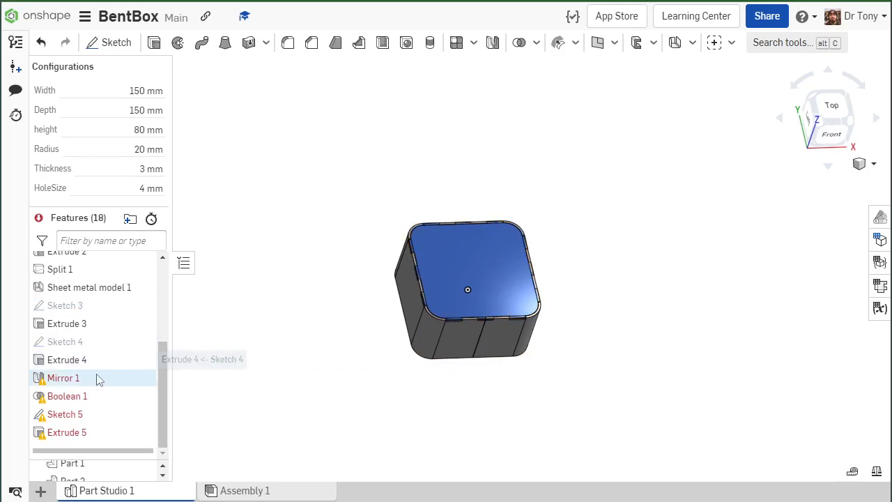
{"action": "scroll", "coordinate": [426, 295], "scroll_direction": "up", "scroll_amount": 5}
{"action": "key", "text": "f"}
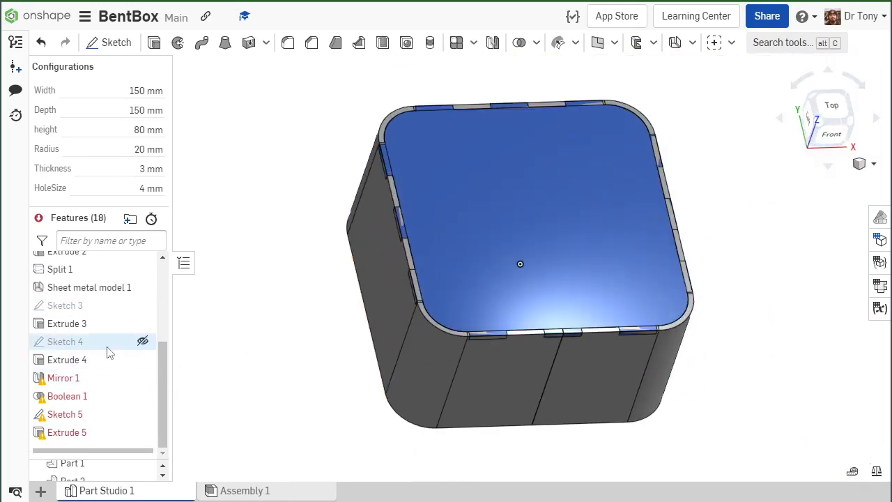
{"action": "double_click", "coordinate": [104, 377]}
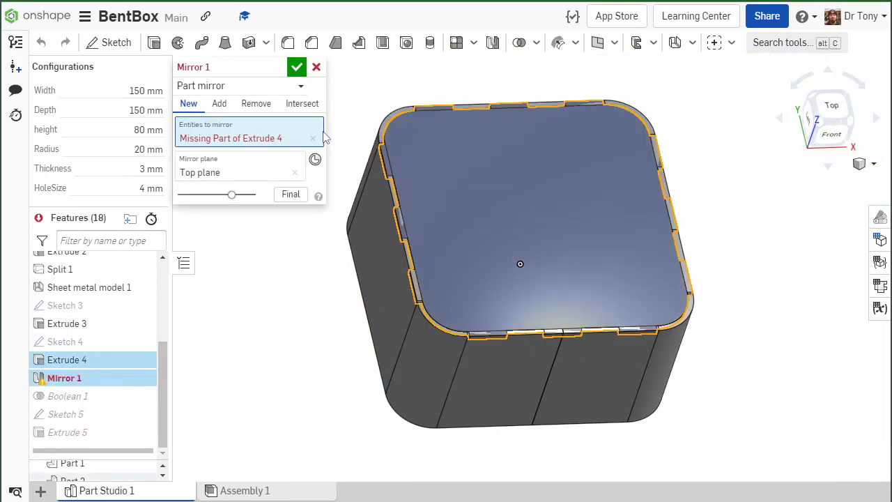
{"action": "scroll", "coordinate": [125, 474], "scroll_direction": "down", "scroll_amount": 1}
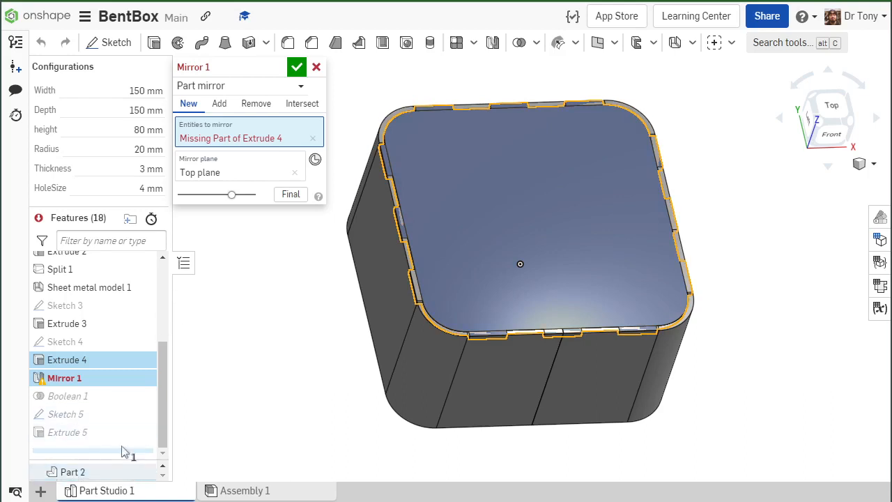
{"action": "left_click_drag", "start_coordinate": [122, 452], "coordinate": [124, 412]}
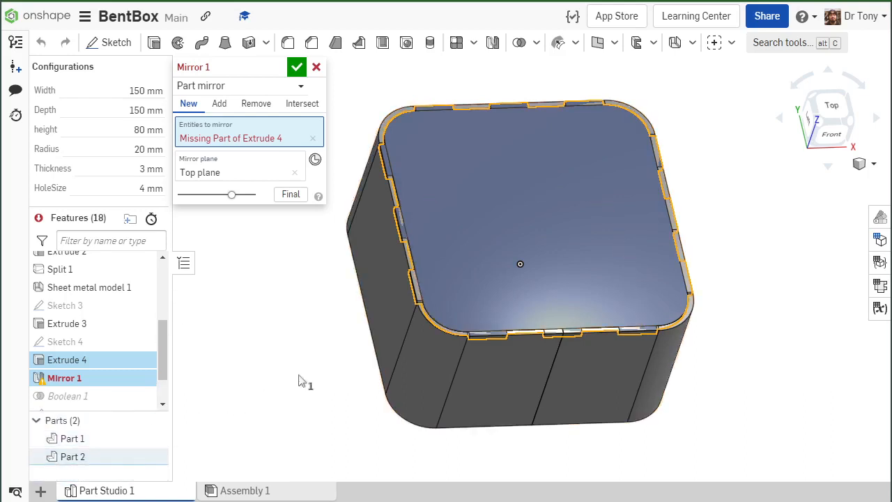
{"action": "left_click", "coordinate": [313, 140]}
{"action": "left_click", "coordinate": [562, 186]}
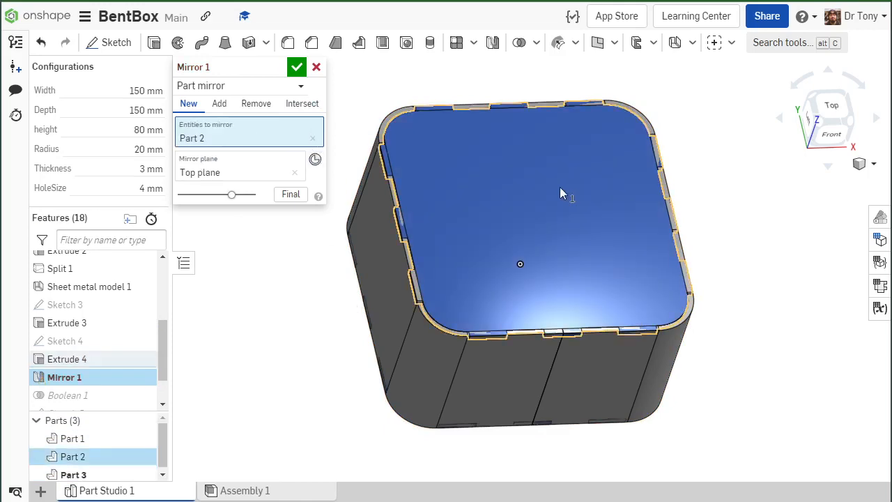
{"action": "right_click_drag", "start_coordinate": [392, 214], "coordinate": [413, 185]}
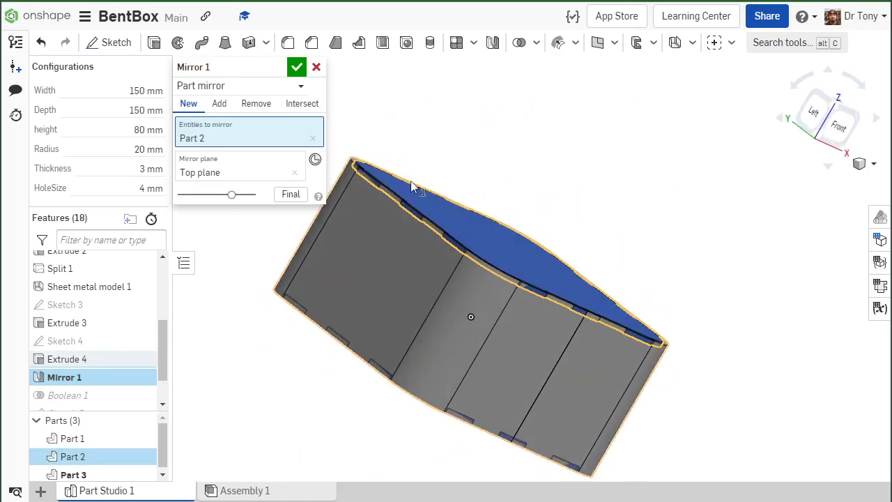
{"action": "left_click", "coordinate": [297, 69]}
Edit Boolean 1 to replace its missing subtract tools with the top and bottom panels, keeping Part 1 as target.
{"action": "scroll", "coordinate": [131, 355], "scroll_direction": "down", "scroll_amount": 2}
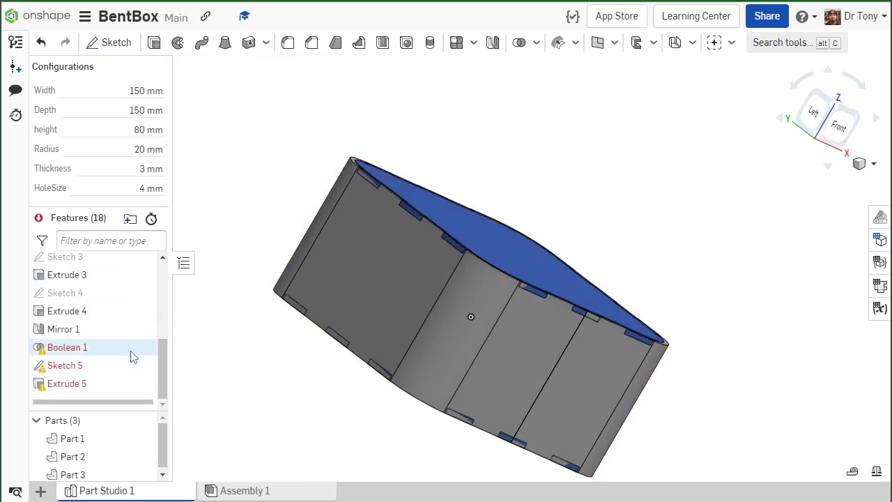
{"action": "double_click", "coordinate": [132, 349]}
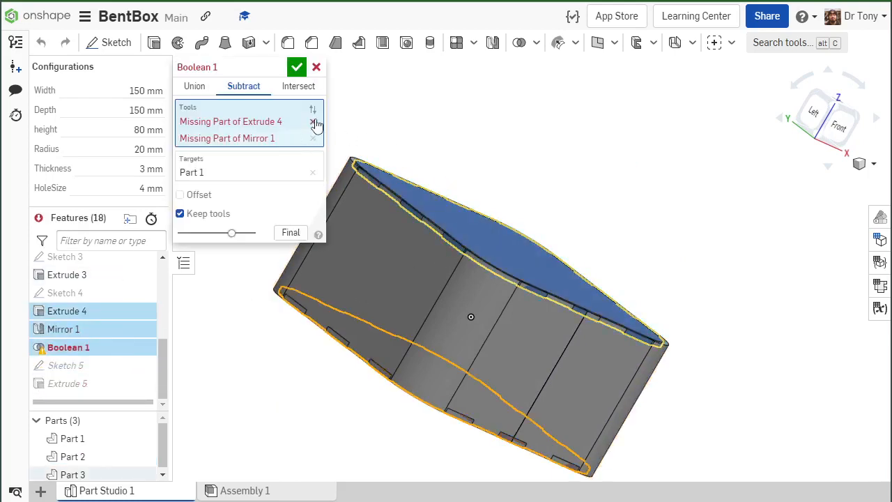
{"action": "left_click", "coordinate": [313, 122]}
{"action": "left_click", "coordinate": [313, 122]}
{"action": "right_click_drag", "start_coordinate": [411, 139], "coordinate": [462, 205]}
{"action": "right_click", "coordinate": [462, 207]}
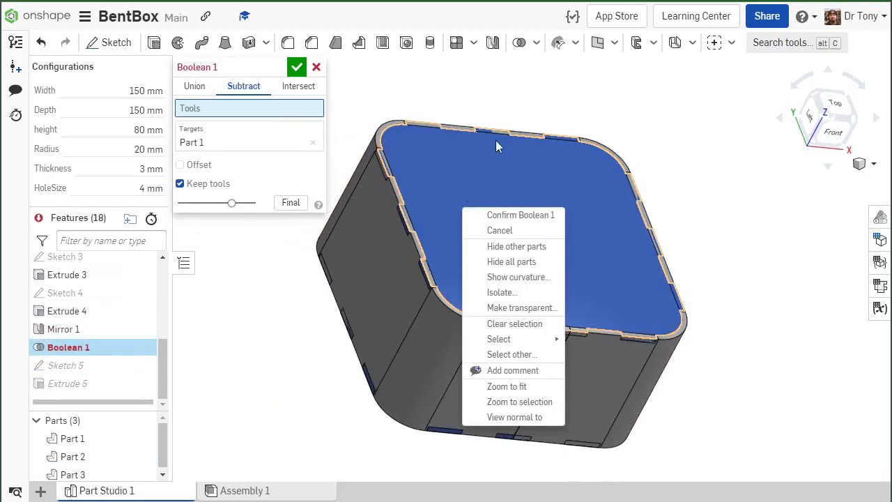
{"action": "left_click", "coordinate": [496, 155]}
{"action": "left_click", "coordinate": [495, 160]}
{"action": "right_click_drag", "start_coordinate": [494, 160], "coordinate": [454, 263]}
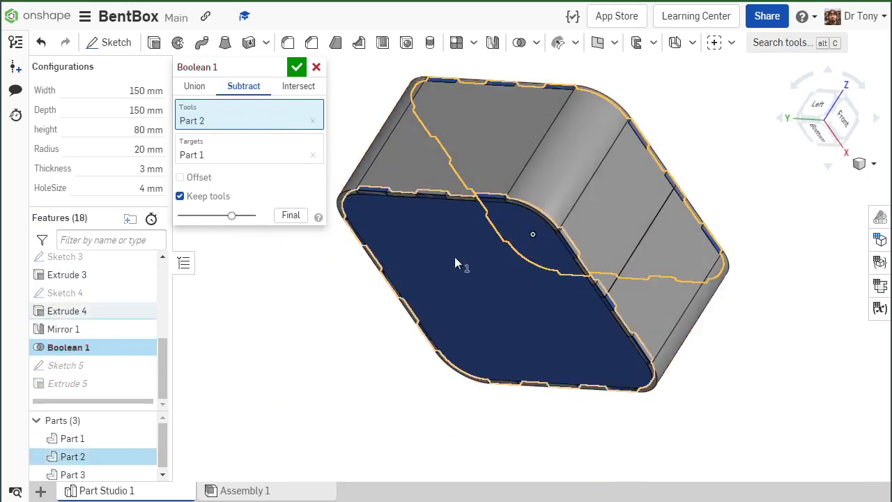
{"action": "left_click", "coordinate": [455, 263]}
{"action": "right_click_drag", "start_coordinate": [585, 173], "coordinate": [355, 136]}
{"action": "left_click", "coordinate": [297, 67]}
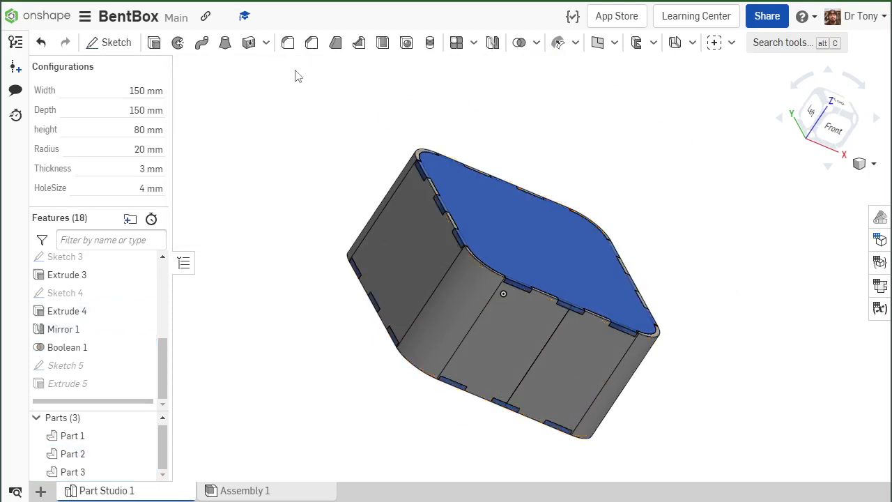
Replace Sketch 5's missing sketch plane with the top panel's outer face and accept the sketch.
{"action": "double_click", "coordinate": [131, 365]}
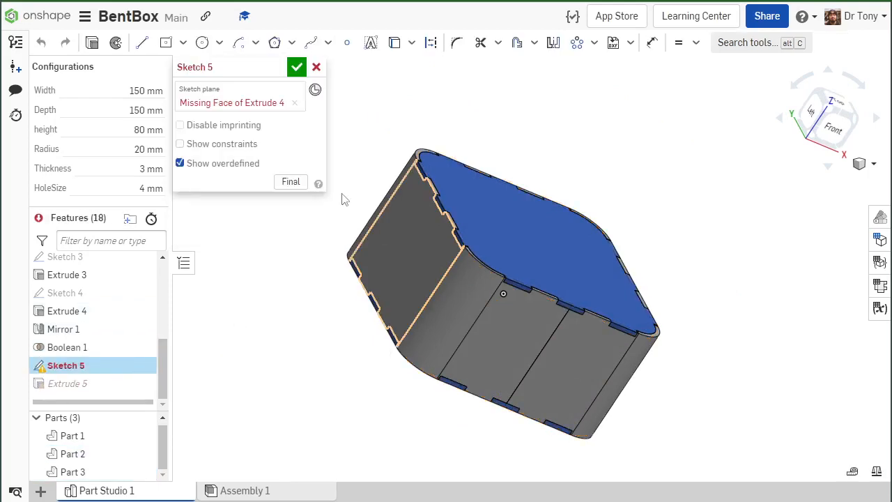
{"action": "left_click", "coordinate": [294, 102]}
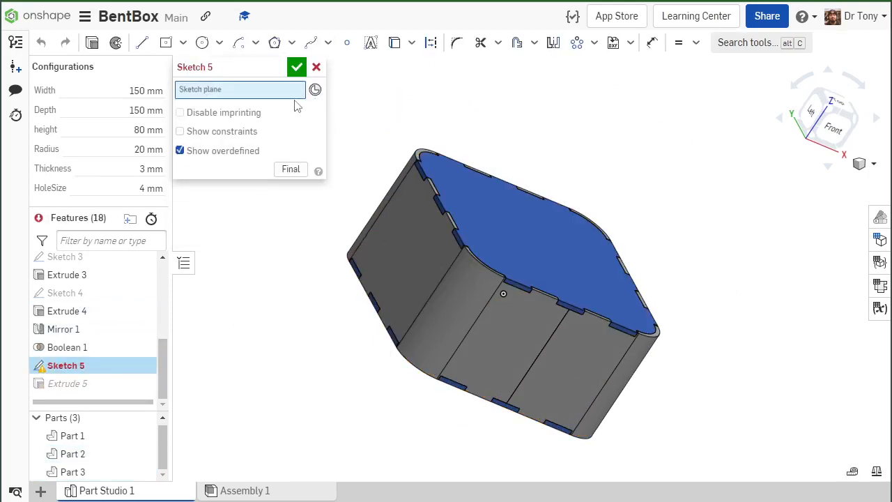
{"action": "left_click", "coordinate": [494, 210]}
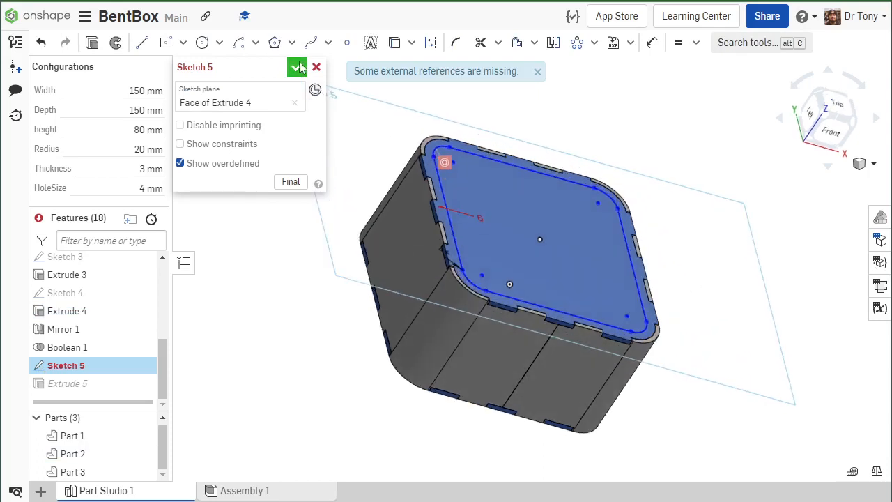
{"action": "left_click", "coordinate": [298, 67]}
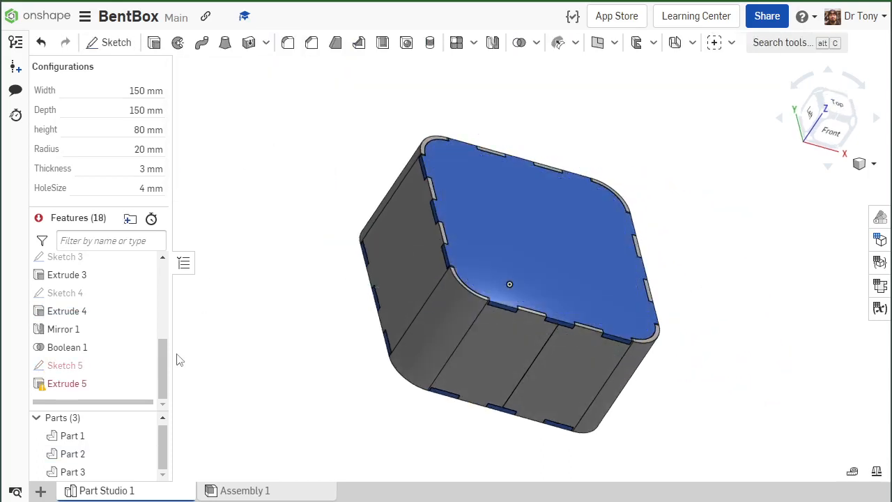
Edit Extrude 5 to replace the missing part in its merge scope with the top panel, Part 2.
{"action": "double_click", "coordinate": [133, 384]}
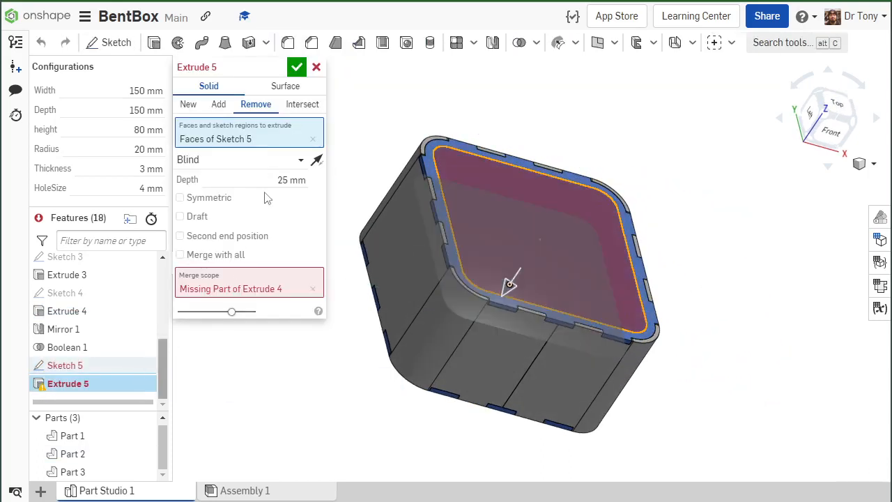
{"action": "left_click", "coordinate": [312, 289]}
{"action": "left_click", "coordinate": [500, 253]}
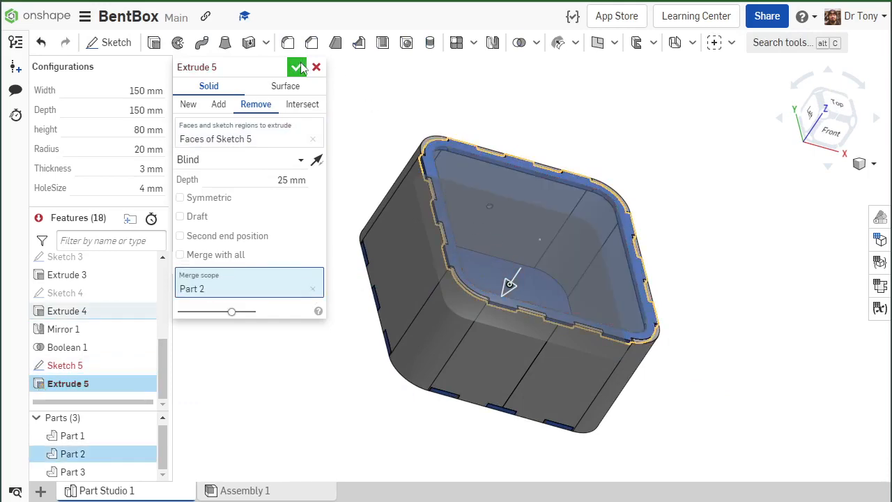
{"action": "left_click", "coordinate": [297, 67]}
Reopen Sketch 5 and delete the broken concentric constraint at the inner outline's upper-left corner arc.
{"action": "double_click", "coordinate": [115, 365]}
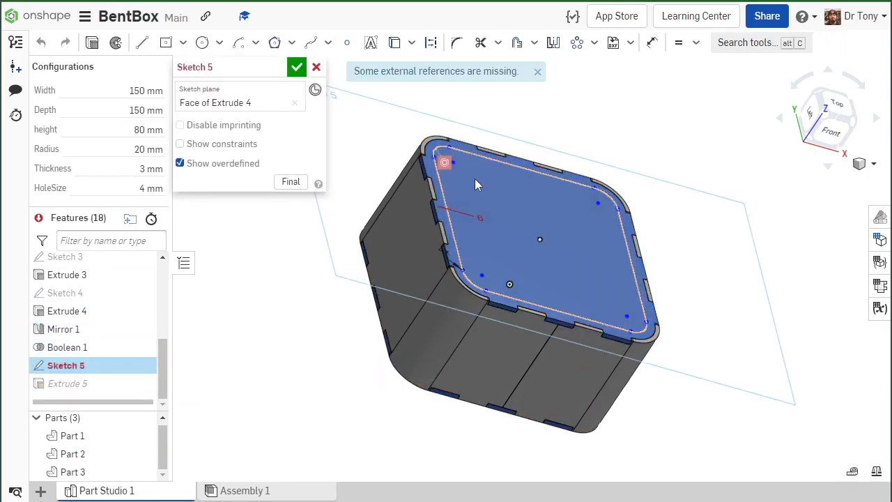
{"action": "key", "text": "n"}
{"action": "scroll", "coordinate": [460, 181], "scroll_direction": "up", "scroll_amount": 5}
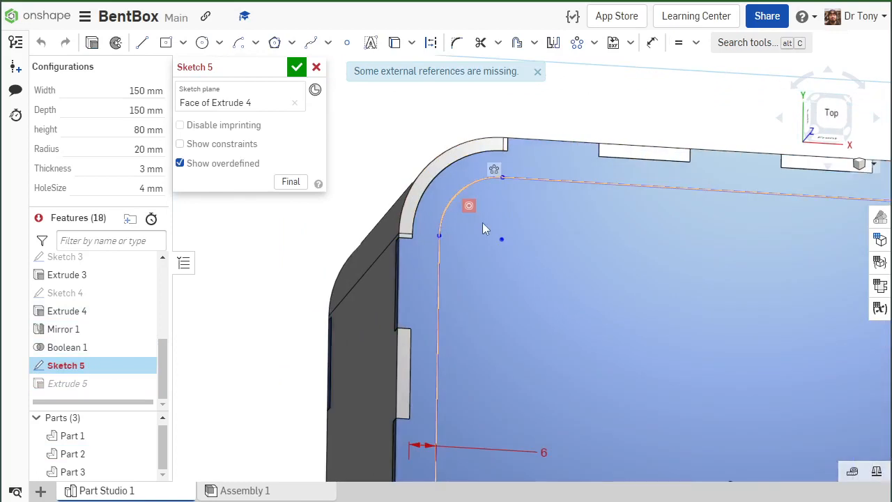
{"action": "left_click", "coordinate": [465, 211]}
{"action": "key", "text": "Delete"}
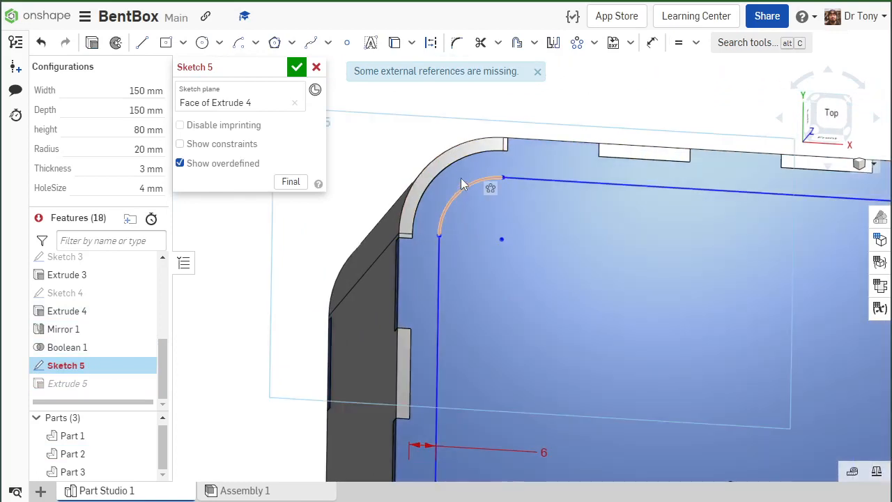
Constrain the inner outline's upper-left corner arc concentric with the box's outer corner edge.
{"action": "scroll", "coordinate": [453, 163], "scroll_direction": "up", "scroll_amount": 2}
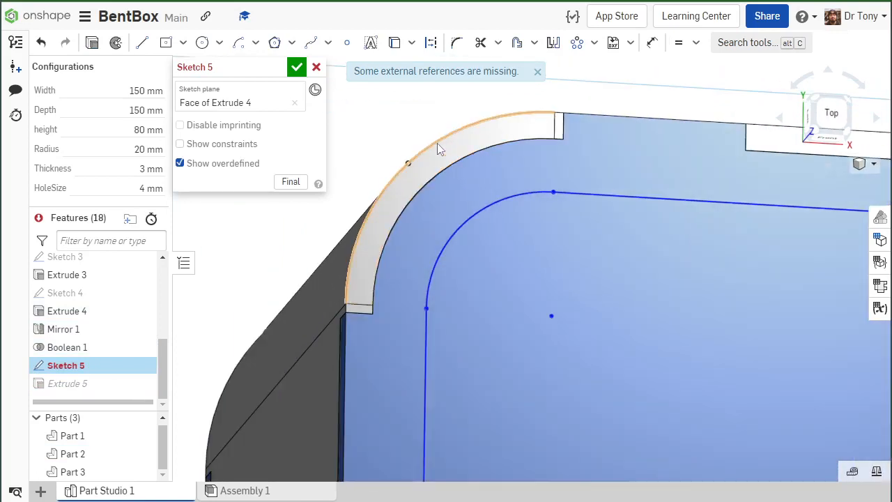
{"action": "left_click", "coordinate": [436, 143]}
{"action": "left_click", "coordinate": [476, 217]}
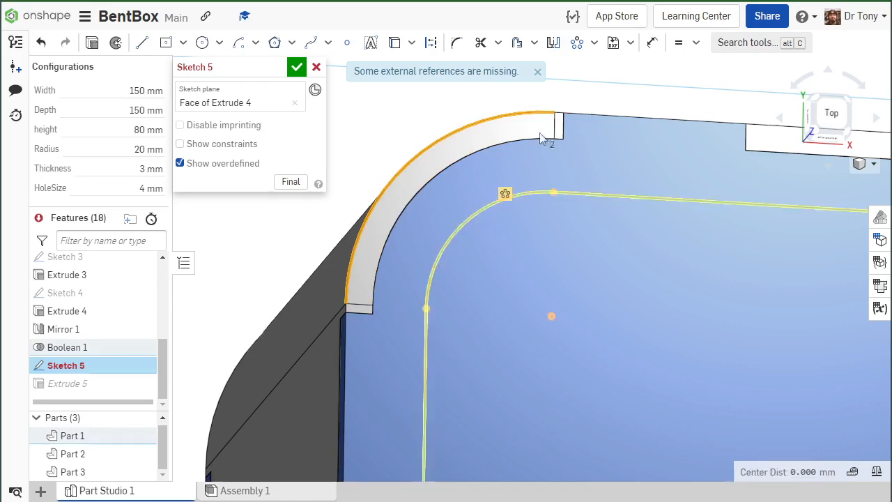
{"action": "left_click", "coordinate": [697, 42]}
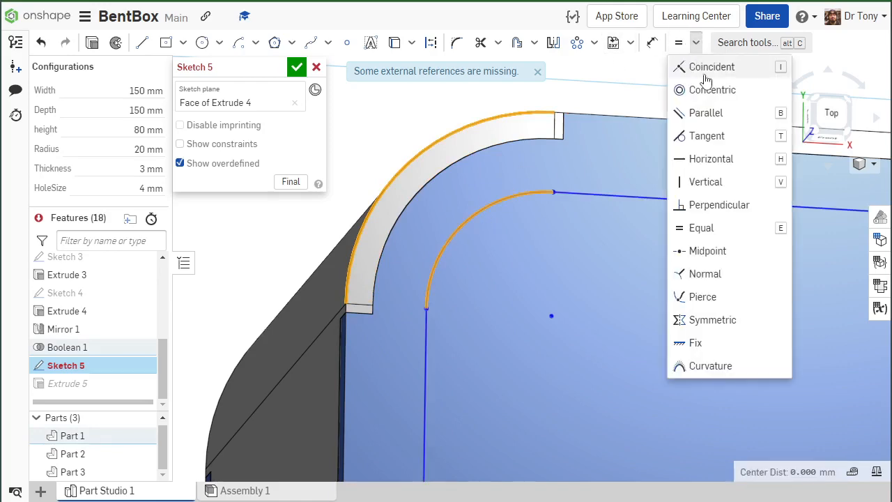
{"action": "left_click", "coordinate": [707, 88]}
Replace the broken offset dimension with a #Thickness-based 6 mm dimension from the outline's left line to the adjacent tab edge, and accept Sketch 5.
{"action": "scroll", "coordinate": [554, 167], "scroll_direction": "down", "scroll_amount": 2}
{"action": "scroll", "coordinate": [534, 271], "scroll_direction": "up", "scroll_amount": 4}
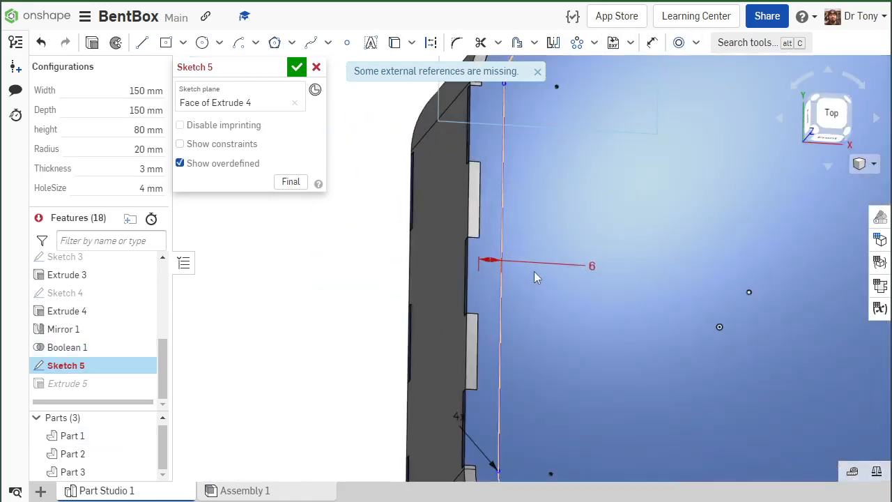
{"action": "key", "text": "Delete"}
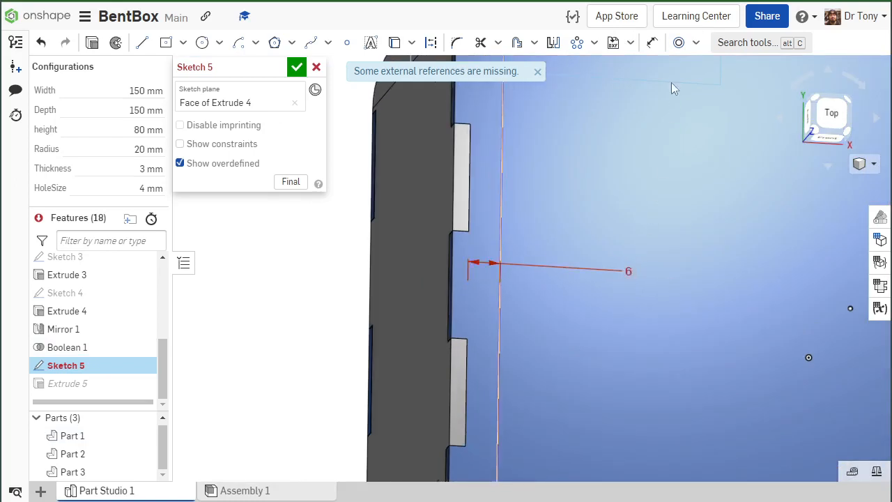
{"action": "left_click", "coordinate": [501, 185]}
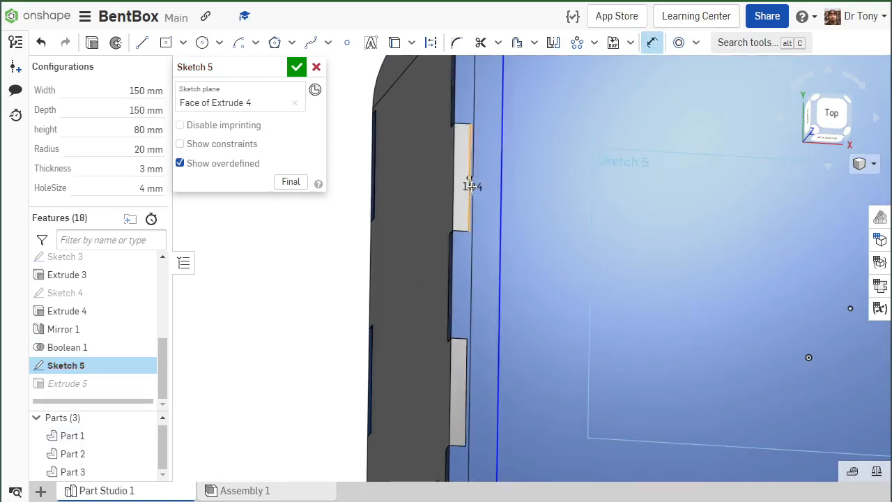
{"action": "left_click", "coordinate": [469, 186]}
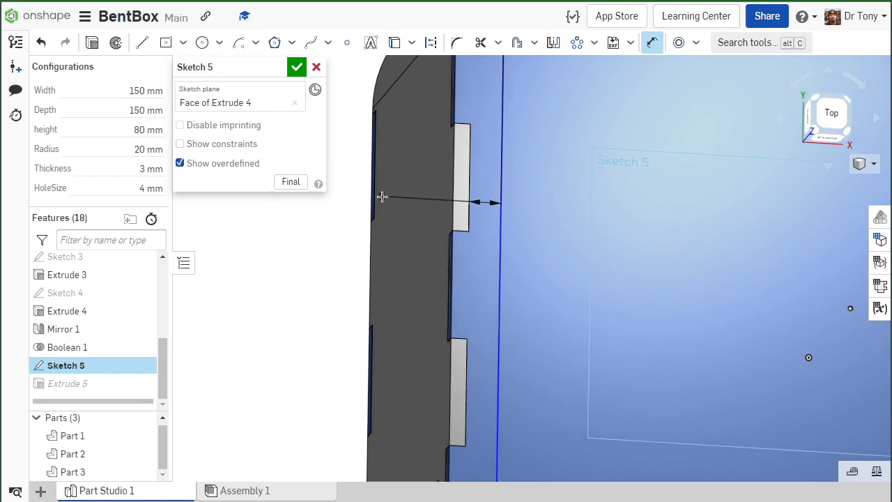
{"action": "left_click", "coordinate": [329, 208]}
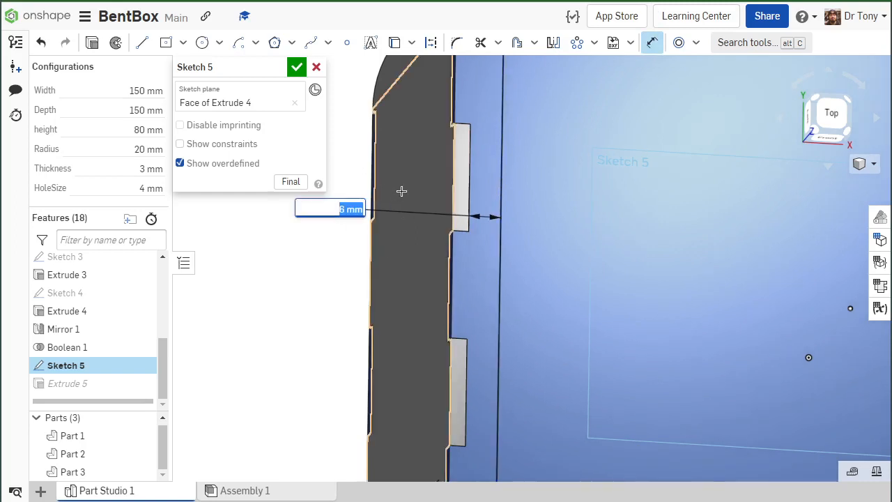
{"action": "type", "text": "th"}
{"action": "key", "text": "Return"}
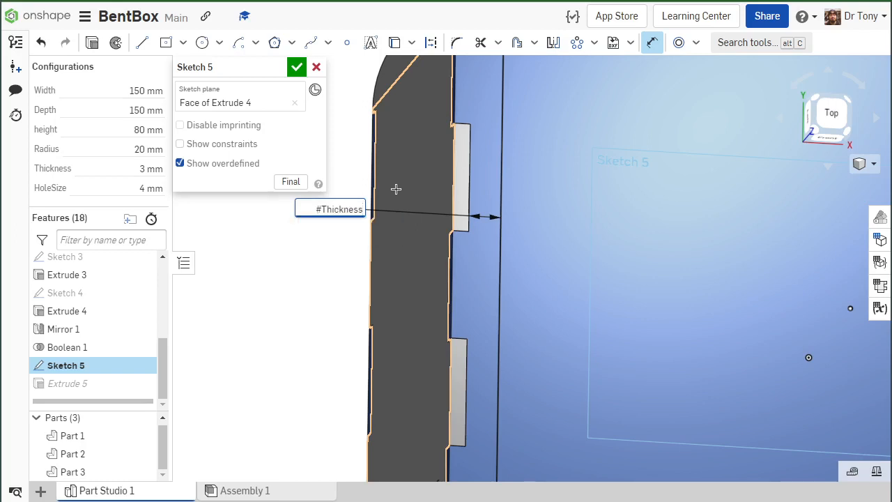
{"action": "key", "text": "Return"}
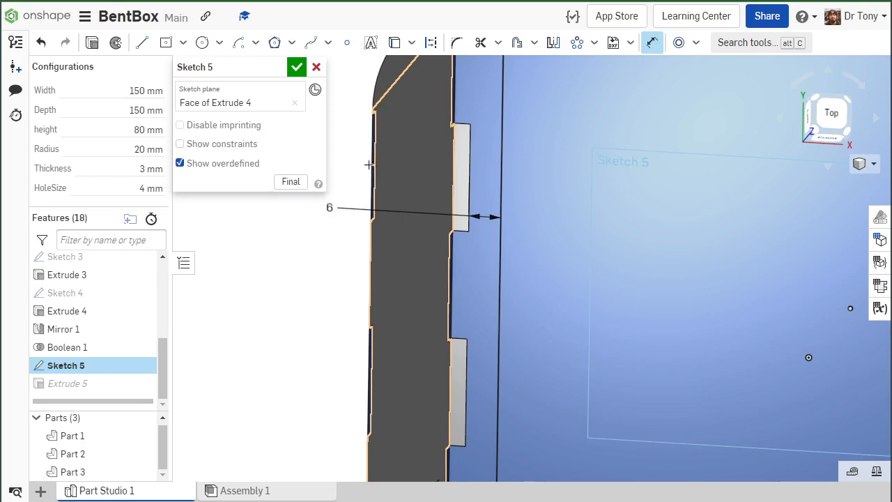
{"action": "scroll", "coordinate": [362, 198], "scroll_direction": "down", "scroll_amount": 5}
{"action": "left_click", "coordinate": [297, 67]}
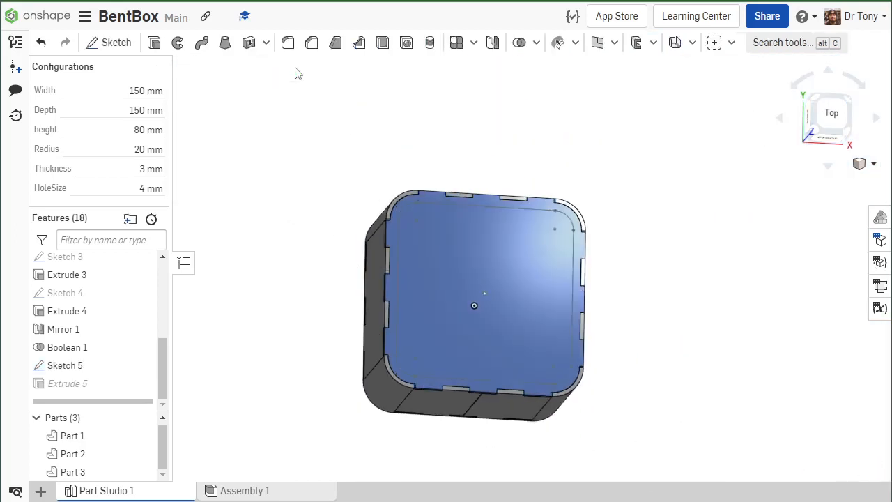
Set the configuration's Depth to 120 mm.
{"action": "mouse_move", "coordinate": [358, 201]}
{"action": "right_mouse_down"}
{"action": "mouse_move", "coordinate": [302, 167]}
{"action": "mouse_move", "coordinate": [350, 160]}
{"action": "right_mouse_up"}
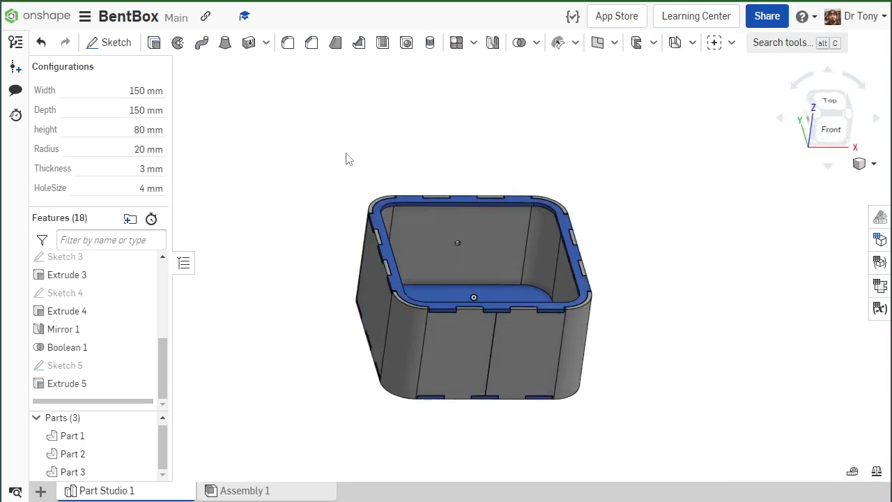
{"action": "left_click", "coordinate": [127, 125]}
{"action": "left_click", "coordinate": [130, 110]}
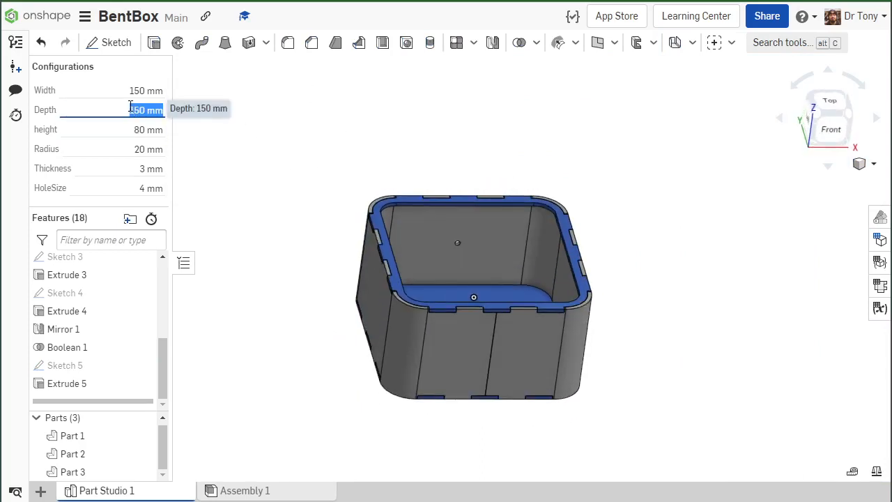
{"action": "key", "text": "Return"}
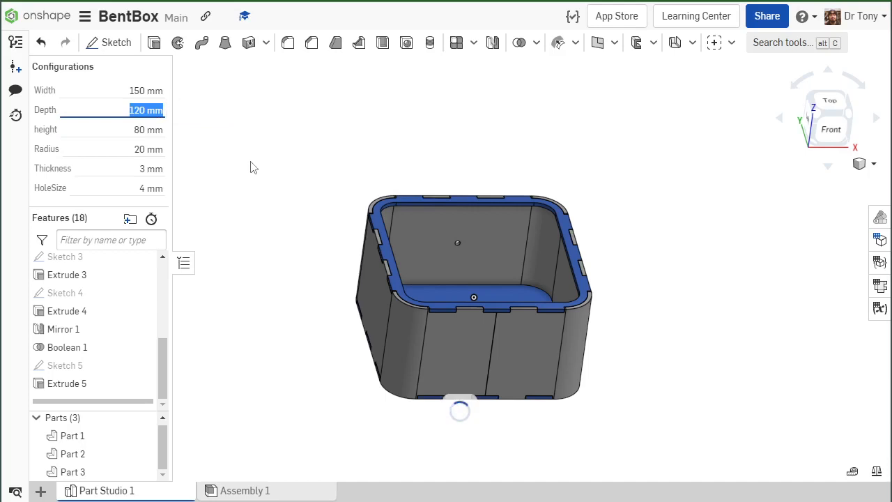
Reopen Sketch 5 in top view and delete the inner outline's top and bottom lines.
{"action": "mouse_move", "coordinate": [313, 296]}
{"action": "right_mouse_down"}
{"action": "mouse_move", "coordinate": [295, 323]}
{"action": "mouse_move", "coordinate": [302, 329]}
{"action": "right_mouse_up"}
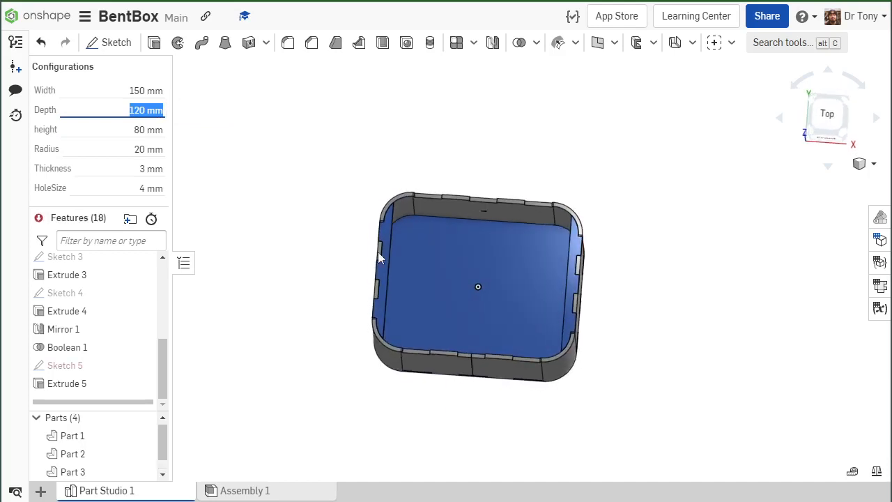
{"action": "scroll", "coordinate": [432, 196], "scroll_direction": "up", "scroll_amount": 3}
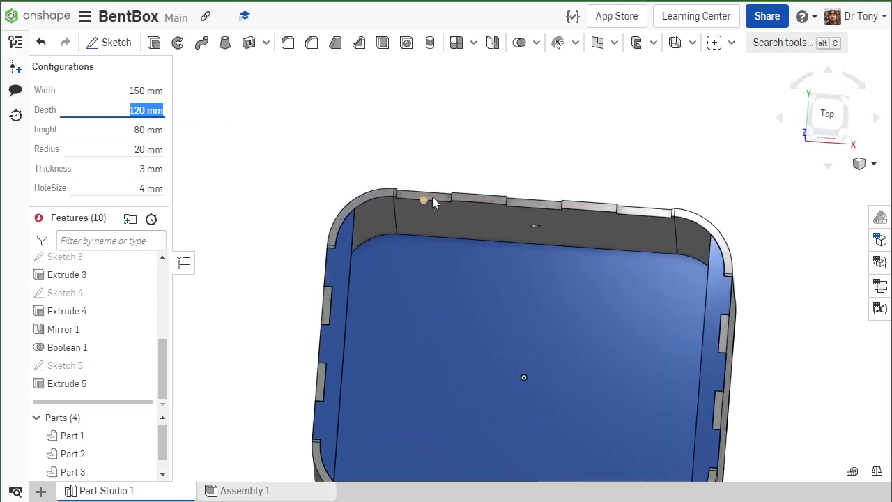
{"action": "left_click", "coordinate": [100, 371]}
{"action": "double_click", "coordinate": [100, 370]}
{"action": "scroll", "coordinate": [404, 203], "scroll_direction": "down", "scroll_amount": 3}
{"action": "scroll", "coordinate": [429, 270], "scroll_direction": "up", "scroll_amount": 1}
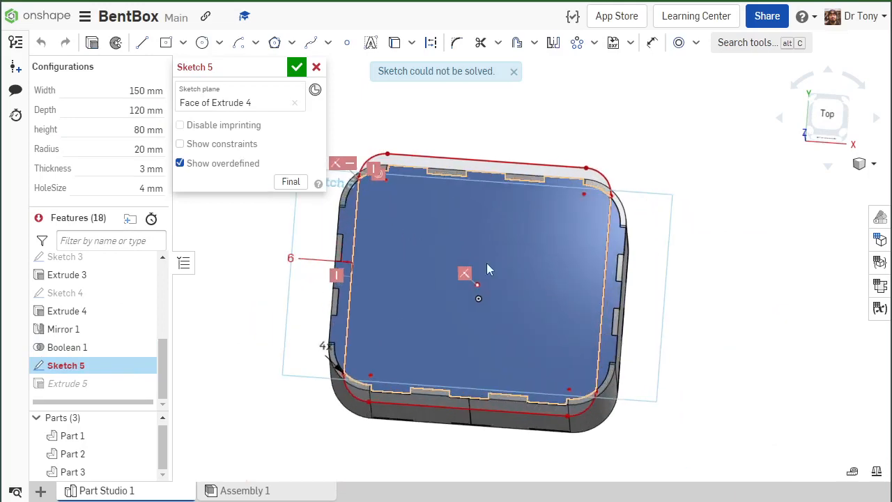
{"action": "scroll", "coordinate": [427, 223], "scroll_direction": "down", "scroll_amount": 2}
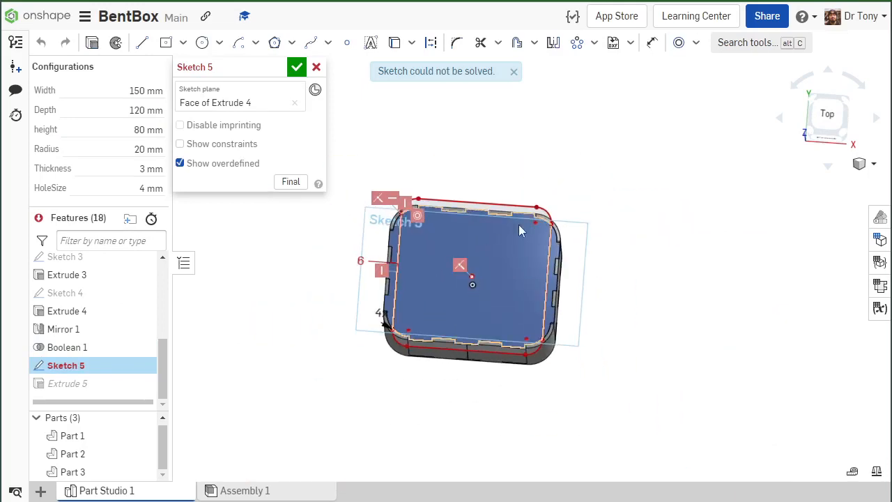
{"action": "left_click", "coordinate": [828, 113]}
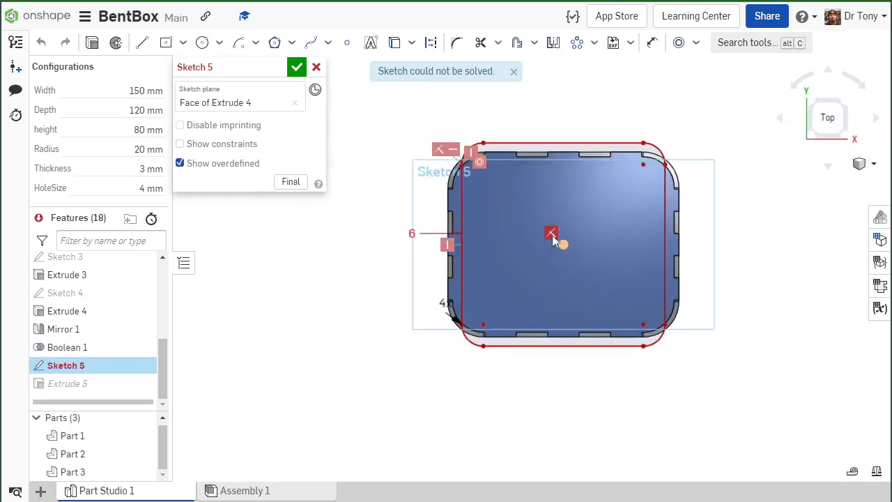
{"action": "left_click_drag", "start_coordinate": [362, 107], "coordinate": [698, 394]}
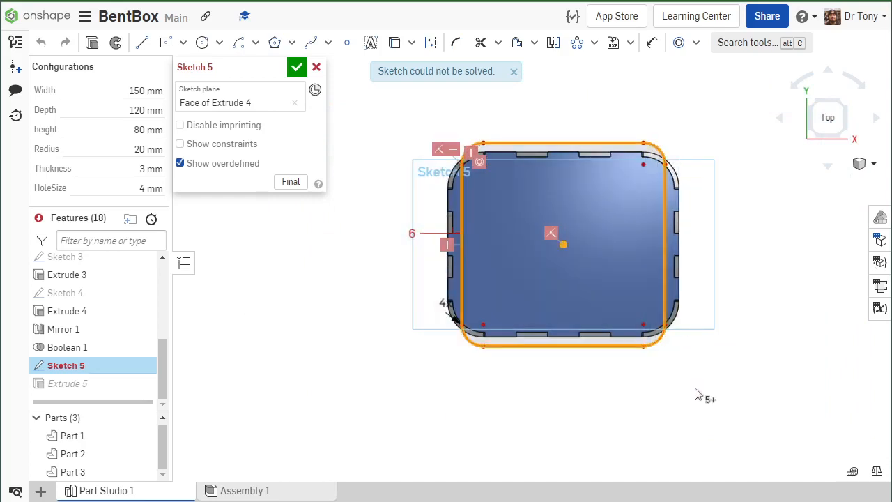
{"action": "left_click", "coordinate": [695, 388]}
{"action": "scroll", "coordinate": [414, 260], "scroll_direction": "up", "scroll_amount": 3}
{"action": "left_click", "coordinate": [609, 406]}
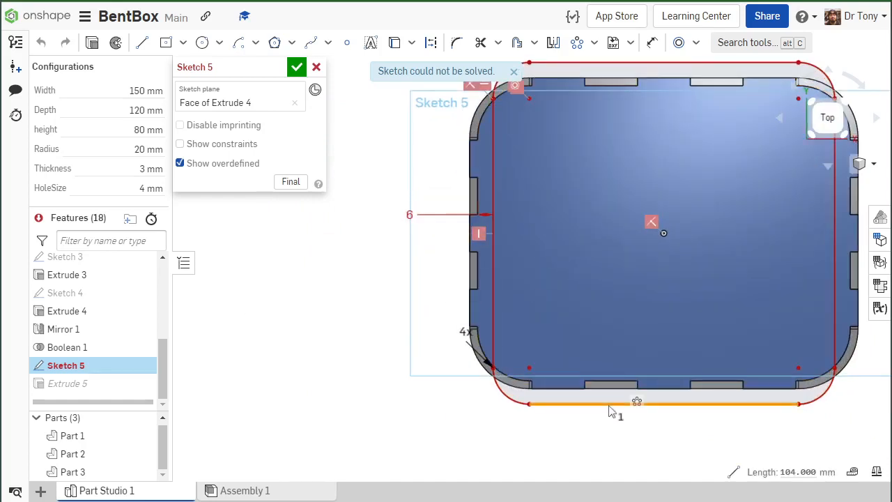
{"action": "key", "text": "Delete"}
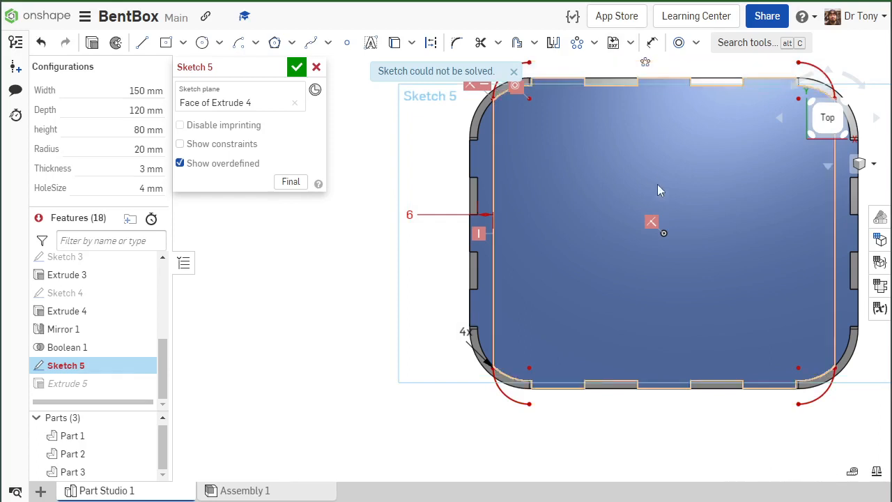
Delete all remaining lines, arcs, dimensions and constraints of the inner outline, leaving Sketch 5 empty.
{"action": "scroll", "coordinate": [496, 296], "scroll_direction": "down", "scroll_amount": 3}
{"action": "scroll", "coordinate": [499, 324], "scroll_direction": "up", "scroll_amount": 1}
{"action": "scroll", "coordinate": [499, 324], "scroll_direction": "down", "scroll_amount": 2}
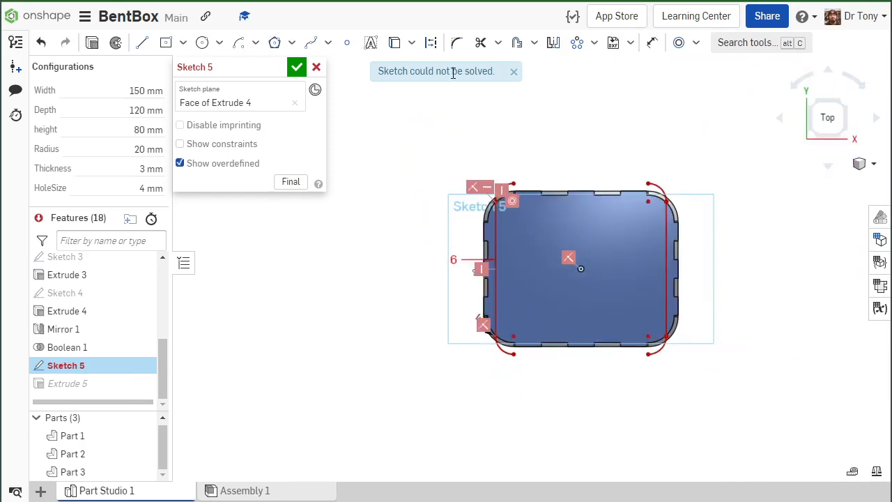
{"action": "mouse_move", "coordinate": [453, 71]}
{"action": "left_mouse_down"}
{"action": "mouse_move", "coordinate": [692, 325]}
{"action": "mouse_move", "coordinate": [720, 379]}
{"action": "left_mouse_up"}
{"action": "scroll", "coordinate": [638, 187], "scroll_direction": "up", "scroll_amount": 3}
{"action": "key", "text": "Delete"}
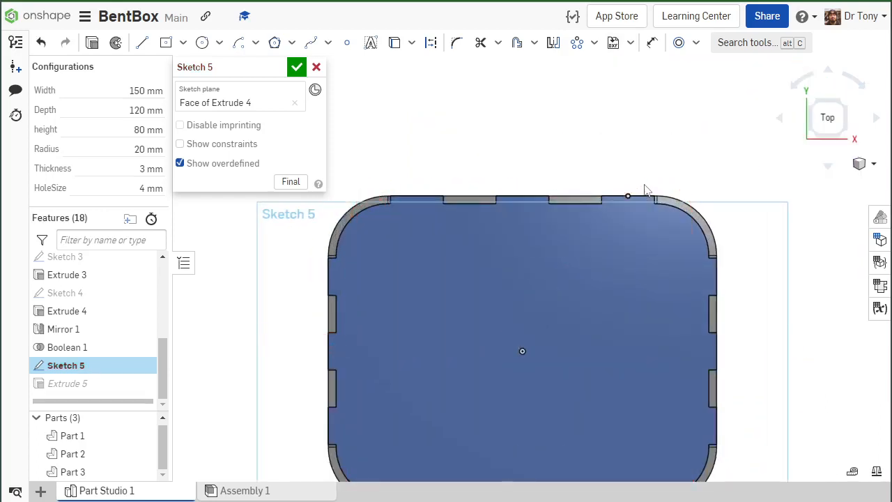
Draw a center-point arc of about 13 mm radius inside the top panel's upper-left rounded corner.
{"action": "scroll", "coordinate": [535, 128], "scroll_direction": "down", "scroll_amount": 2}
{"action": "scroll", "coordinate": [439, 148], "scroll_direction": "up", "scroll_amount": 3}
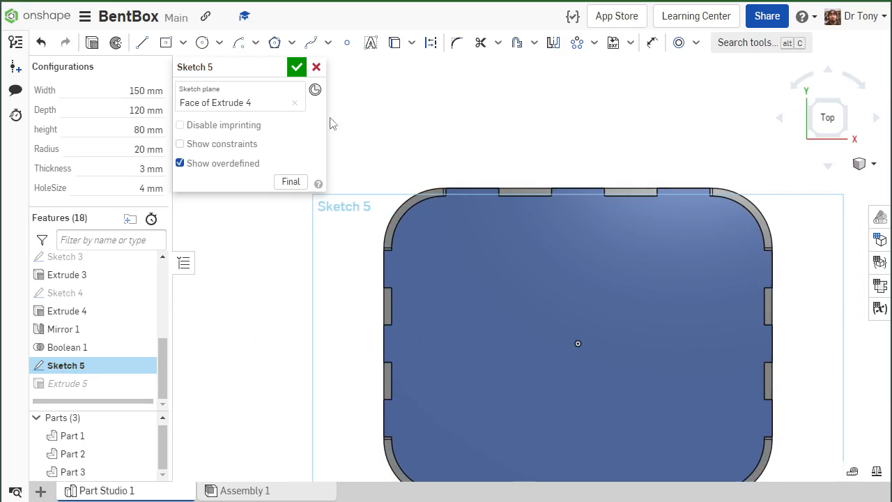
{"action": "left_click", "coordinate": [239, 43]}
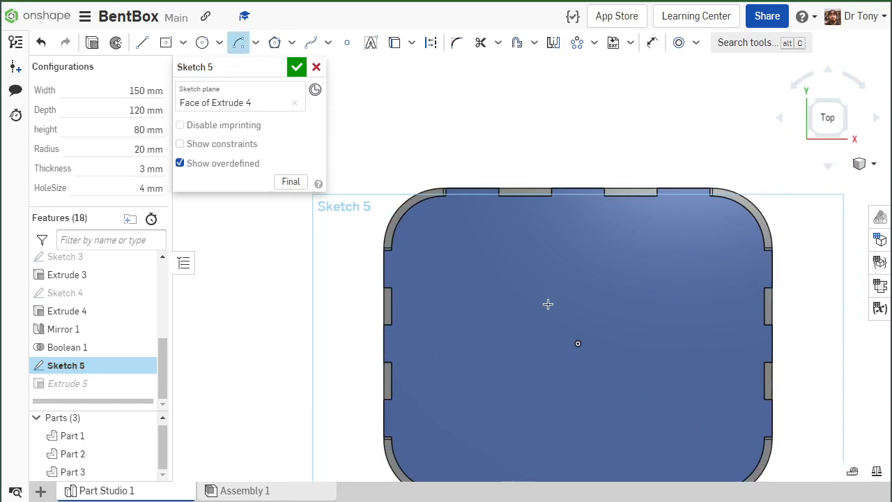
{"action": "left_click", "coordinate": [443, 248]}
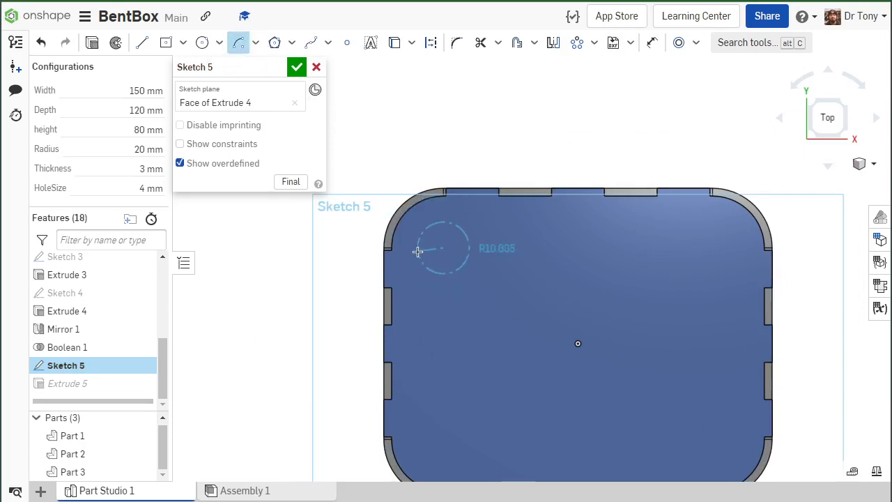
{"action": "left_click", "coordinate": [432, 213]}
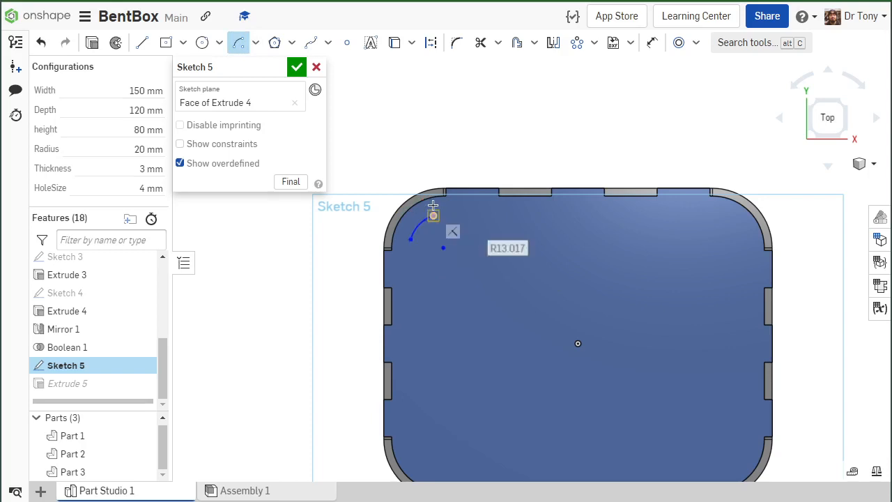
{"action": "scroll", "coordinate": [432, 212], "scroll_direction": "down", "scroll_amount": 1}
{"action": "scroll", "coordinate": [634, 218], "scroll_direction": "up", "scroll_amount": 1}
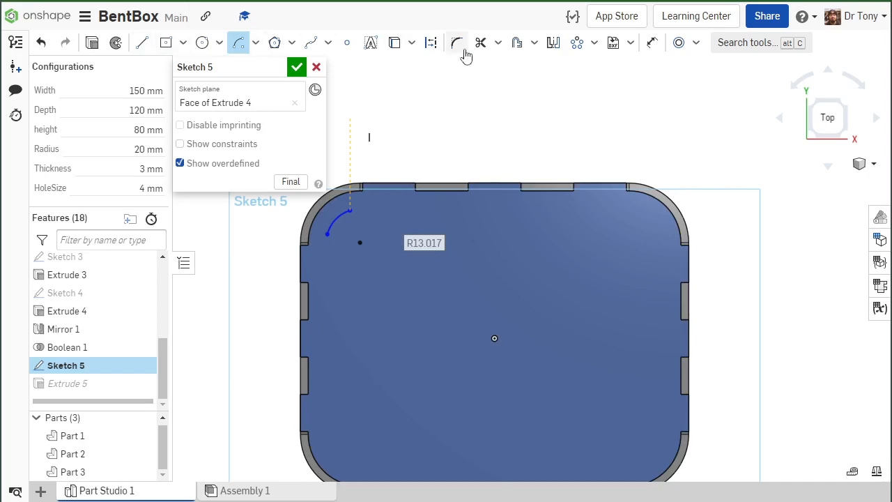
Mirror the upper-left corner arc about the Right plane.
{"action": "left_click", "coordinate": [558, 43]}
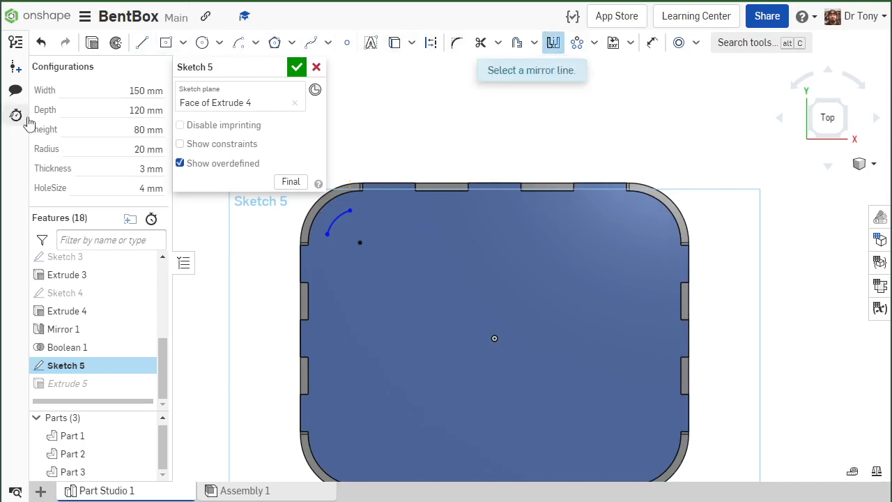
{"action": "scroll", "coordinate": [81, 294], "scroll_direction": "up", "scroll_amount": 5}
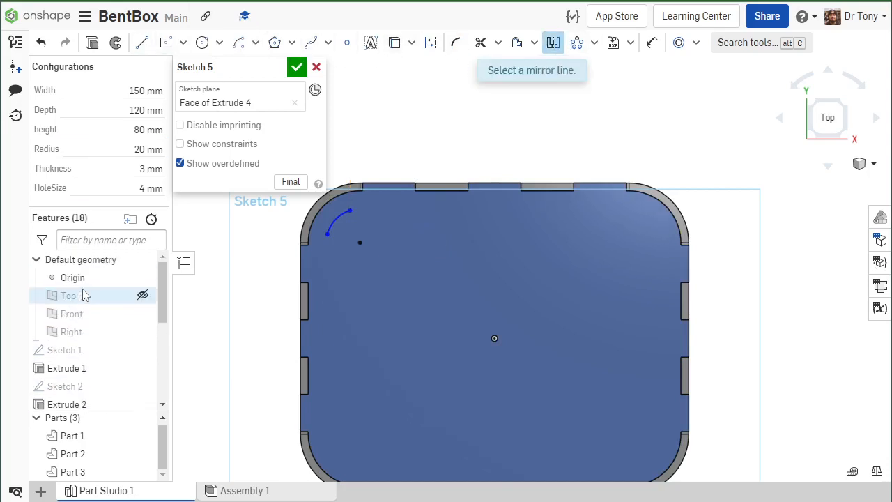
{"action": "left_click", "coordinate": [71, 332]}
{"action": "left_click", "coordinate": [338, 217]}
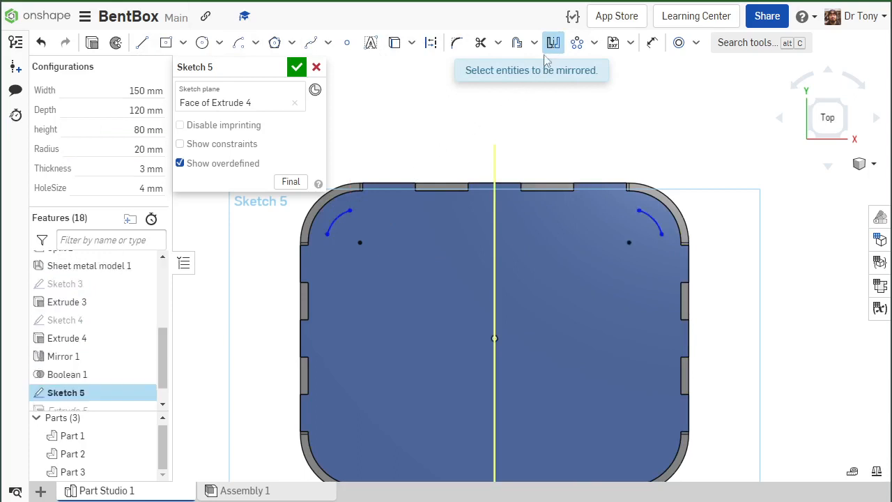
Draw a horizontal line about 112 mm long joining the upper endpoints of the two corner arcs.
{"action": "left_click", "coordinate": [142, 42]}
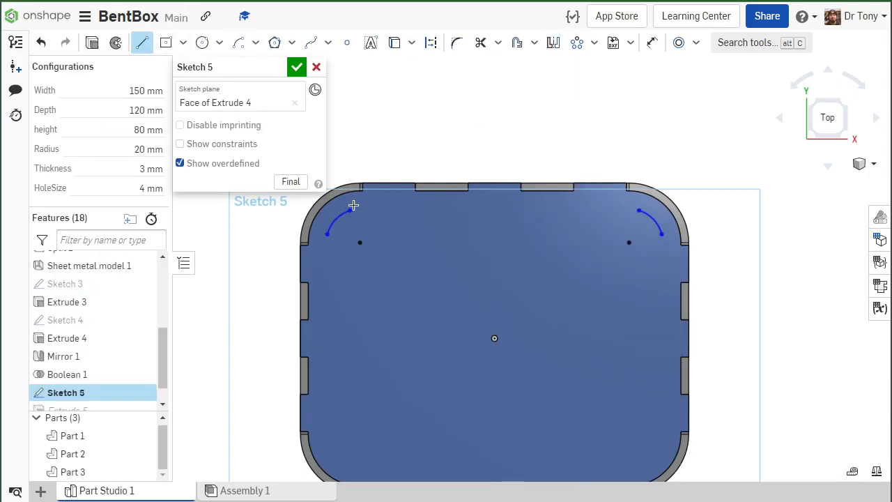
{"action": "left_click", "coordinate": [351, 211]}
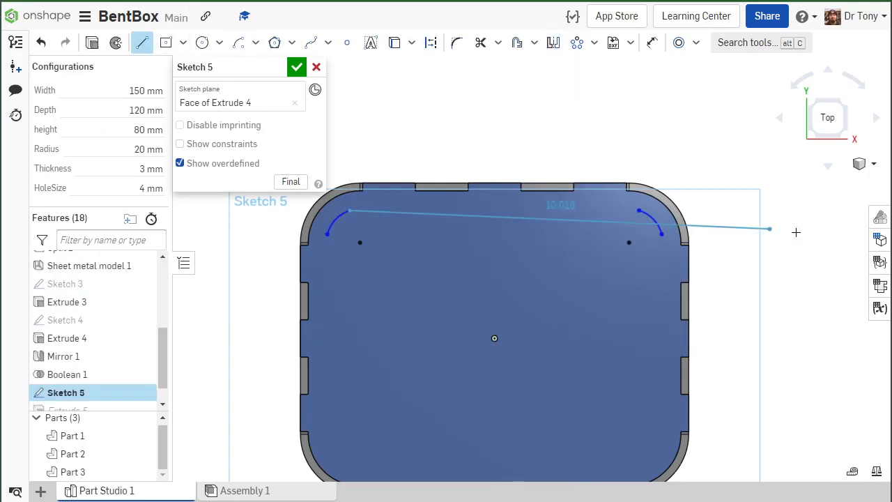
{"action": "left_click", "coordinate": [639, 227]}
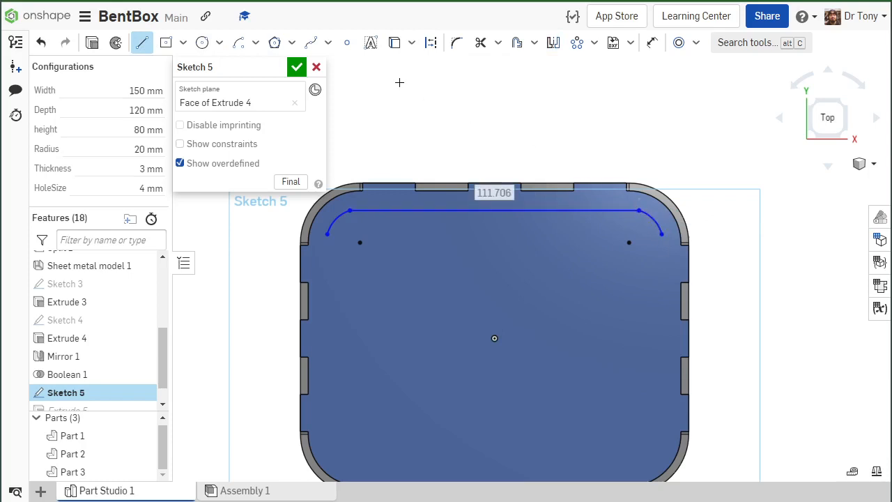
Mirror the two upper corner arcs and the horizontal line joining them about the Front plane.
{"action": "left_click", "coordinate": [553, 43]}
{"action": "scroll", "coordinate": [87, 313], "scroll_direction": "up", "scroll_amount": 5}
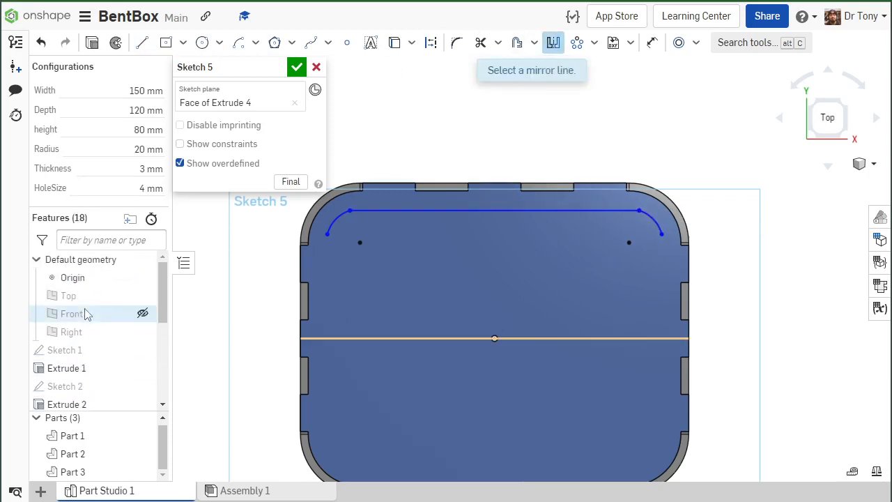
{"action": "scroll", "coordinate": [352, 283], "scroll_direction": "down", "scroll_amount": 3}
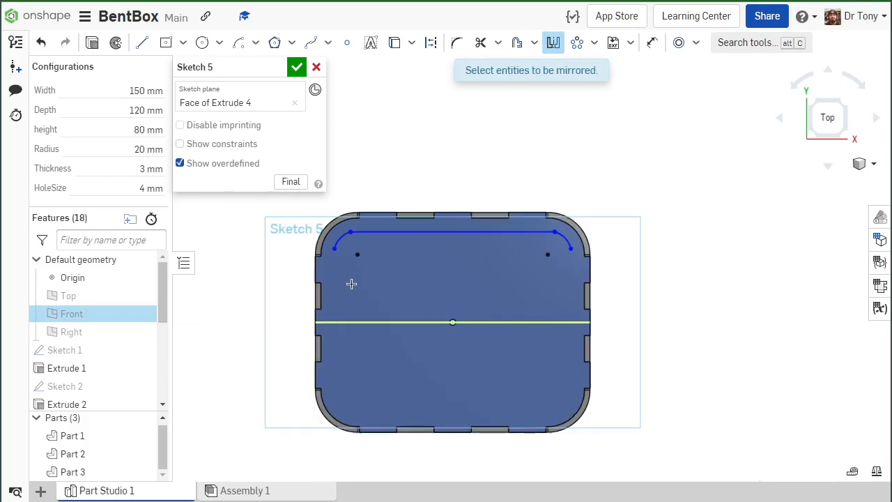
{"action": "left_click_drag", "start_coordinate": [300, 211], "coordinate": [634, 268]}
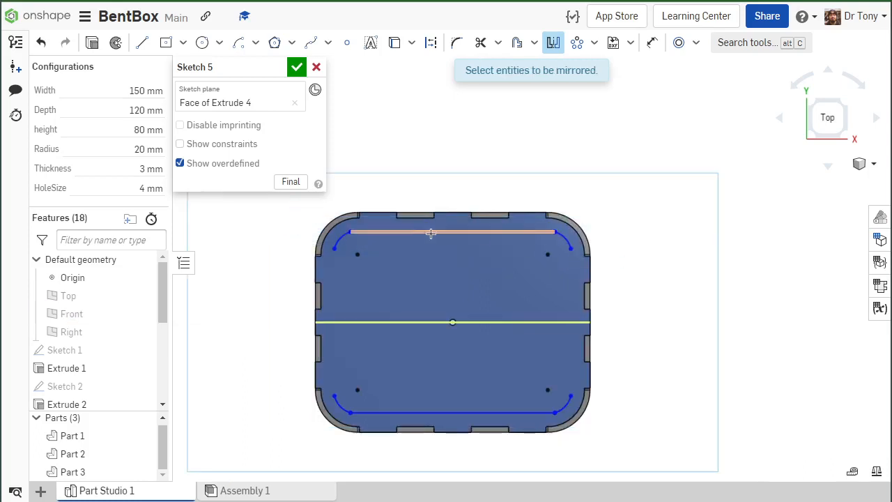
Draw two vertical side lines about 80 mm long joining the upper and lower corner arcs to close the outline.
{"action": "key", "text": "l"}
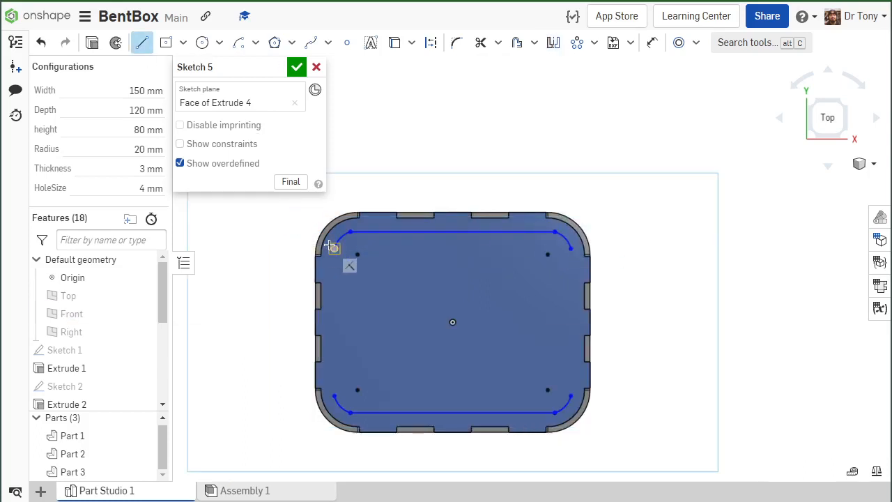
{"action": "left_click_drag", "start_coordinate": [332, 246], "coordinate": [335, 396]}
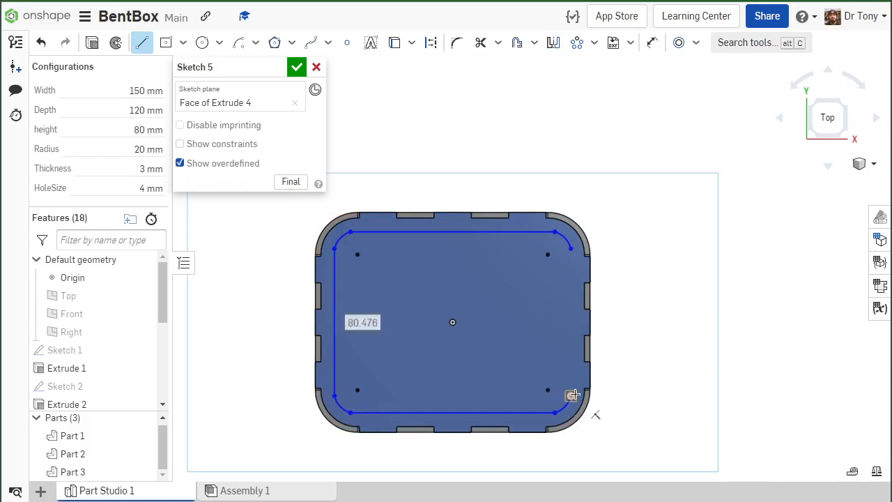
{"action": "left_click_drag", "start_coordinate": [573, 395], "coordinate": [570, 248]}
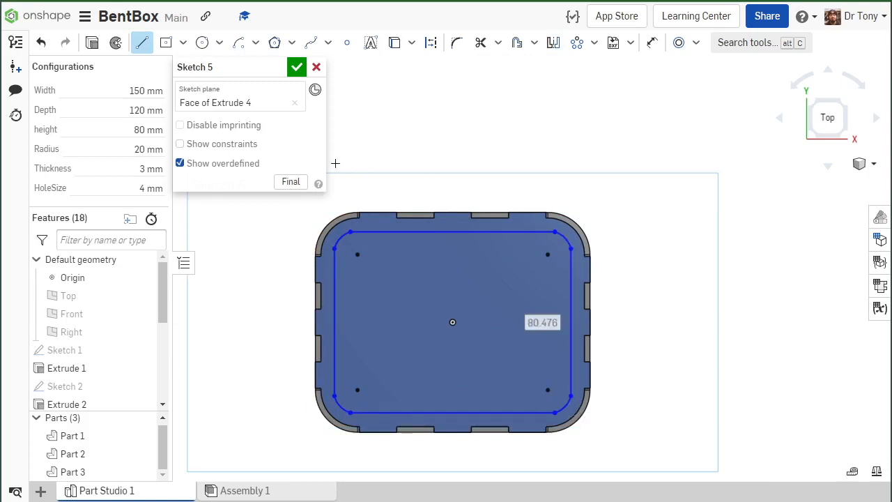
Make the upper-left corner arc tangent to both the left vertical line and the upper horizontal line.
{"action": "scroll", "coordinate": [324, 223], "scroll_direction": "up", "scroll_amount": 5}
{"action": "left_click", "coordinate": [143, 43]}
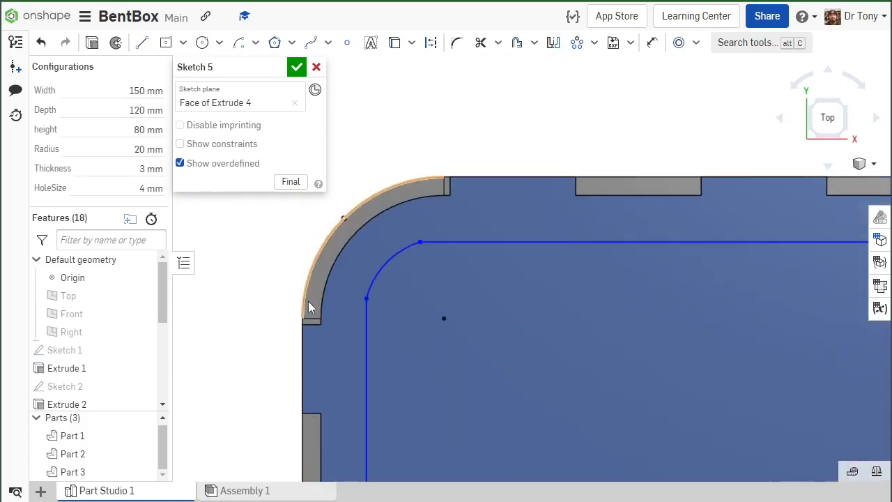
{"action": "left_click", "coordinate": [365, 304]}
{"action": "left_click", "coordinate": [373, 275]}
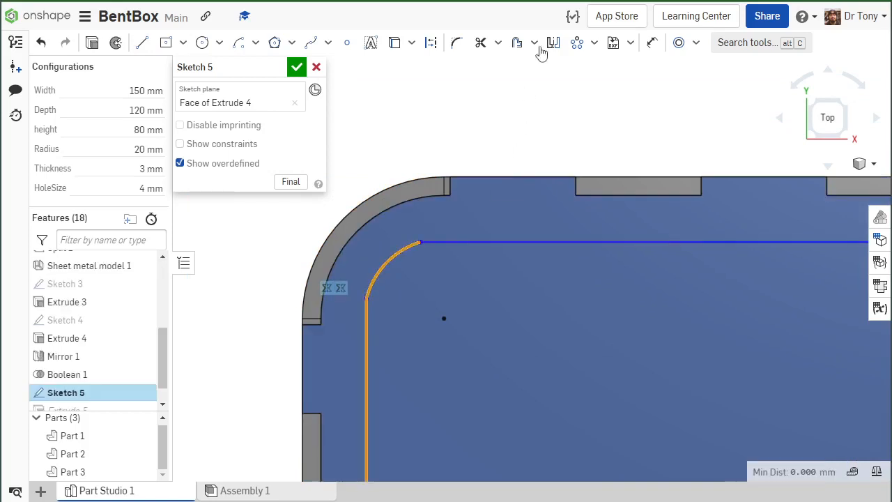
{"action": "left_click", "coordinate": [697, 43]}
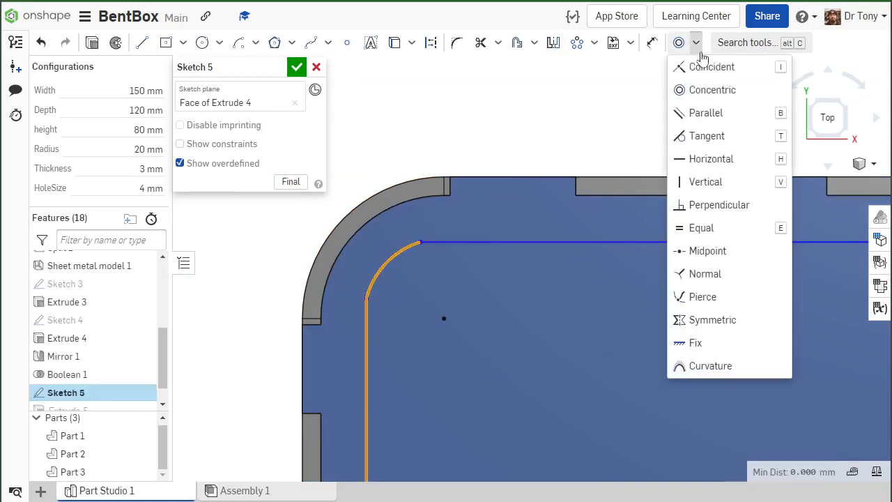
{"action": "left_click", "coordinate": [717, 135]}
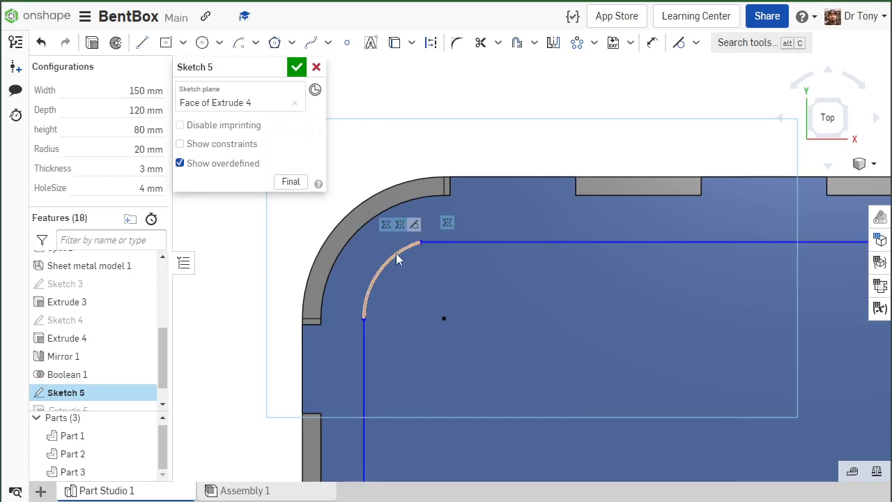
{"action": "left_click", "coordinate": [396, 252]}
{"action": "left_click", "coordinate": [453, 242]}
{"action": "left_click", "coordinate": [686, 43]}
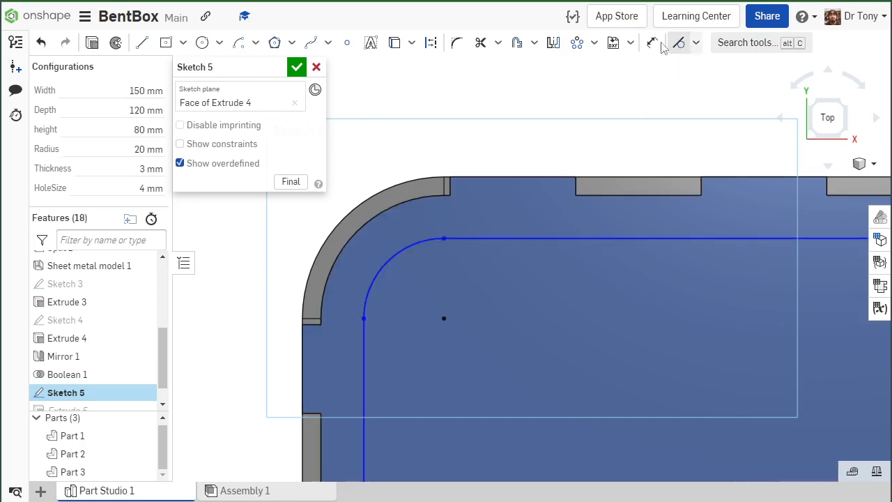
Dimension the distance from the outline's upper line to the inner edge of the upper slot as #Thickness*2.
{"action": "scroll", "coordinate": [390, 167], "scroll_direction": "down", "scroll_amount": 3}
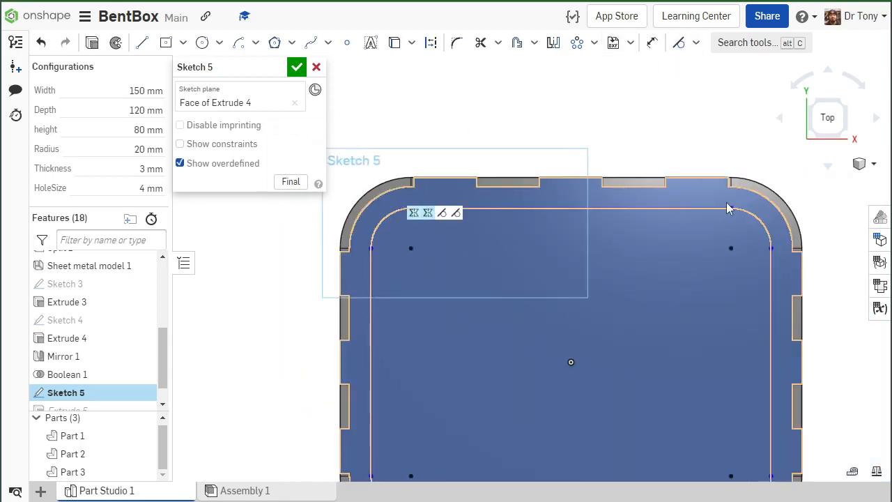
{"action": "mouse_move", "coordinate": [728, 211]}
{"action": "left_mouse_down"}
{"action": "mouse_move", "coordinate": [721, 221]}
{"action": "mouse_move", "coordinate": [740, 202]}
{"action": "mouse_move", "coordinate": [730, 204]}
{"action": "left_mouse_up"}
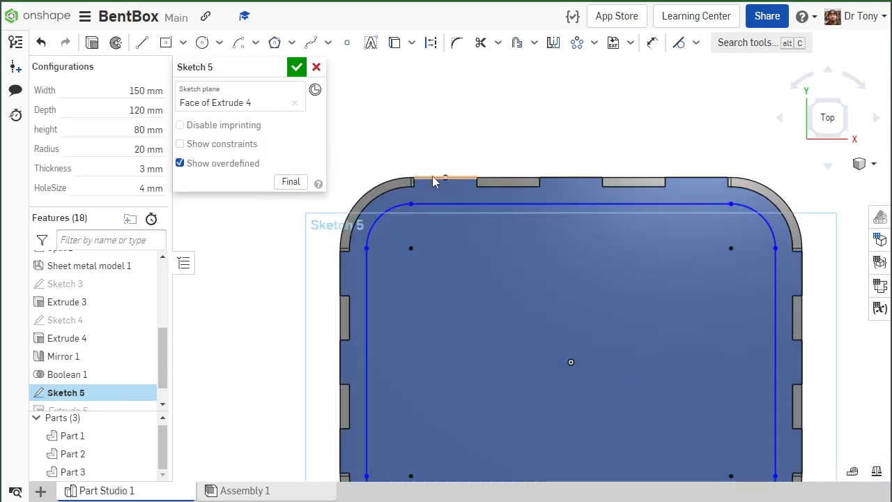
{"action": "scroll", "coordinate": [552, 150], "scroll_direction": "up", "scroll_amount": 3}
{"action": "left_click", "coordinate": [652, 43]}
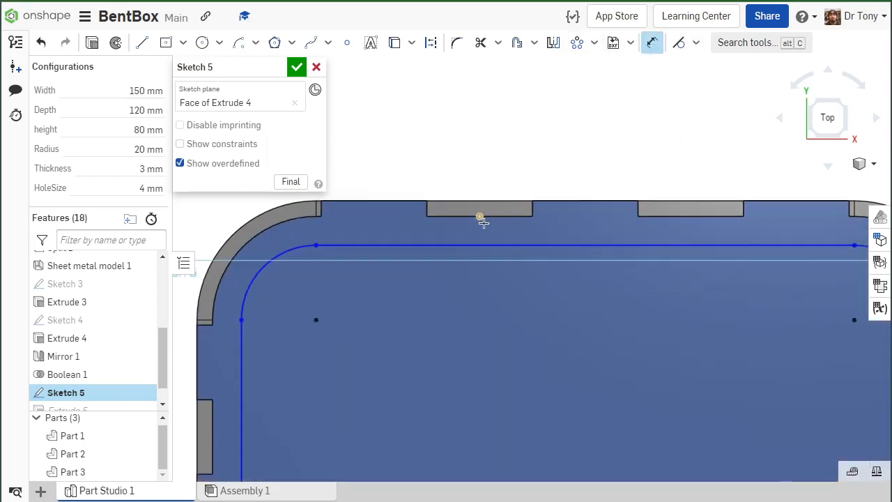
{"action": "left_click", "coordinate": [498, 244]}
{"action": "left_click", "coordinate": [499, 216]}
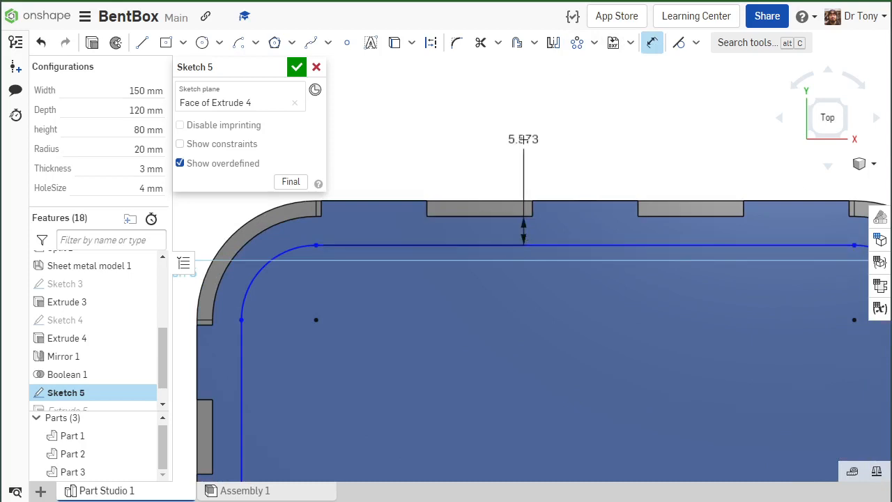
{"action": "left_click", "coordinate": [523, 139]}
{"action": "type", "text": "#Thickness"}
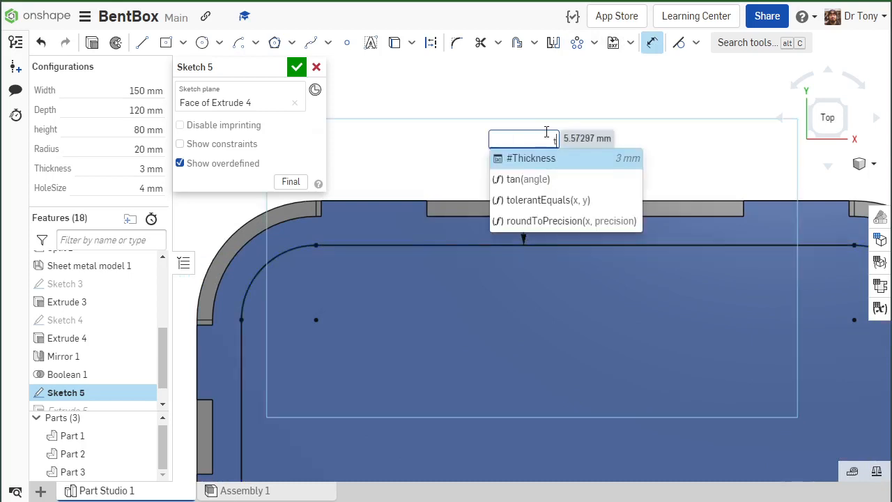
{"action": "key", "text": "Return"}
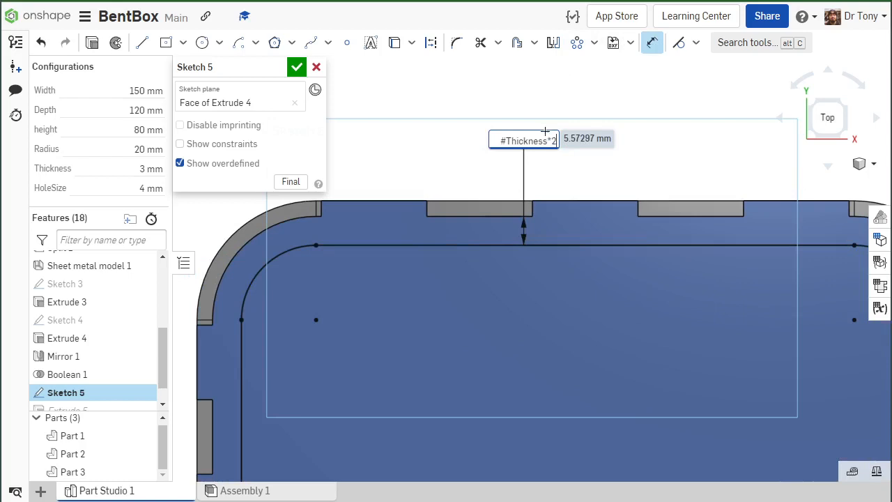
{"action": "type", "text": "*2"}
{"action": "key", "text": "Return"}
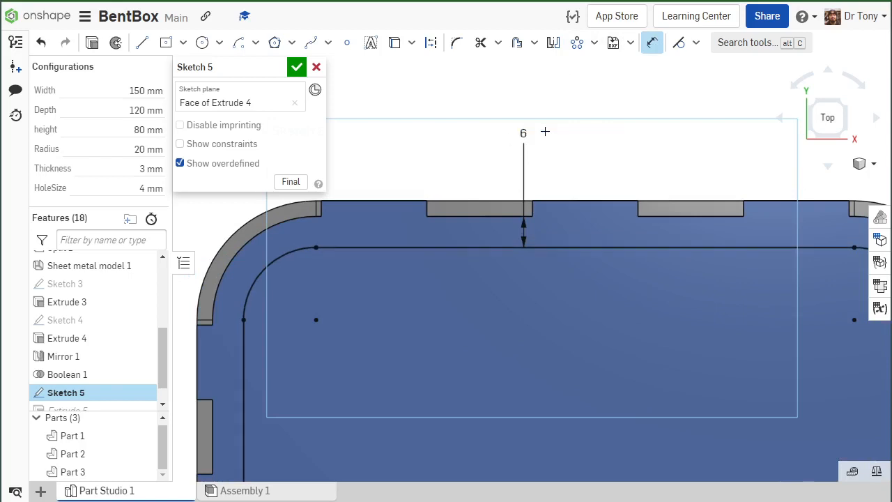
Accept the Sketch 5 edits and check the rebuilt opening of Extrude 5 in the top panel.
{"action": "left_click", "coordinate": [297, 68]}
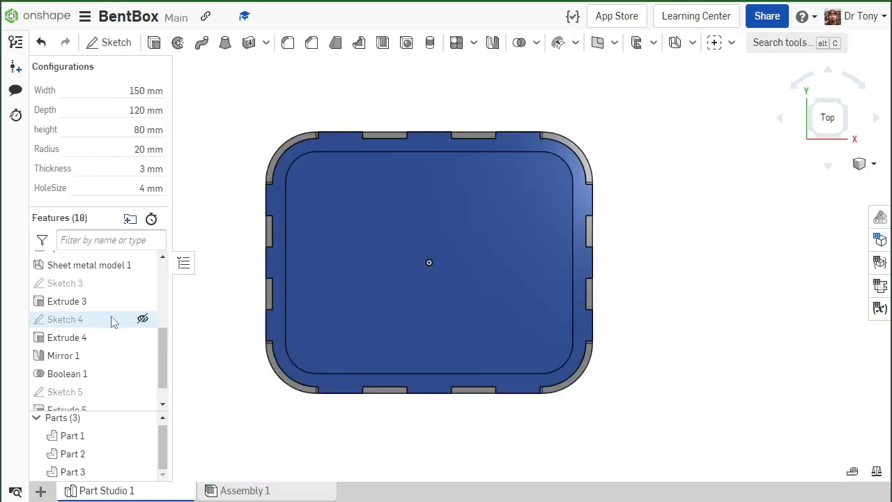
{"action": "scroll", "coordinate": [105, 327], "scroll_direction": "down", "scroll_amount": 2}
{"action": "right_click_drag", "start_coordinate": [376, 334], "coordinate": [420, 287]}
{"action": "scroll", "coordinate": [420, 288], "scroll_direction": "down", "scroll_amount": 3}
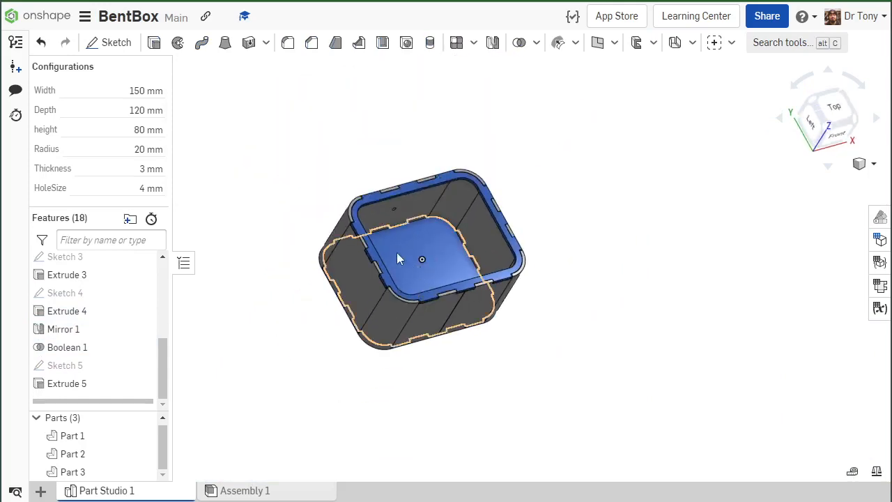
Set the box configuration's width to 100 mm and its height to 50 mm.
{"action": "right_click_drag", "start_coordinate": [397, 253], "coordinate": [387, 232]}
{"action": "scroll", "coordinate": [384, 228], "scroll_direction": "up", "scroll_amount": 2}
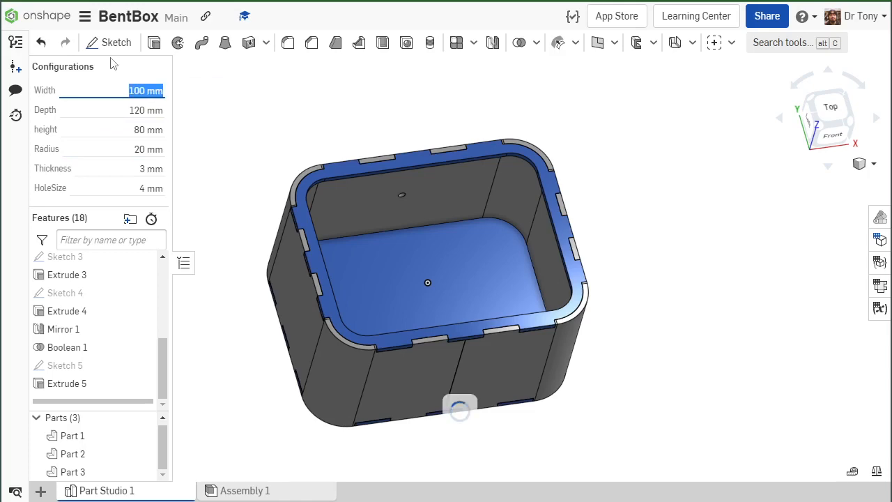
{"action": "right_click_drag", "start_coordinate": [253, 67], "coordinate": [252, 87]}
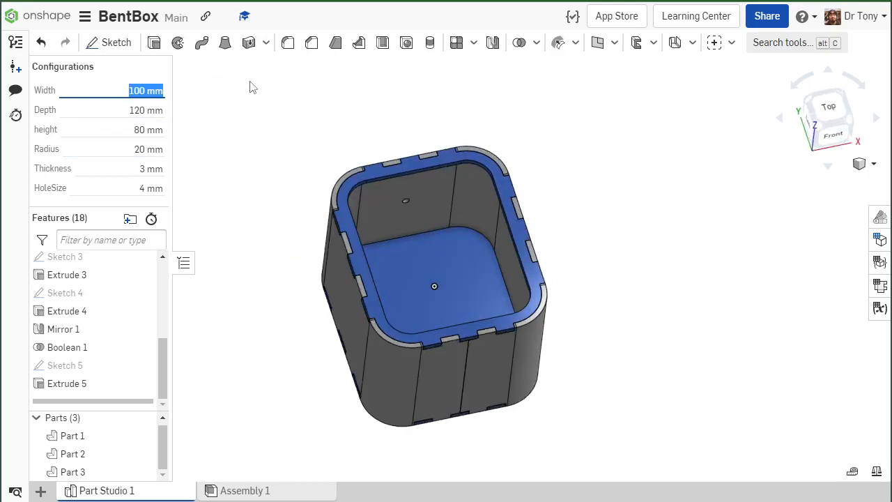
{"action": "left_click", "coordinate": [95, 127]}
{"action": "type", "text": "50"}
{"action": "key", "text": "Return"}
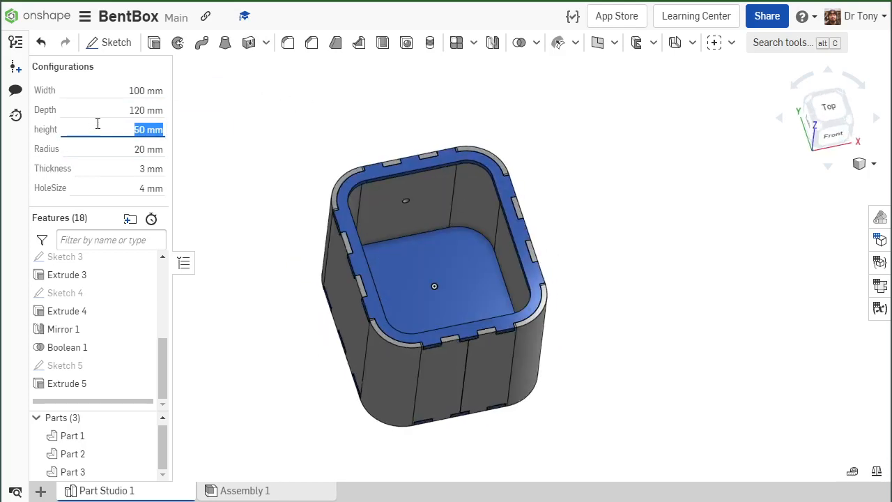
Examine the resized box's top and bottom panels and the export options available for their faces.
{"action": "right_click_drag", "start_coordinate": [309, 264], "coordinate": [343, 239]}
{"action": "scroll", "coordinate": [343, 239], "scroll_direction": "up", "scroll_amount": 5}
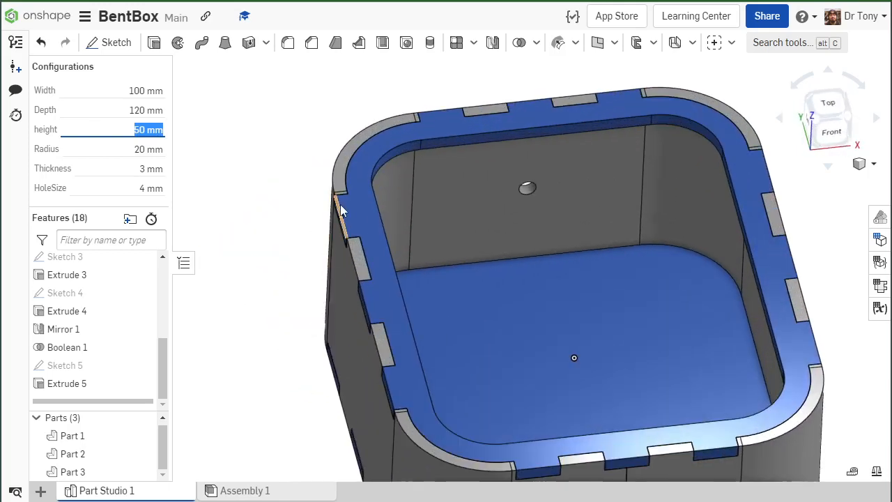
{"action": "right_click", "coordinate": [359, 208]}
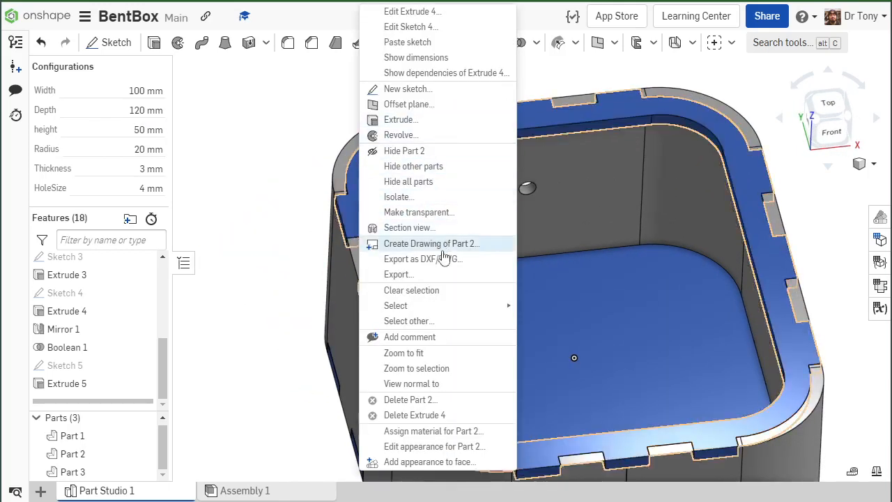
{"action": "right_click_drag", "start_coordinate": [272, 323], "coordinate": [277, 183]}
{"action": "right_click", "coordinate": [471, 185]}
{"action": "left_click", "coordinate": [193, 229]}
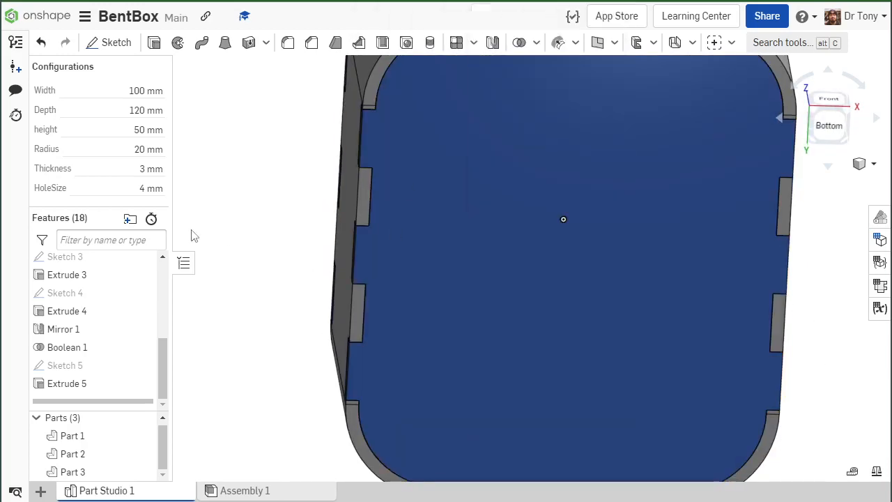
{"action": "scroll", "coordinate": [205, 220], "scroll_direction": "down", "scroll_amount": 3}
{"action": "right_click_drag", "start_coordinate": [355, 176], "coordinate": [316, 261]}
{"action": "scroll", "coordinate": [435, 419], "scroll_direction": "down", "scroll_amount": 3}
{"action": "scroll", "coordinate": [425, 322], "scroll_direction": "up", "scroll_amount": 3}
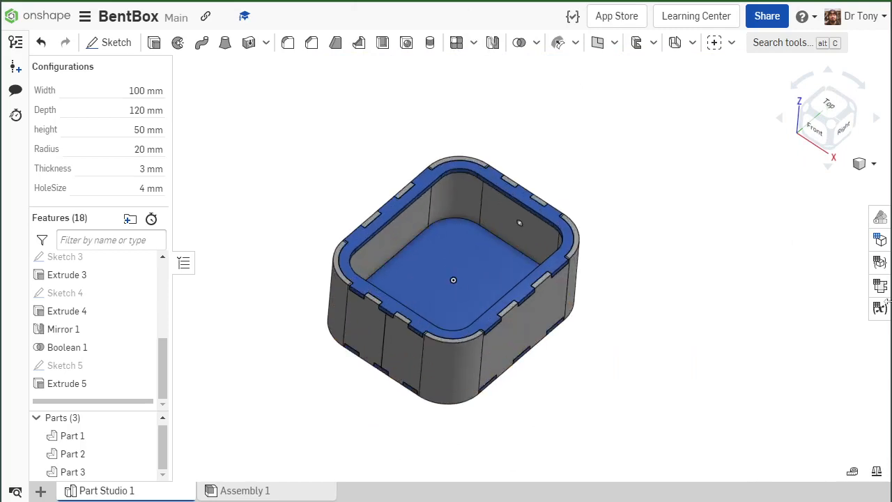
Examine the flat pattern of Sheet metal model 1 and its DXF/DWG export option, then close the flat view.
{"action": "left_click", "coordinate": [881, 287]}
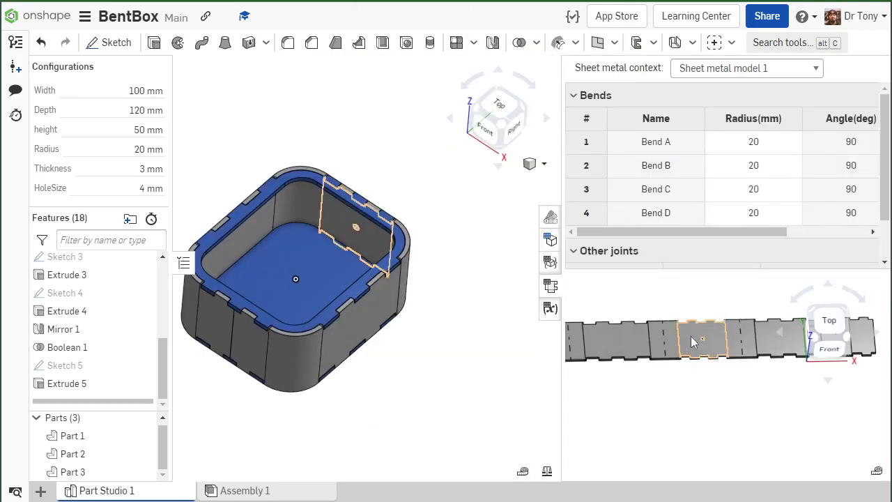
{"action": "right_click", "coordinate": [627, 342]}
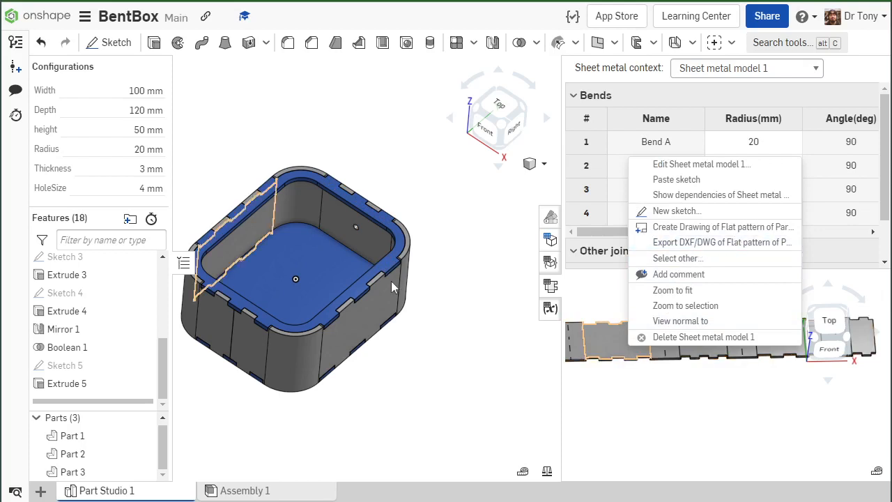
{"action": "left_click", "coordinate": [459, 328]}
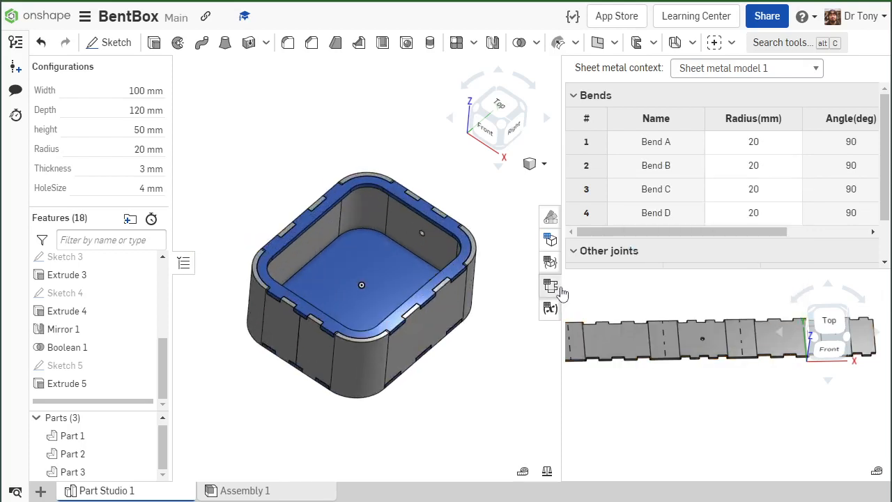
{"action": "left_click", "coordinate": [550, 285]}
{"action": "right_click_drag", "start_coordinate": [550, 285], "coordinate": [367, 322]}
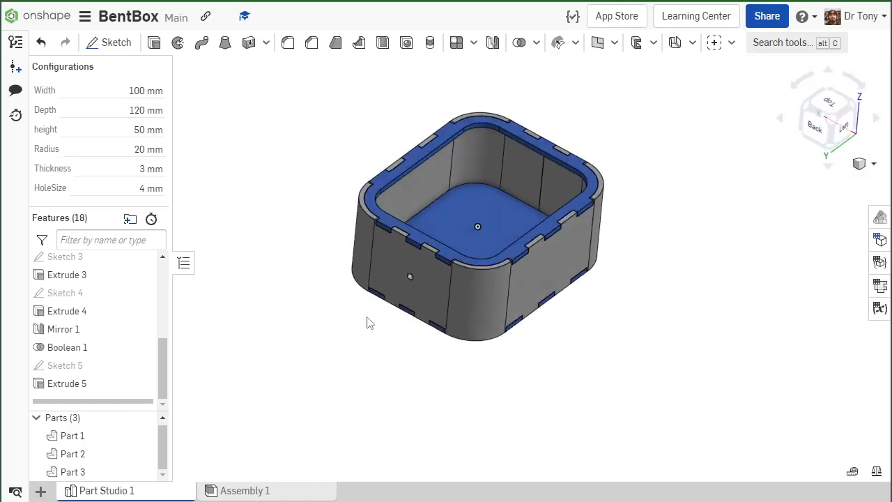
Measure the diameter of the round hole in the box's back wall.
{"action": "scroll", "coordinate": [427, 315], "scroll_direction": "up", "scroll_amount": 5}
{"action": "left_click", "coordinate": [421, 311]}
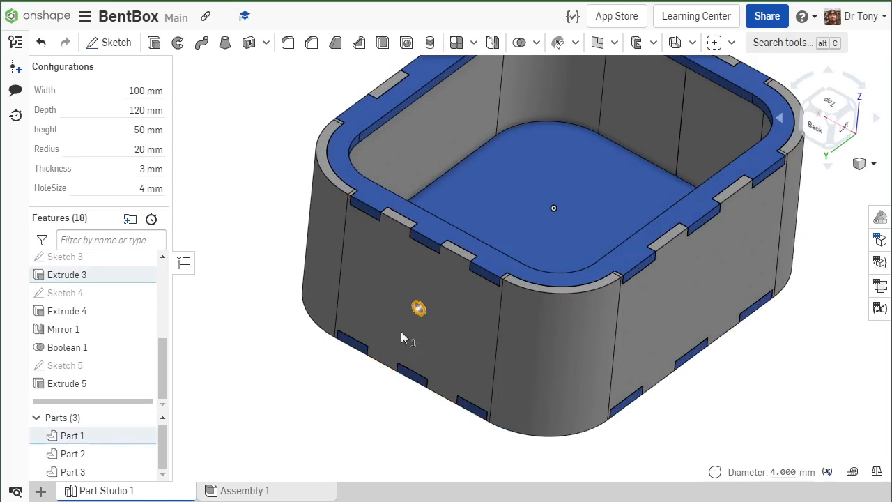
{"action": "scroll", "coordinate": [345, 404], "scroll_direction": "down", "scroll_amount": 3}
{"action": "left_click", "coordinate": [345, 404]}
{"action": "right_click_drag", "start_coordinate": [345, 404], "coordinate": [384, 329]}
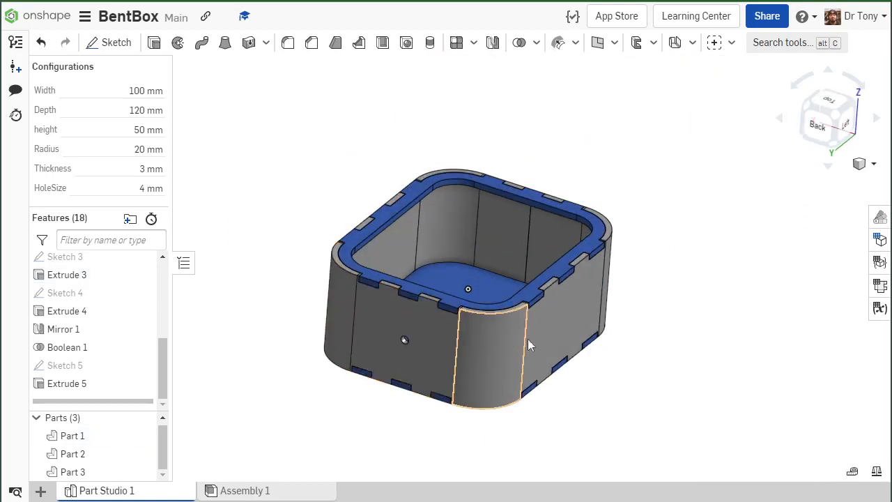
Measure the radius of the curved inner edge where the top panel meets the box's rounded corner.
{"action": "right_click_drag", "start_coordinate": [519, 388], "coordinate": [534, 398]}
{"action": "scroll", "coordinate": [478, 360], "scroll_direction": "up", "scroll_amount": 5}
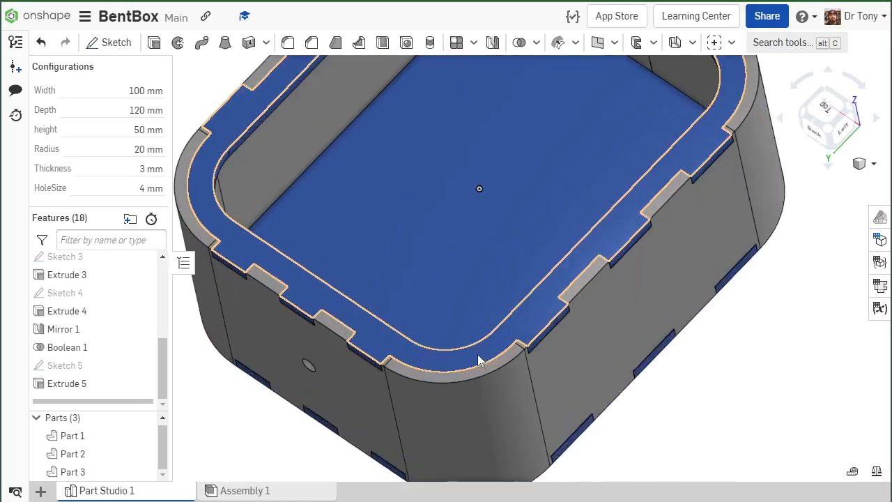
{"action": "left_click", "coordinate": [416, 369]}
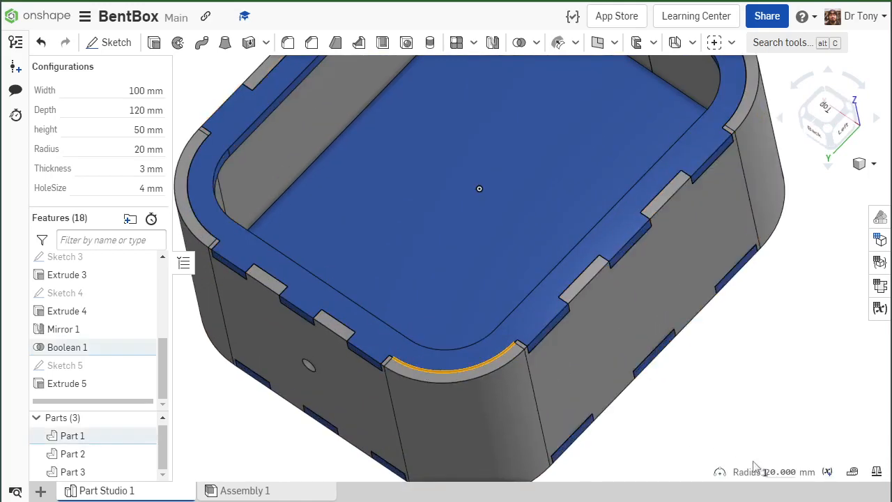
Examine the box's walls, rounded corners and tabs from several sides, especially the vertical seam in the middle of the front wall.
{"action": "left_click", "coordinate": [649, 420]}
{"action": "scroll", "coordinate": [562, 396], "scroll_direction": "down", "scroll_amount": 3}
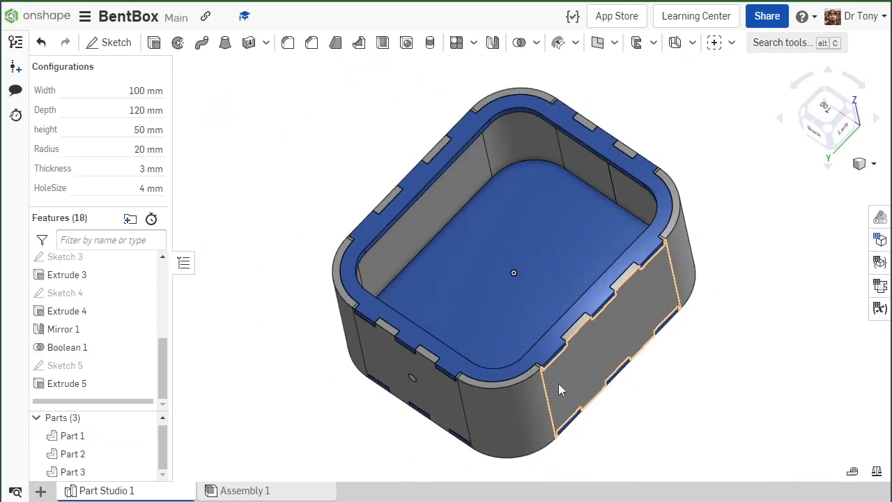
{"action": "scroll", "coordinate": [557, 373], "scroll_direction": "up", "scroll_amount": 4}
{"action": "scroll", "coordinate": [514, 285], "scroll_direction": "down", "scroll_amount": 4}
{"action": "right_click_drag", "start_coordinate": [527, 411], "coordinate": [543, 349]}
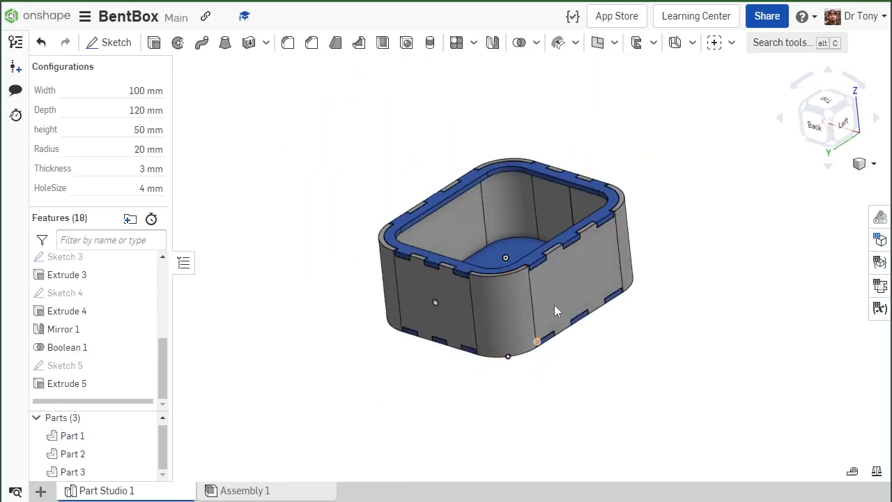
{"action": "right_click_drag", "start_coordinate": [484, 315], "coordinate": [596, 307]}
{"action": "scroll", "coordinate": [595, 309], "scroll_direction": "up", "scroll_amount": 5}
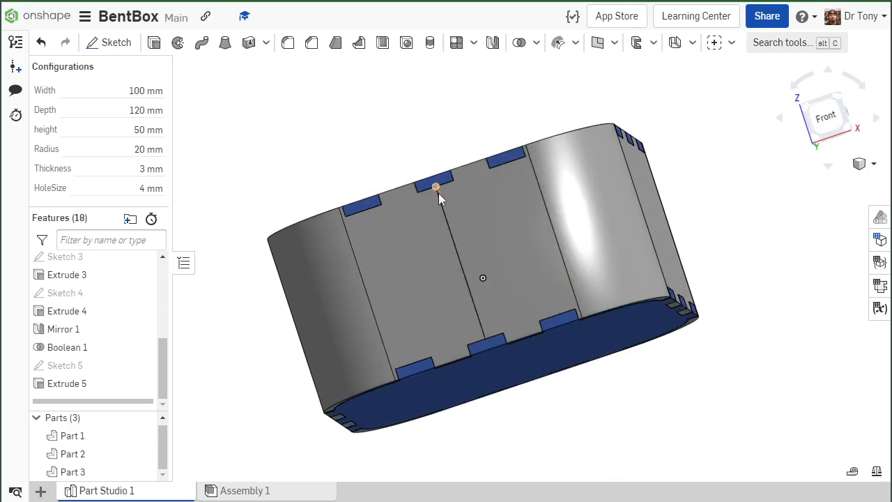
{"action": "right_click_drag", "start_coordinate": [475, 271], "coordinate": [475, 245]}
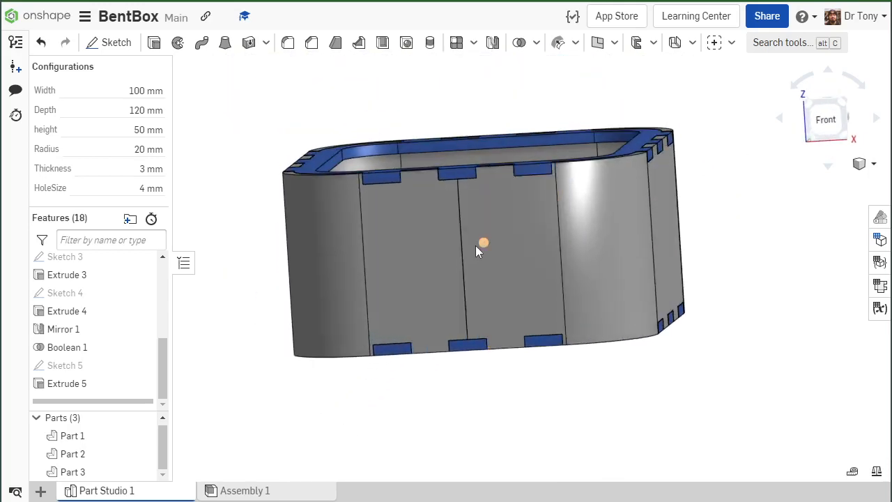
{"action": "scroll", "coordinate": [466, 242], "scroll_direction": "up", "scroll_amount": 3}
{"action": "scroll", "coordinate": [455, 251], "scroll_direction": "down", "scroll_amount": 2}
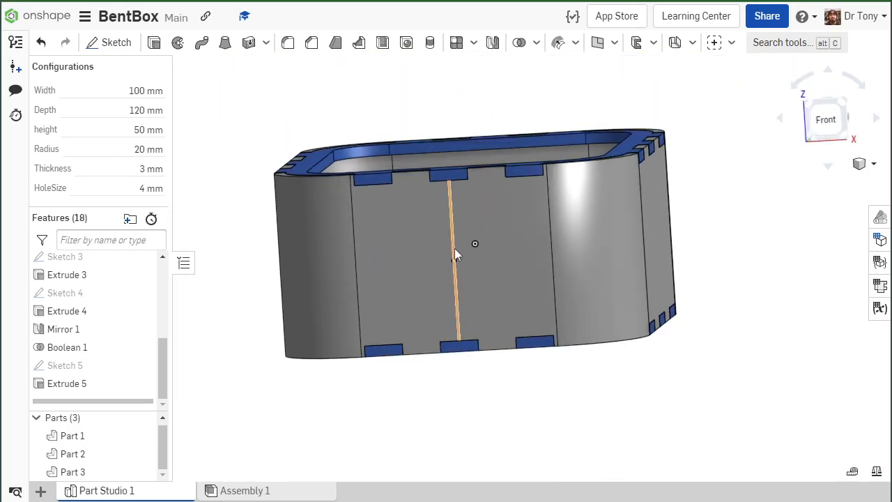
{"action": "scroll", "coordinate": [454, 249], "scroll_direction": "up", "scroll_amount": 2}
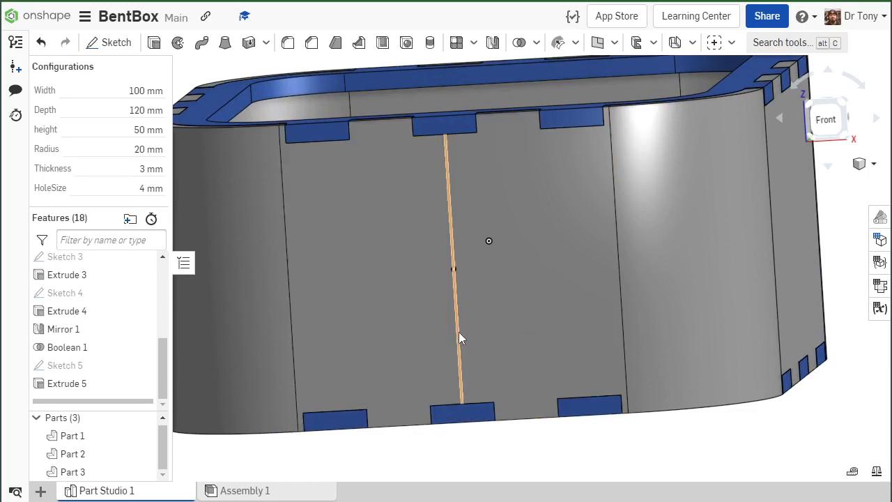
{"action": "scroll", "coordinate": [460, 333], "scroll_direction": "down", "scroll_amount": 5}
{"action": "right_click_drag", "start_coordinate": [468, 275], "coordinate": [418, 313]}
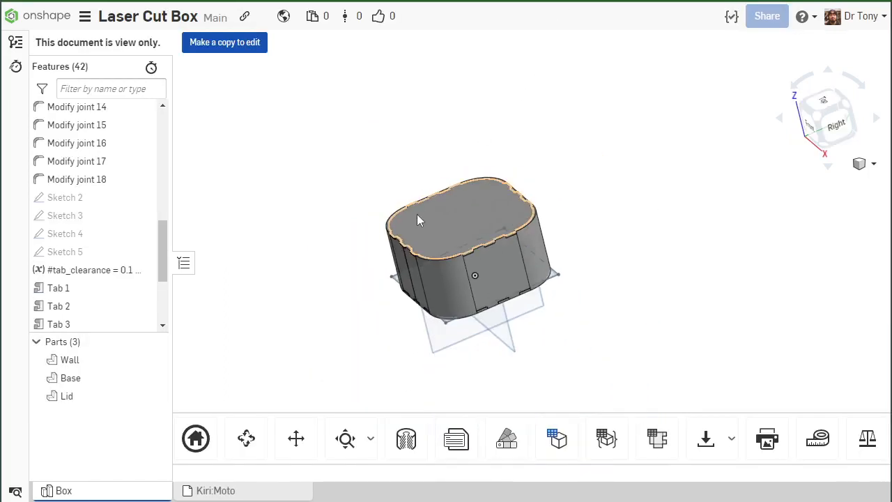
Switch to the view-only Laser Cut Box document and examine its model and full feature list, including the suppressed living-hinge features.
{"action": "right_click_drag", "start_coordinate": [418, 220], "coordinate": [440, 239]}
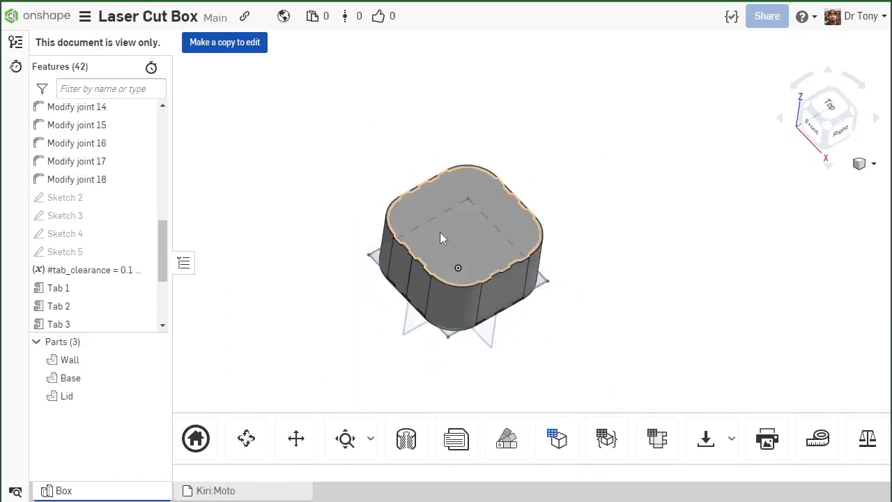
{"action": "scroll", "coordinate": [93, 253], "scroll_direction": "down", "scroll_amount": 5}
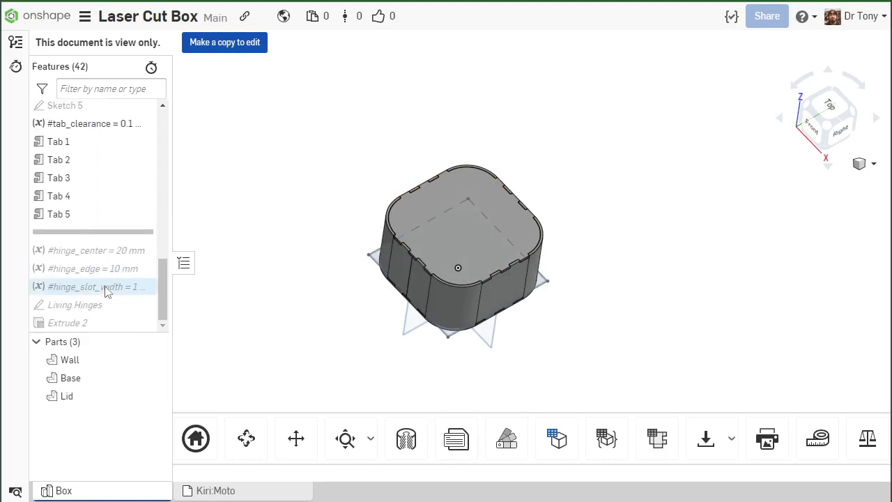
{"action": "scroll", "coordinate": [107, 290], "scroll_direction": "up", "scroll_amount": 7}
{"action": "scroll", "coordinate": [113, 276], "scroll_direction": "down", "scroll_amount": 7}
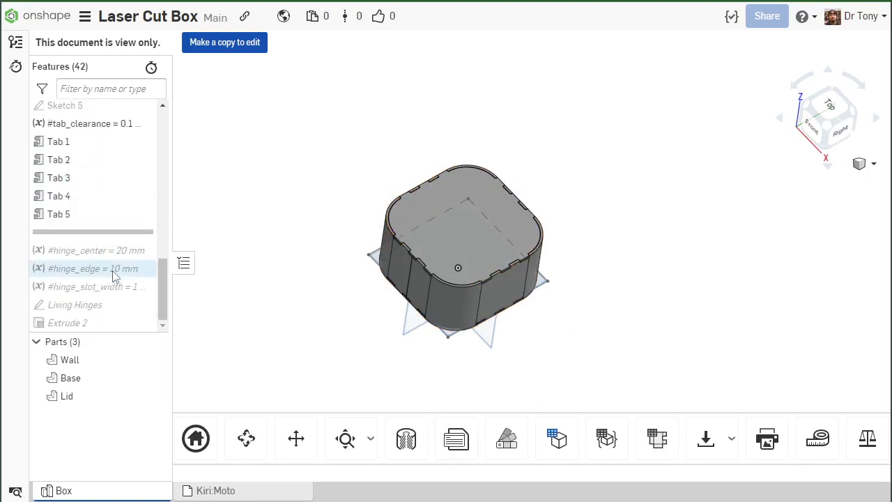
{"action": "scroll", "coordinate": [120, 241], "scroll_direction": "up", "scroll_amount": 10}
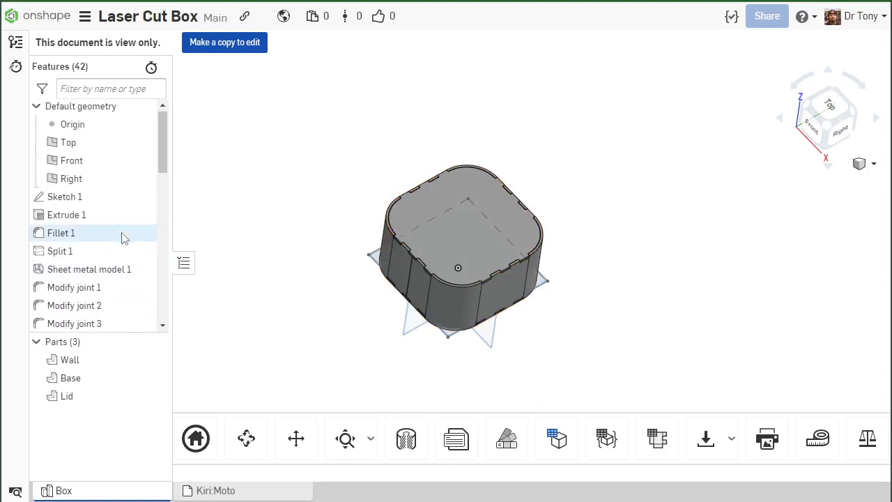
Return to the BentBox document and examine the open-top box from the back and from above.
{"action": "right_click_drag", "start_coordinate": [367, 37], "coordinate": [332, 228]}
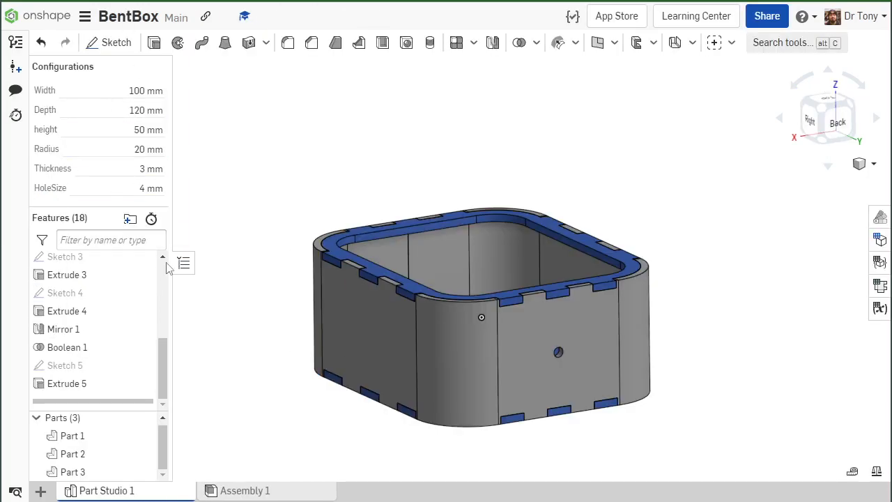
{"action": "right_click_drag", "start_coordinate": [363, 343], "coordinate": [361, 306]}
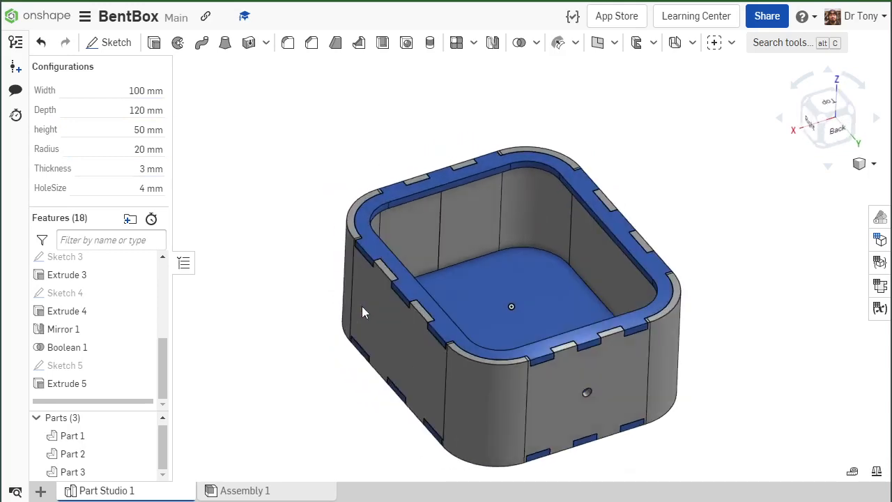
{"action": "scroll", "coordinate": [361, 306], "scroll_direction": "down", "scroll_amount": 3}
{"action": "scroll", "coordinate": [422, 359], "scroll_direction": "up", "scroll_amount": 3}
{"action": "scroll", "coordinate": [440, 337], "scroll_direction": "up", "scroll_amount": 3}
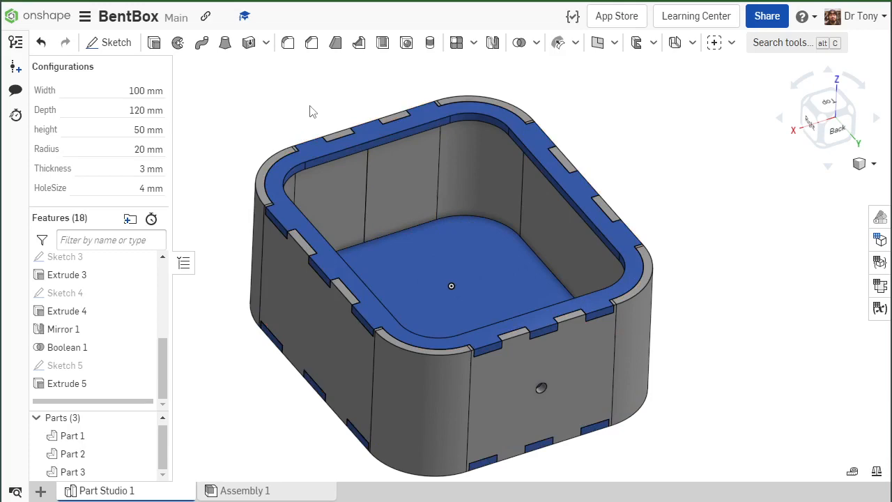
Make the BentBox document public in its share settings.
{"action": "left_click", "coordinate": [766, 21]}
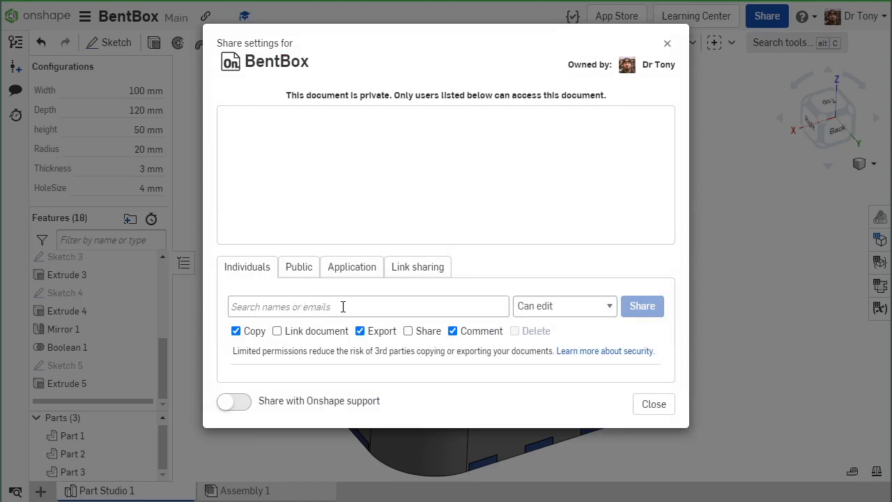
{"action": "left_click", "coordinate": [285, 273]}
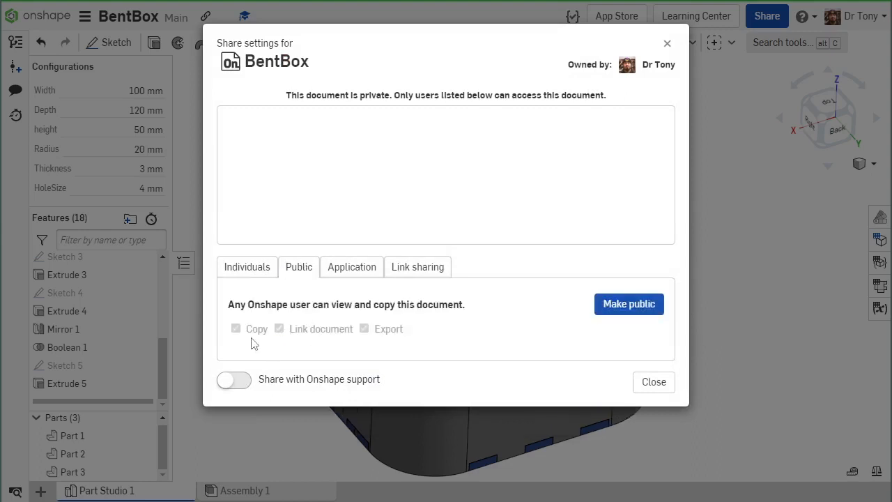
{"action": "left_click", "coordinate": [626, 311]}
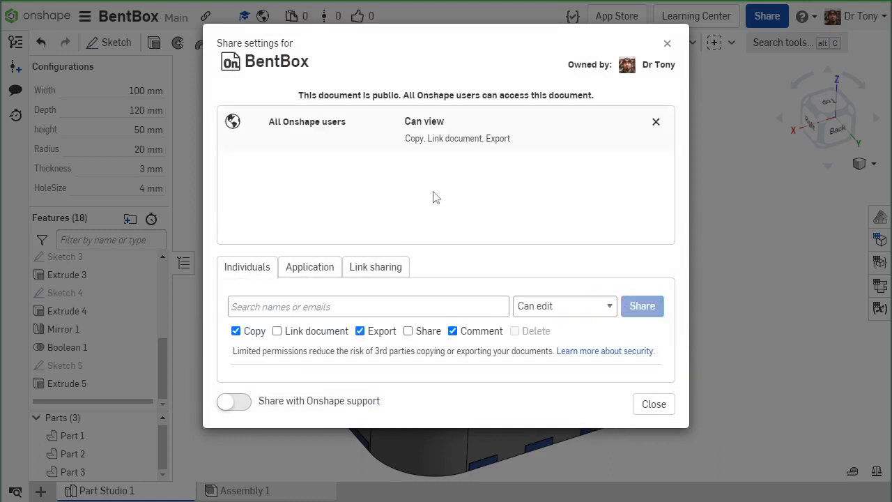
Turn on link sharing for BentBox with export allowed, copy the document link and close the share settings.
{"action": "left_click", "coordinate": [376, 269]}
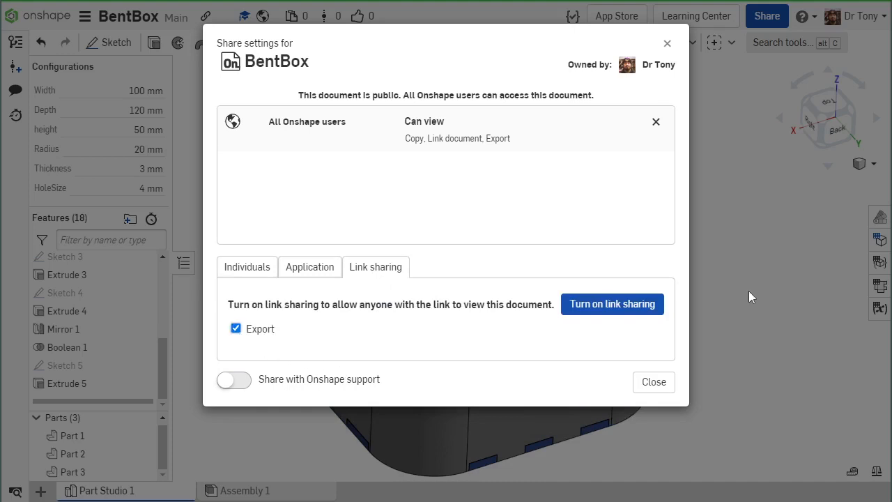
{"action": "left_click", "coordinate": [643, 304]}
{"action": "left_click", "coordinate": [621, 331]}
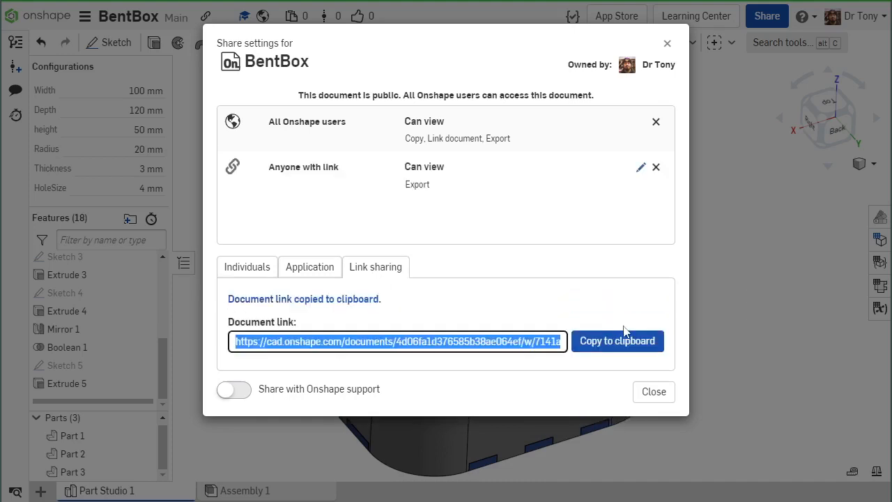
{"action": "left_click", "coordinate": [667, 45]}
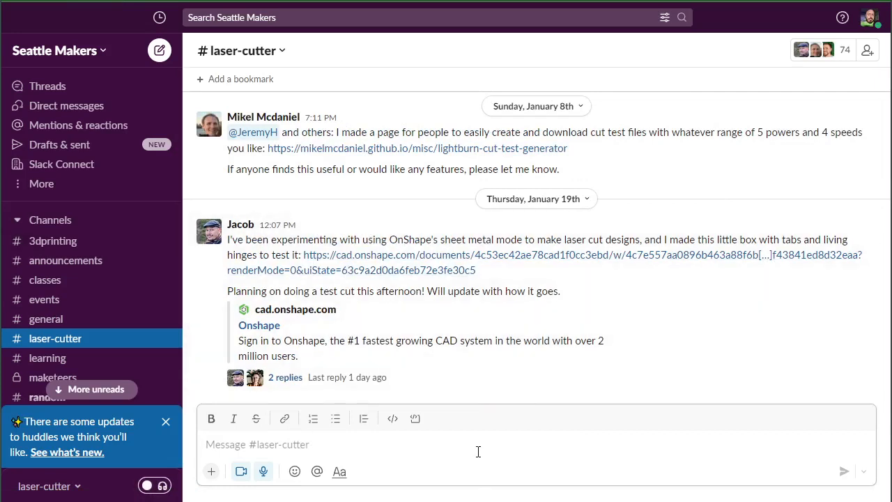
In Slack's #laser-cutter channel, paste the BentBox link into a message and write "This is my rebuttle to your design!!" below it.
{"action": "key", "text": "ctrl+v"}
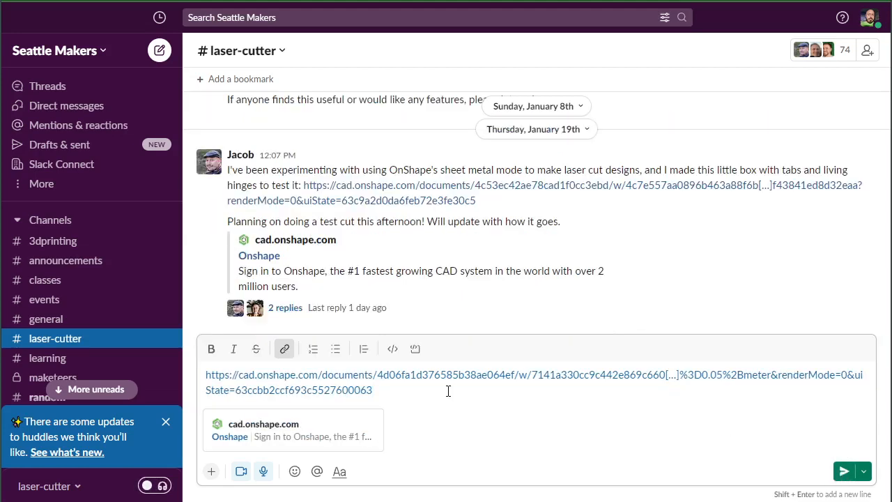
{"action": "key", "text": "shift+Return"}
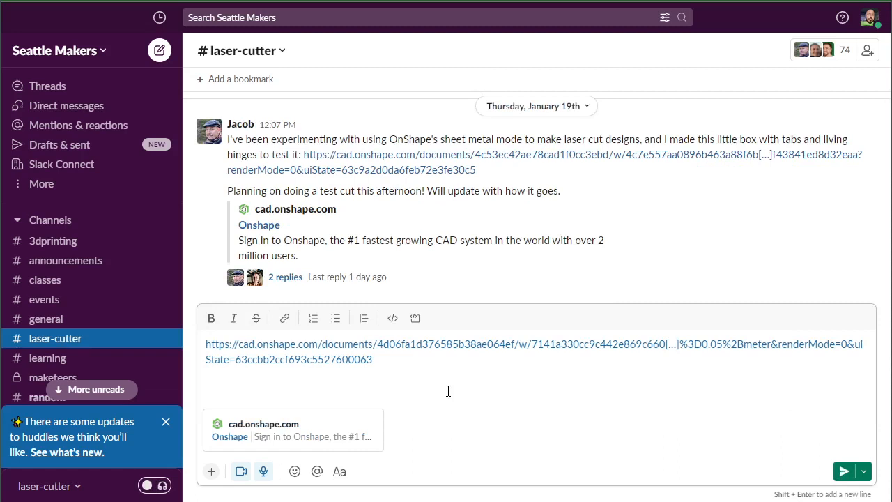
{"action": "type", "text": "is is my rebuttle to you"}
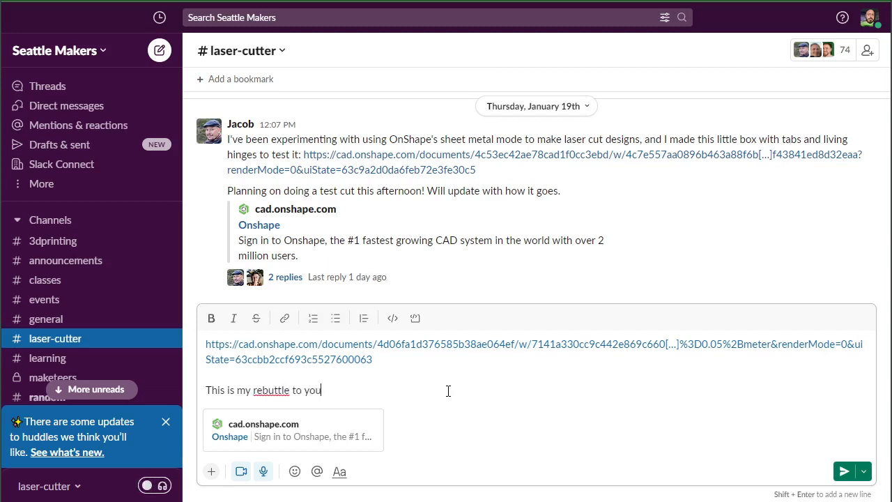
{"action": "type", "text": "r sesign!!"}
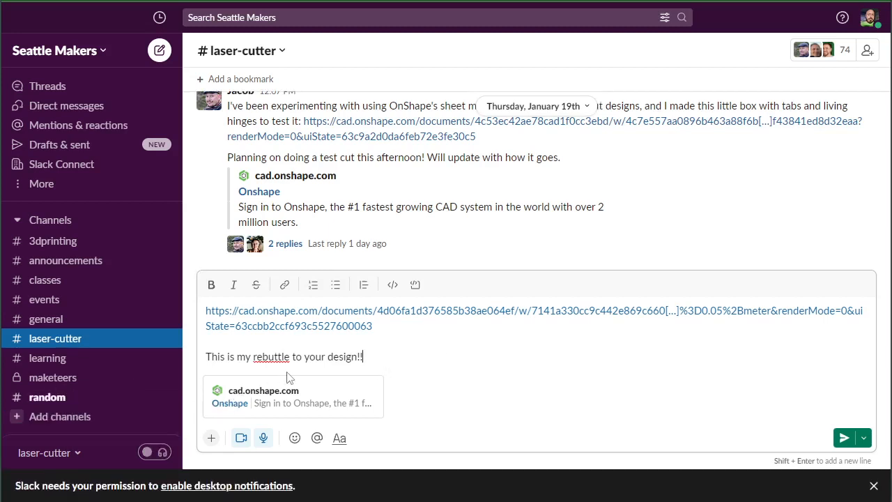
Replace the misspelled "rebuttle" with "response" in the message draft and add "Good job." at the end.
{"action": "right_click", "coordinate": [280, 358]}
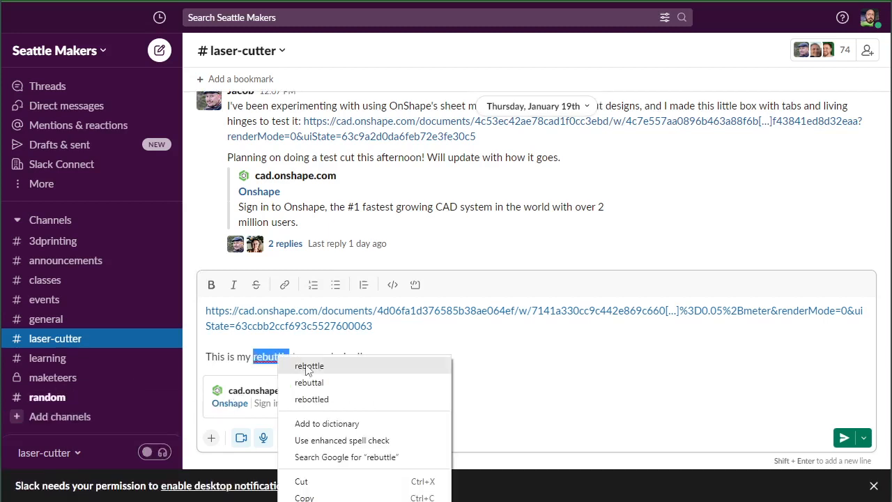
{"action": "left_click", "coordinate": [279, 357]}
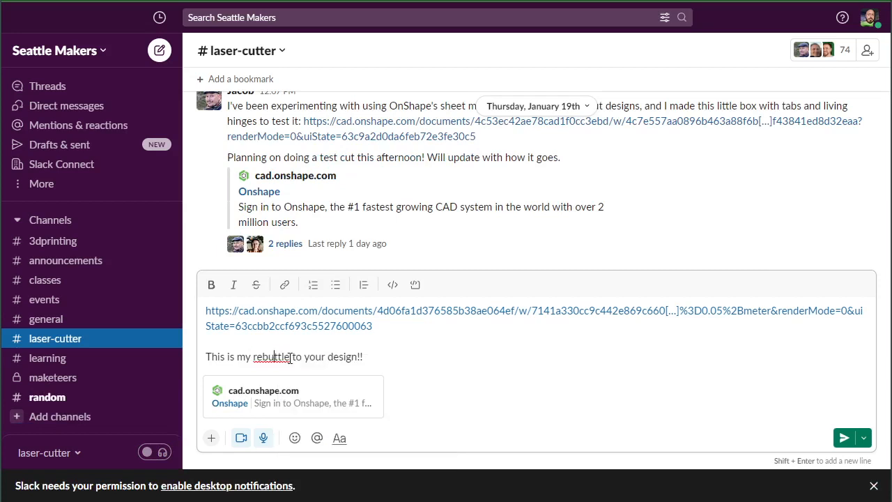
{"action": "left_click_drag", "start_coordinate": [289, 357], "coordinate": [264, 356]}
{"action": "type", "text": "sponse"}
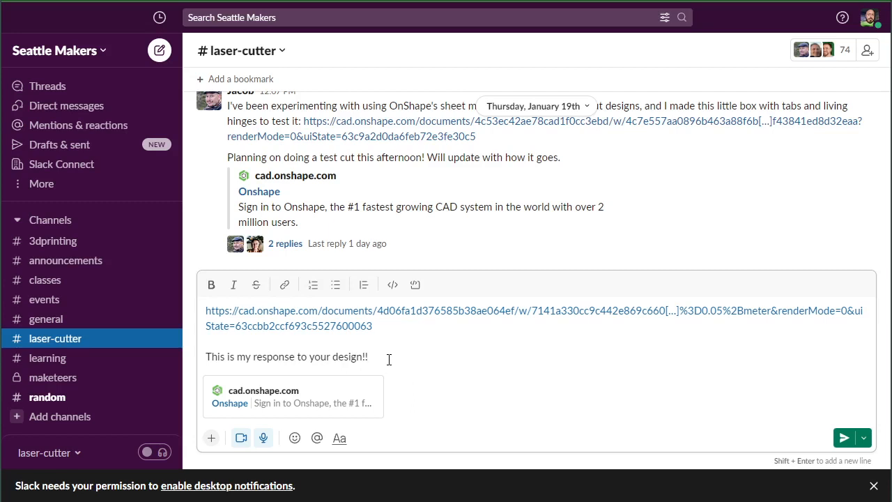
{"action": "type", "text": "Good job."}
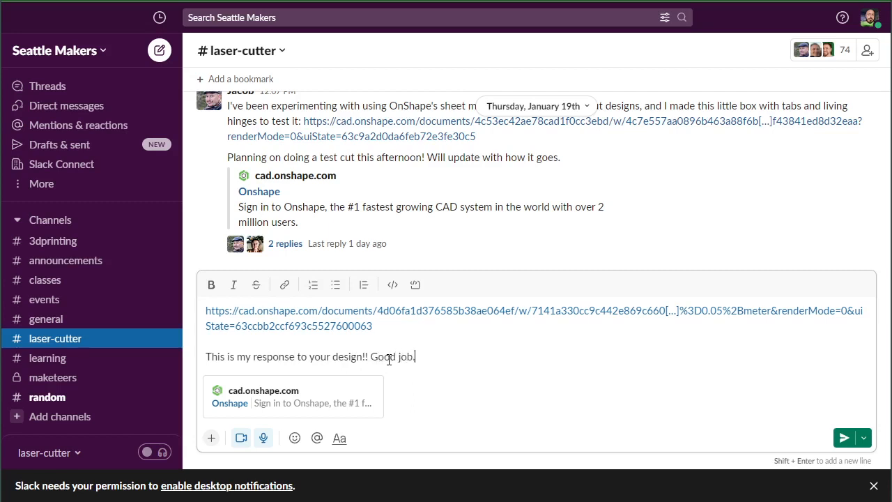